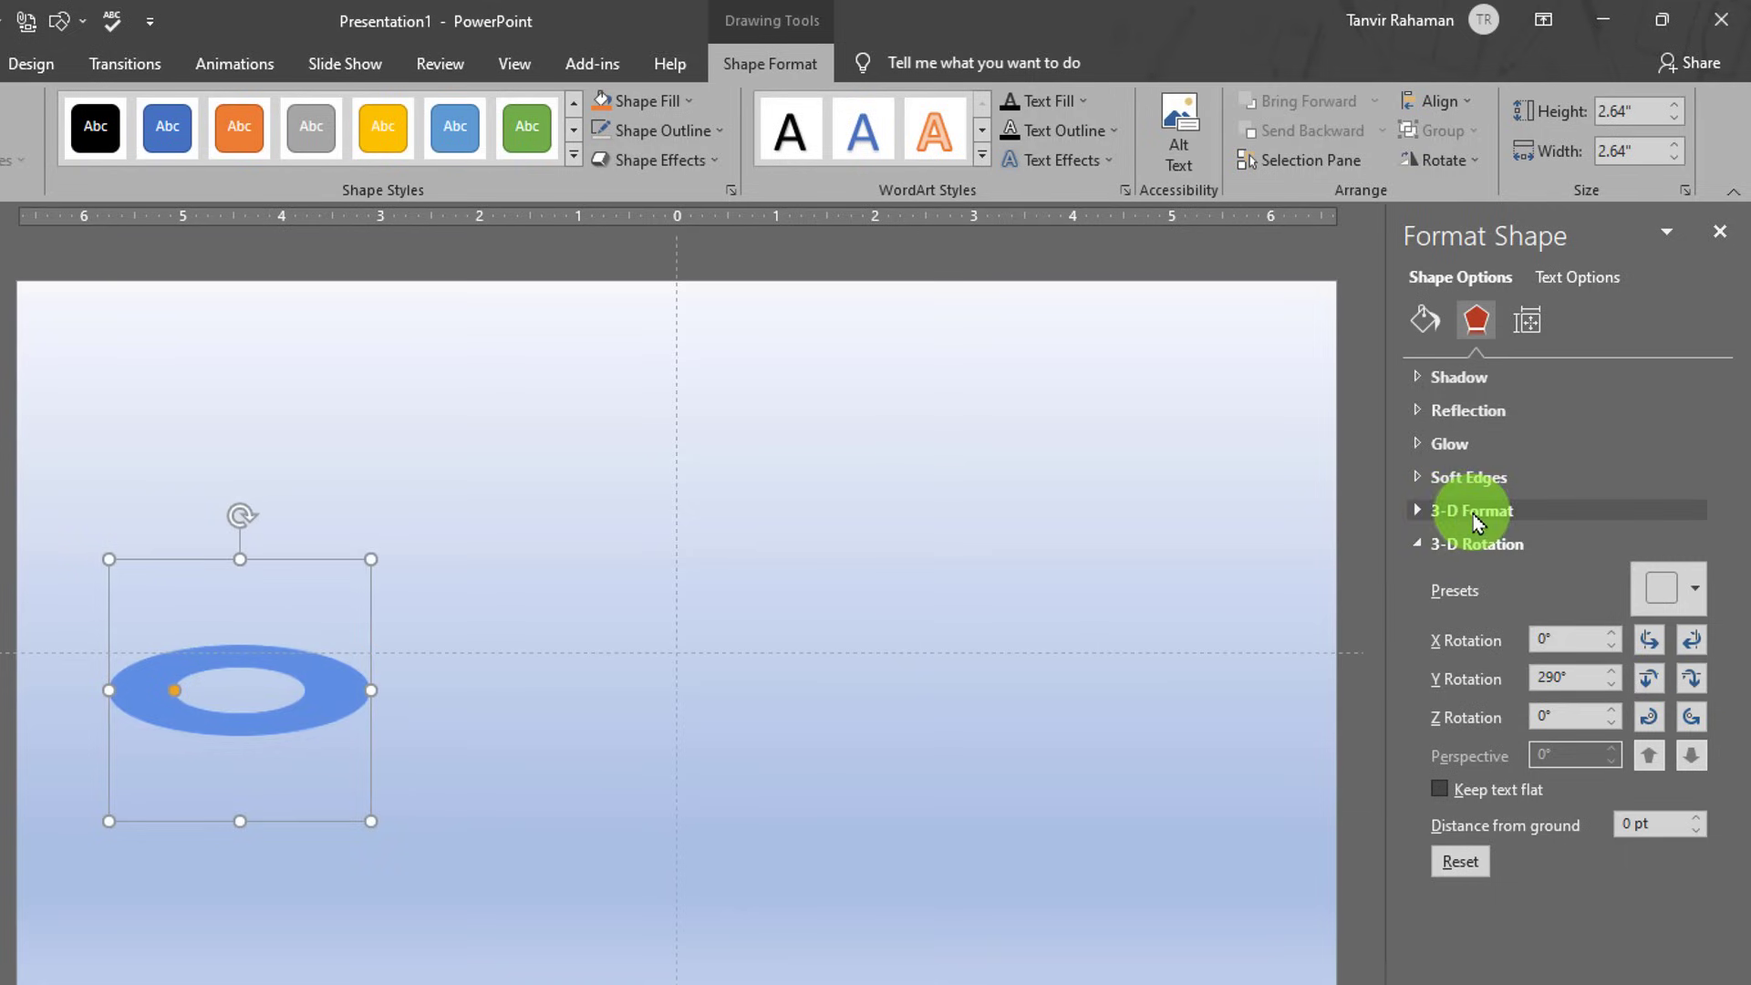
# - Give the flattened ring a 20 pt 3-D depth, nudge it slightly right, and close the pane
pyautogui.click(1420, 518)
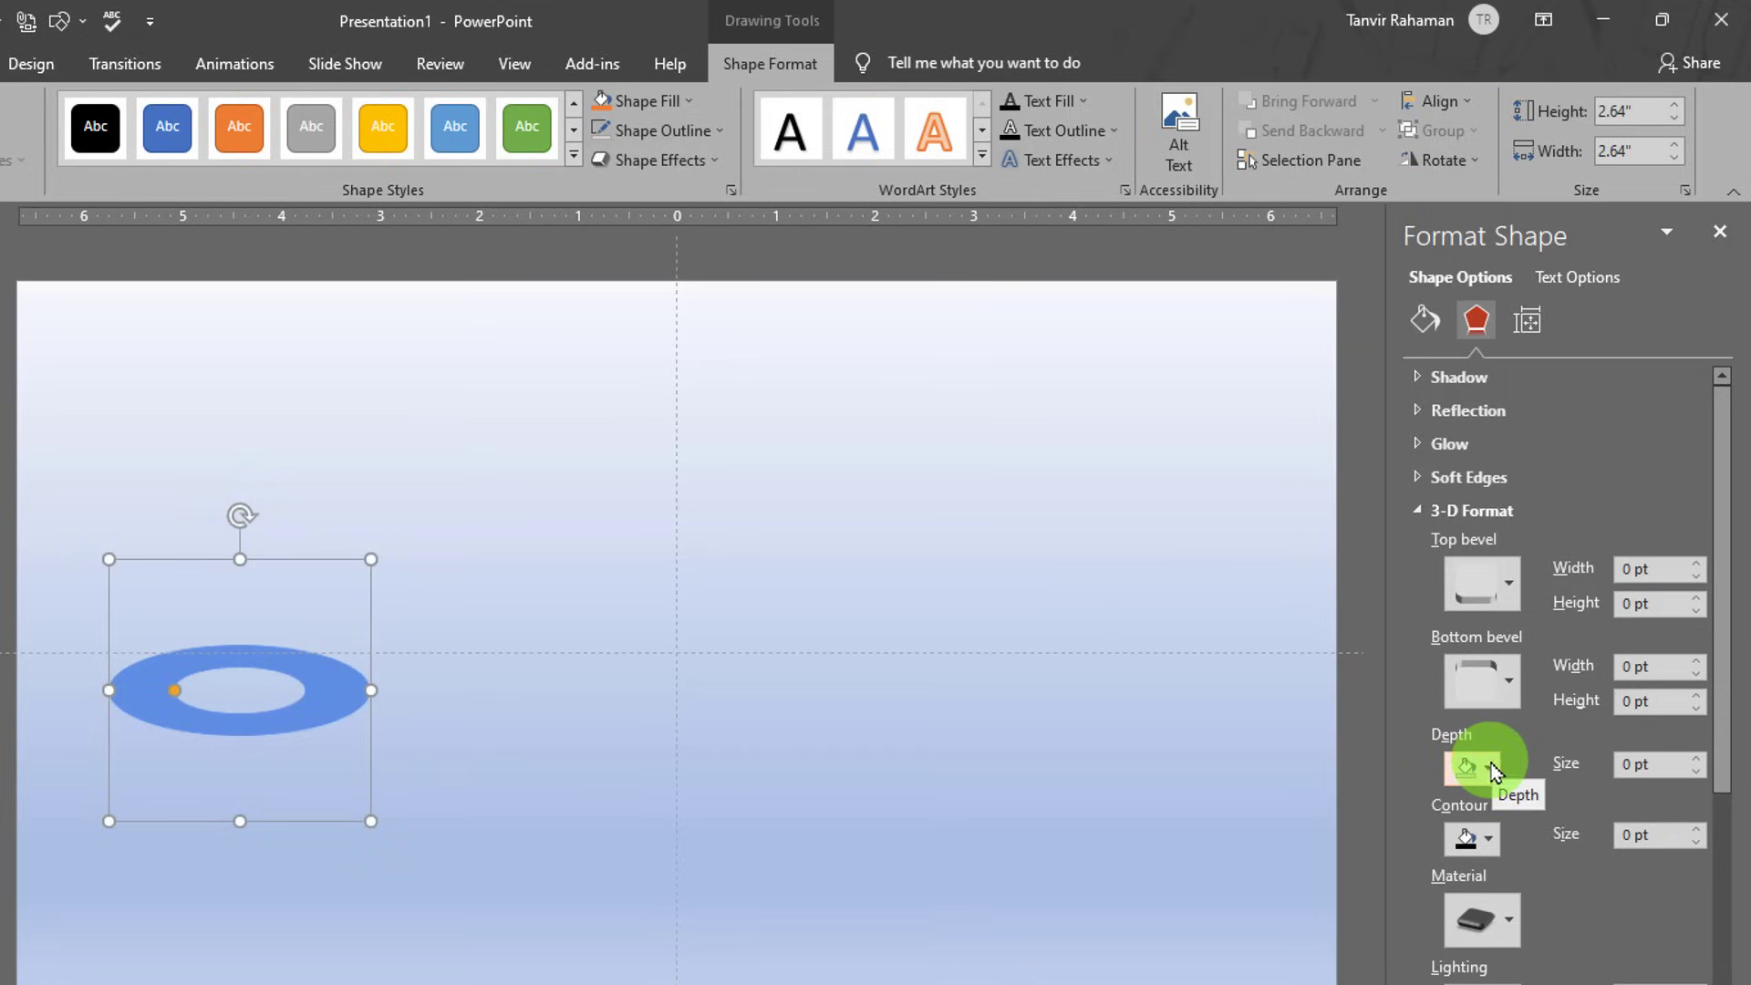
pyautogui.click(1696, 759)
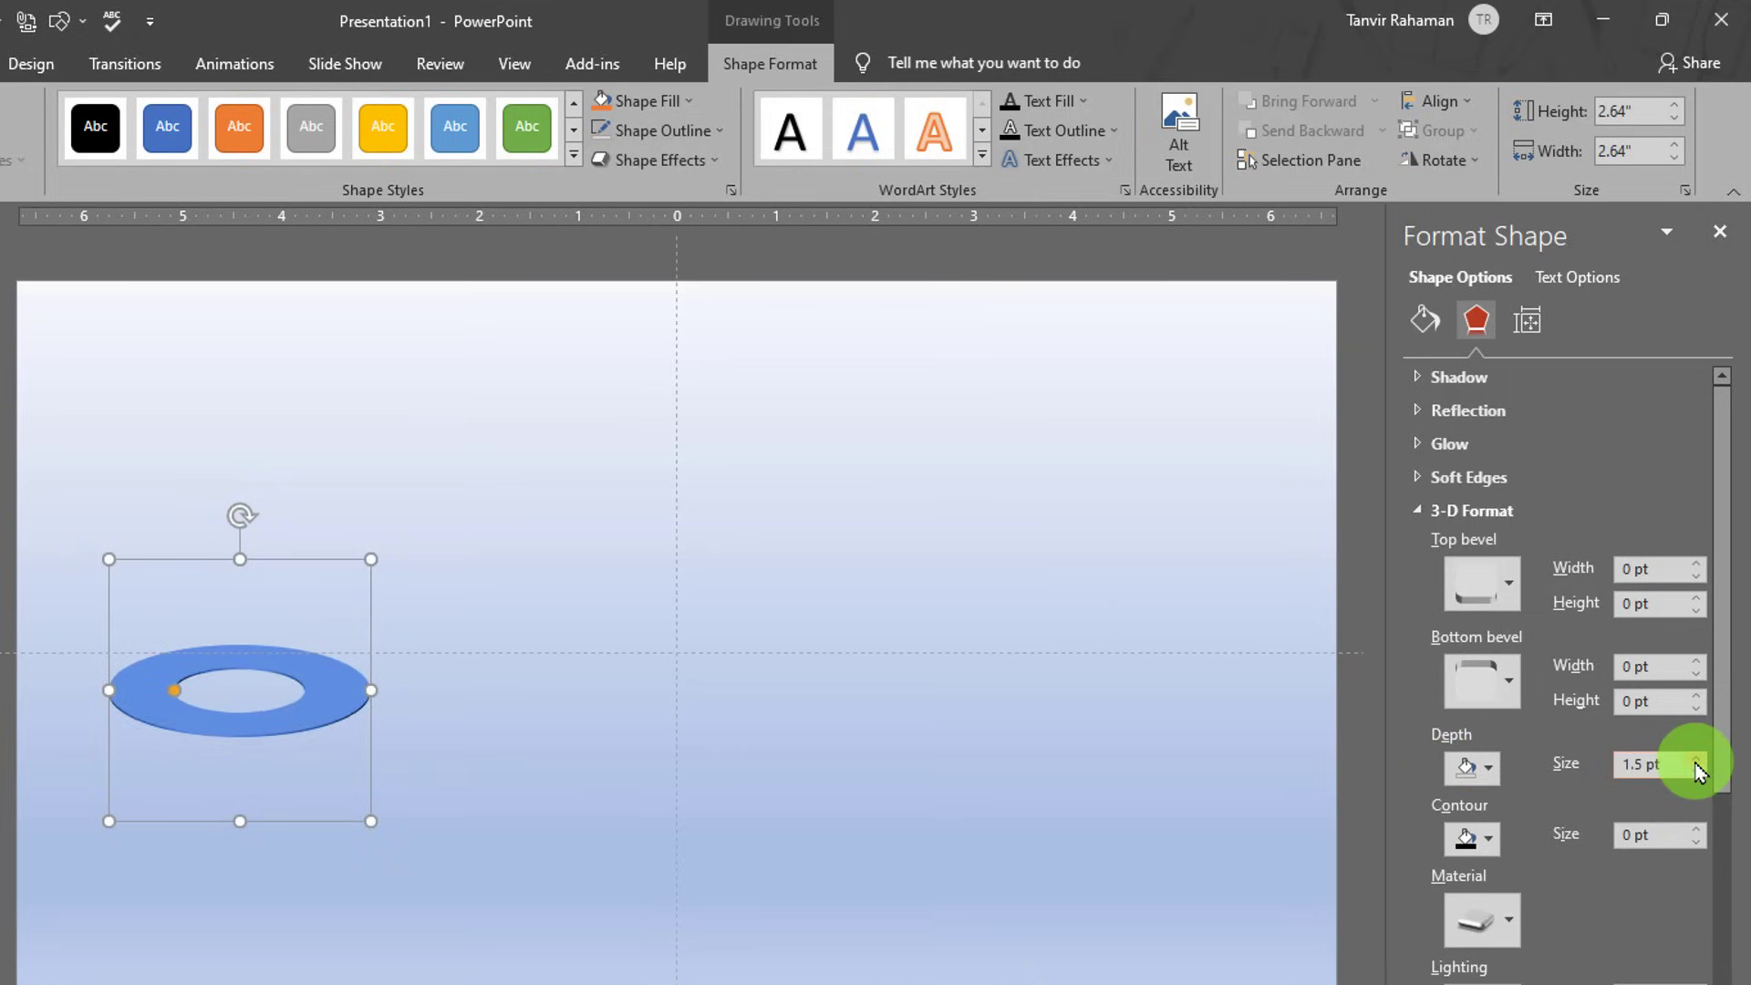
pyautogui.moveTo(1696, 765); pyautogui.dragTo(1695, 776)
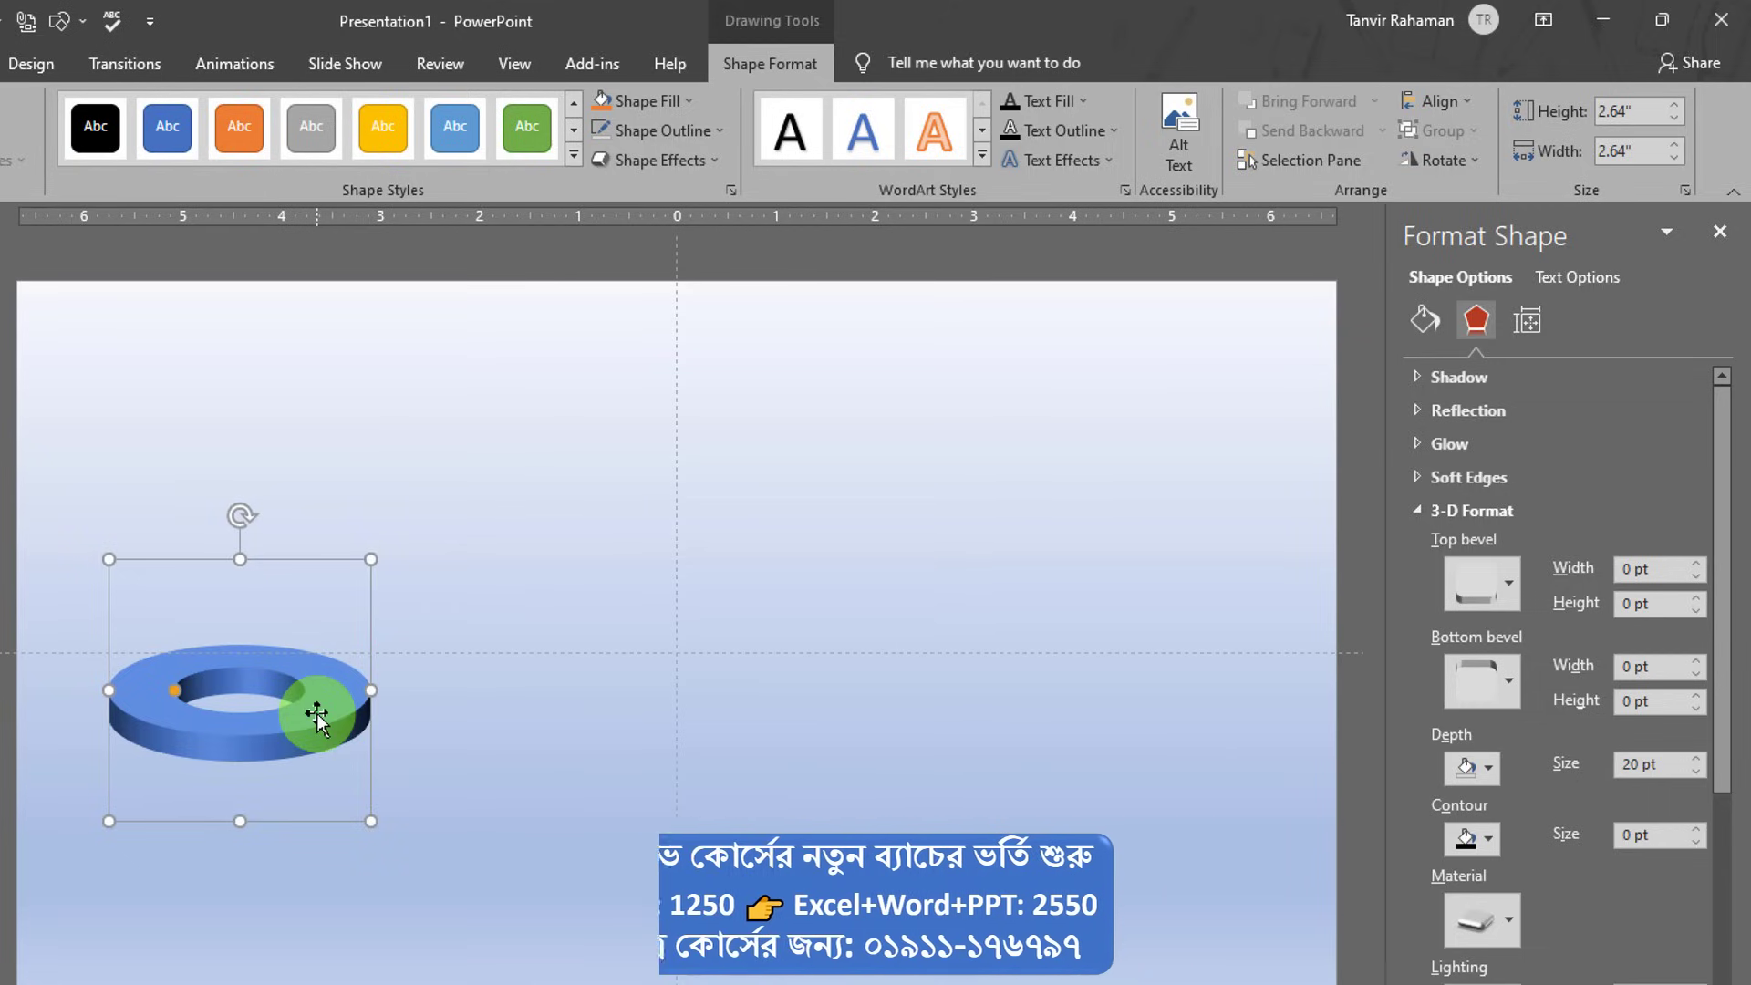
pyautogui.moveTo(313, 712); pyautogui.dragTo(364, 816)
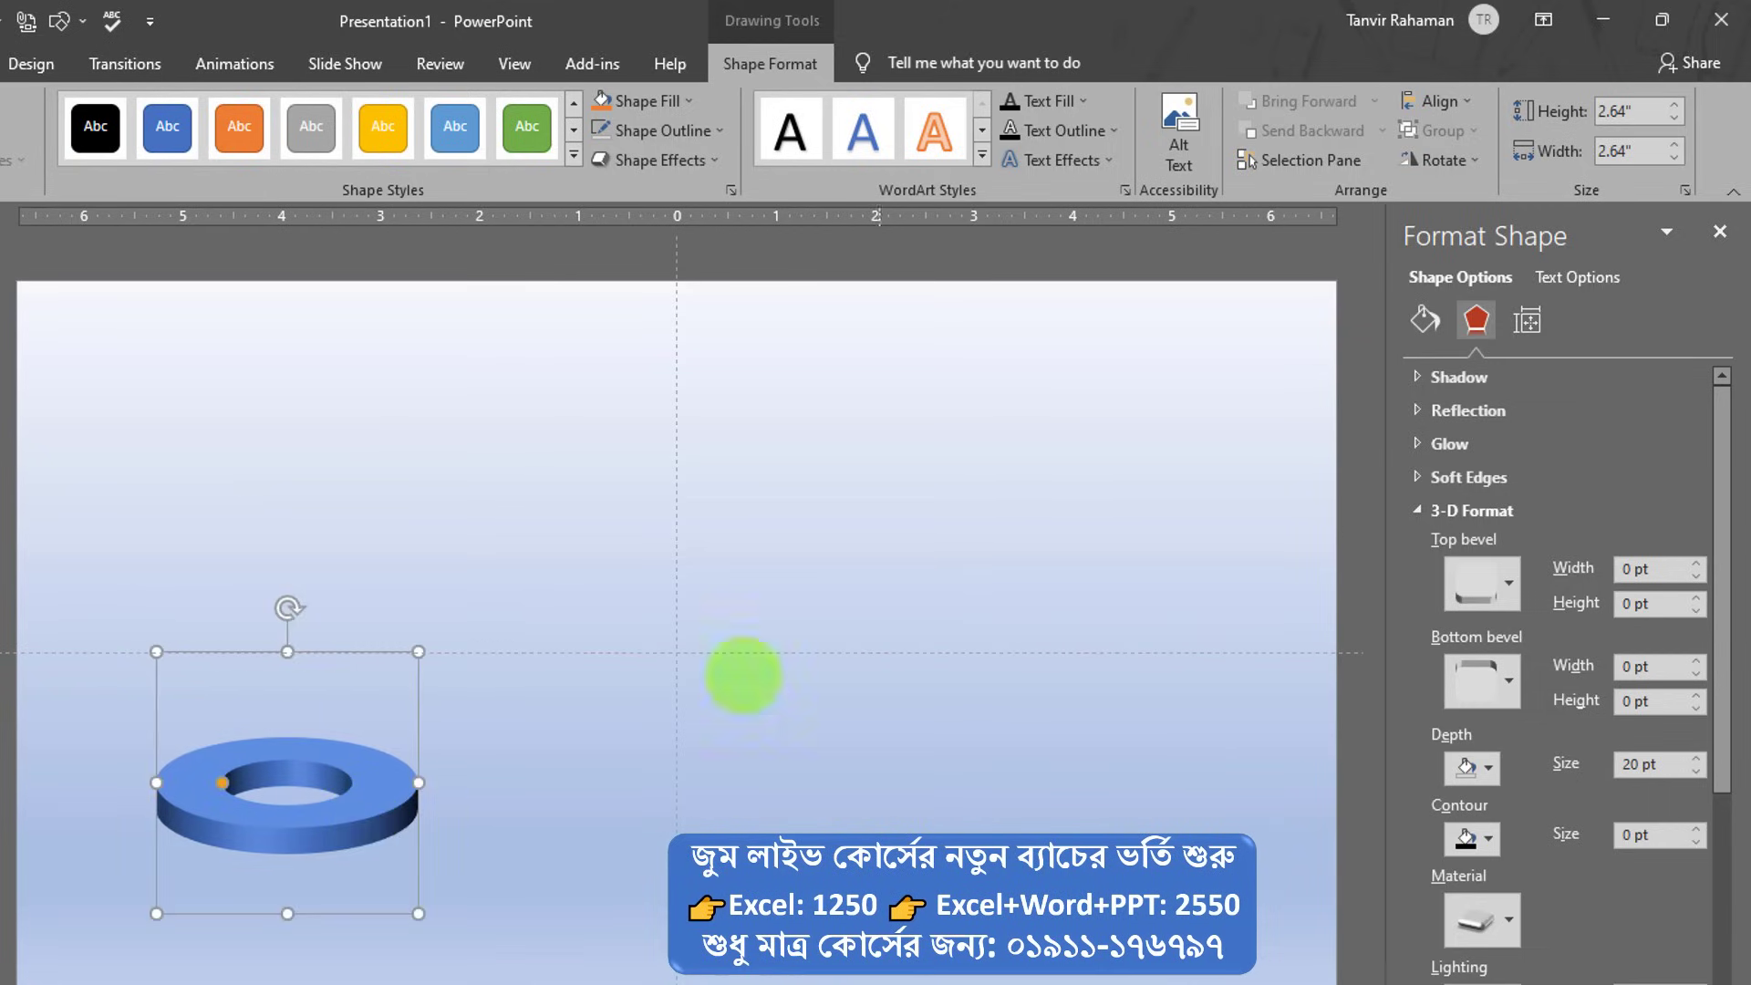
pyautogui.click(1721, 233)
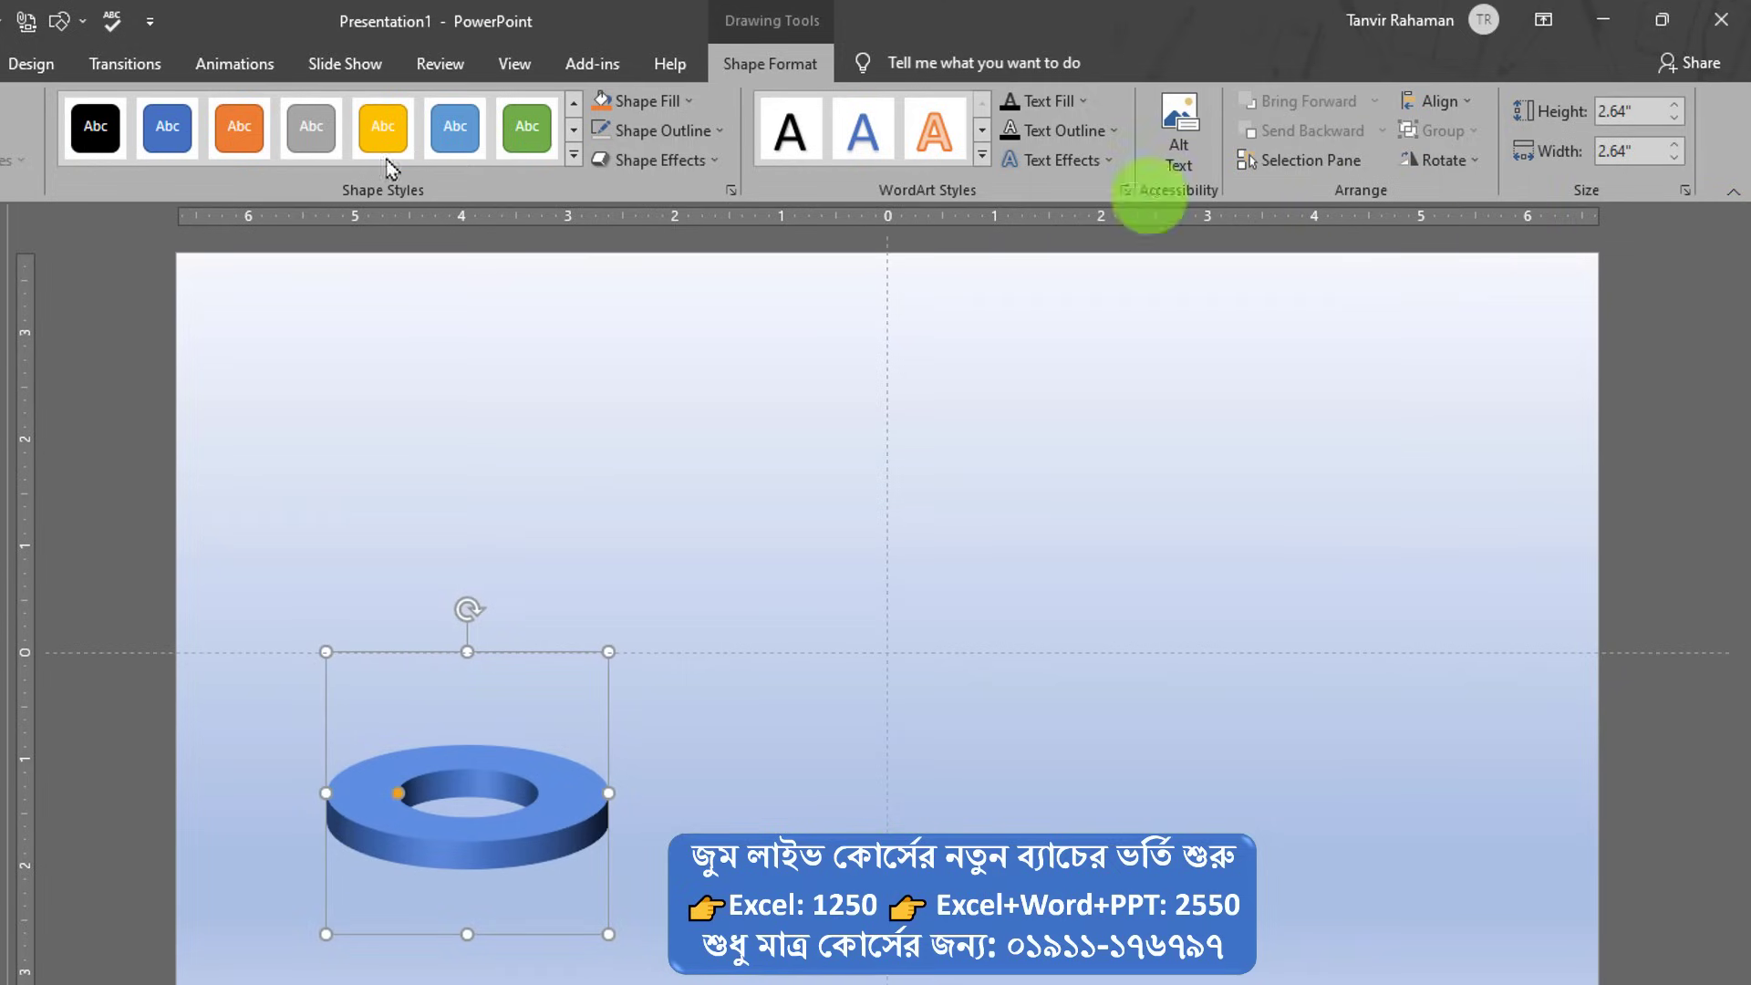
# - Draw a blue trapezoid, 3.22" tall by 2.84" wide, above the ring near the upper left
pyautogui.scroll(10, 1425, 150)
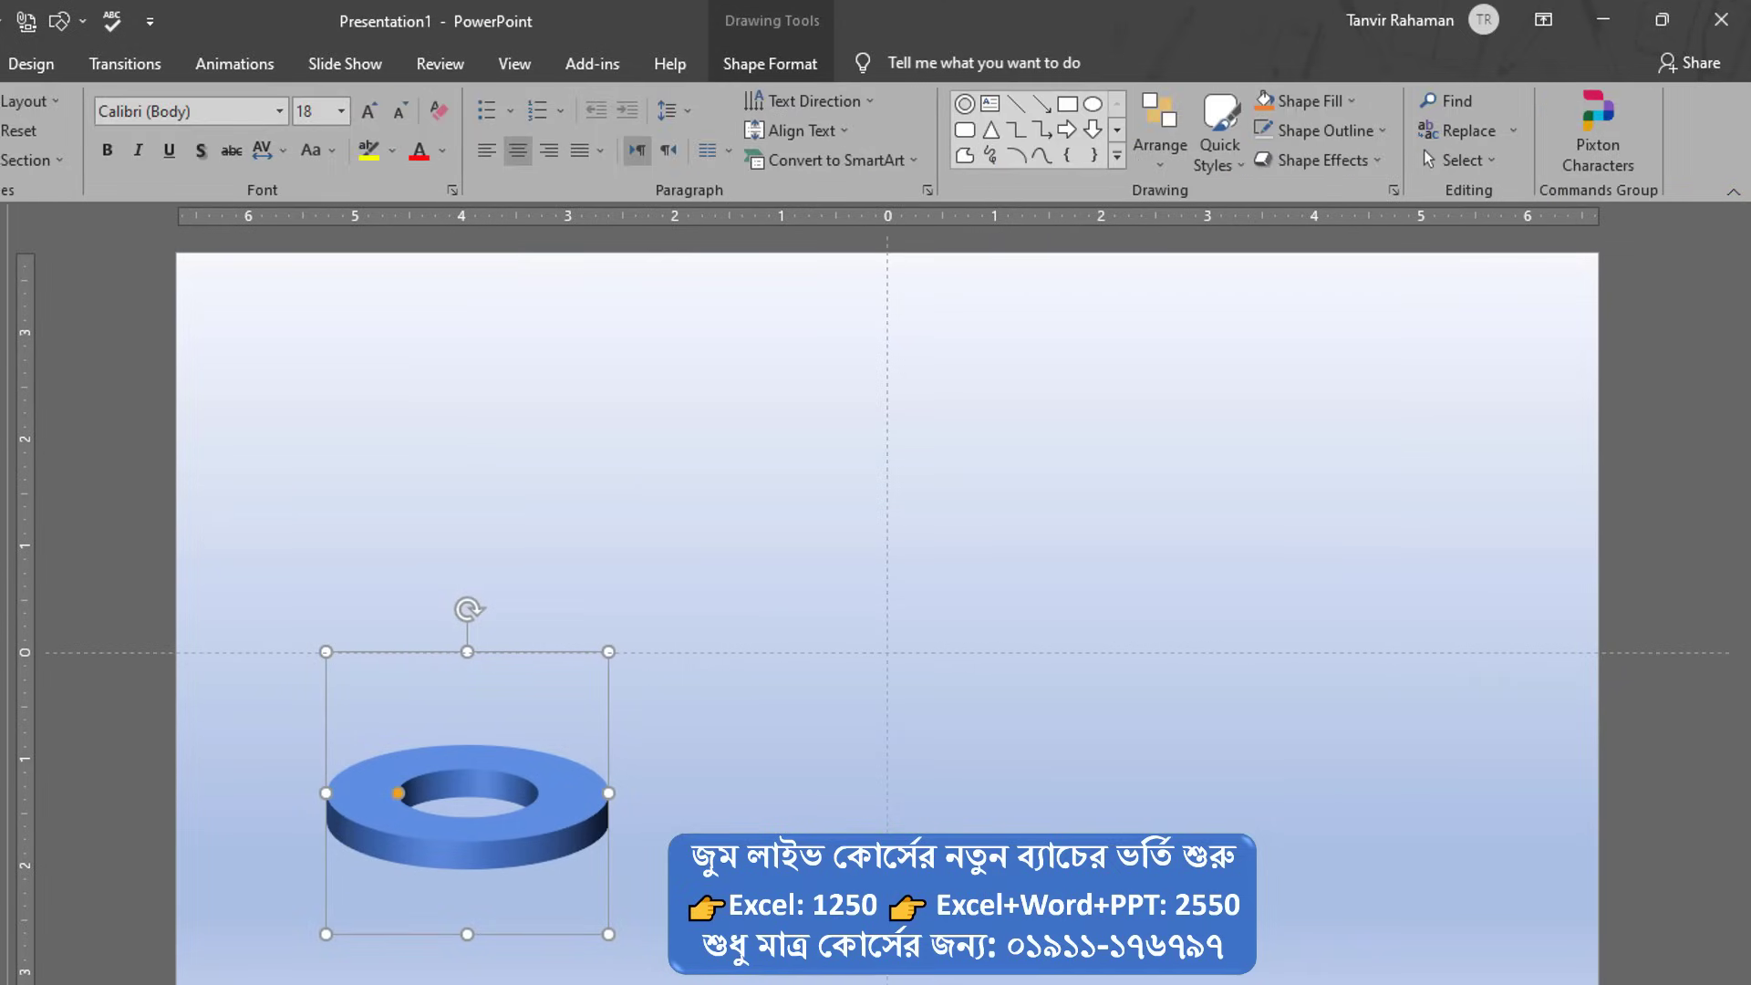
pyautogui.click(1117, 157)
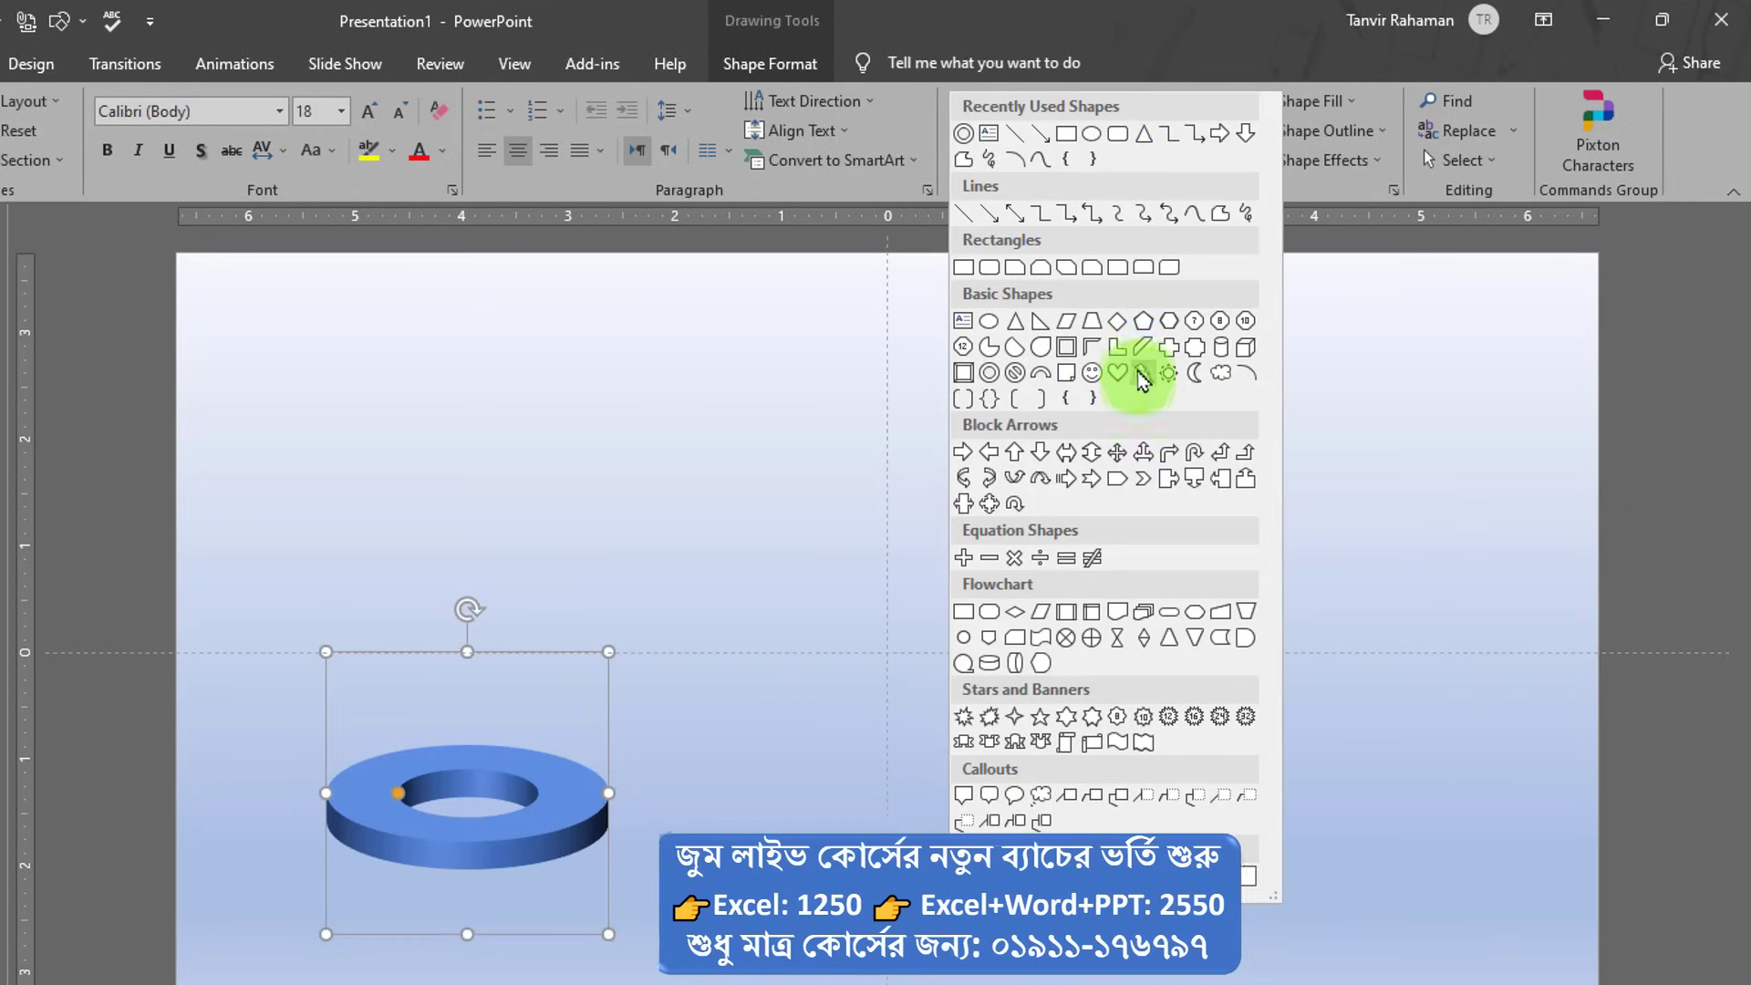
pyautogui.click(1093, 330)
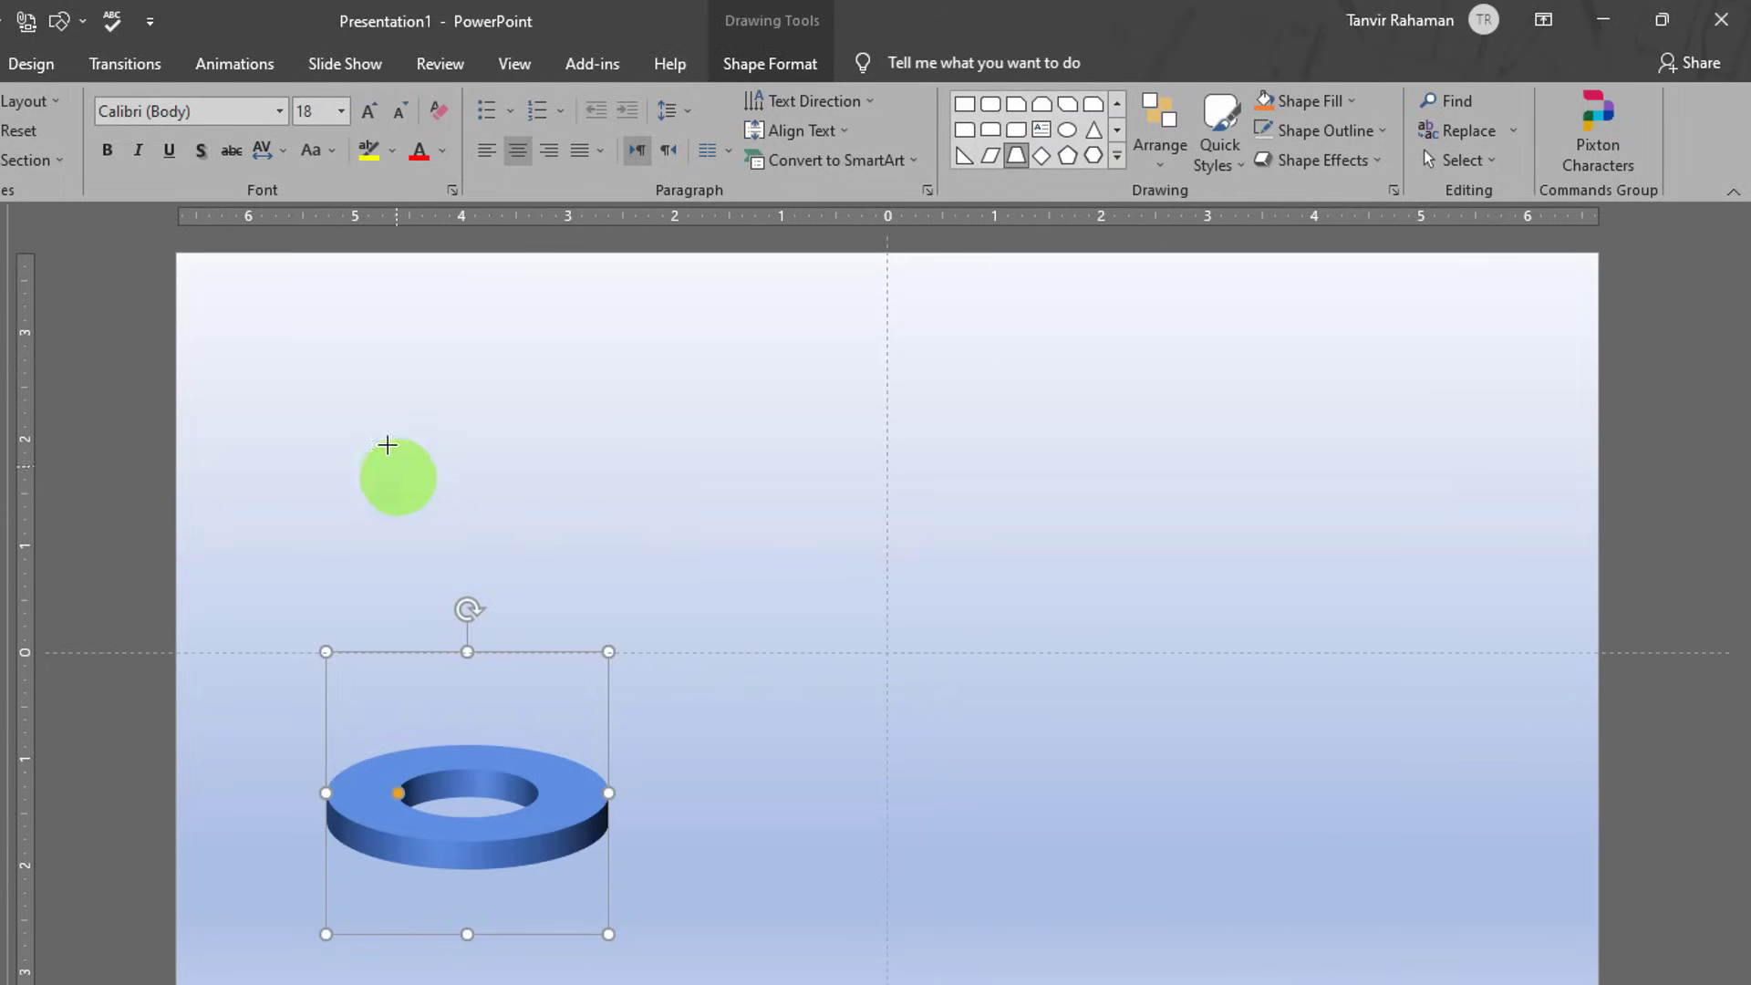
pyautogui.moveTo(326, 392)
pyautogui.mouseDown()
pyautogui.moveTo(469, 633)
pyautogui.moveTo(634, 734)
pyautogui.mouseUp()
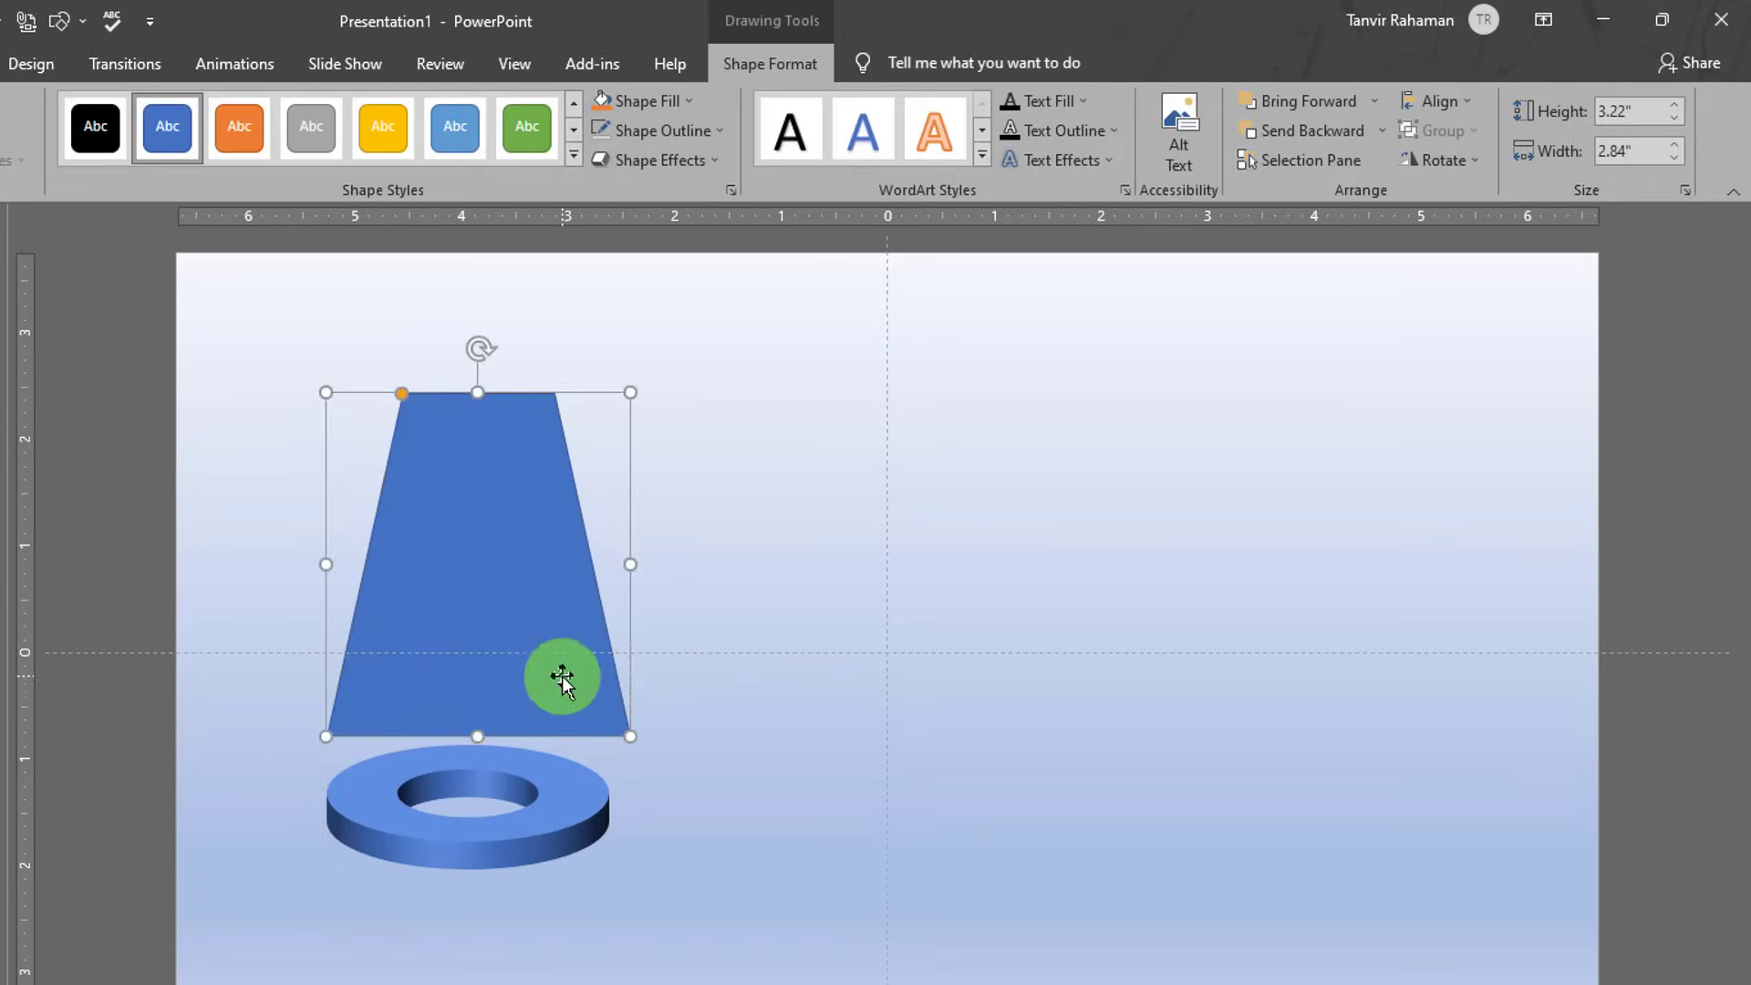
pyautogui.moveTo(559, 681)
pyautogui.mouseDown()
pyautogui.moveTo(529, 598)
pyautogui.moveTo(539, 567)
pyautogui.mouseUp()
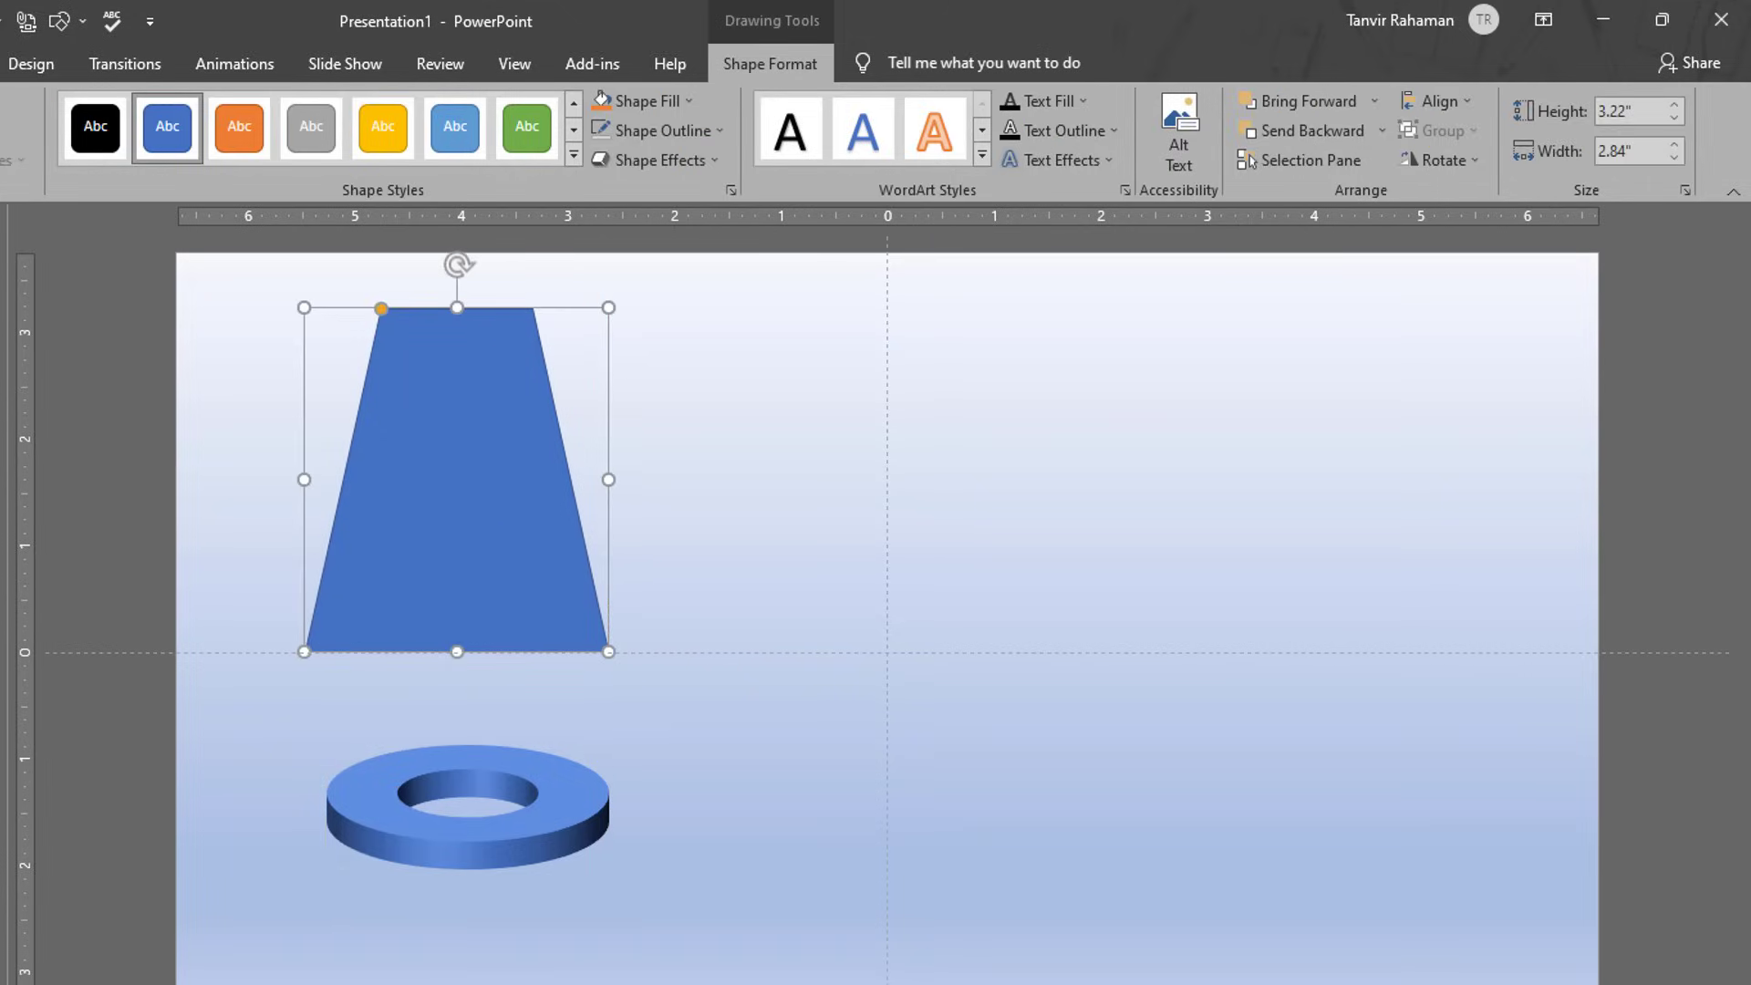
pyautogui.click(1117, 155)
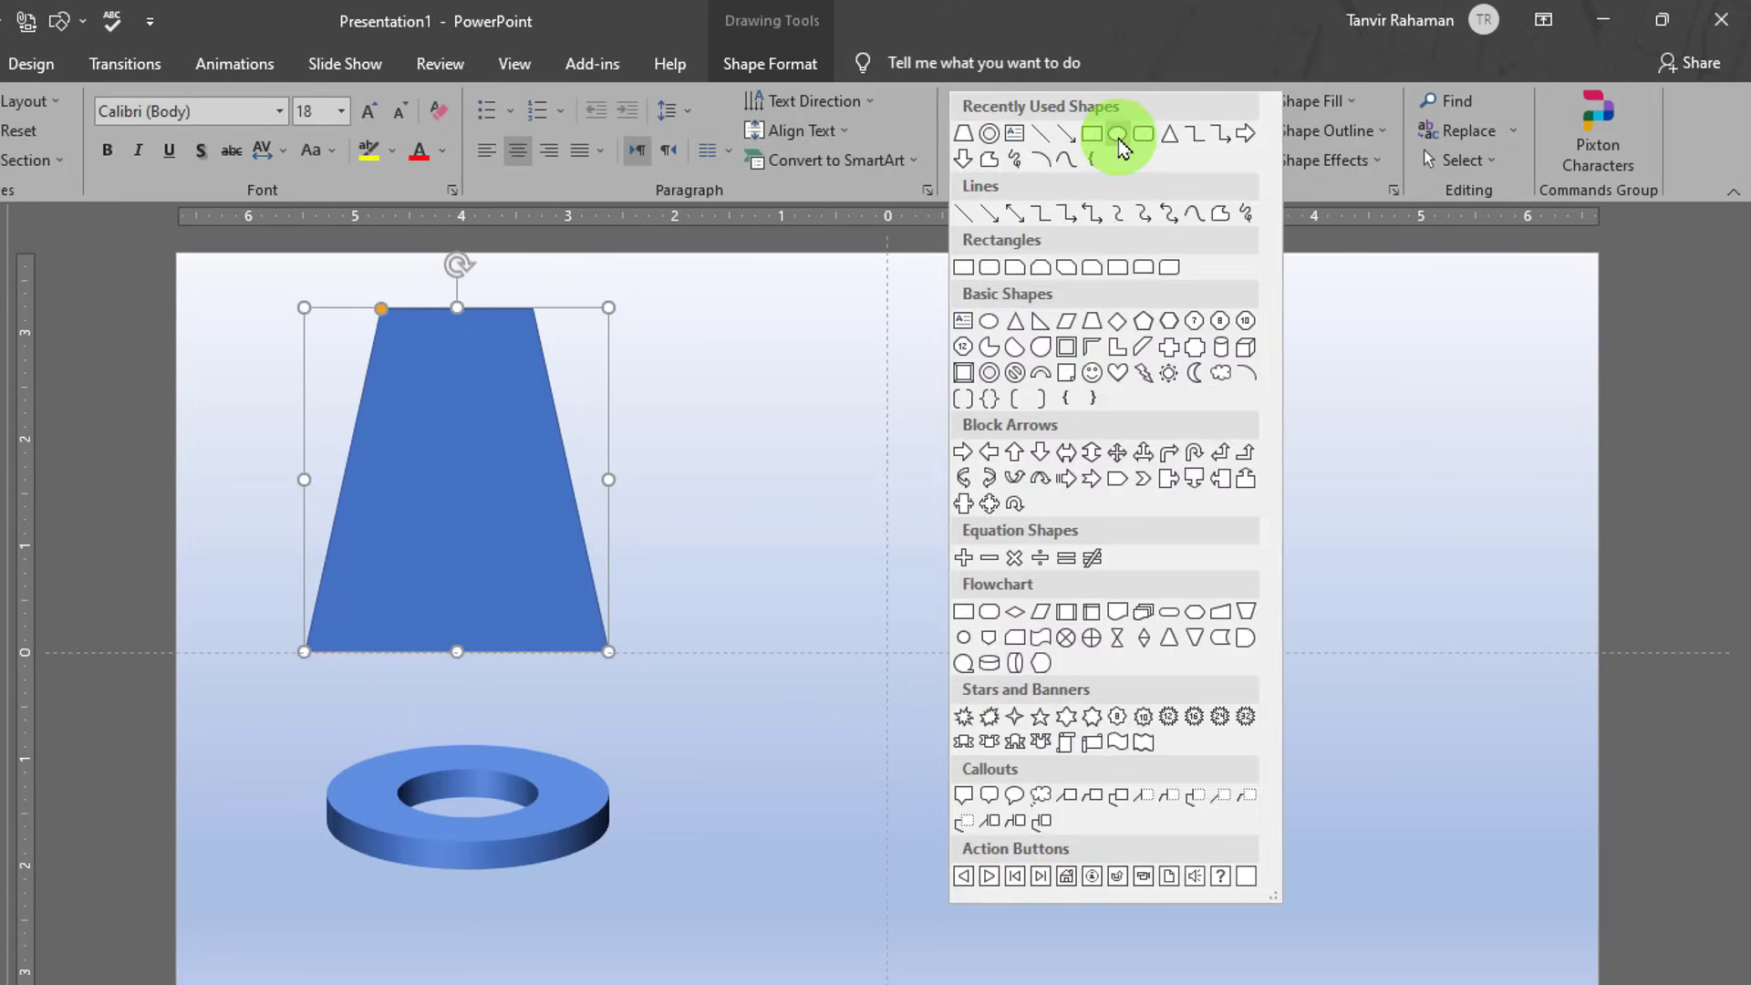
# - Draw an oval over the ring's hole, replacing a misplaced first attempt
pyautogui.click(1119, 137)
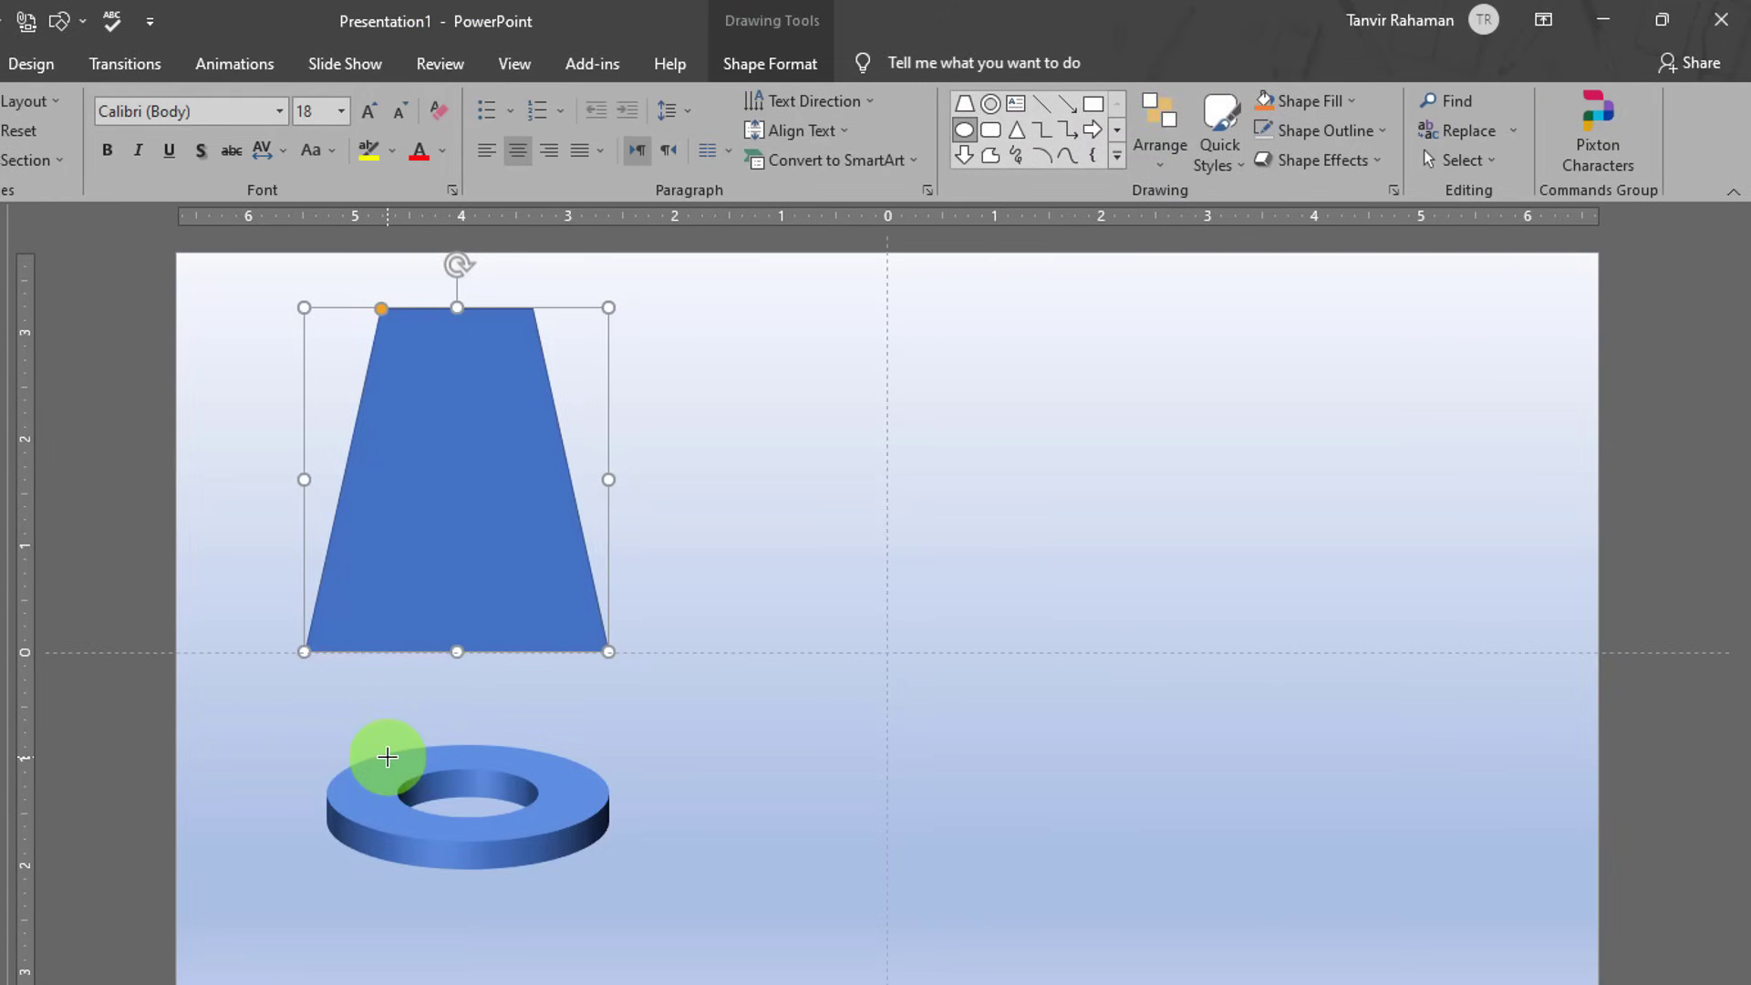
pyautogui.moveTo(387, 757); pyautogui.dragTo(486, 774)
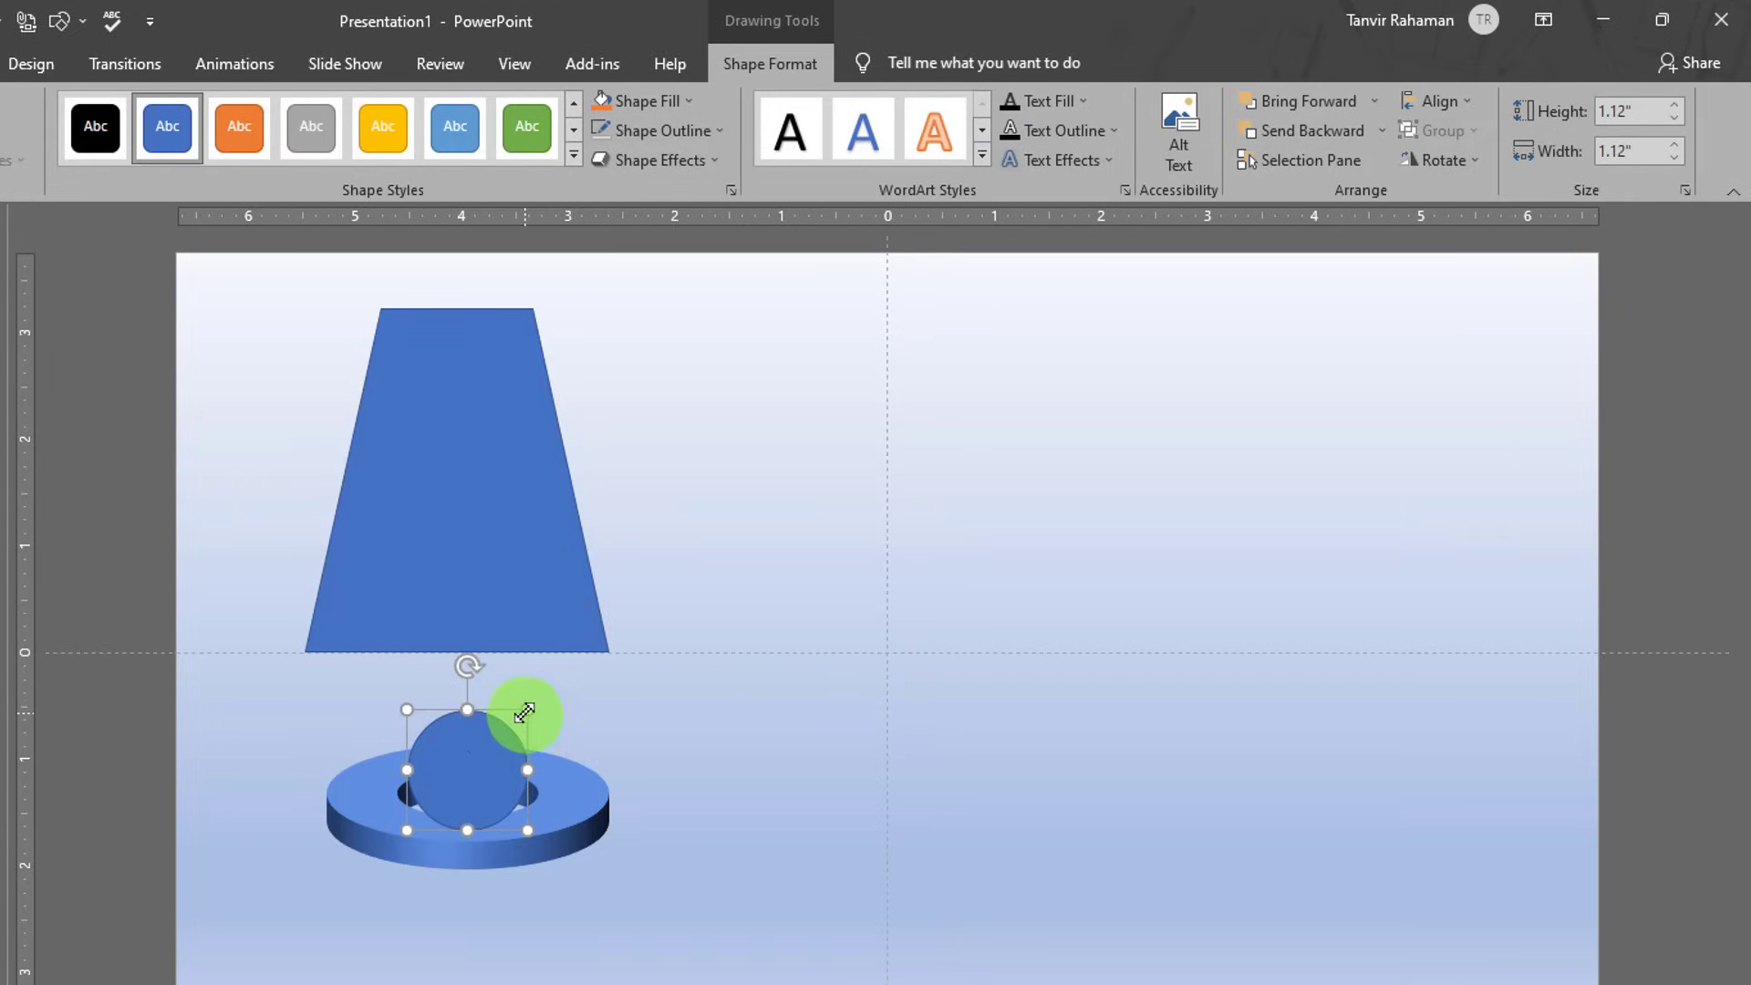
pyautogui.press('Delete')
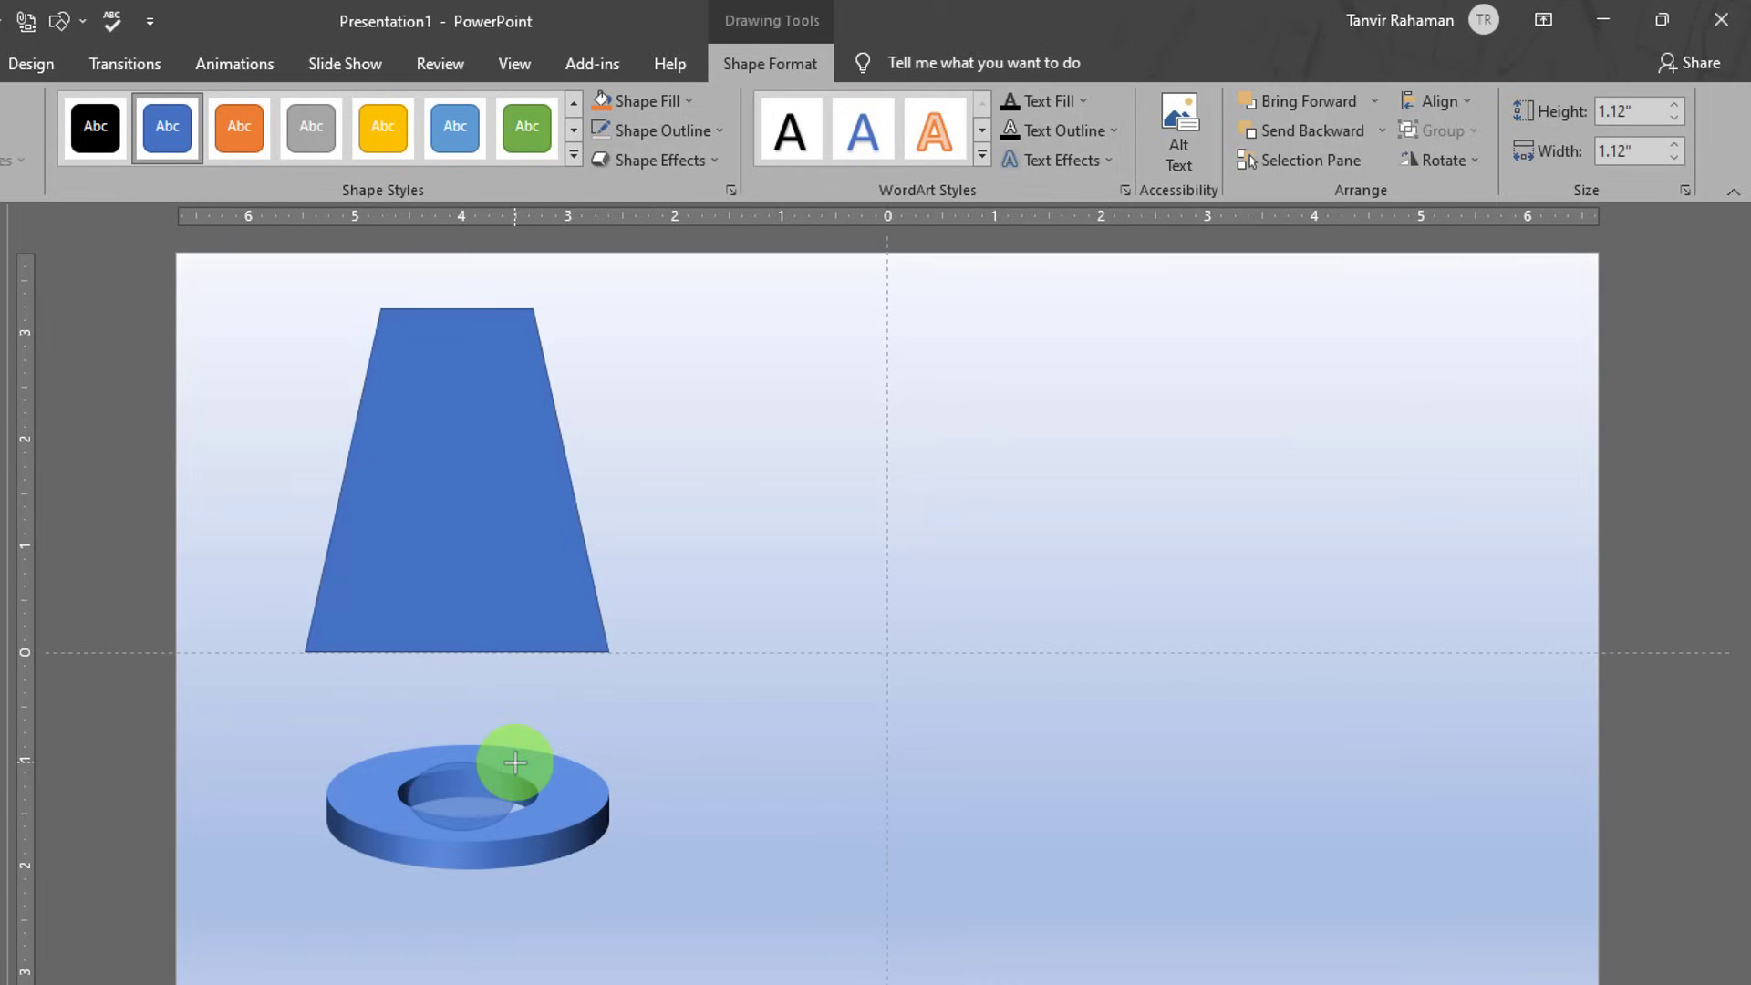
pyautogui.moveTo(404, 755); pyautogui.dragTo(527, 826)
pyautogui.press('Delete')
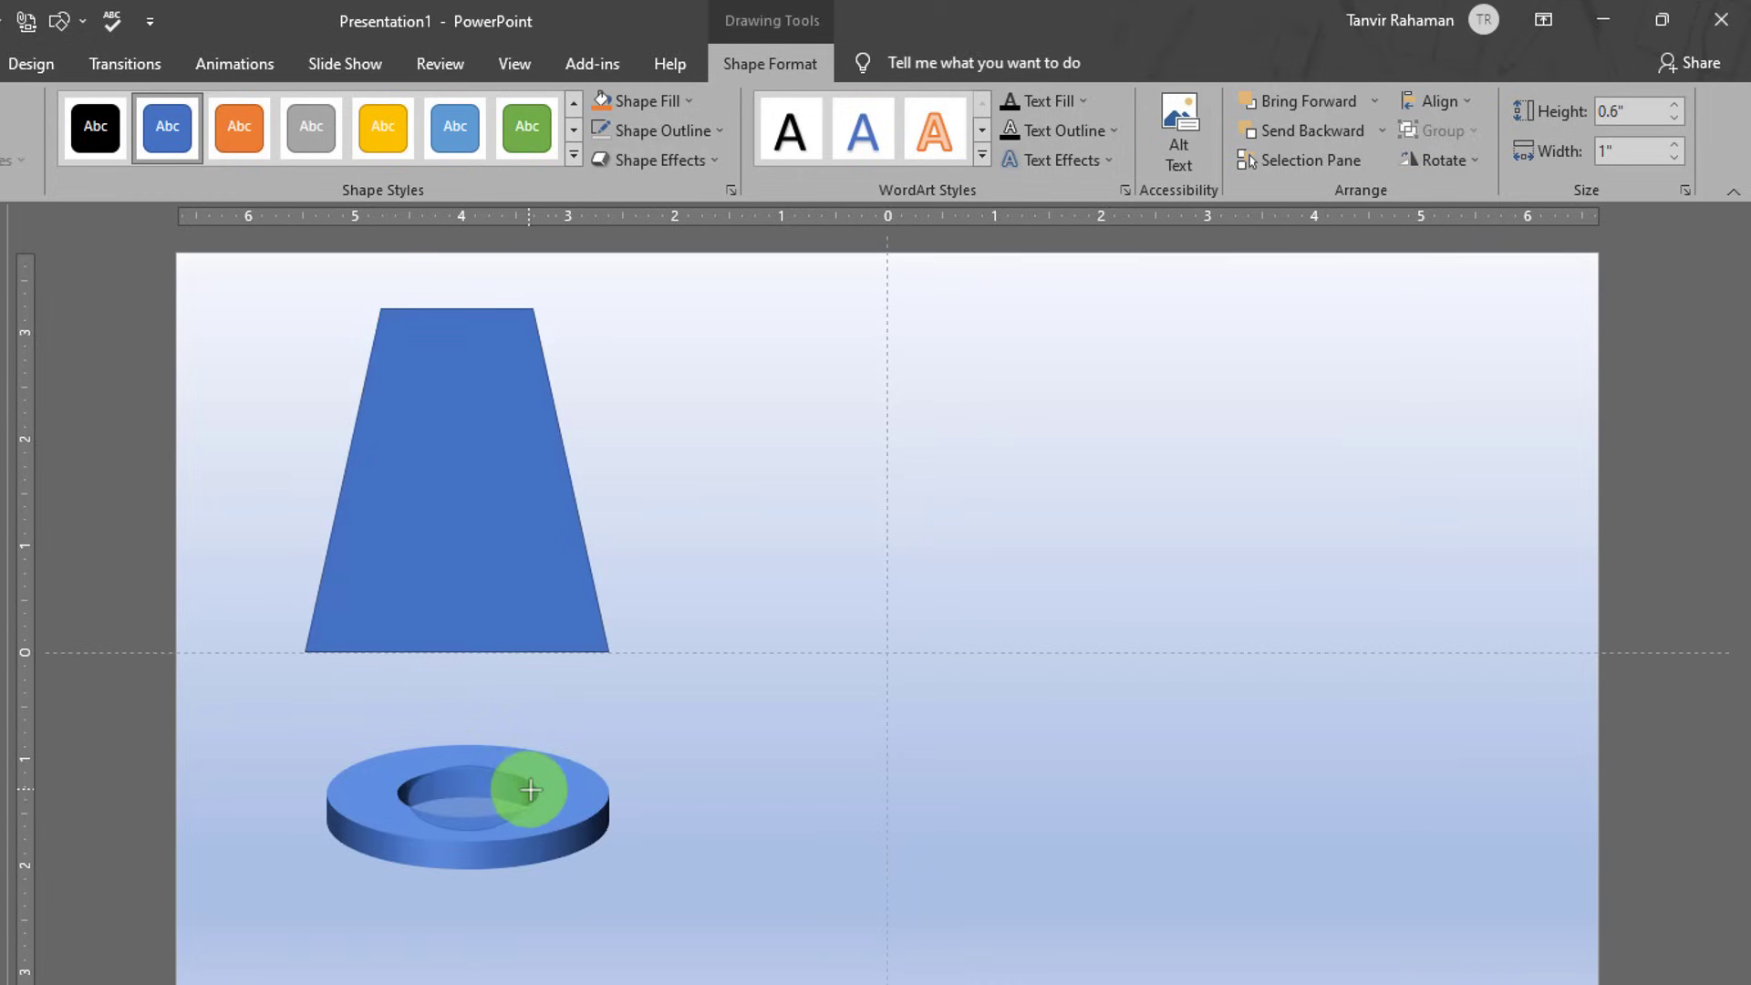
pyautogui.hotkey('ctrl', 'z')
pyautogui.moveTo(411, 802); pyautogui.dragTo(407, 795)
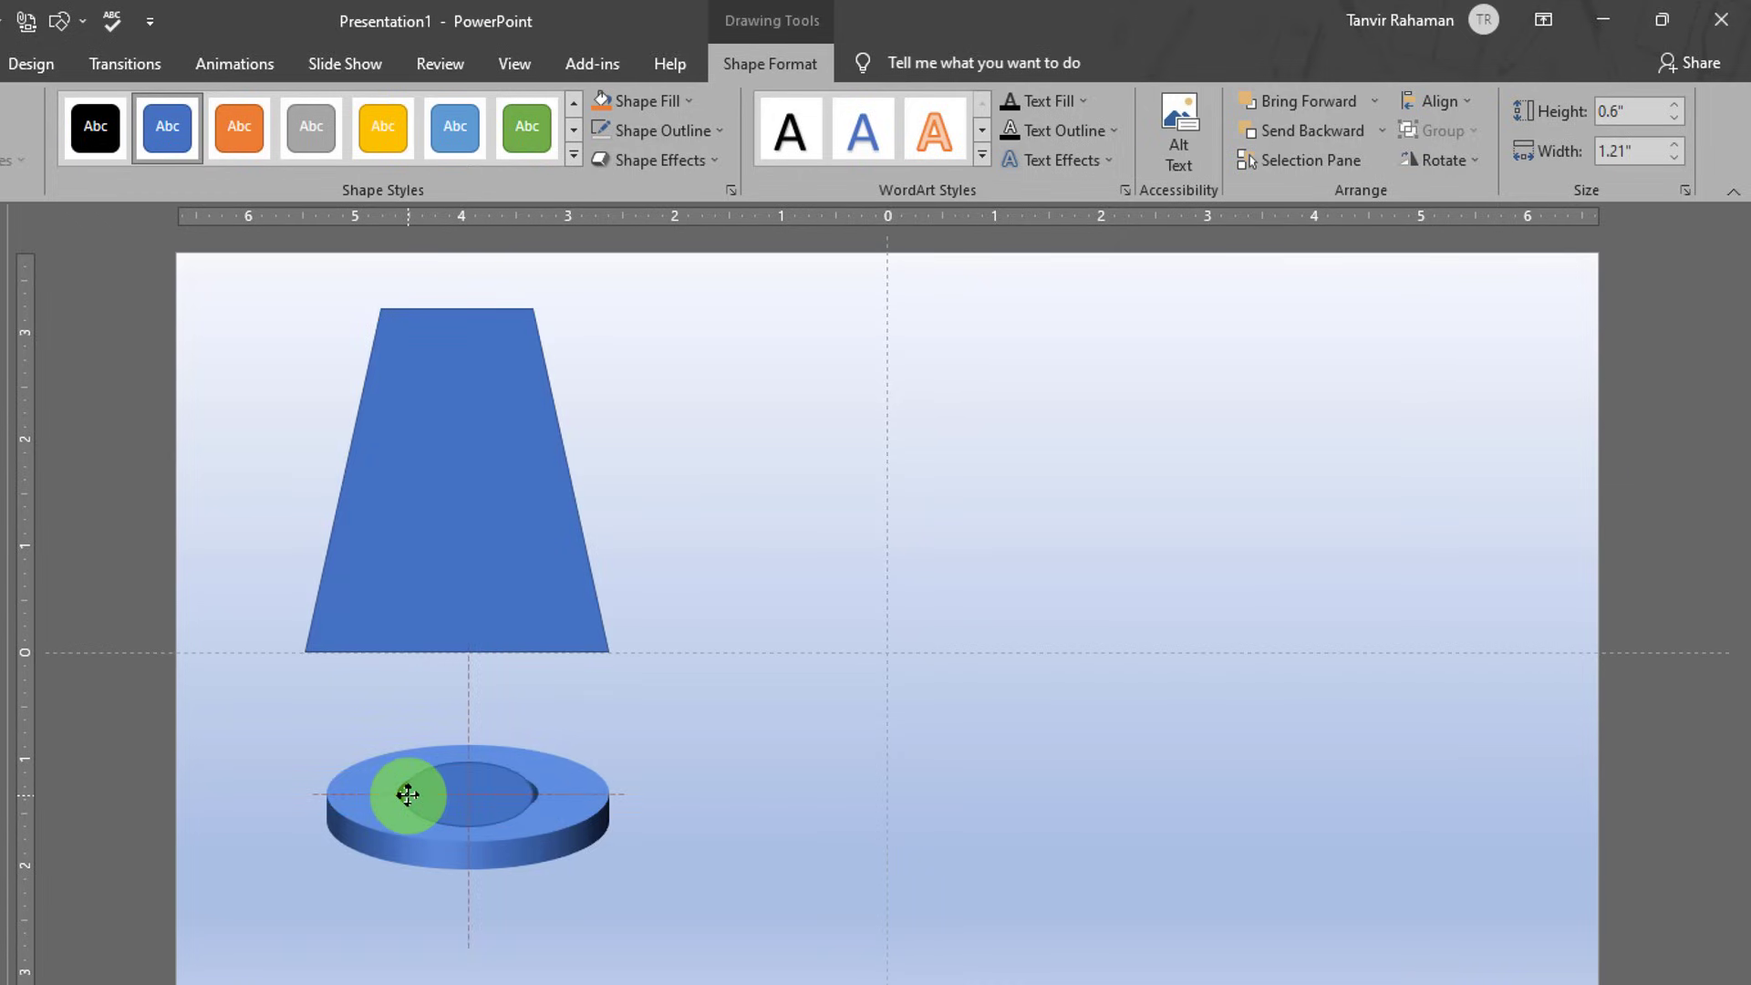
# - Resize the oval to 0.55" × 1.37" so it fills the ring's hole
pyautogui.press('Escape')
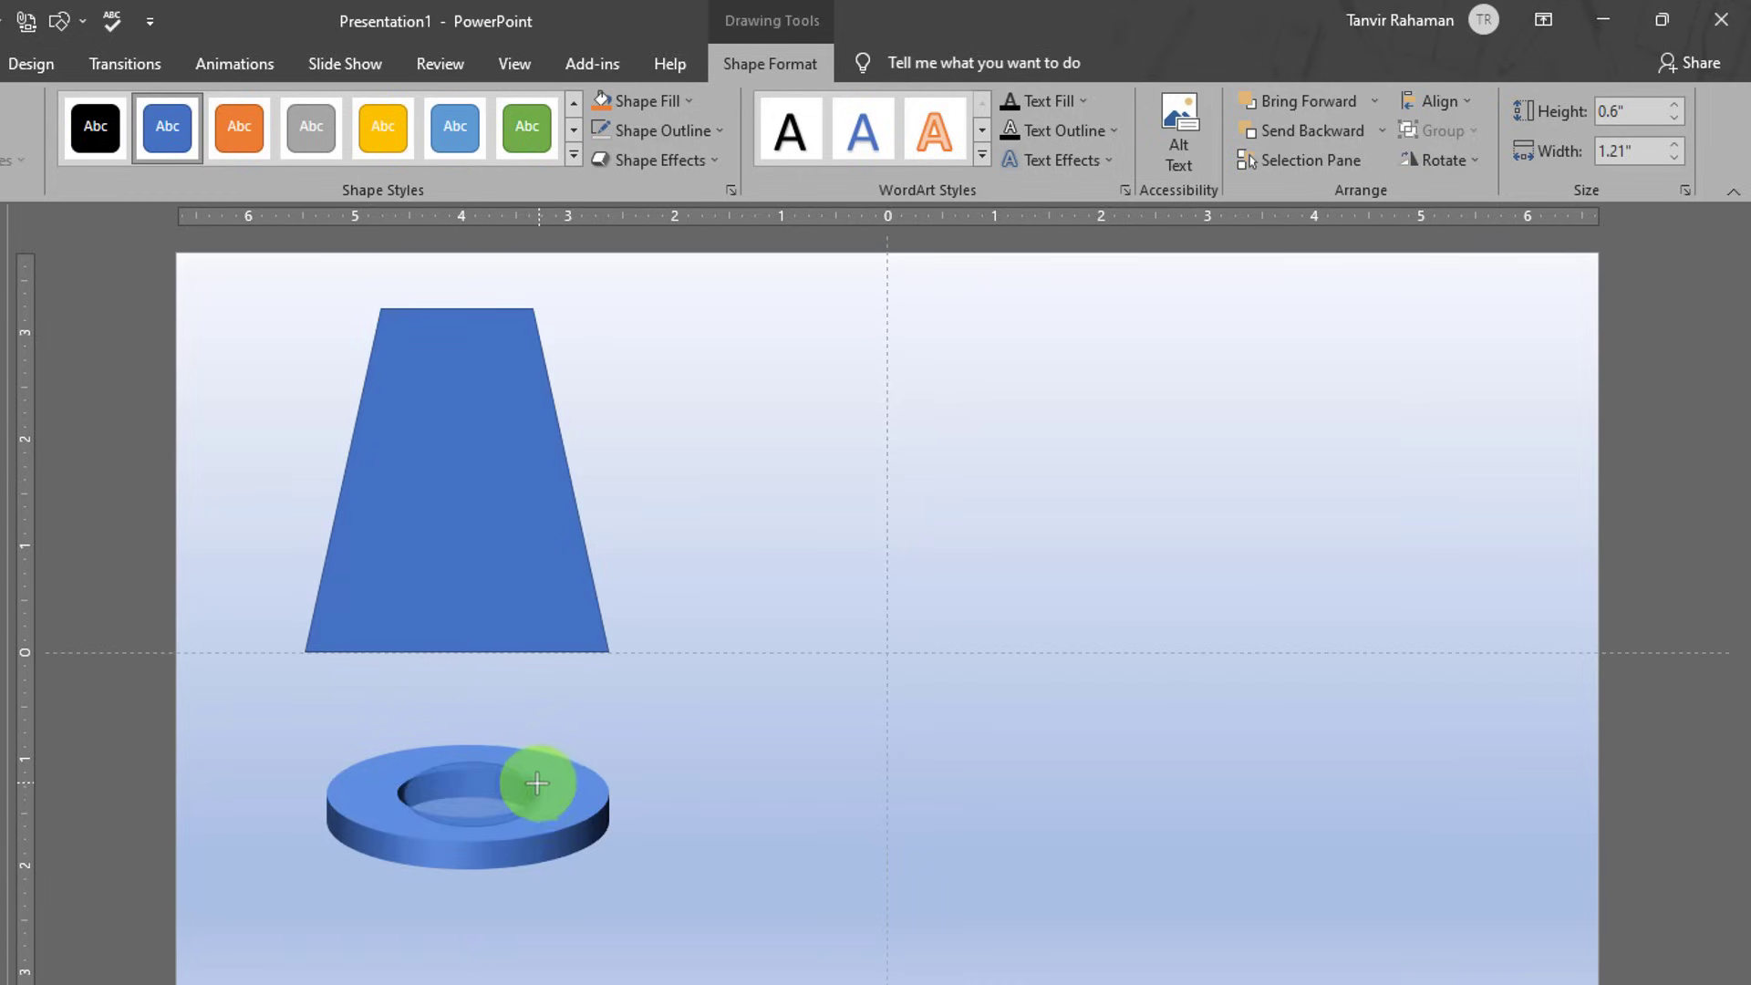
pyautogui.moveTo(536, 783); pyautogui.dragTo(400, 792)
pyautogui.press('Escape')
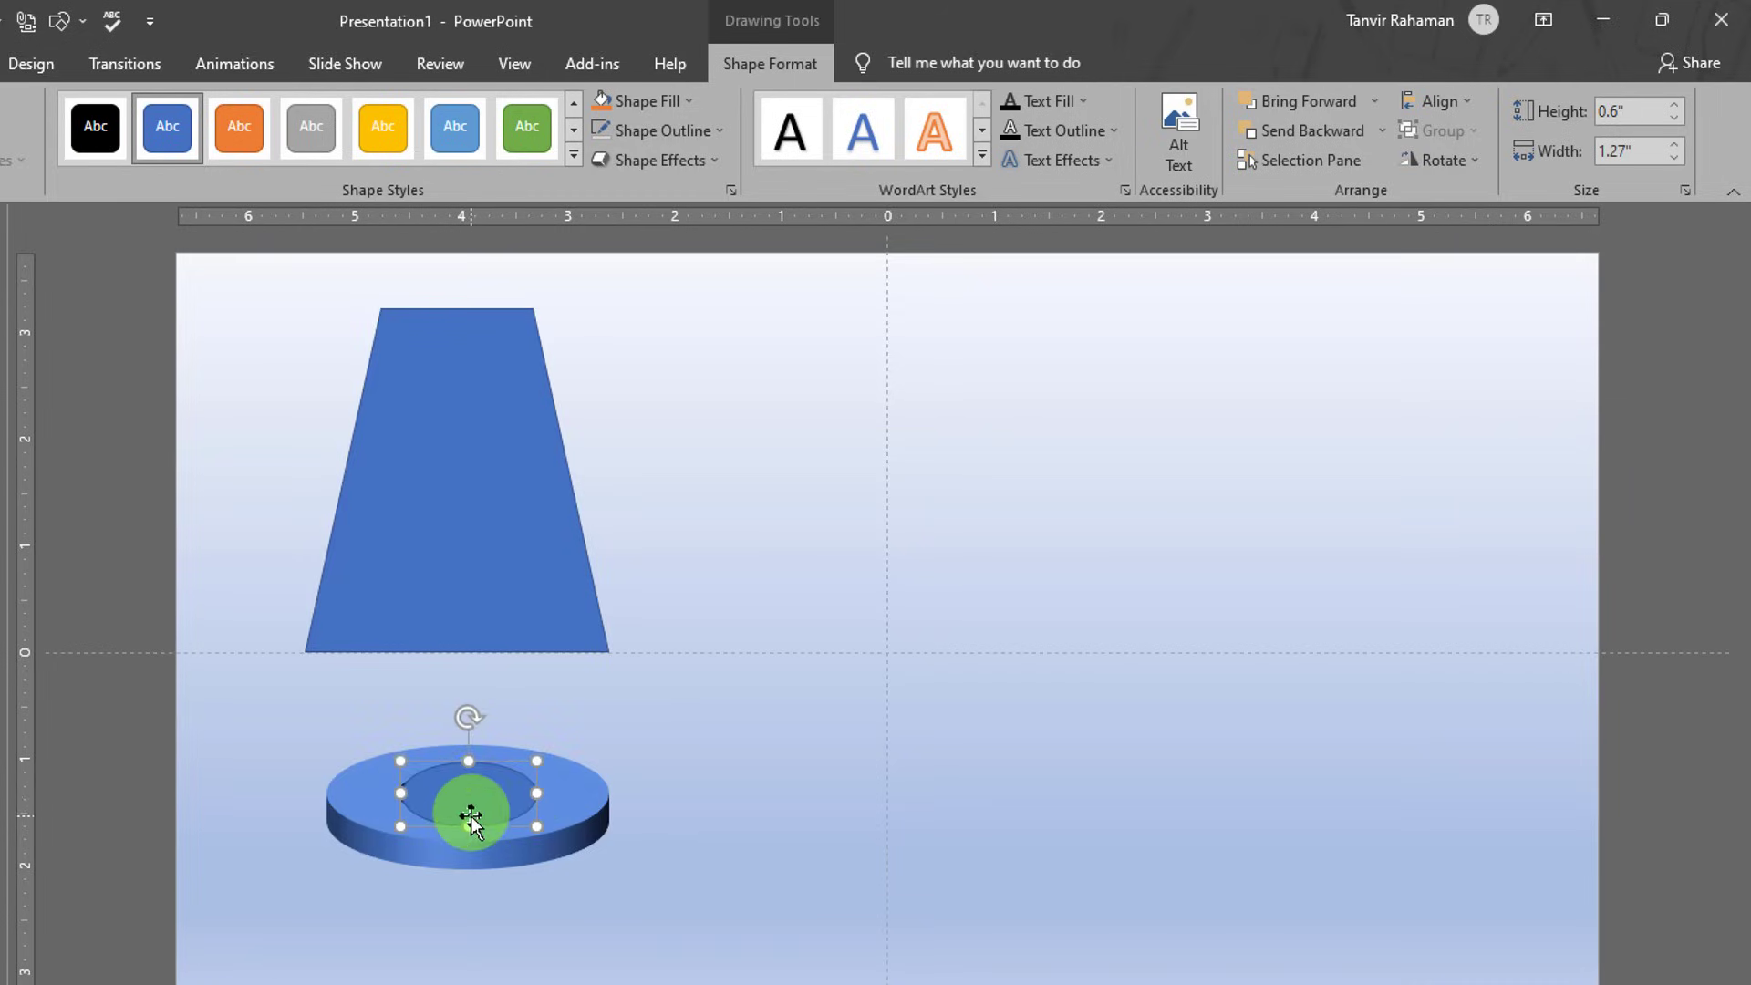
pyautogui.press('Escape')
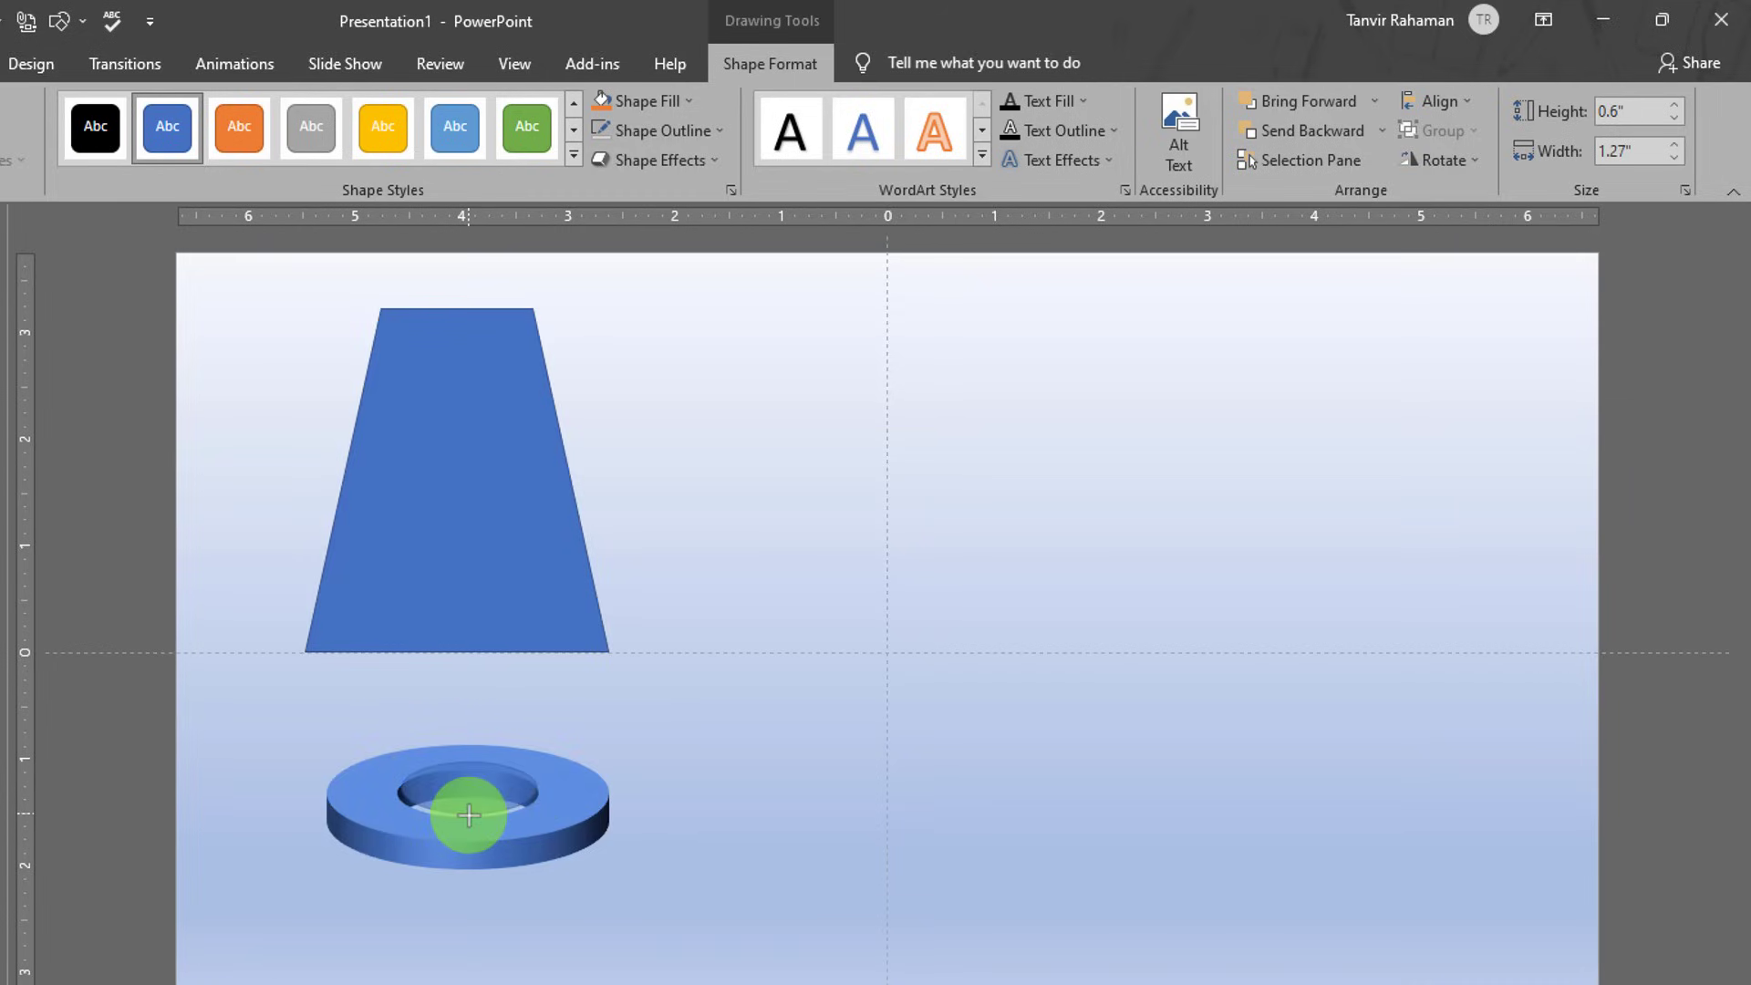
pyautogui.click(457, 809)
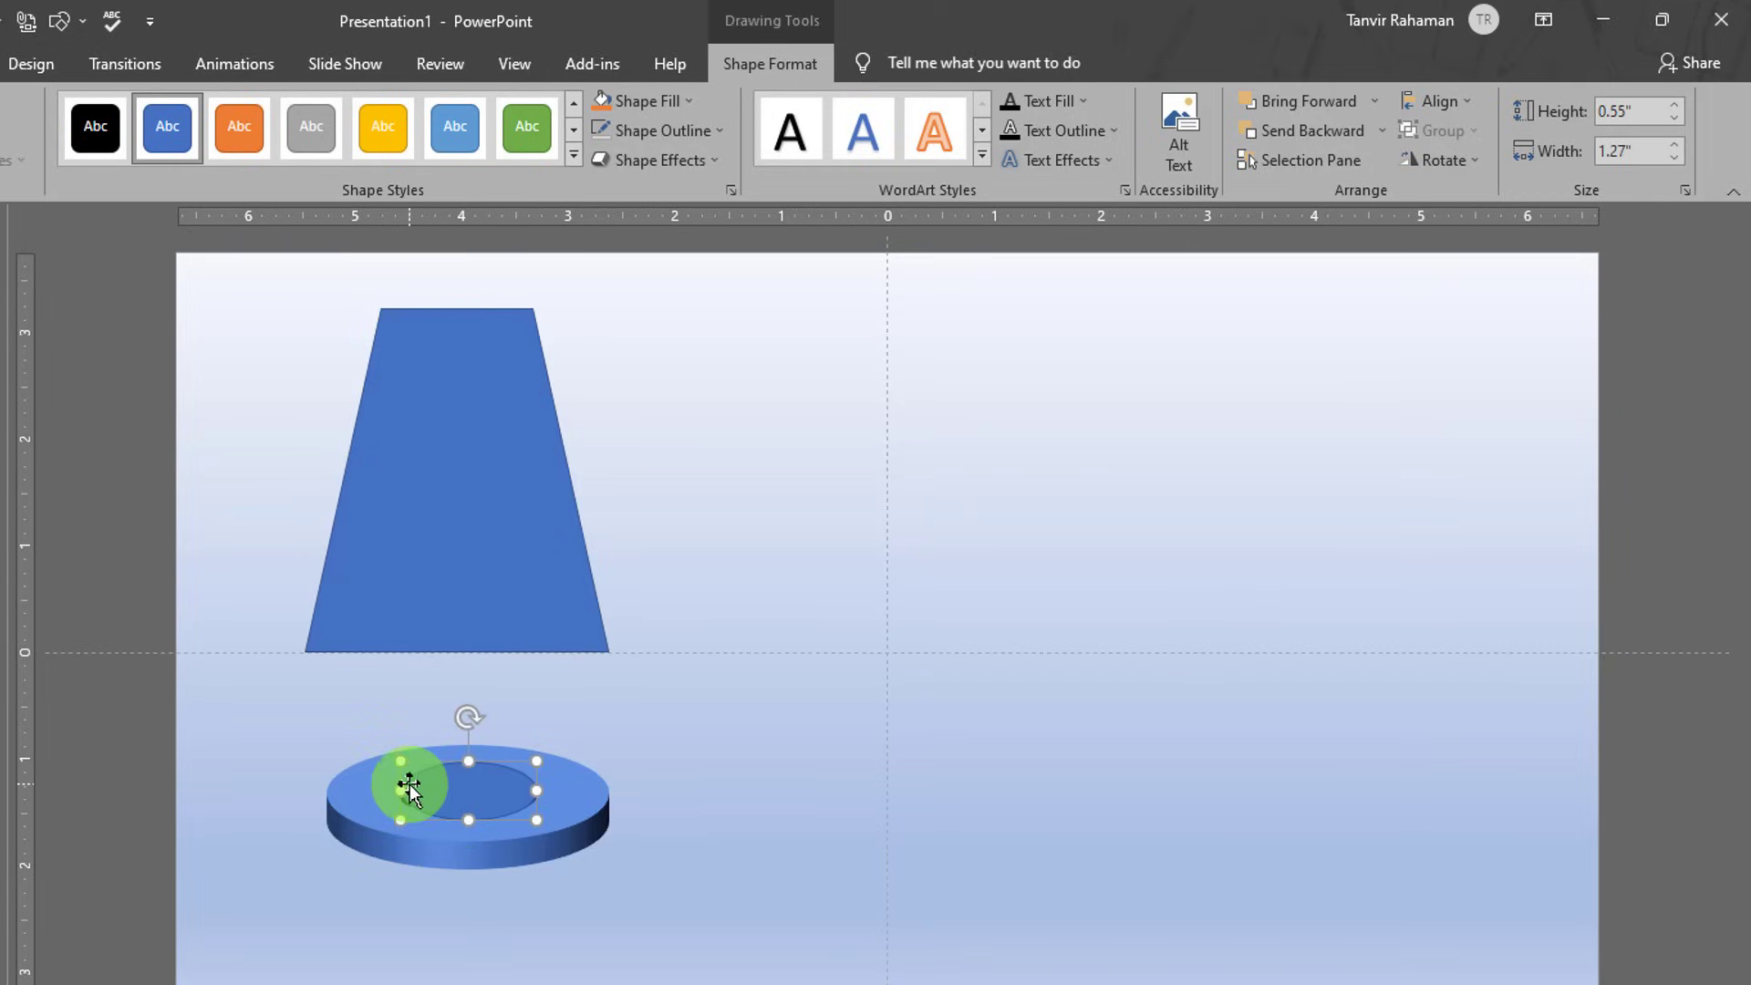
pyautogui.moveTo(402, 782); pyautogui.dragTo(394, 790)
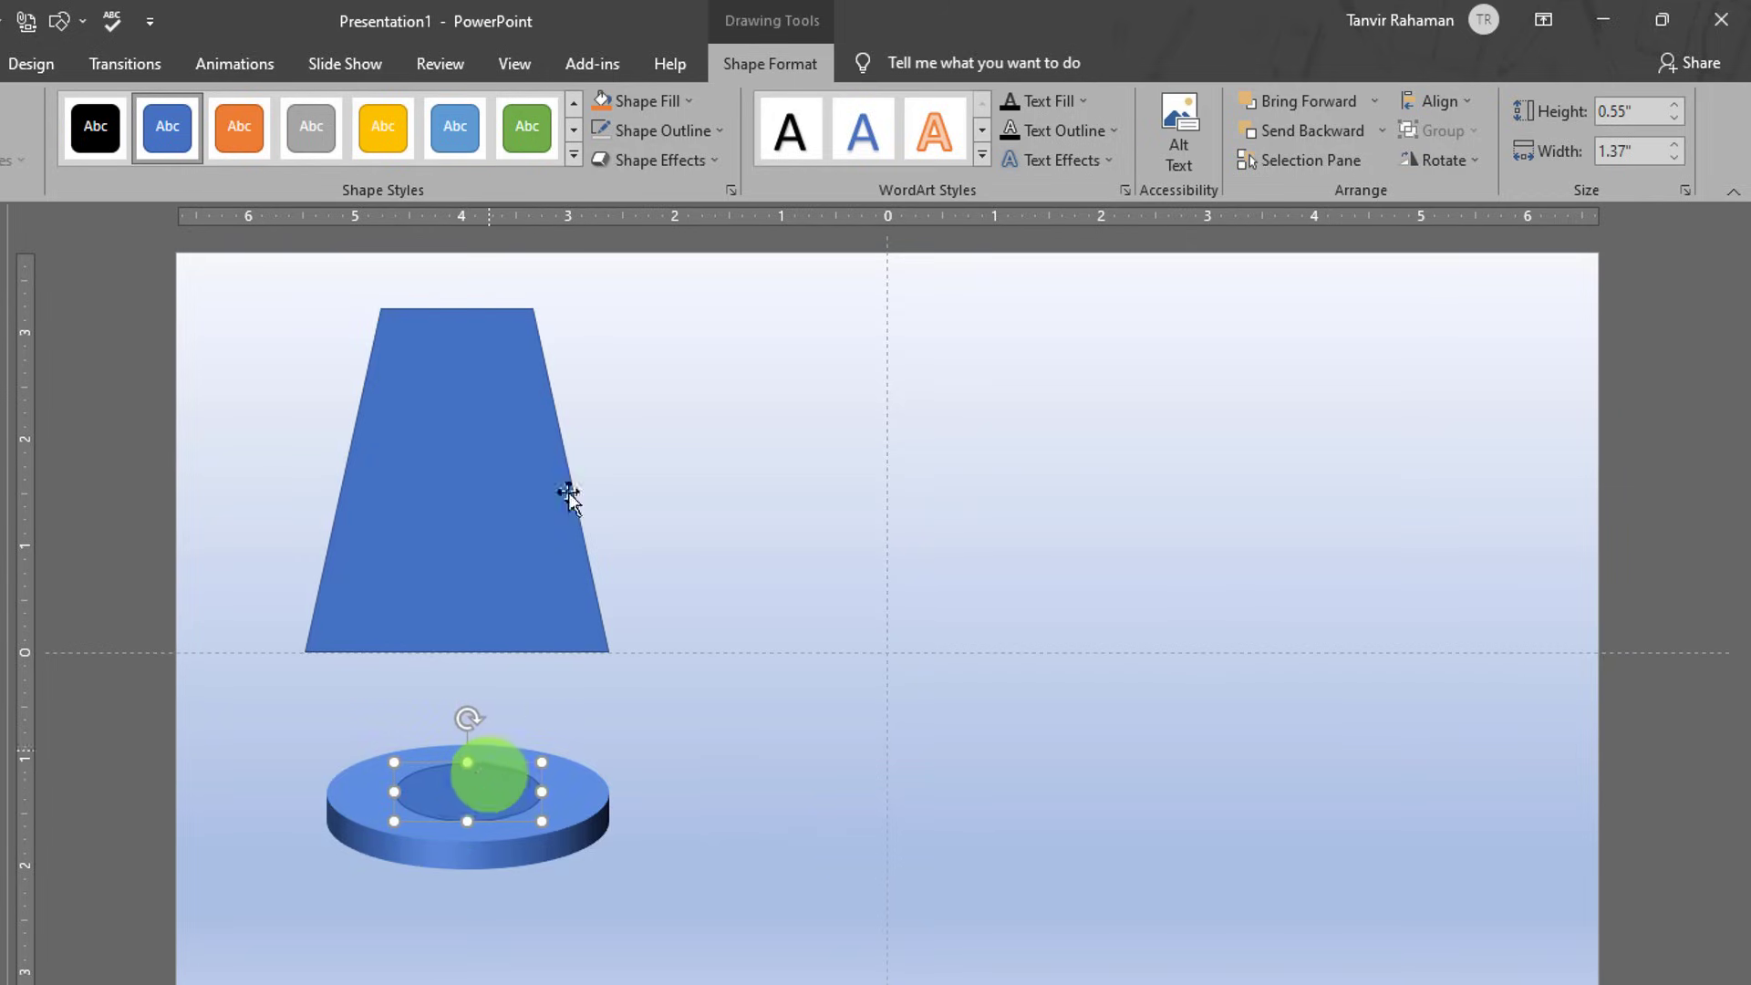
# - Remove the oval's outline and shift the trapezoid slightly down toward the ring
pyautogui.click(695, 131)
pyautogui.click(643, 359)
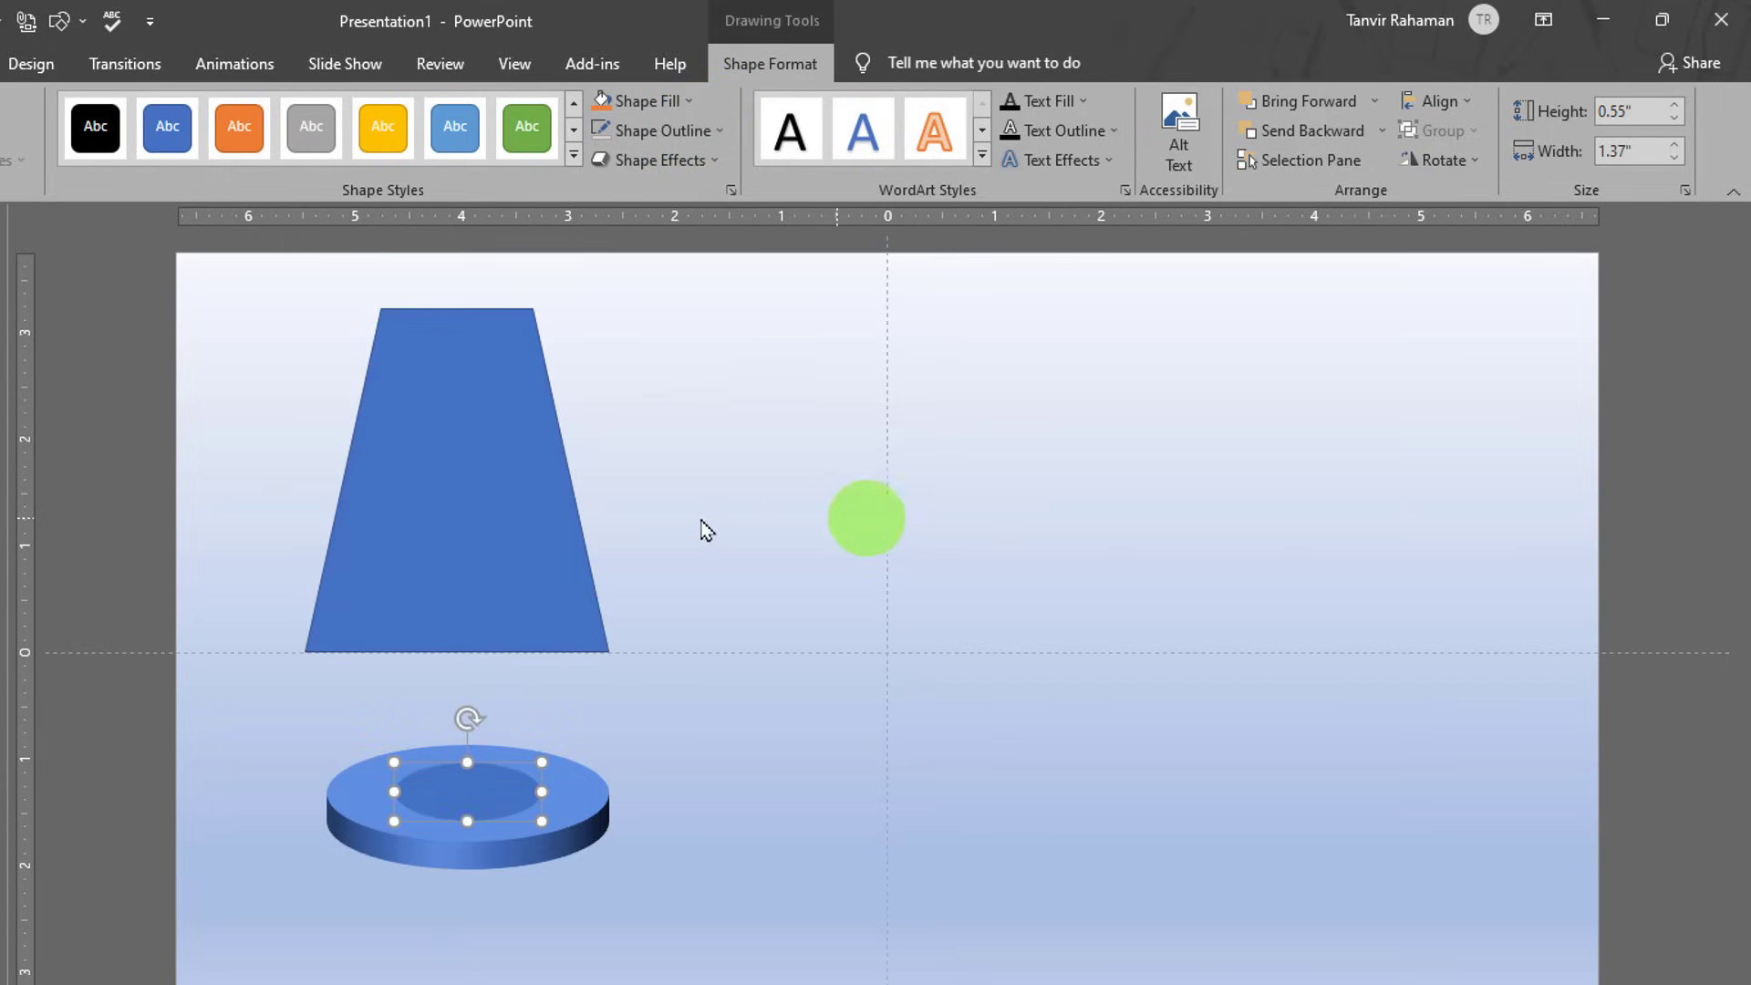
pyautogui.moveTo(496, 489)
pyautogui.mouseDown()
pyautogui.moveTo(489, 473)
pyautogui.moveTo(505, 520)
pyautogui.mouseUp()
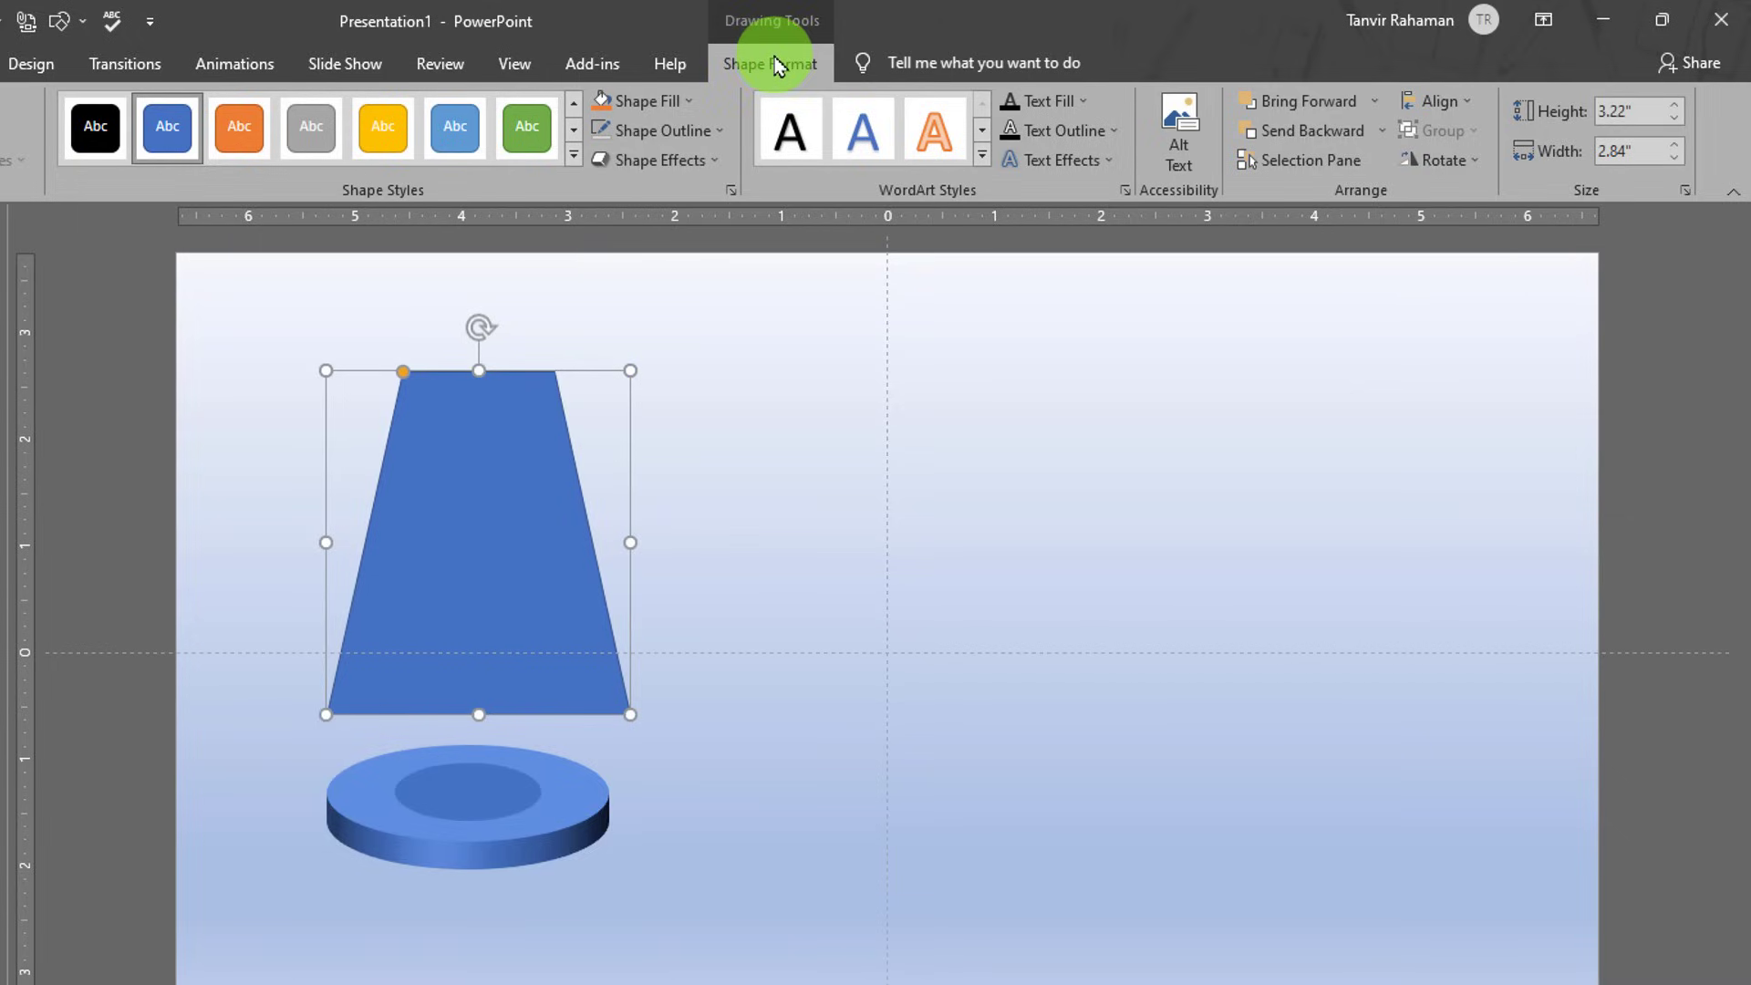
# - Flip the trapezoid vertically so it is wide at the top, keeping it above the ring
pyautogui.click(1479, 163)
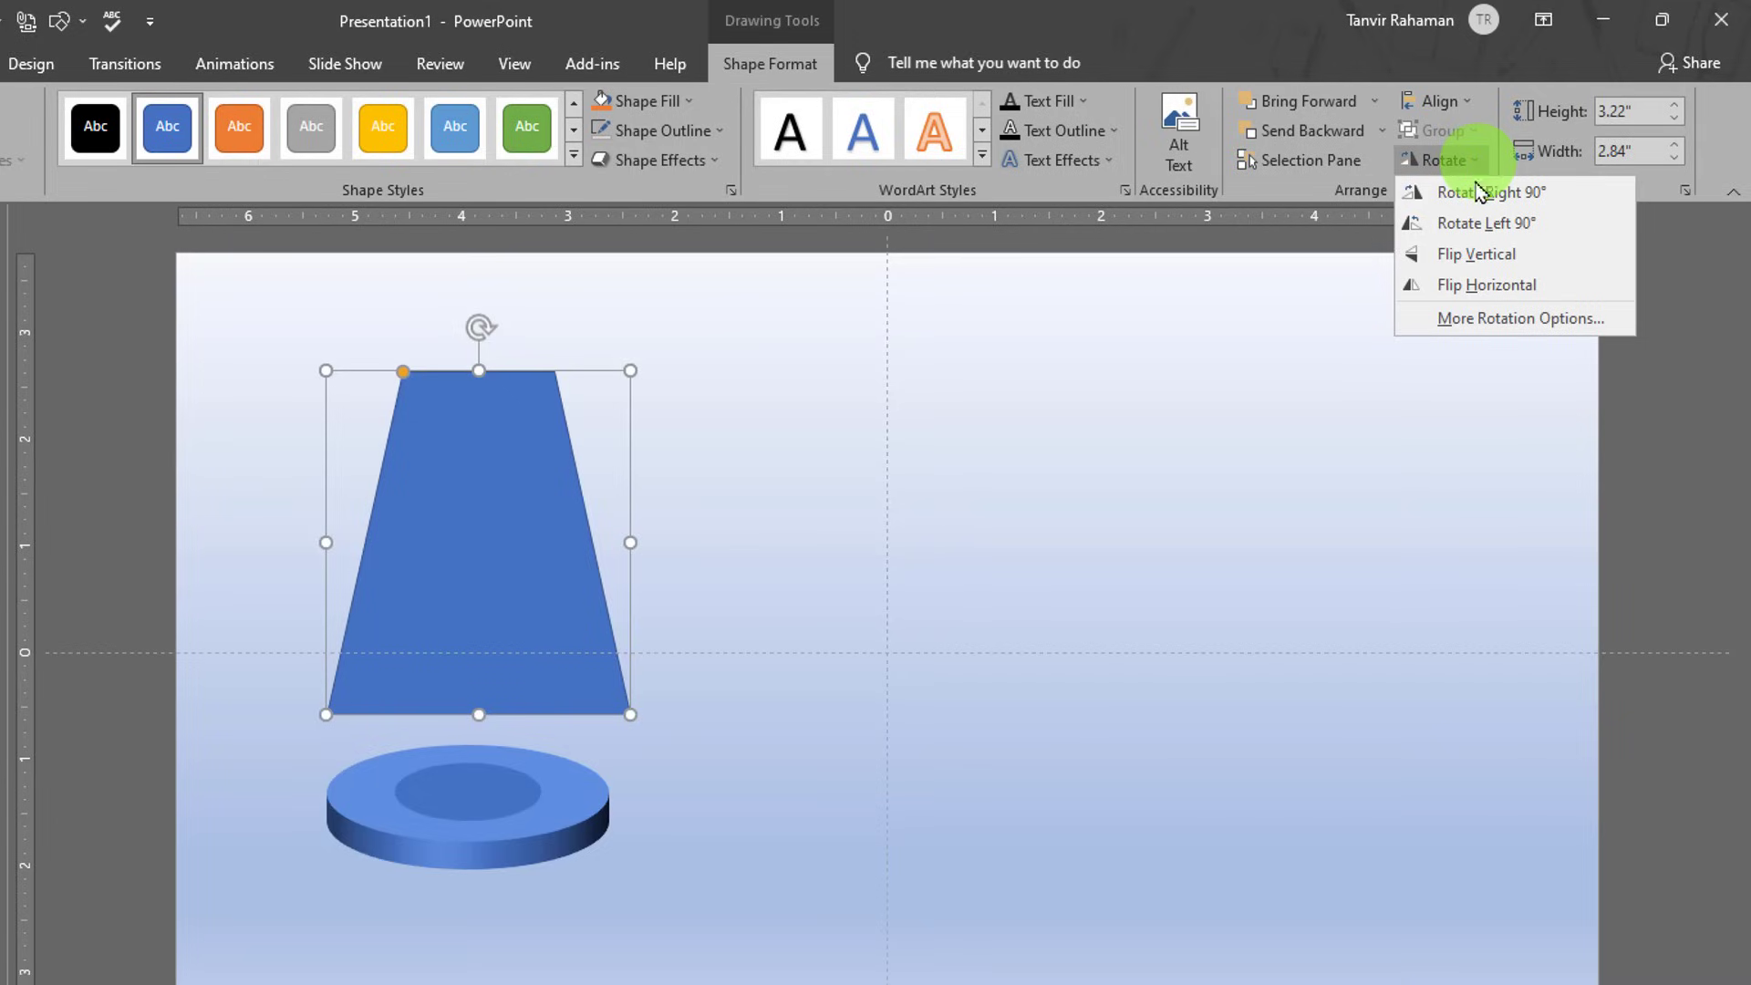
pyautogui.click(1475, 265)
pyautogui.moveTo(457, 489); pyautogui.dragTo(438, 567)
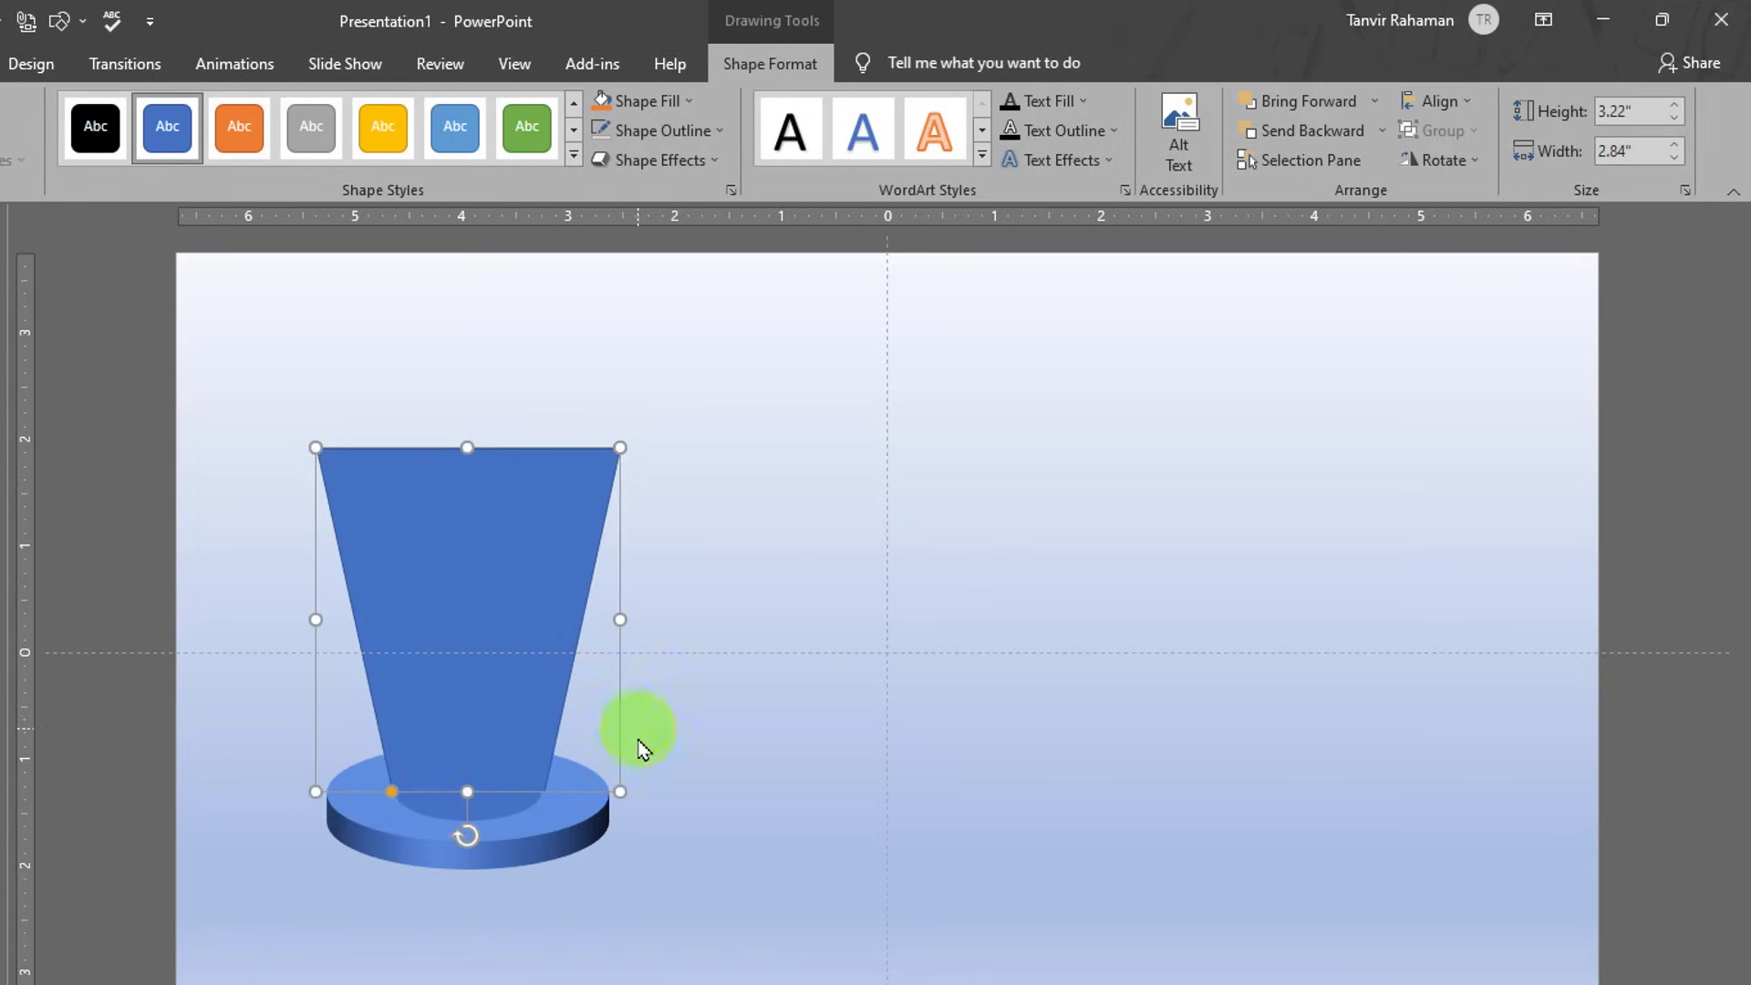
pyautogui.hotkey('ctrl', 'z')
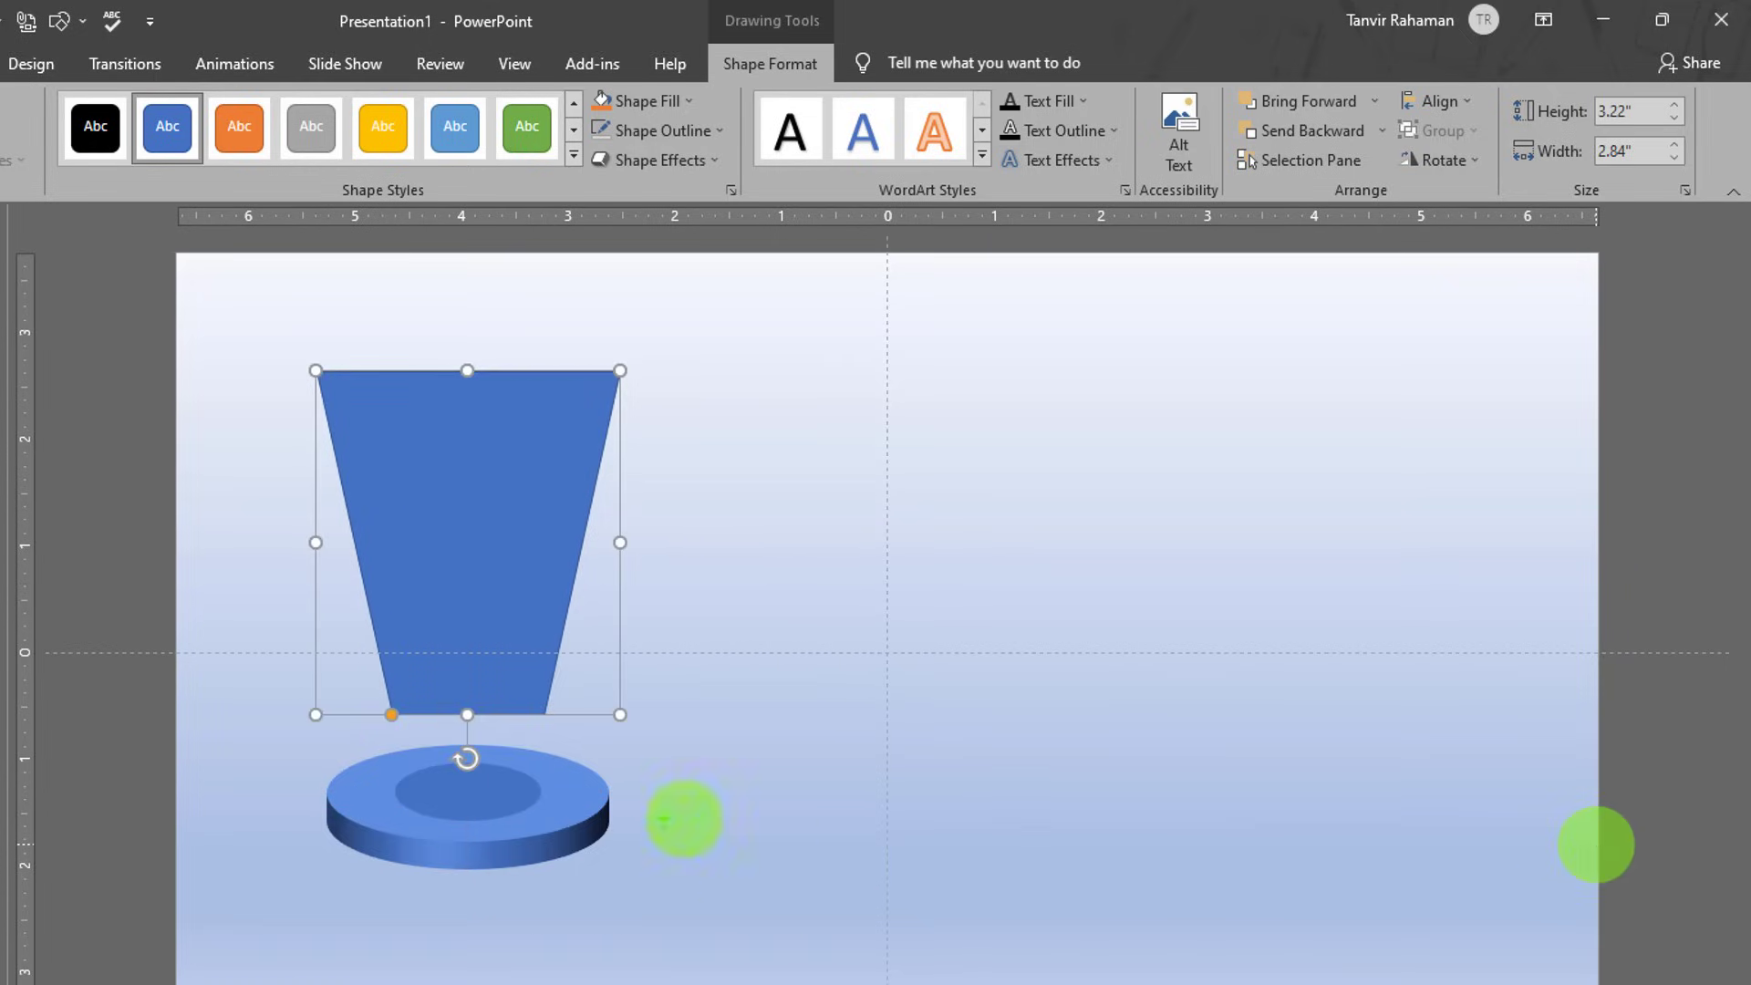
# - Move the trapezoid down onto the base and resize it so its narrow end fits the ring
pyautogui.moveTo(384, 757); pyautogui.dragTo(544, 824)
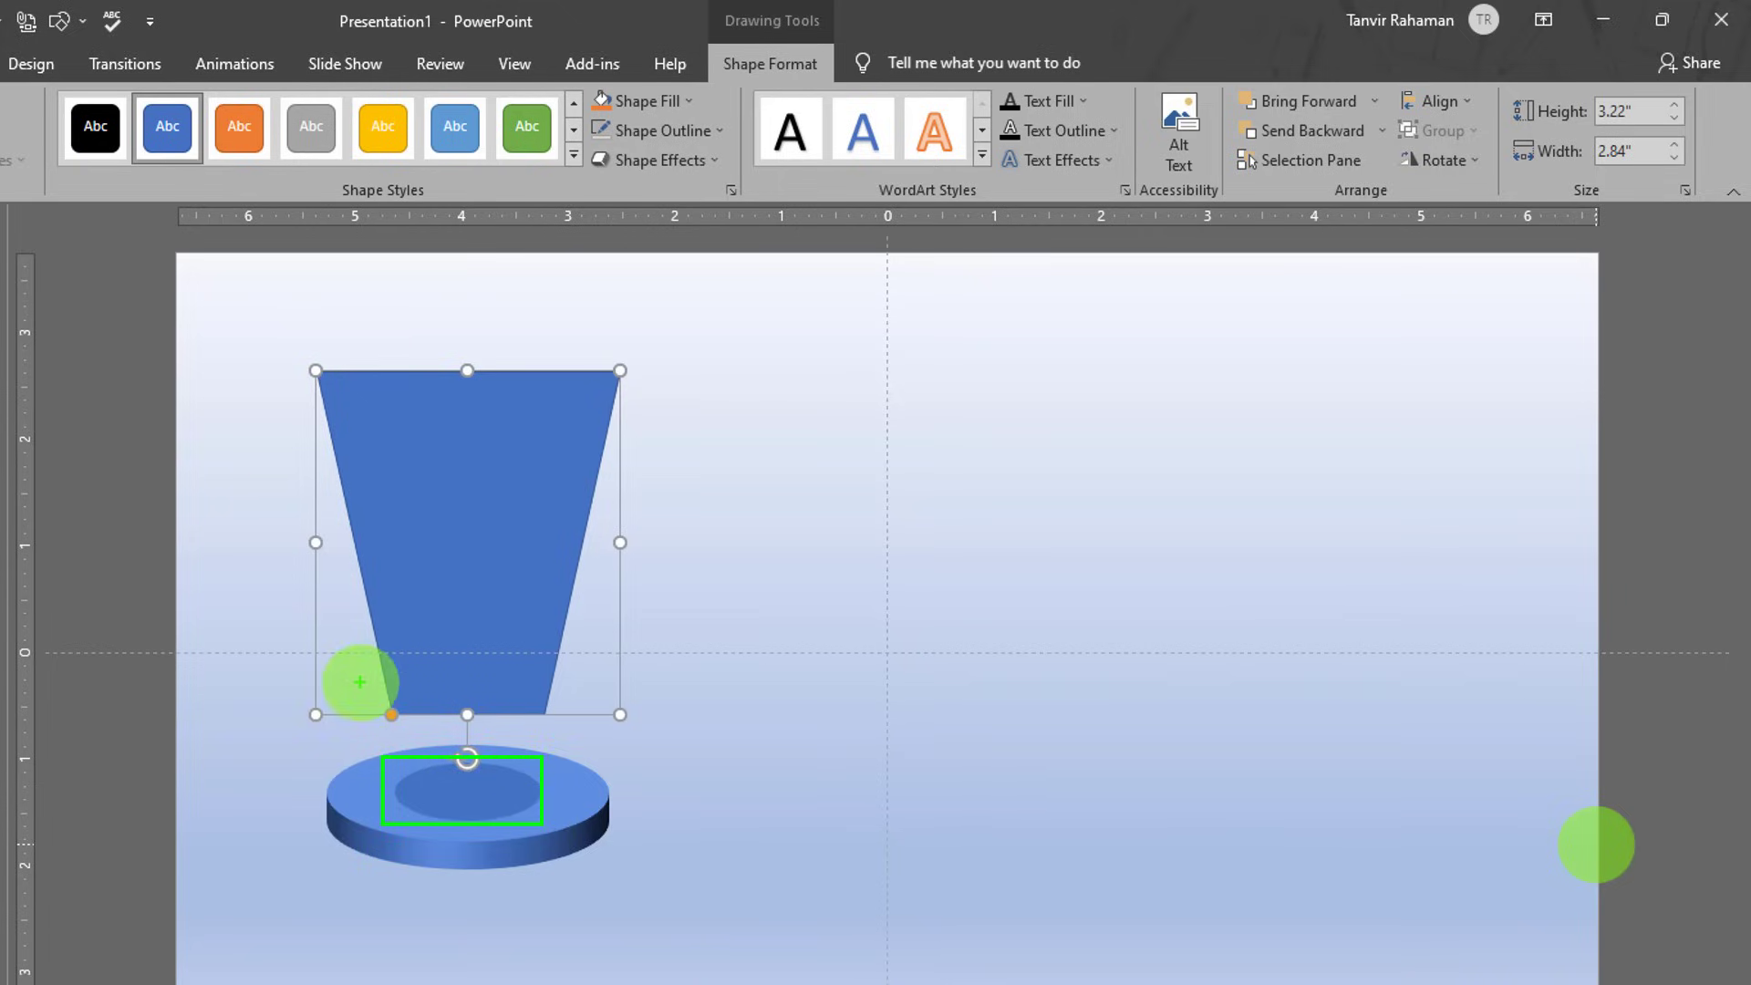
pyautogui.moveTo(359, 681); pyautogui.dragTo(585, 725)
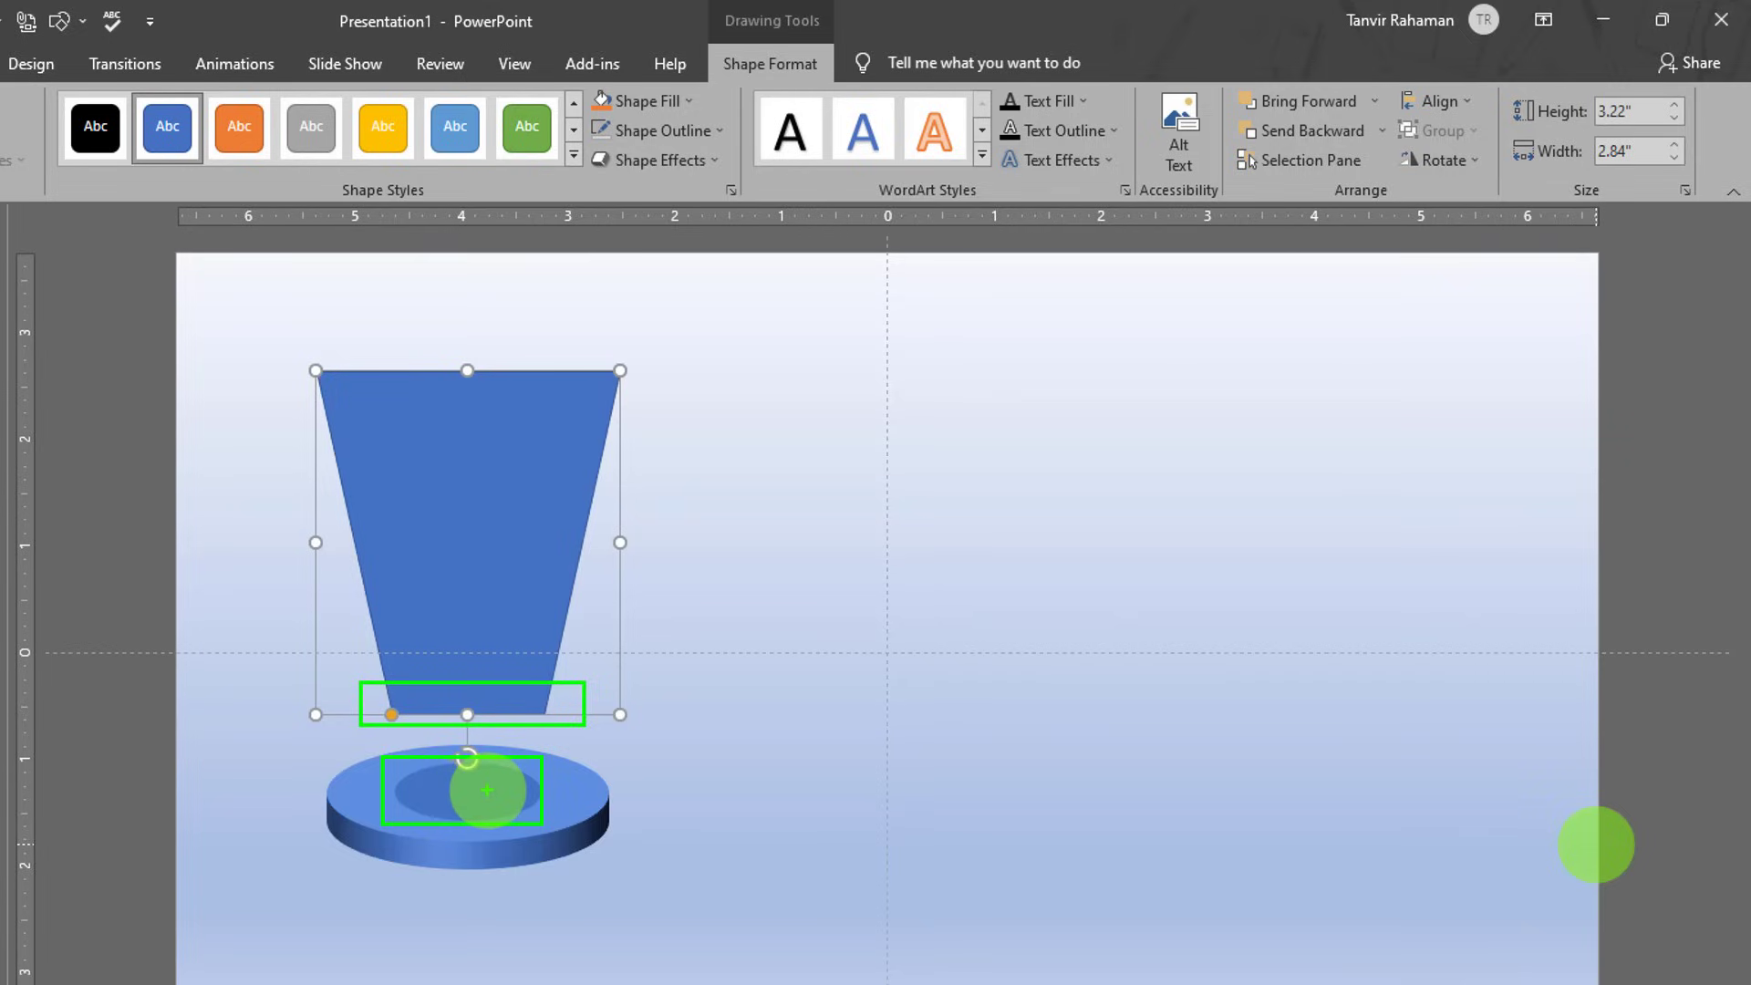
pyautogui.moveTo(512, 527); pyautogui.dragTo(515, 604)
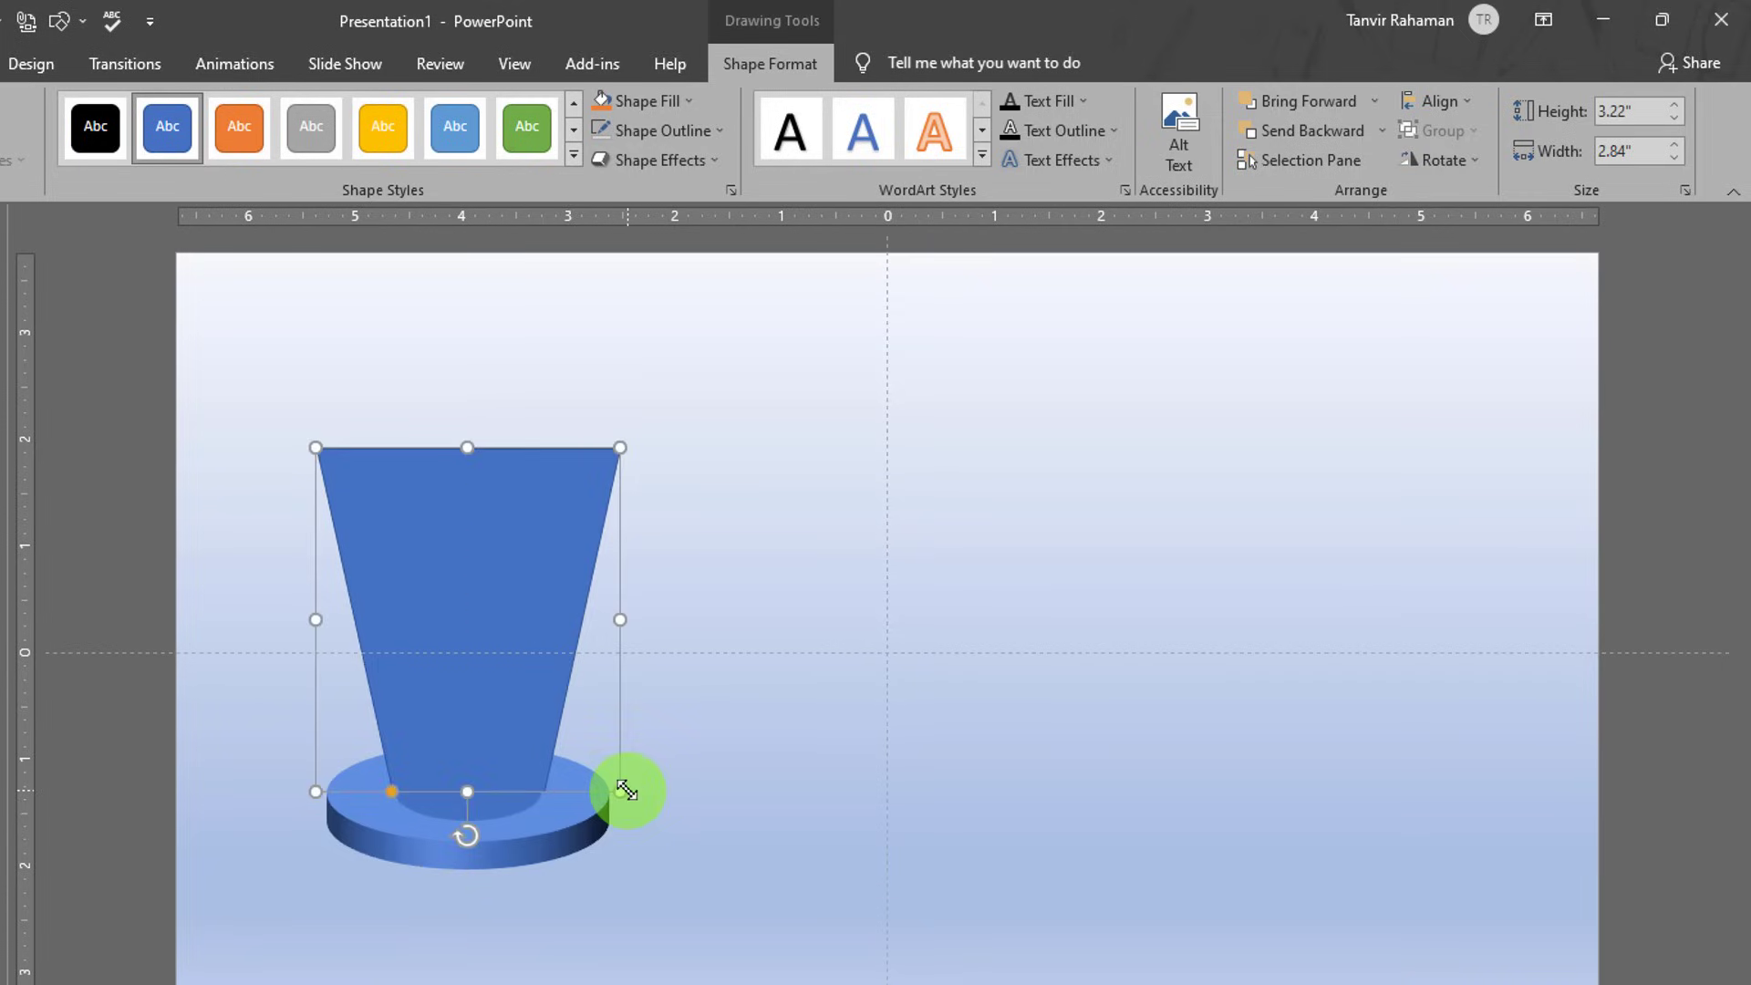
pyautogui.moveTo(623, 790); pyautogui.dragTo(605, 786)
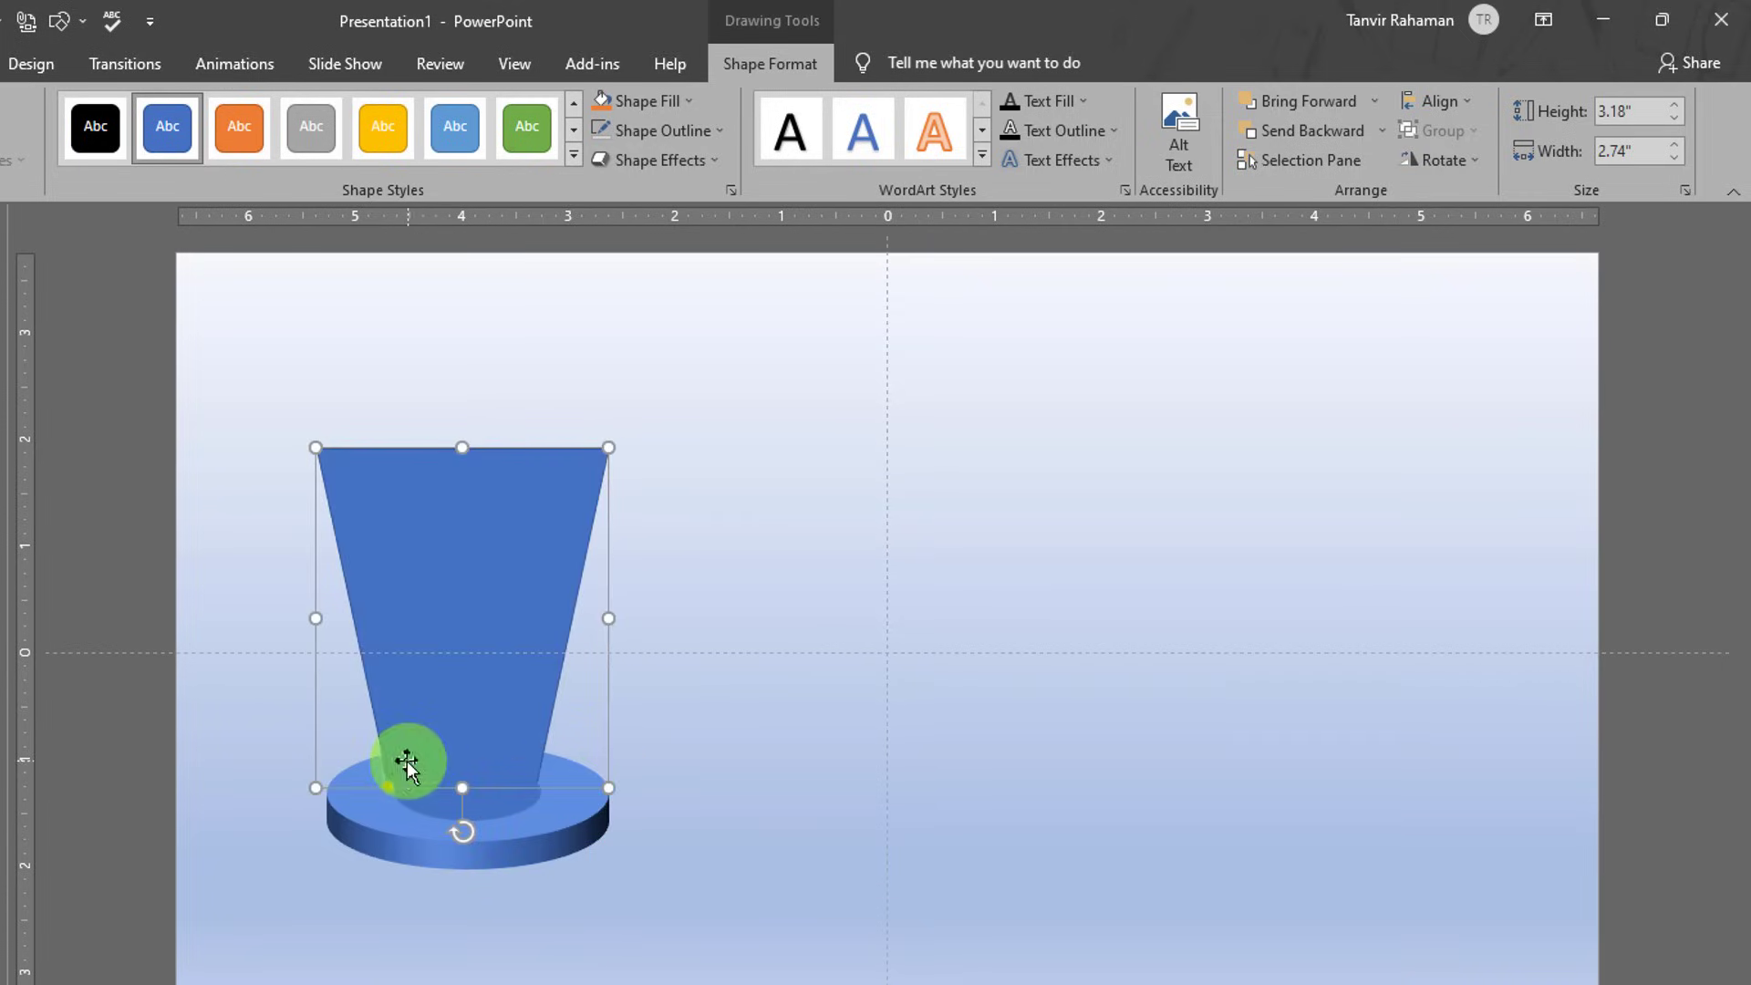
pyautogui.moveTo(317, 788); pyautogui.dragTo(325, 792)
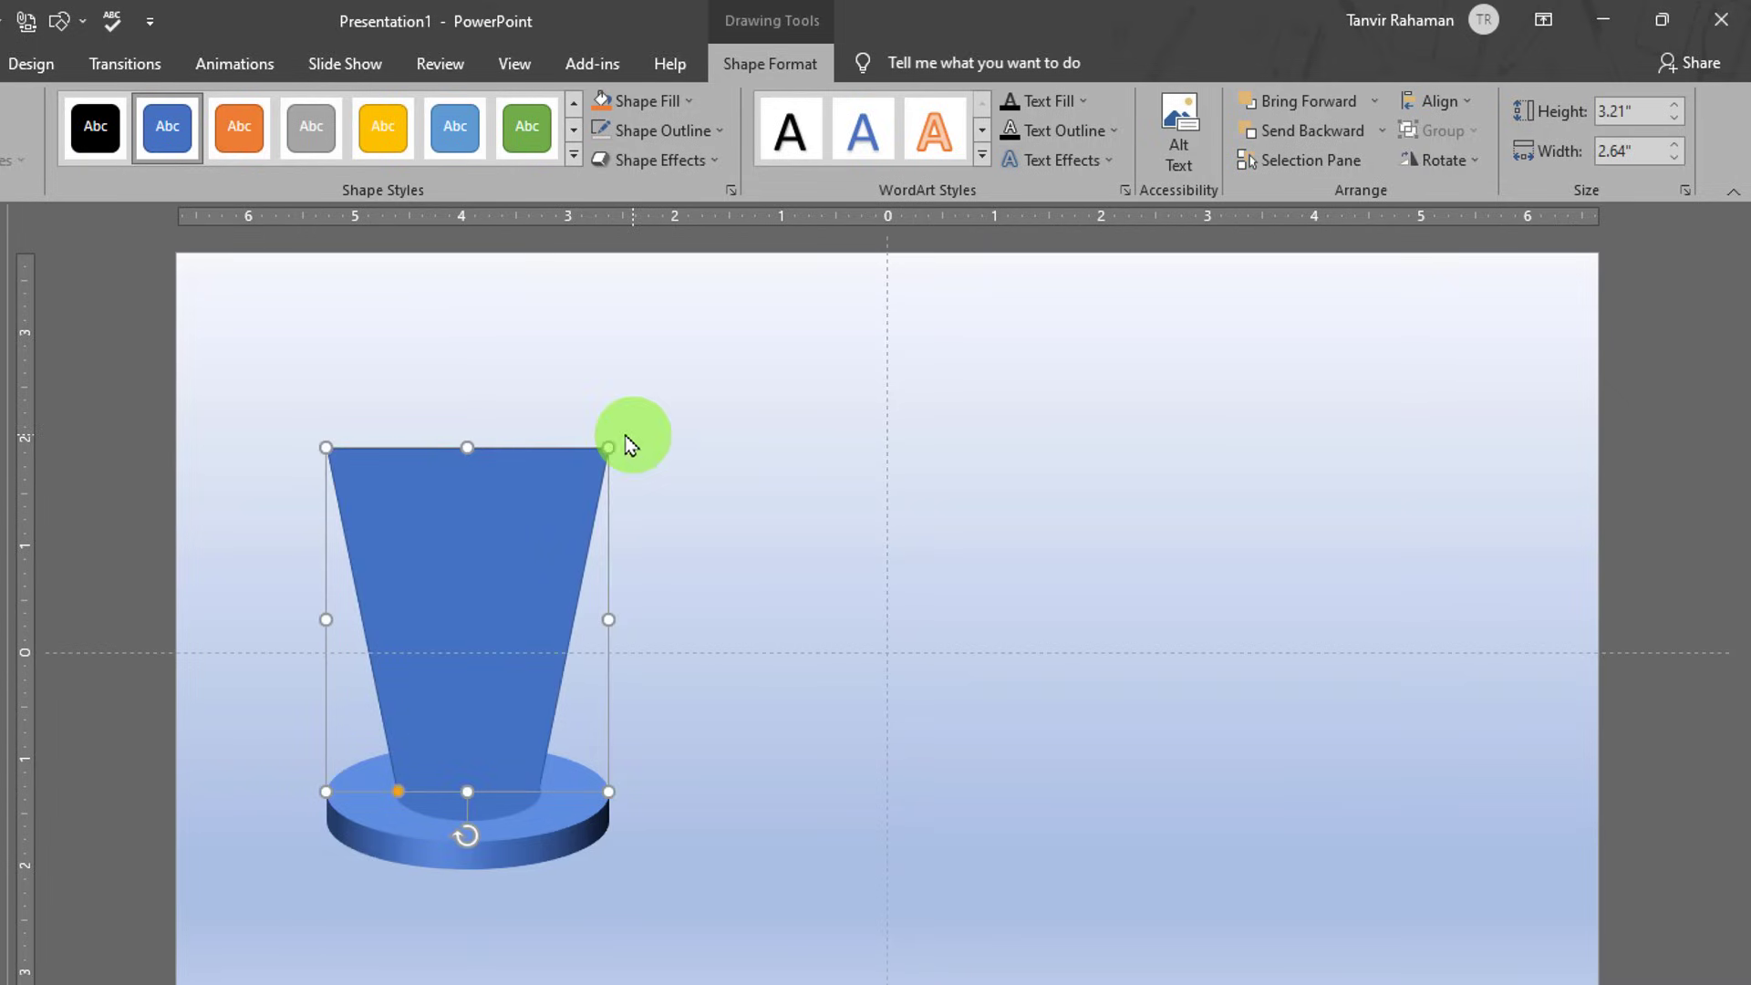
pyautogui.click(747, 535)
pyautogui.click(518, 536)
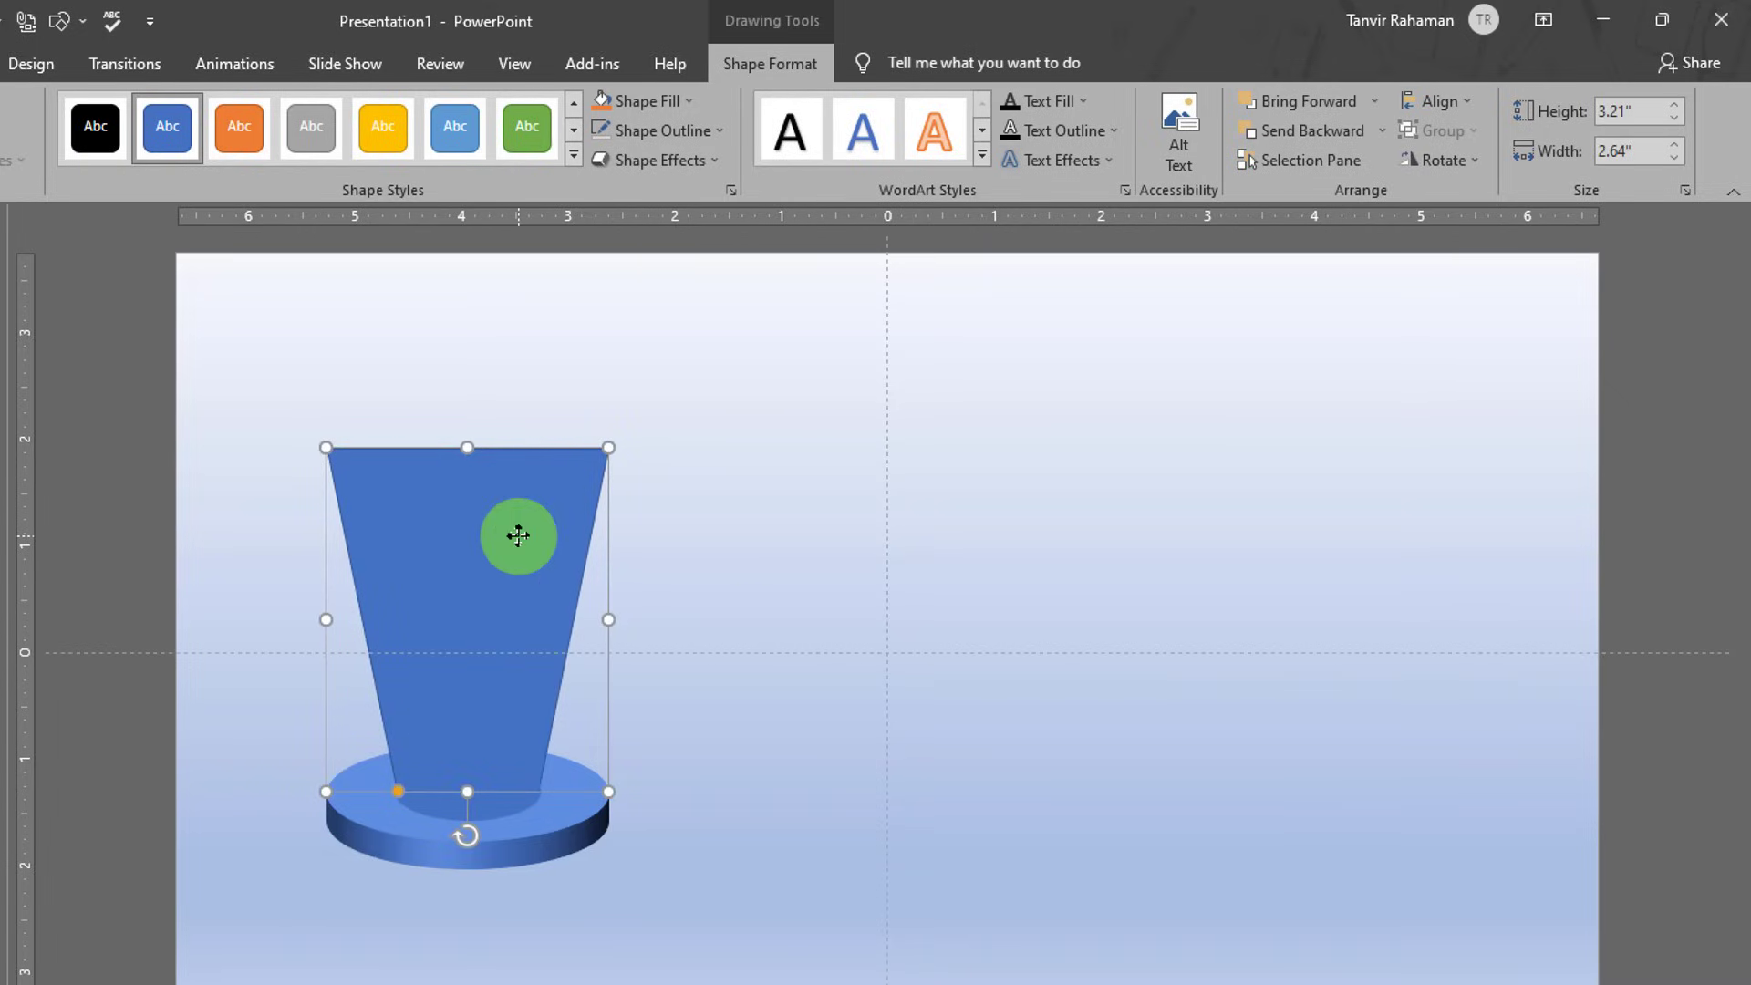
# - Union the trapezoid with the ring's inner ellipse into one shape
pyautogui.moveTo(461, 782); pyautogui.dragTo(446, 812)
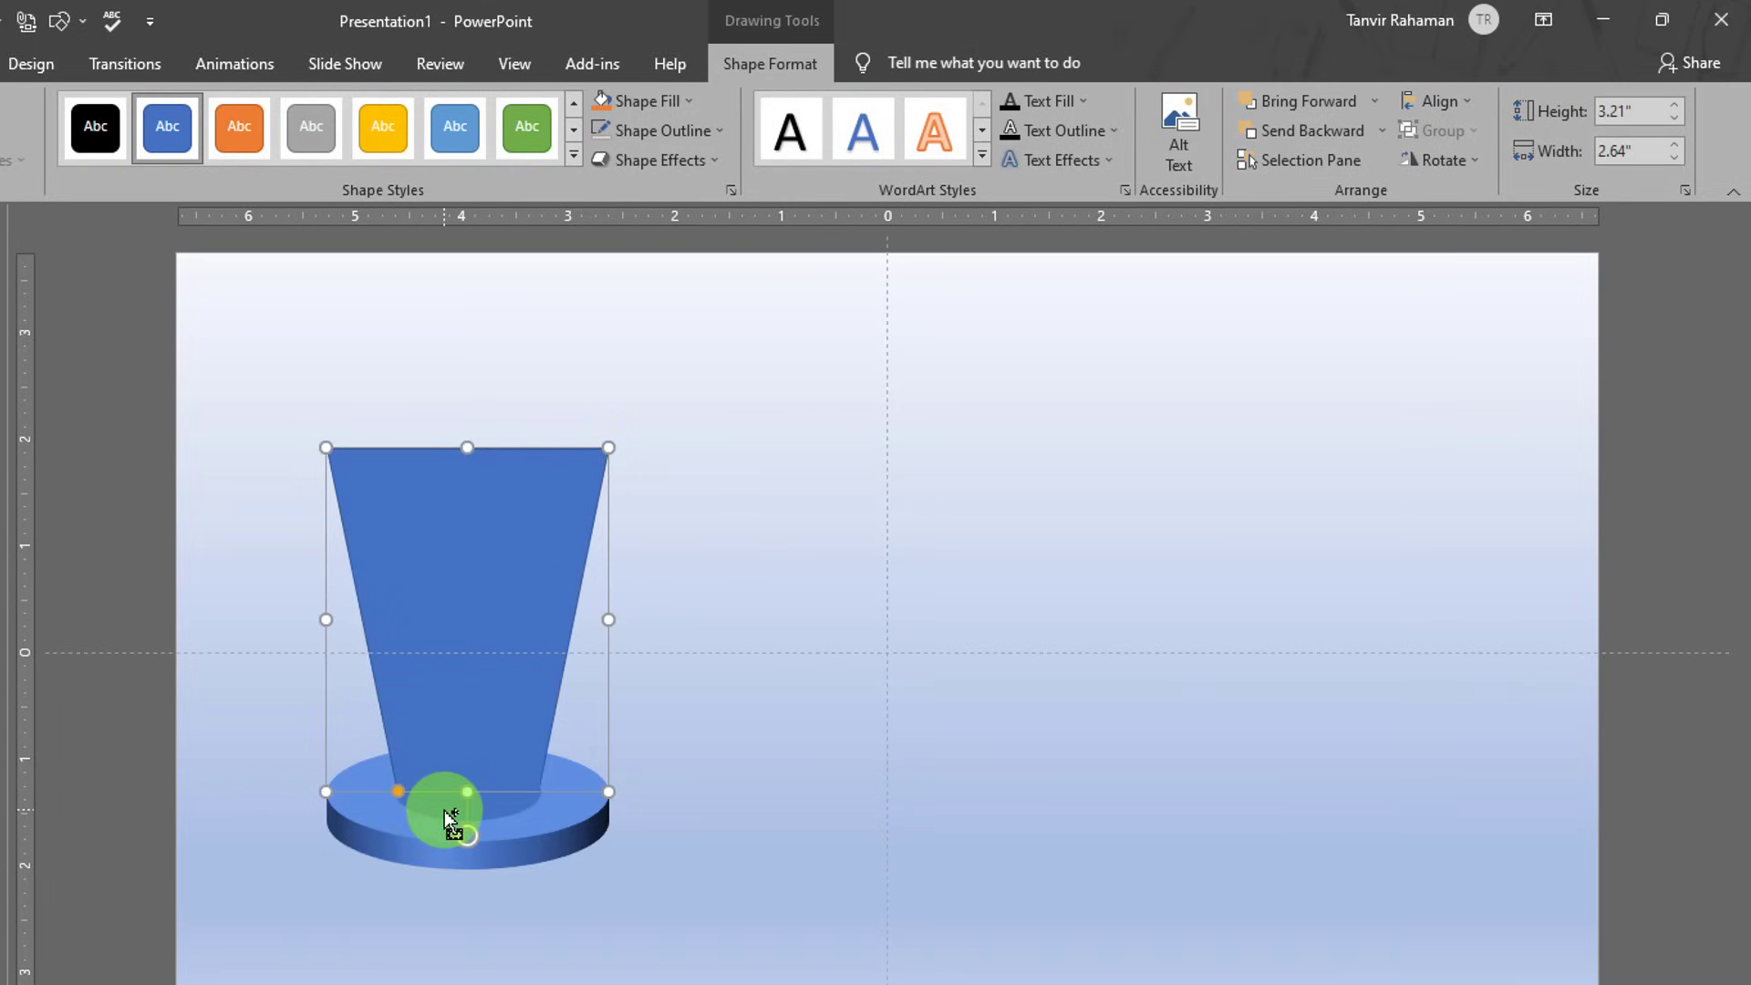
pyautogui.keyDown('shift'); pyautogui.click(446, 808); pyautogui.keyUp('shift')
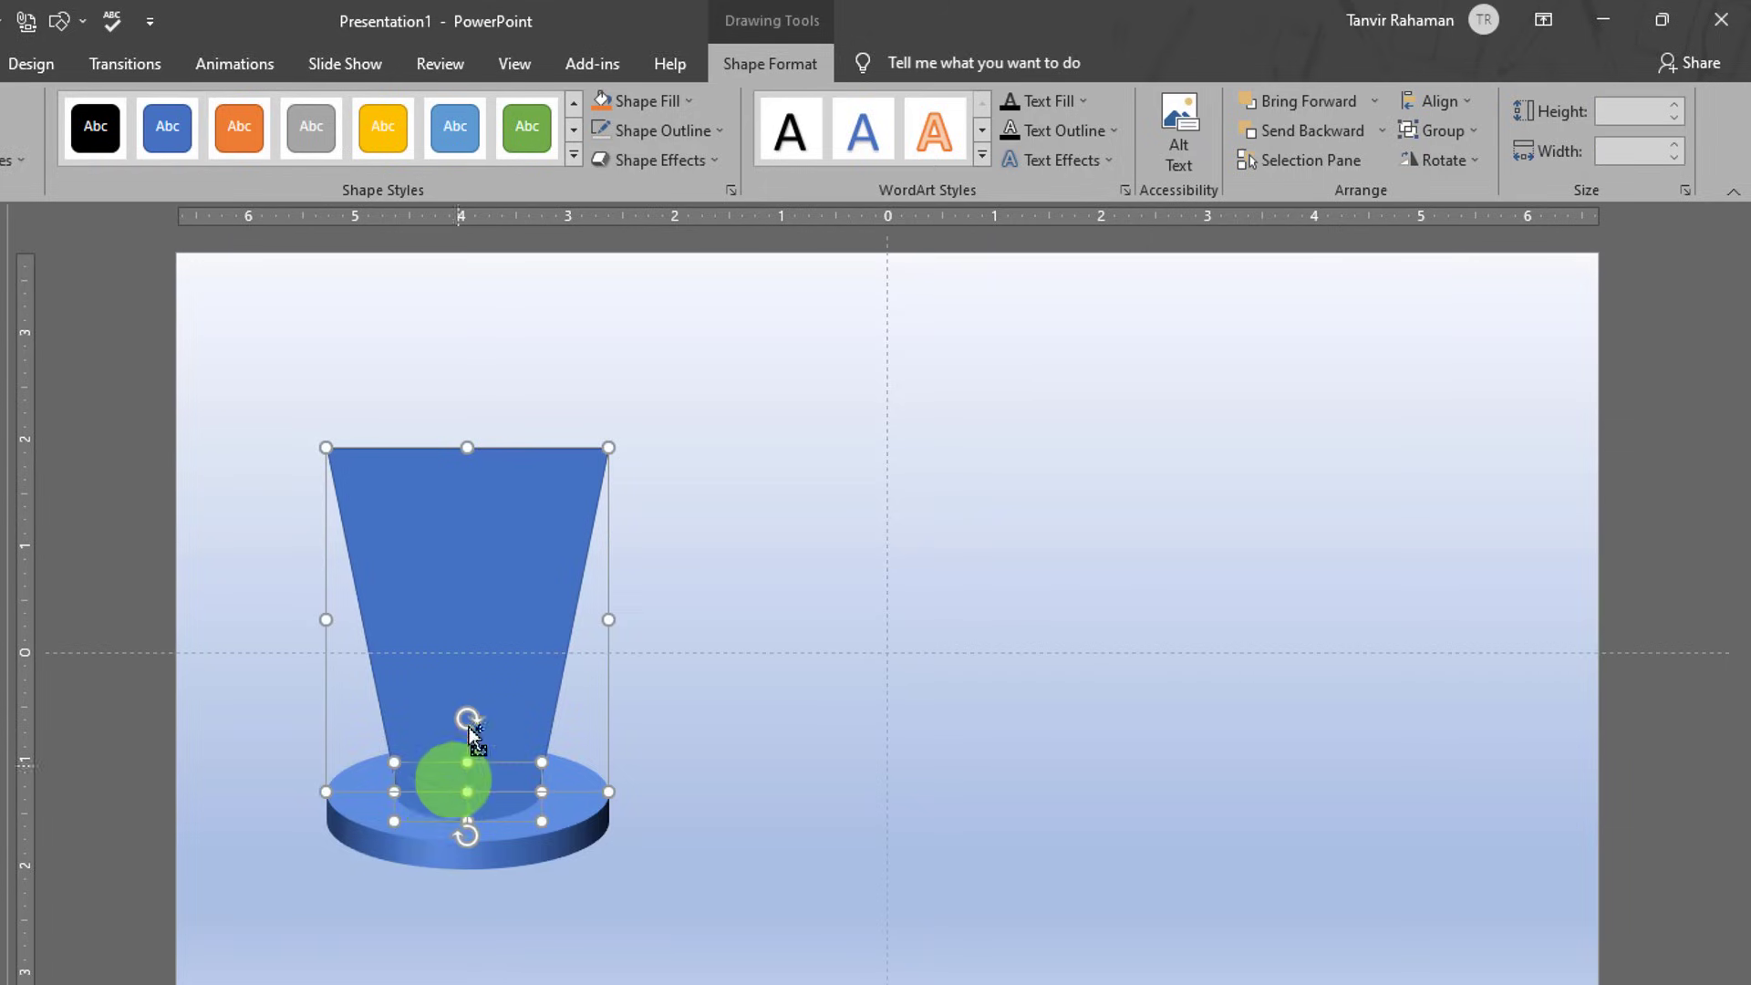
pyautogui.click(486, 627)
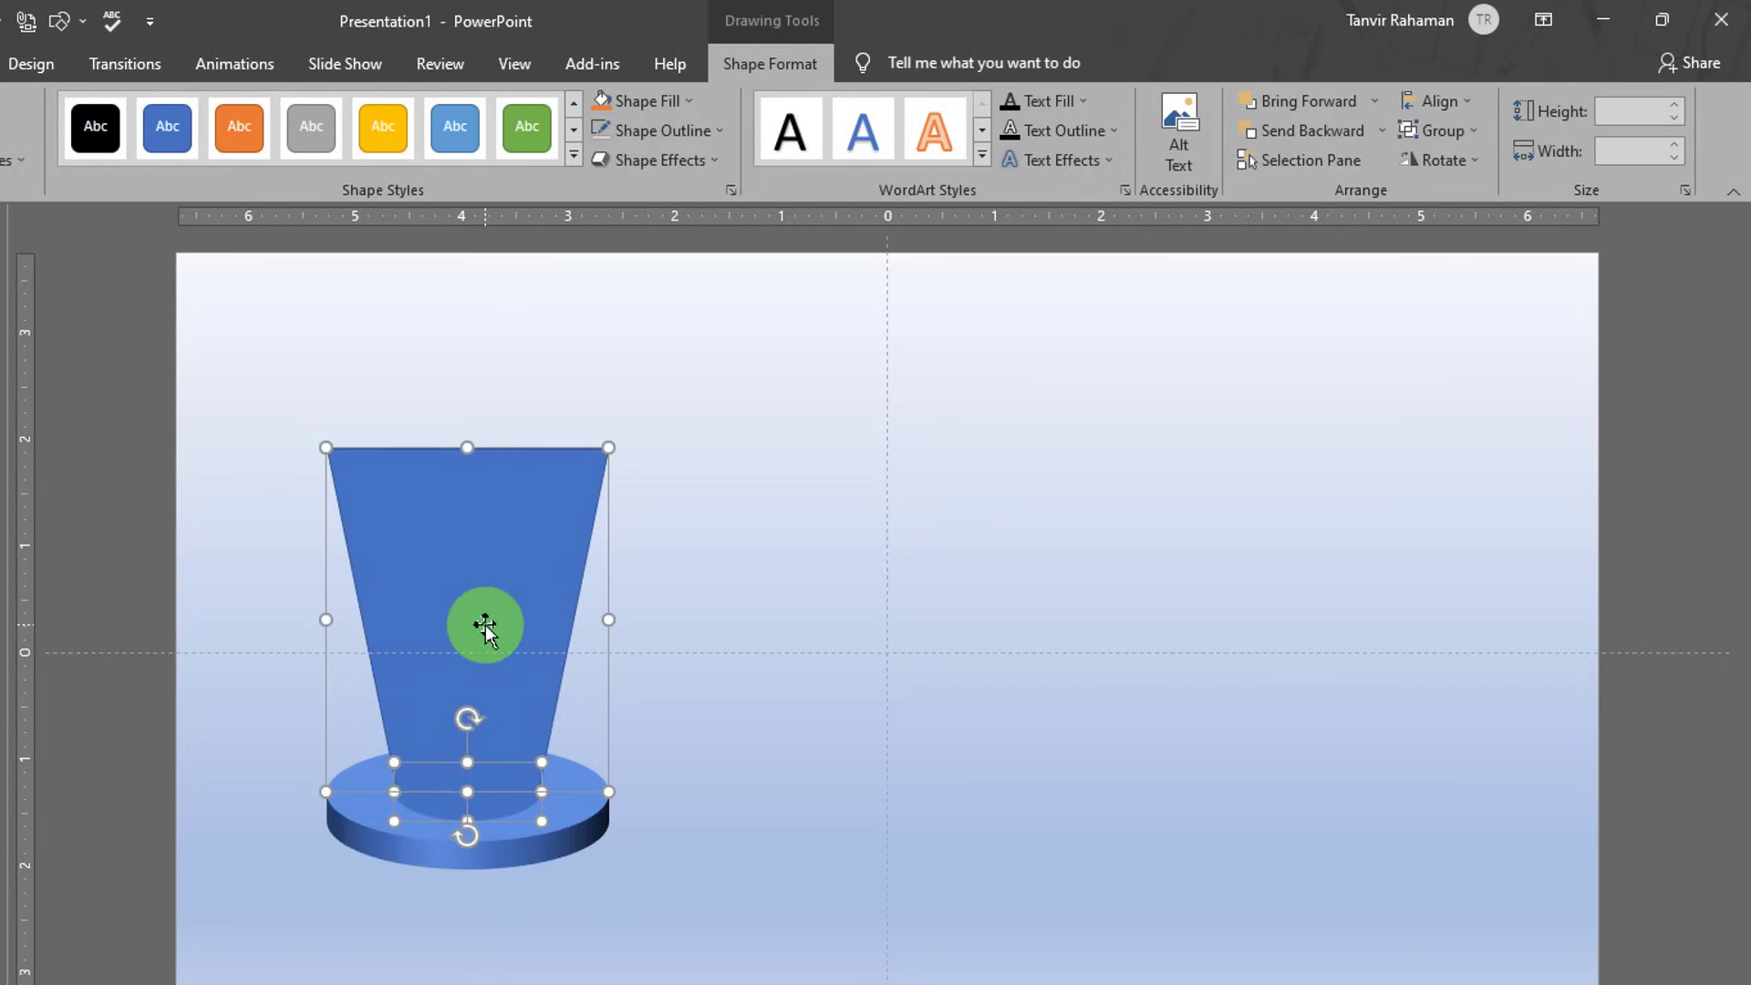
pyautogui.click(763, 72)
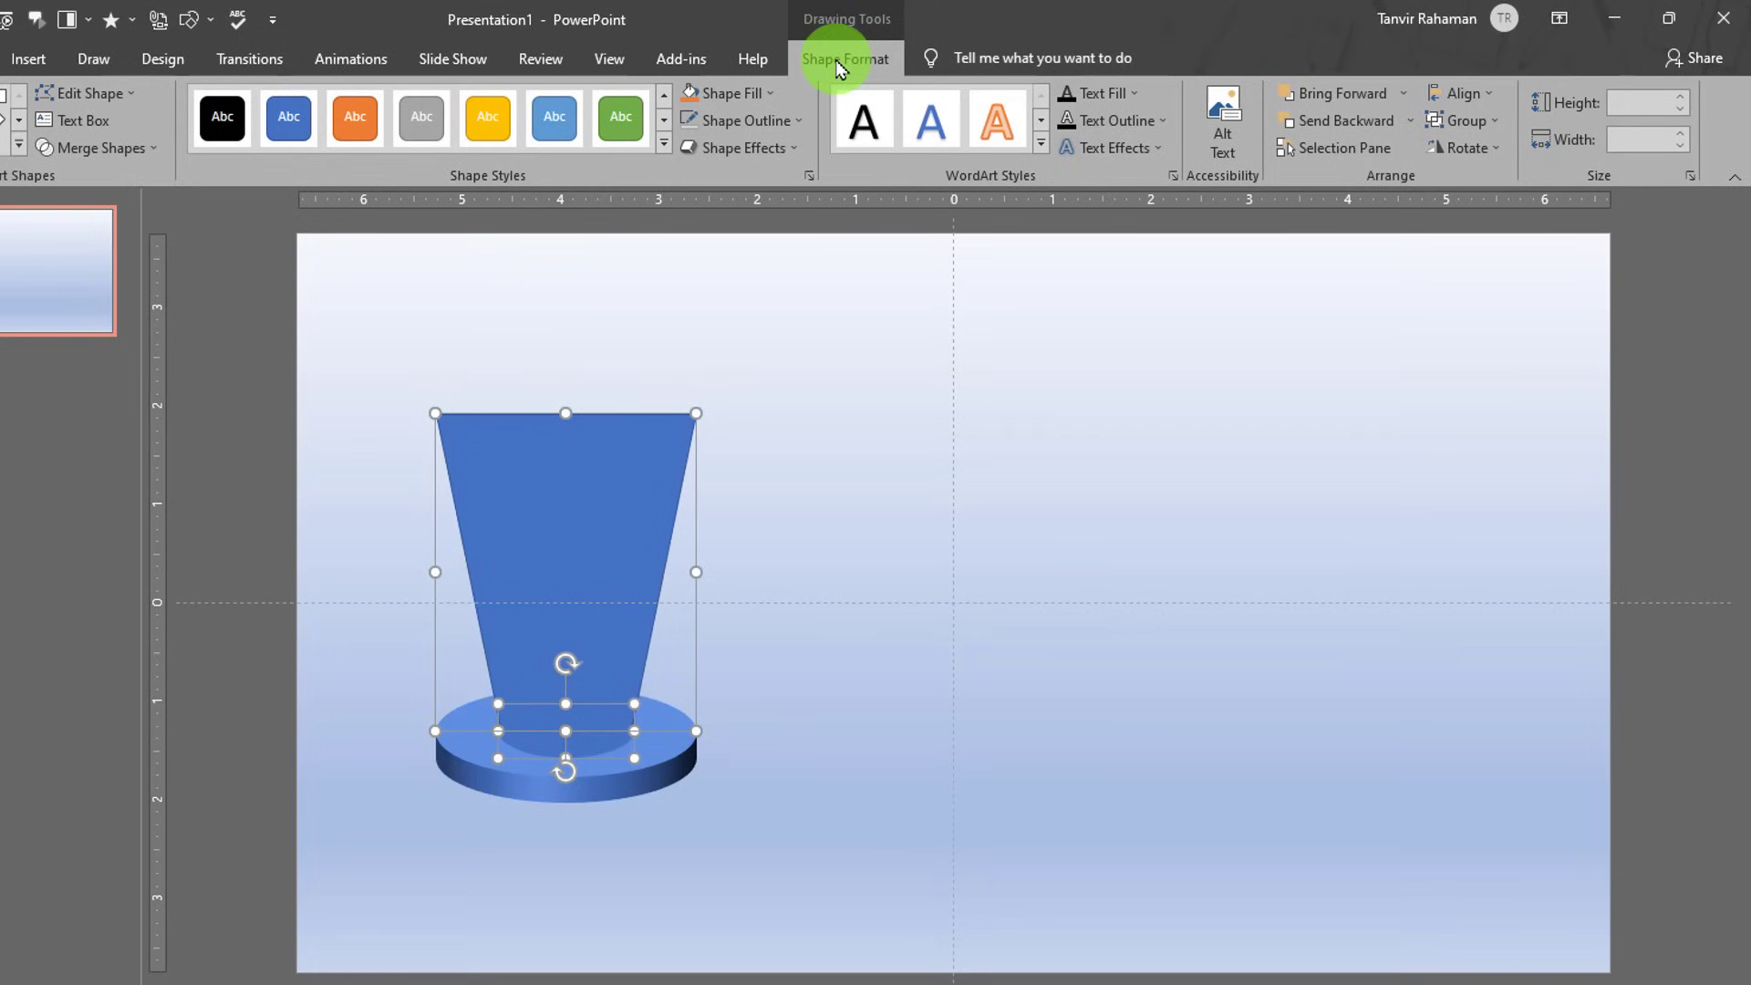
pyautogui.click(133, 161)
pyautogui.click(91, 177)
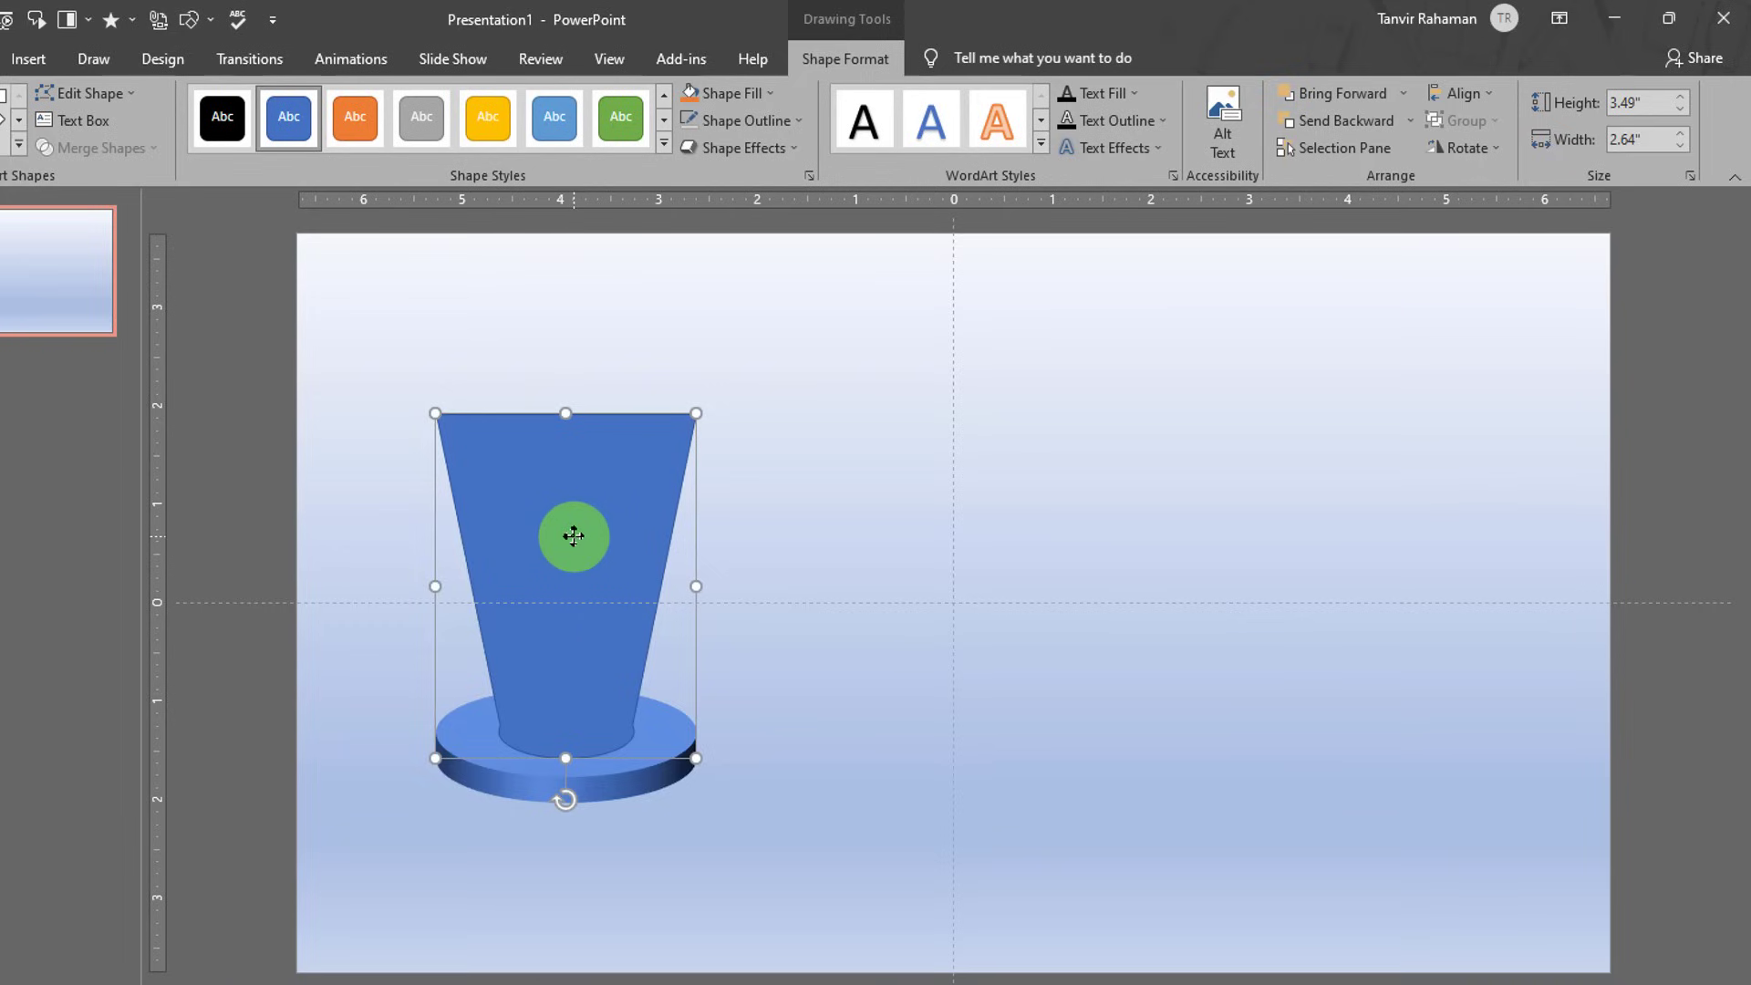
# - Set the merged shape to No Outline and bring up its Format Shape settings
pyautogui.click(753, 122)
pyautogui.click(764, 327)
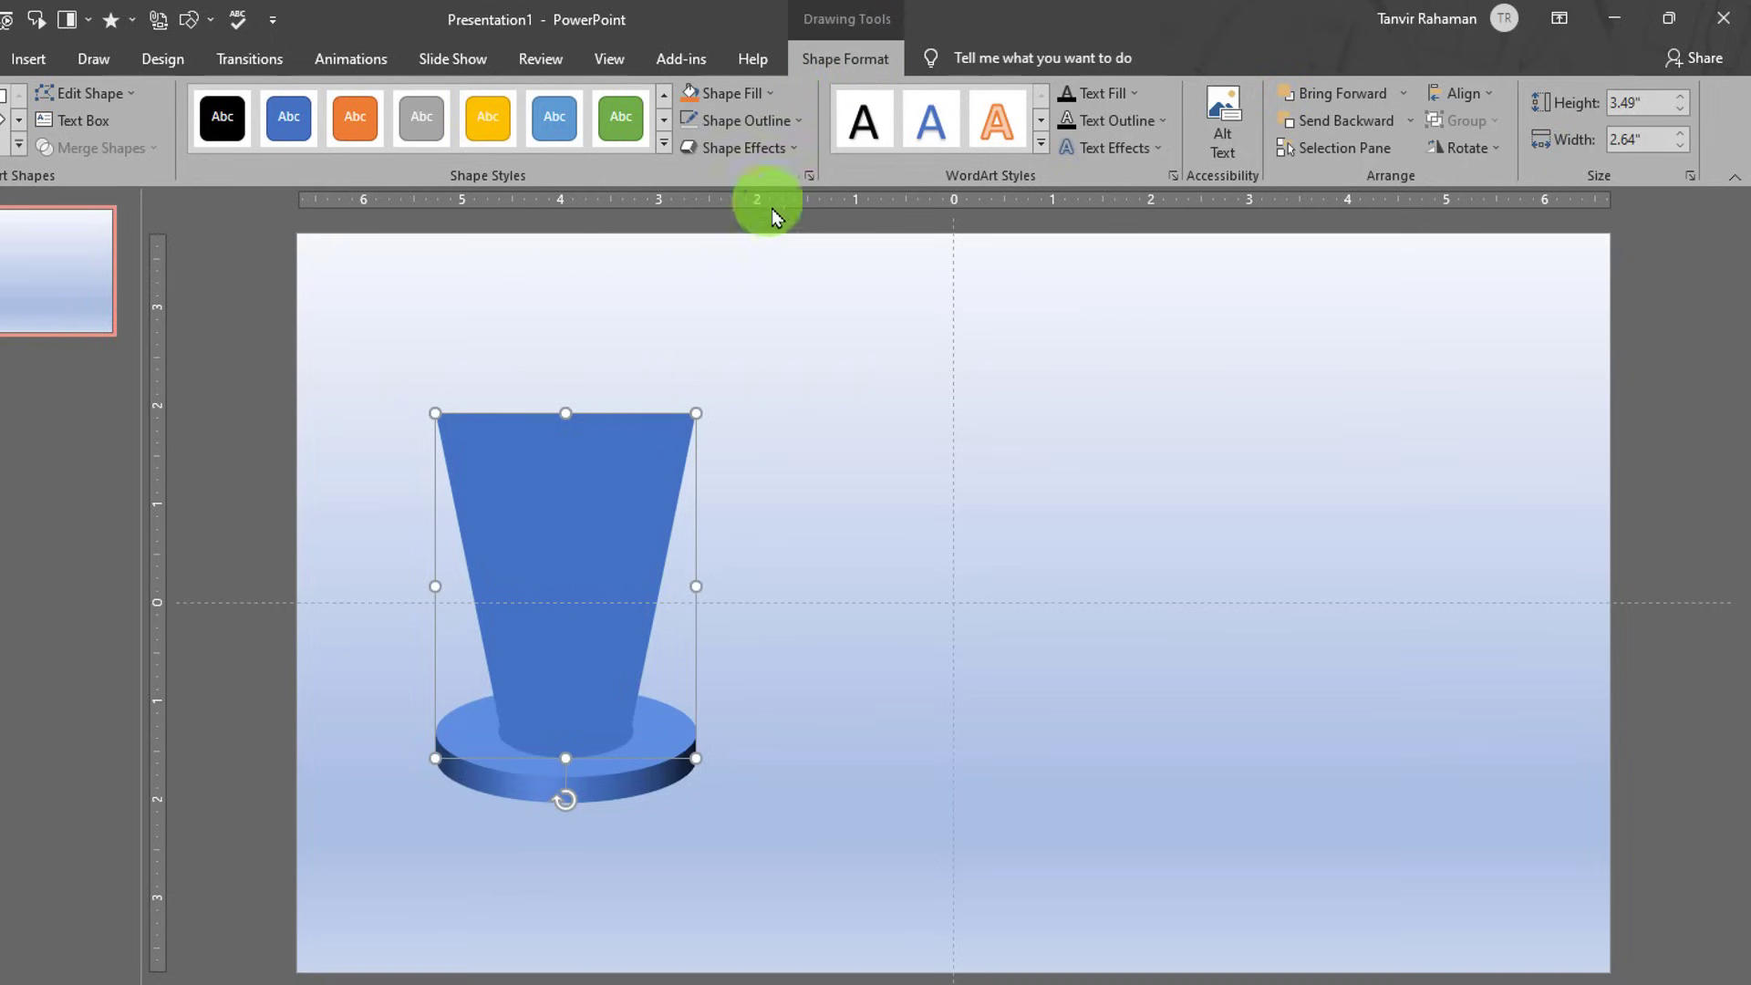
pyautogui.click(813, 178)
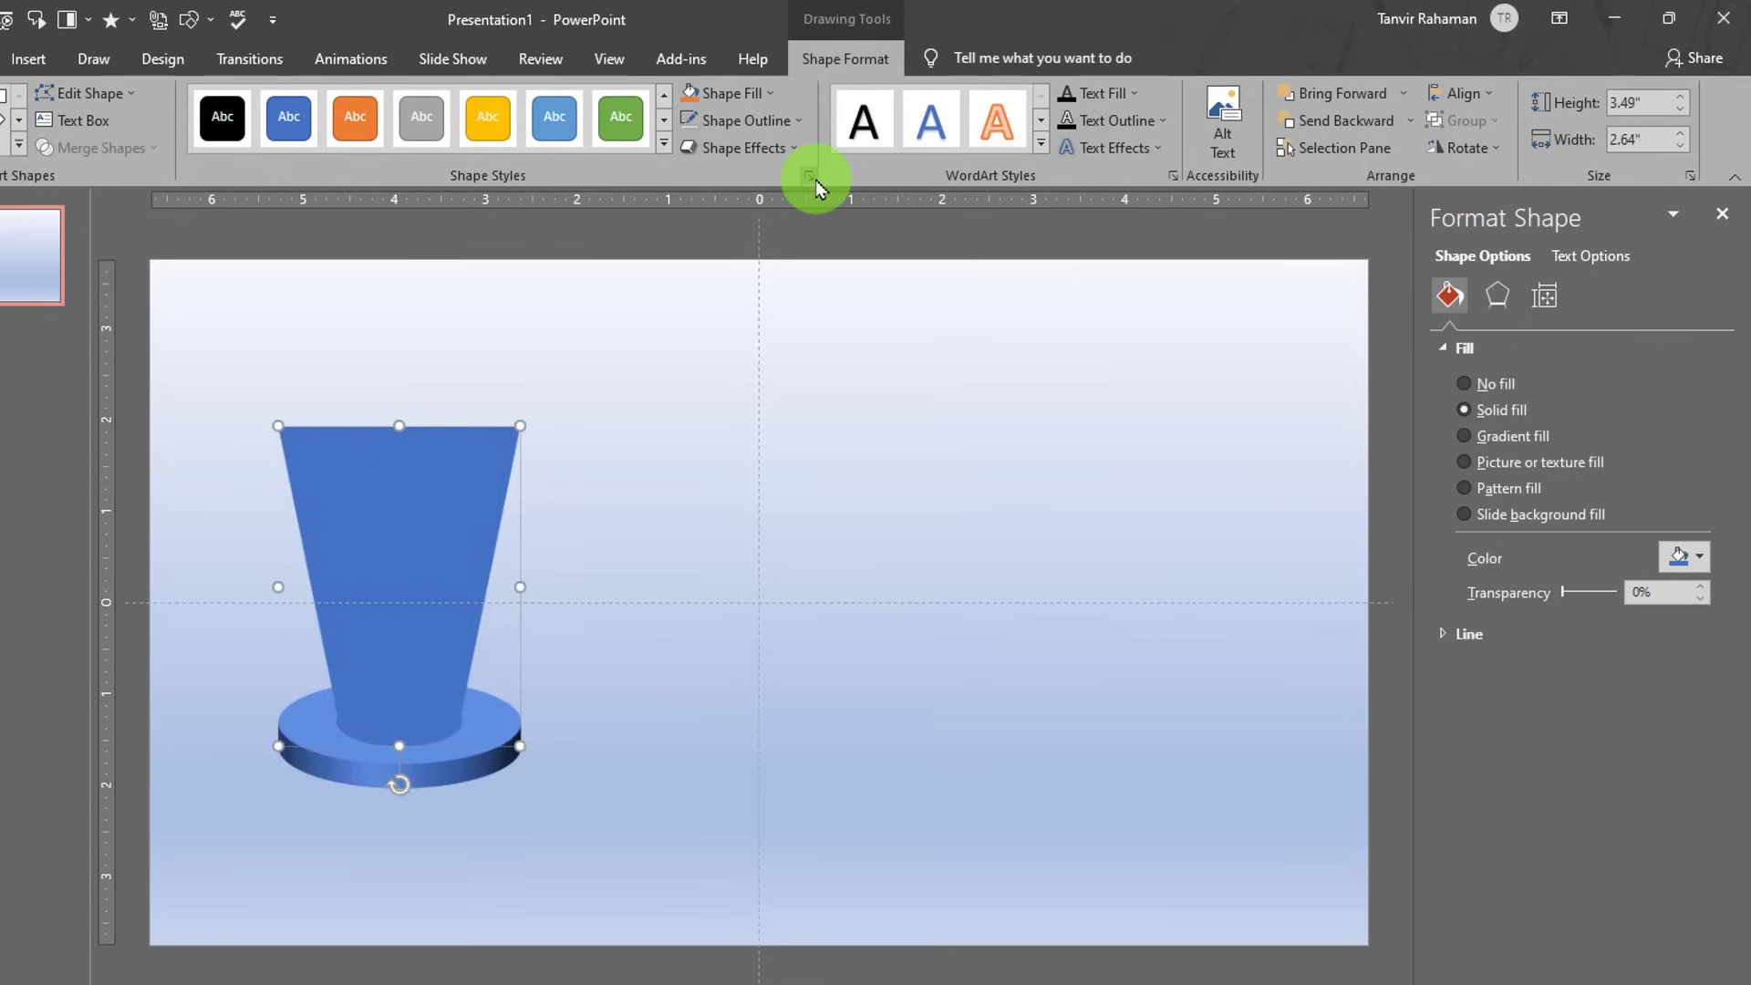
# - Fill the beam with a two-stop light grey gradient, white first stop, about 76% transparent
pyautogui.click(1529, 442)
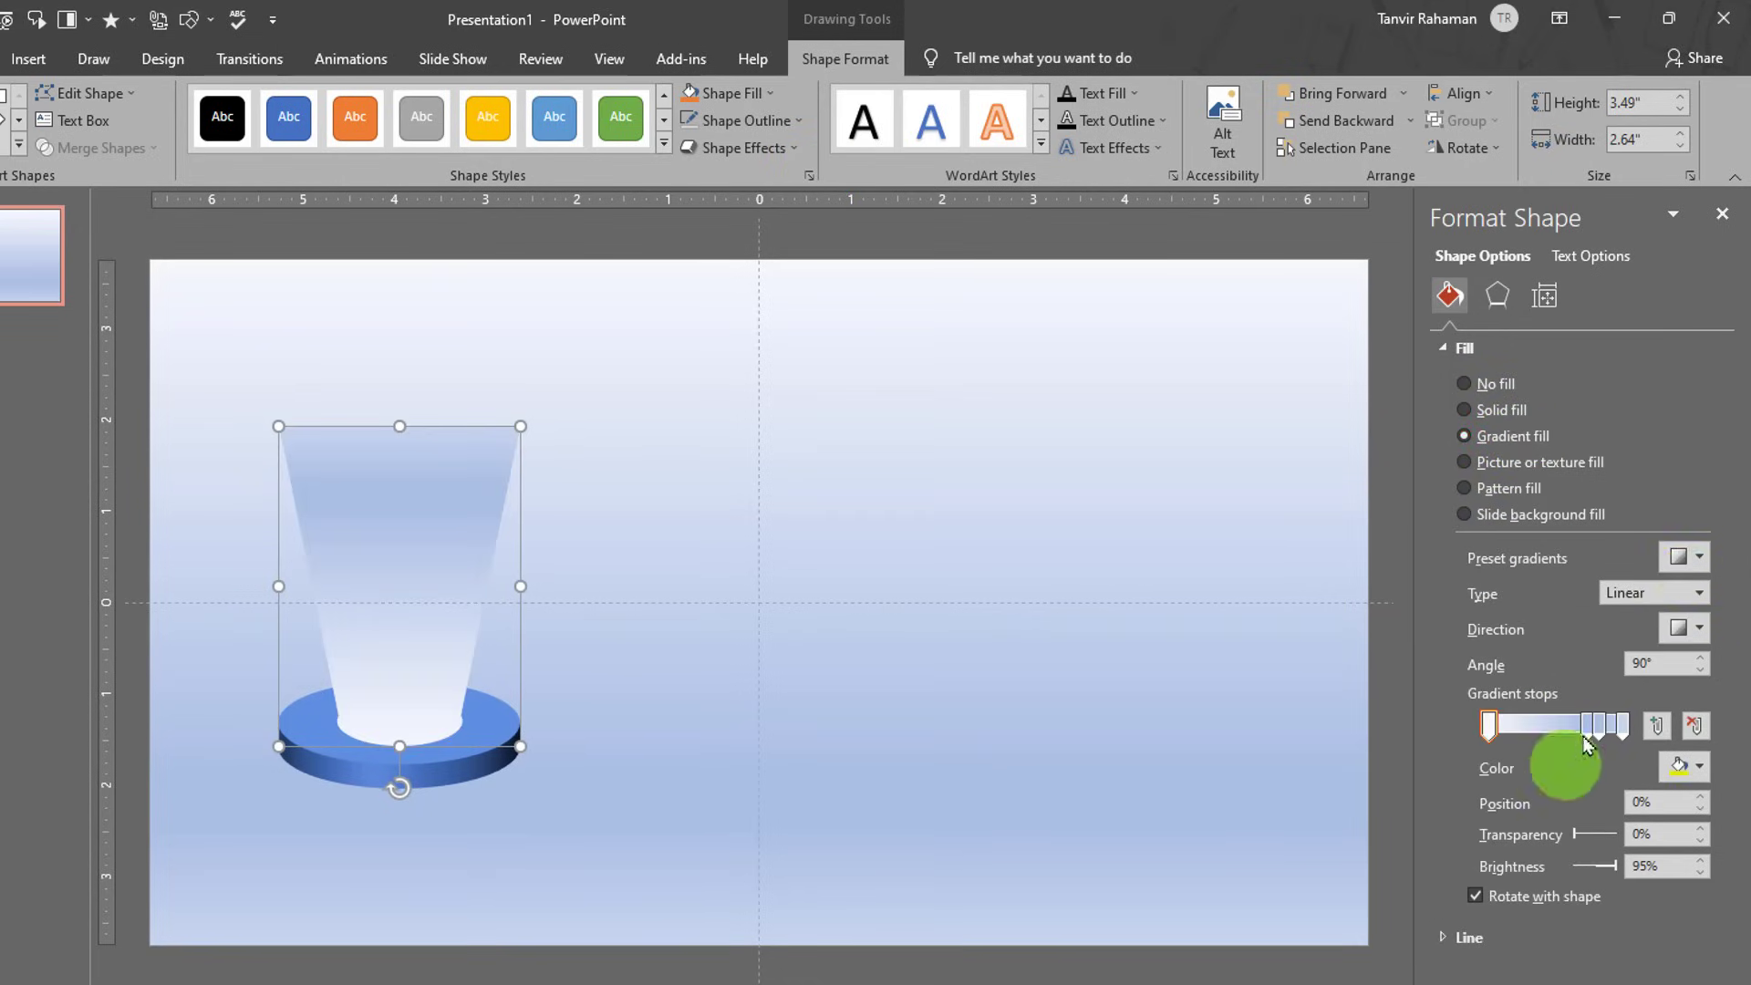
pyautogui.click(1697, 560)
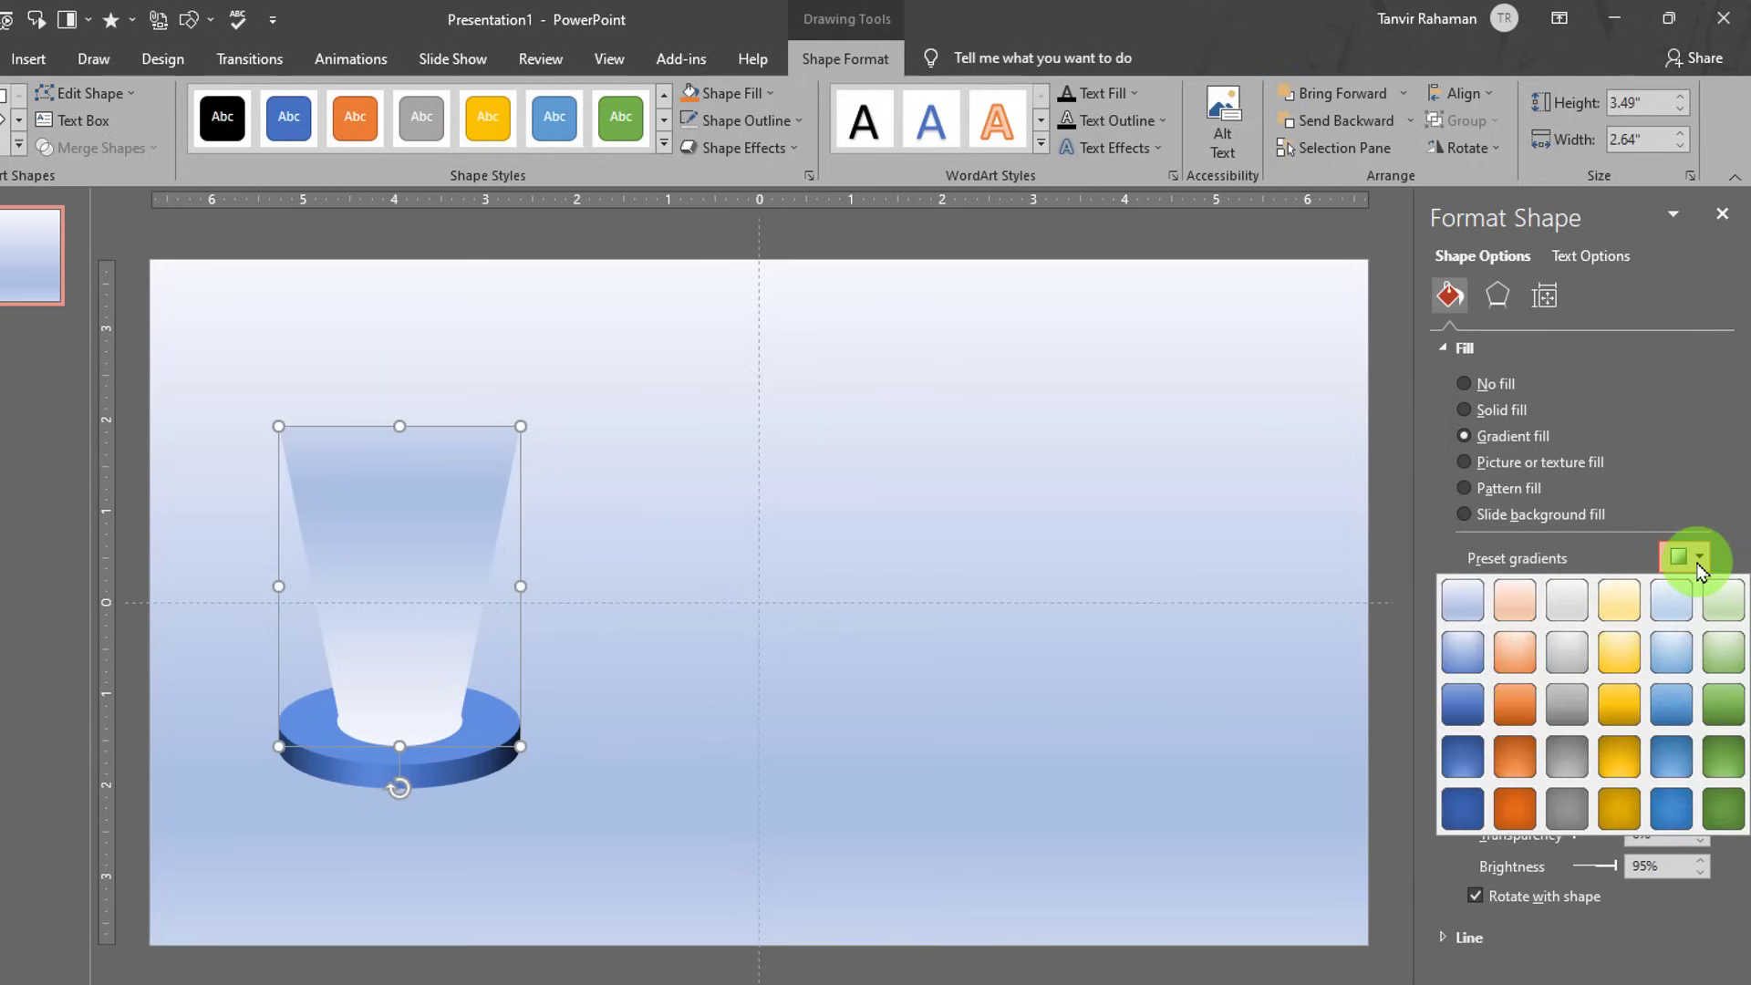
pyautogui.click(1579, 610)
pyautogui.click(1596, 730)
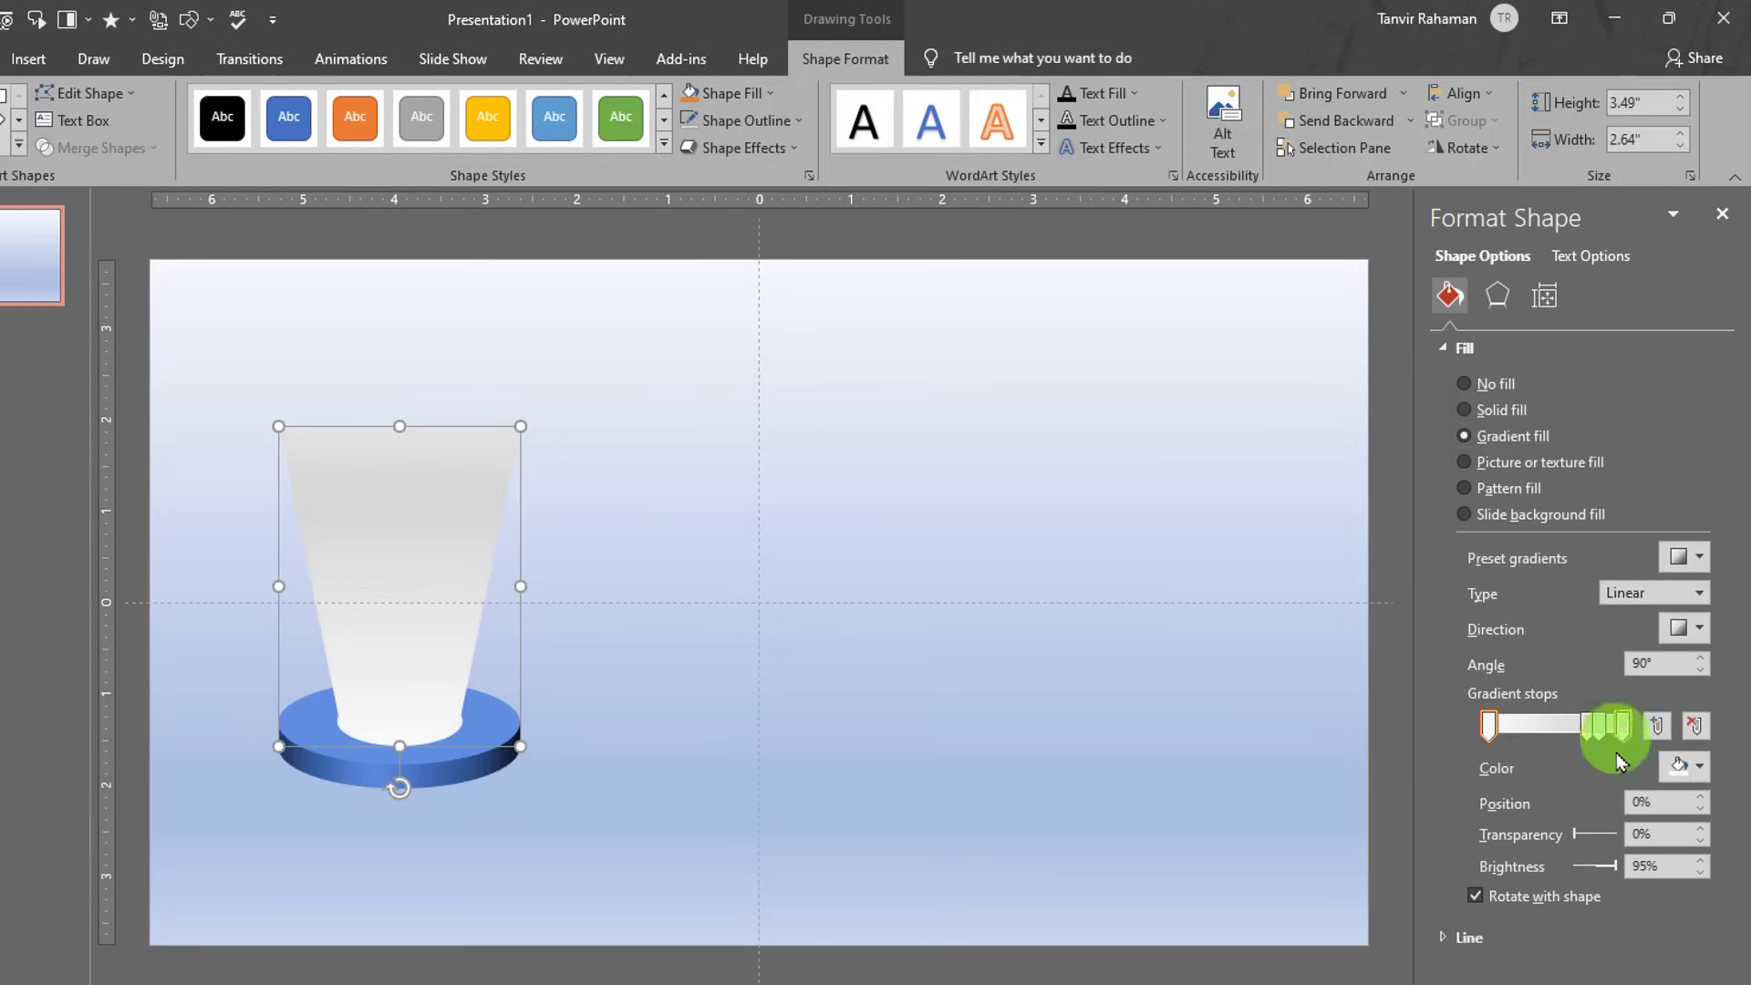
pyautogui.moveTo(1589, 729); pyautogui.dragTo(1591, 761)
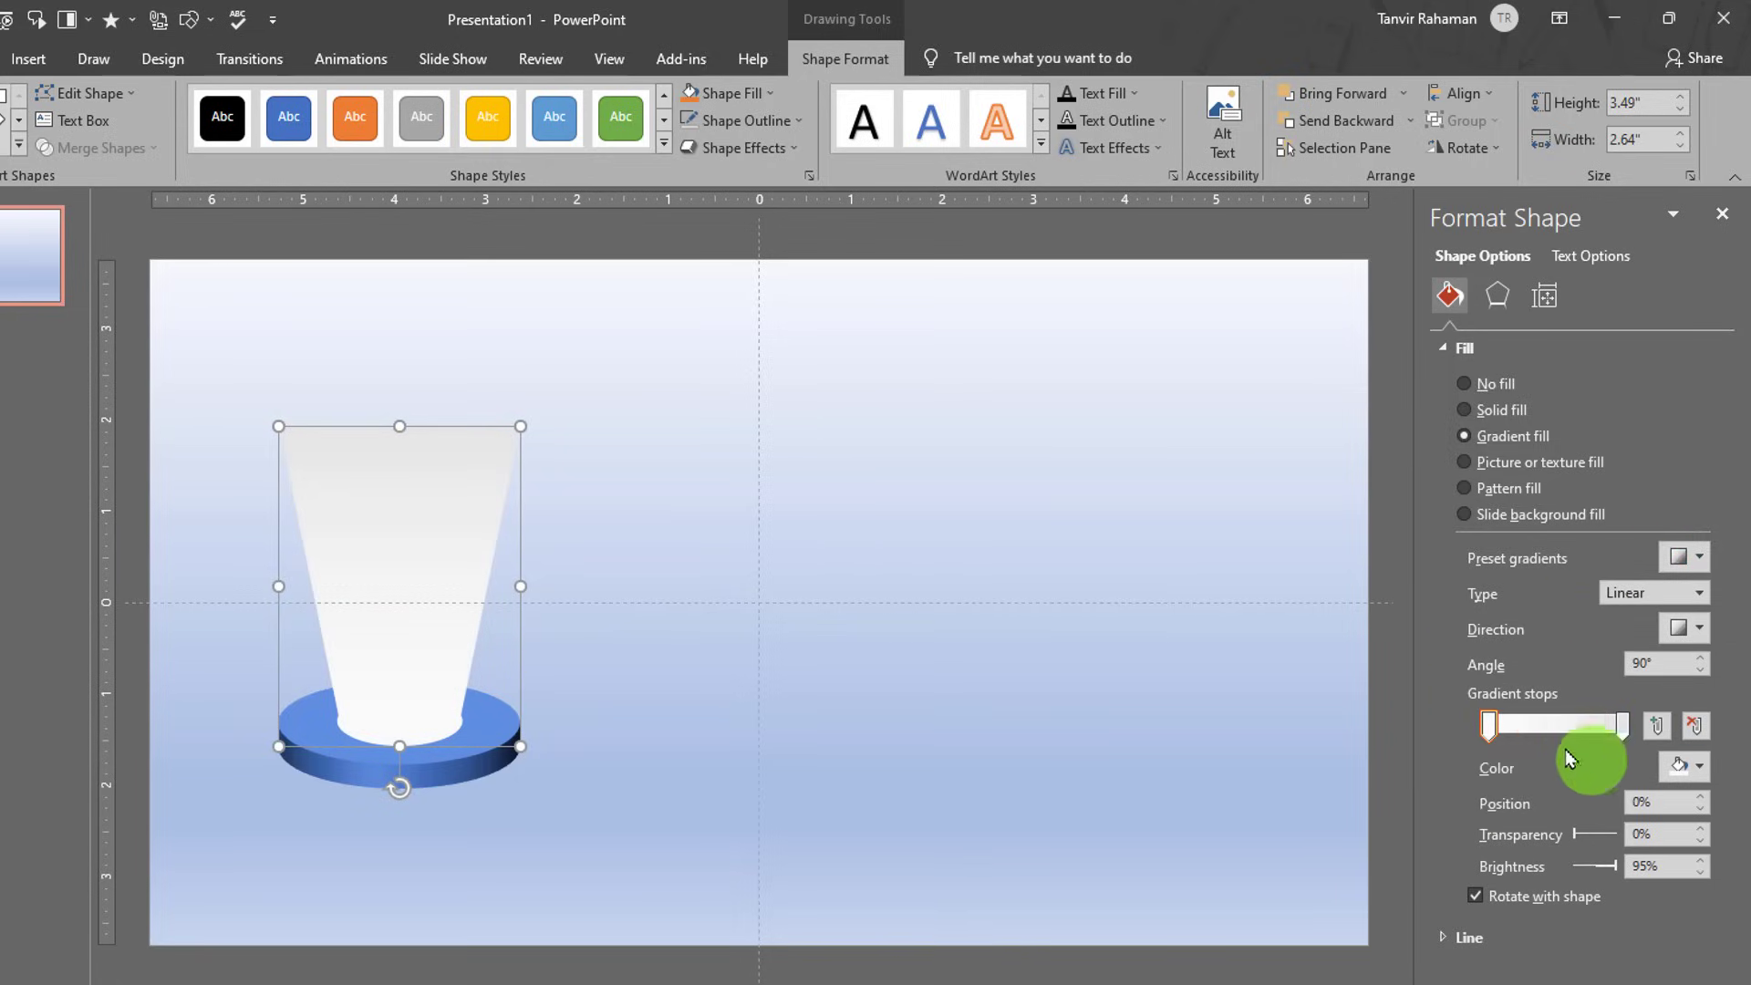
pyautogui.click(1685, 766)
pyautogui.click(1573, 823)
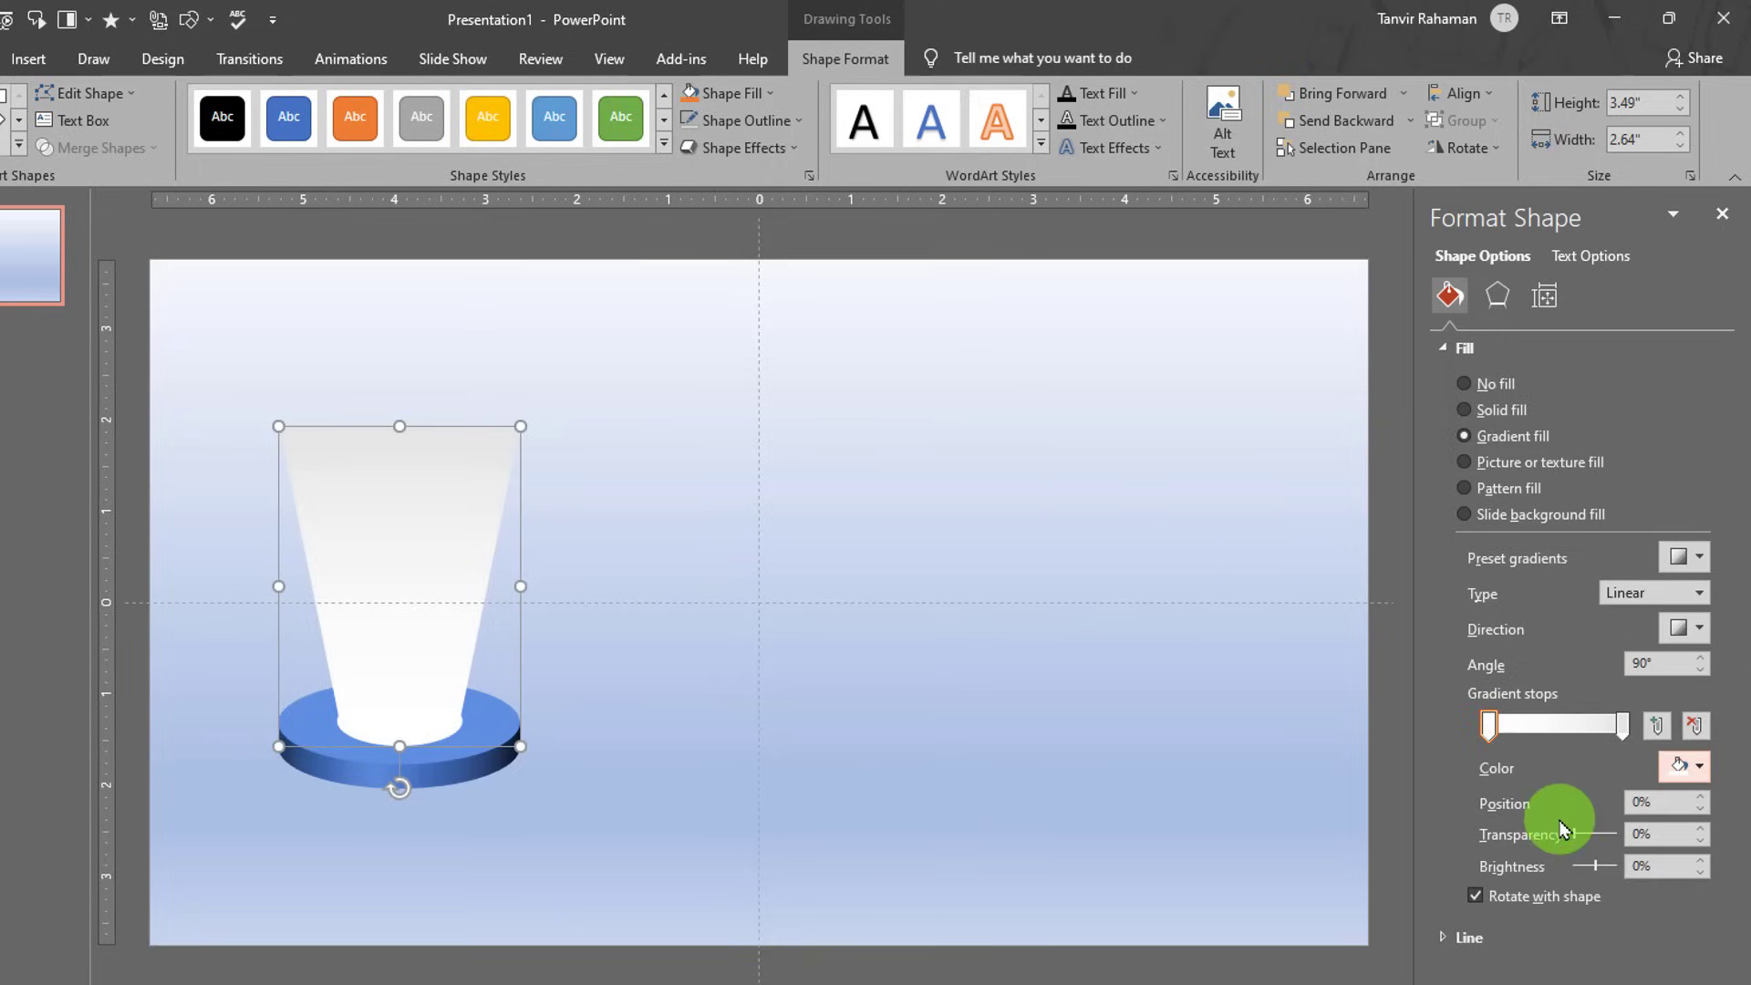
pyautogui.moveTo(1579, 841)
pyautogui.mouseDown()
pyautogui.moveTo(1609, 833)
pyautogui.moveTo(1607, 872)
pyautogui.mouseUp()
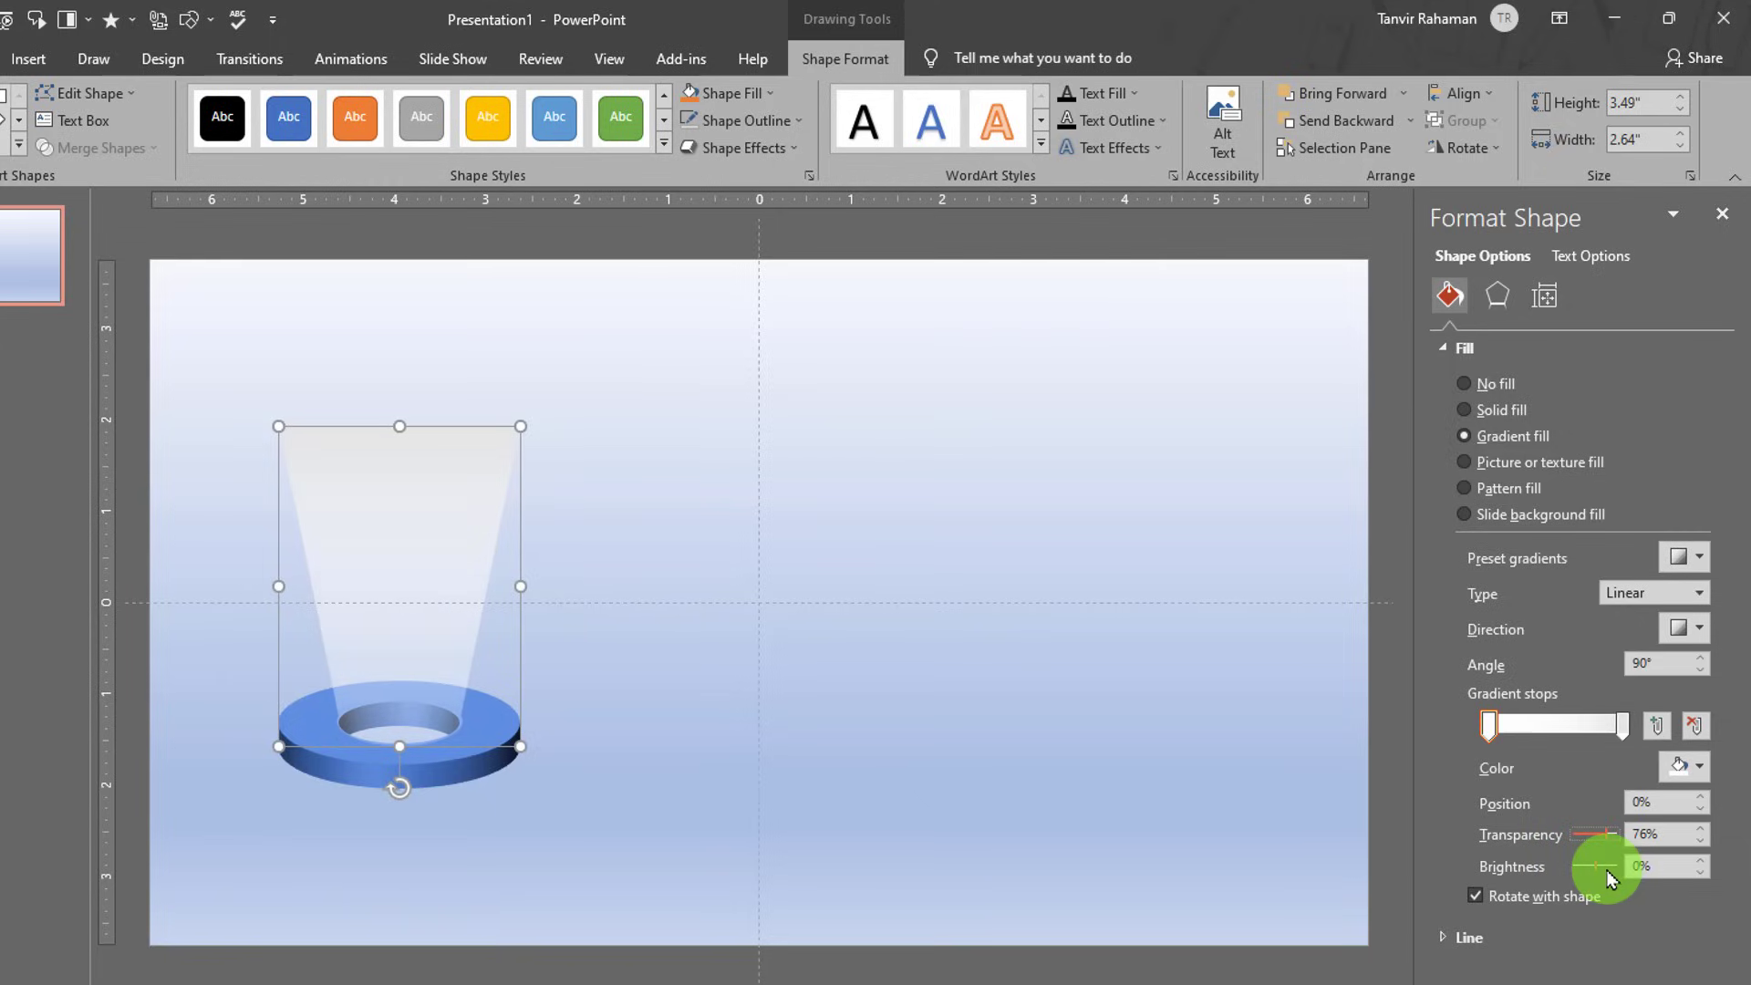
# - Make the end gradient stop white and partly transparent, and move it to the 76% position
pyautogui.click(1622, 727)
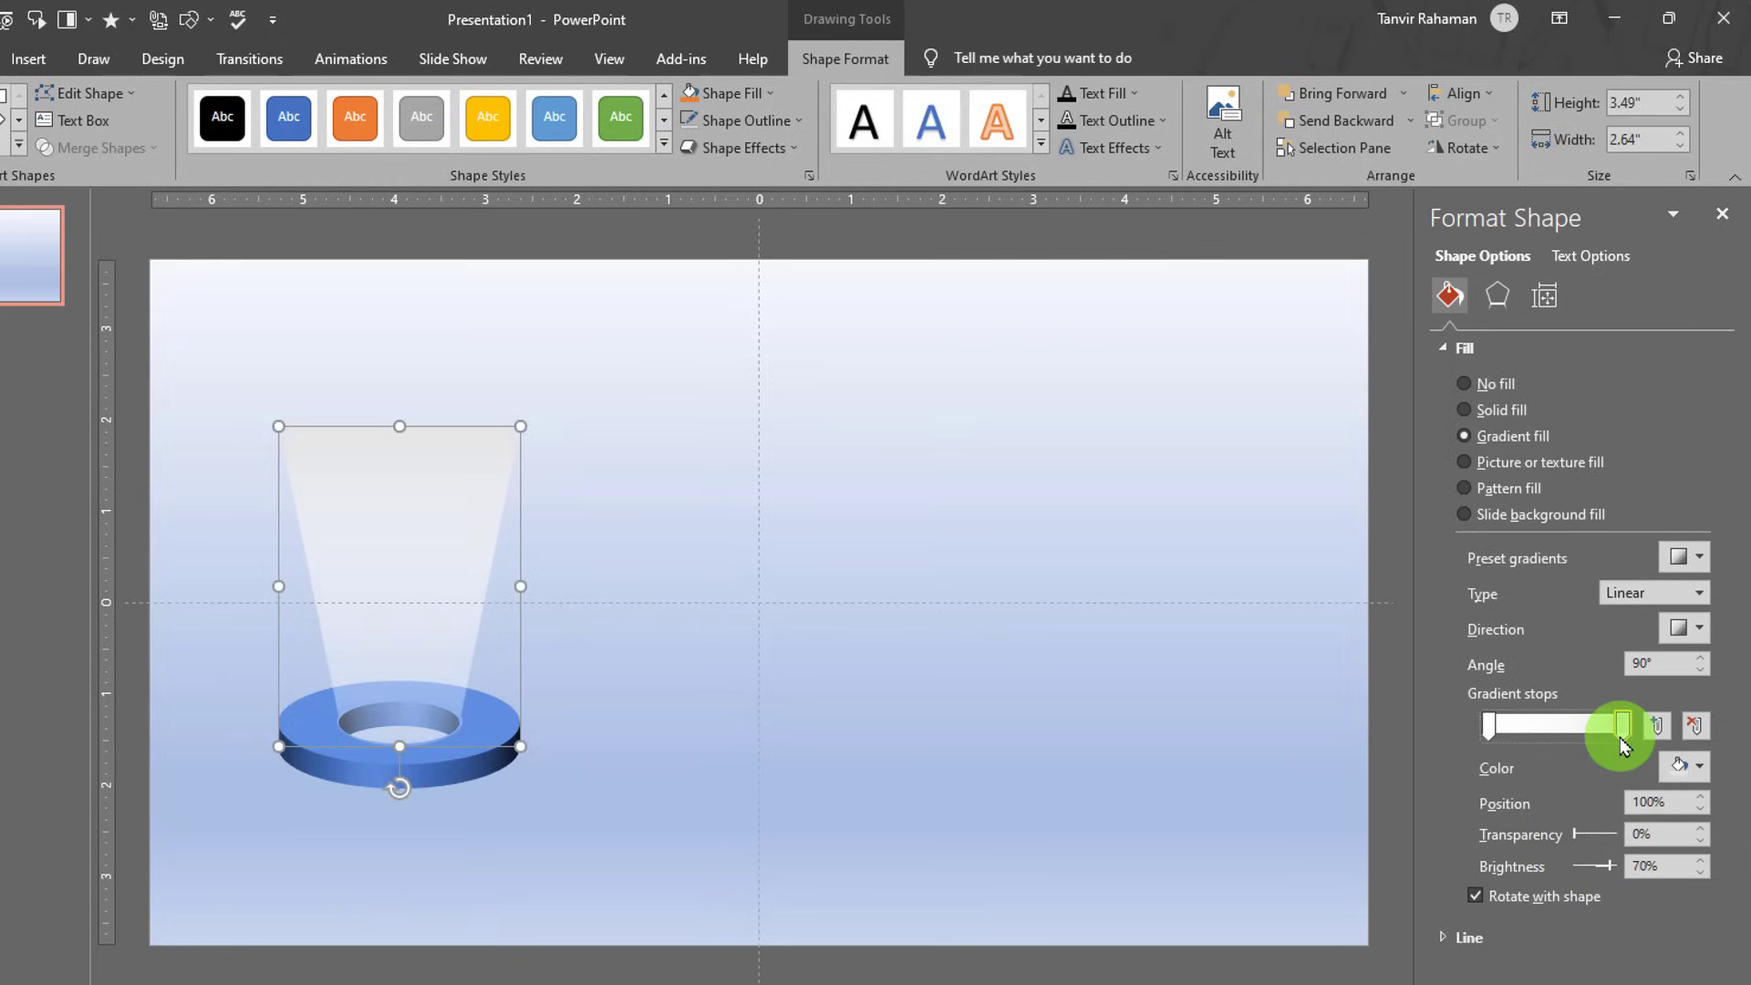
pyautogui.click(1684, 766)
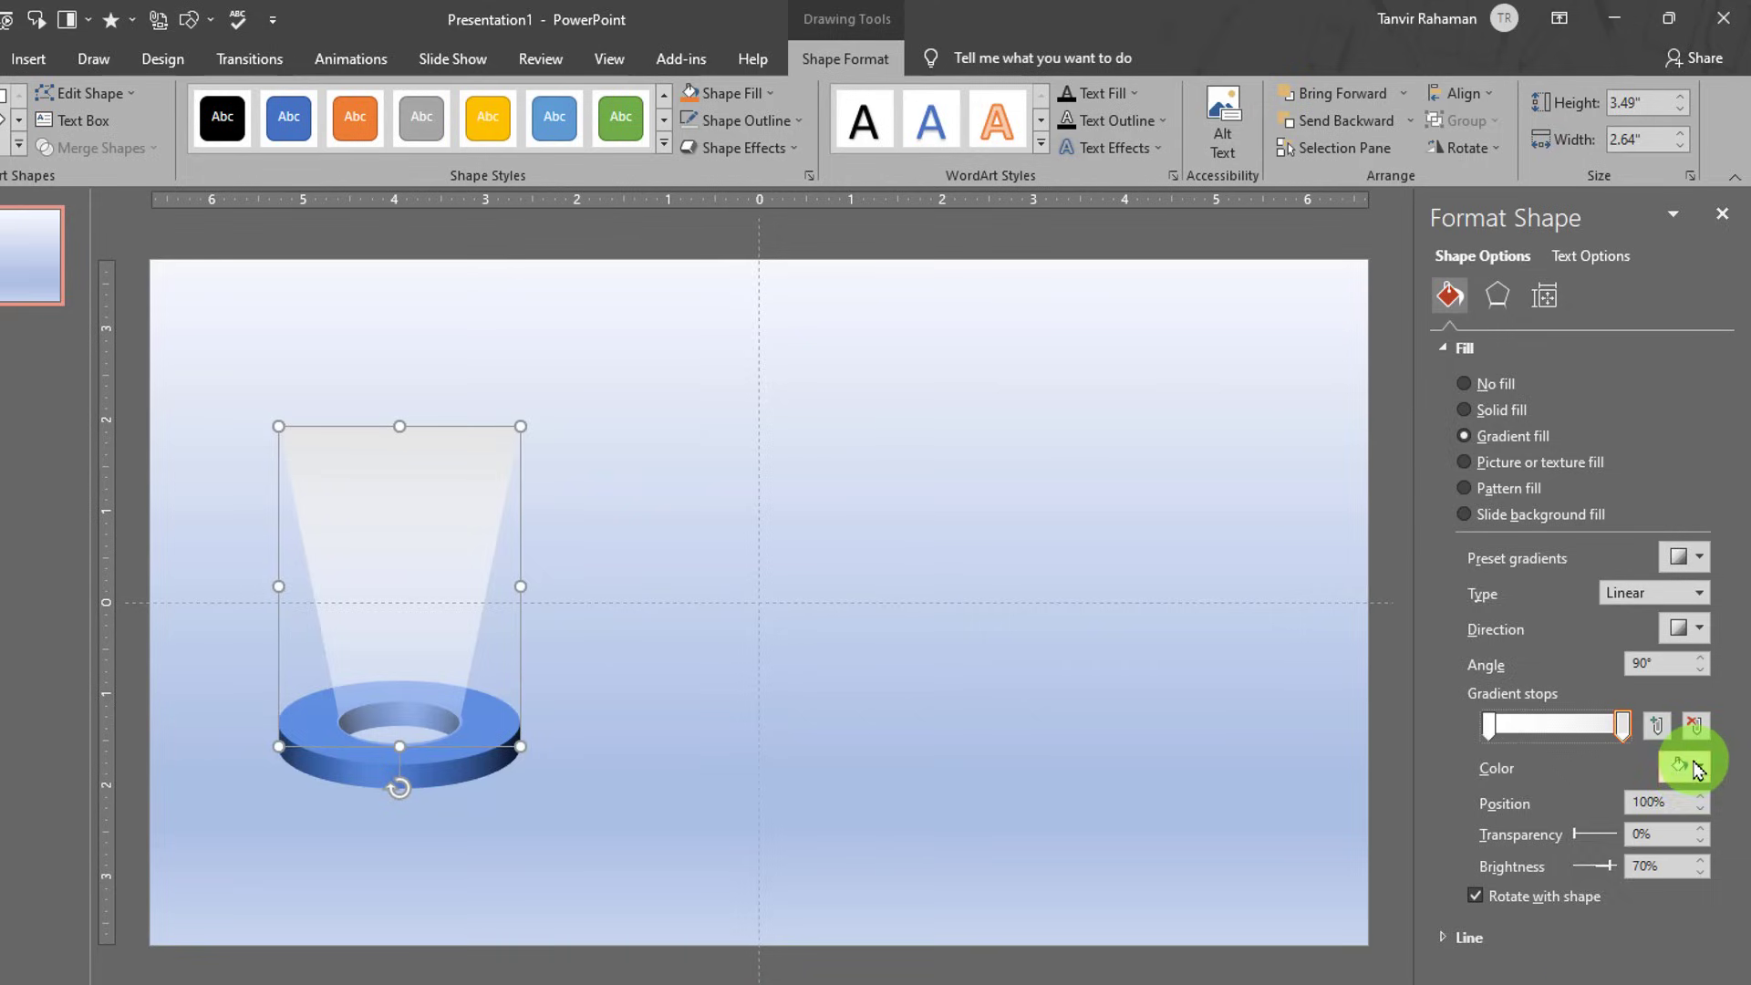
pyautogui.click(1560, 823)
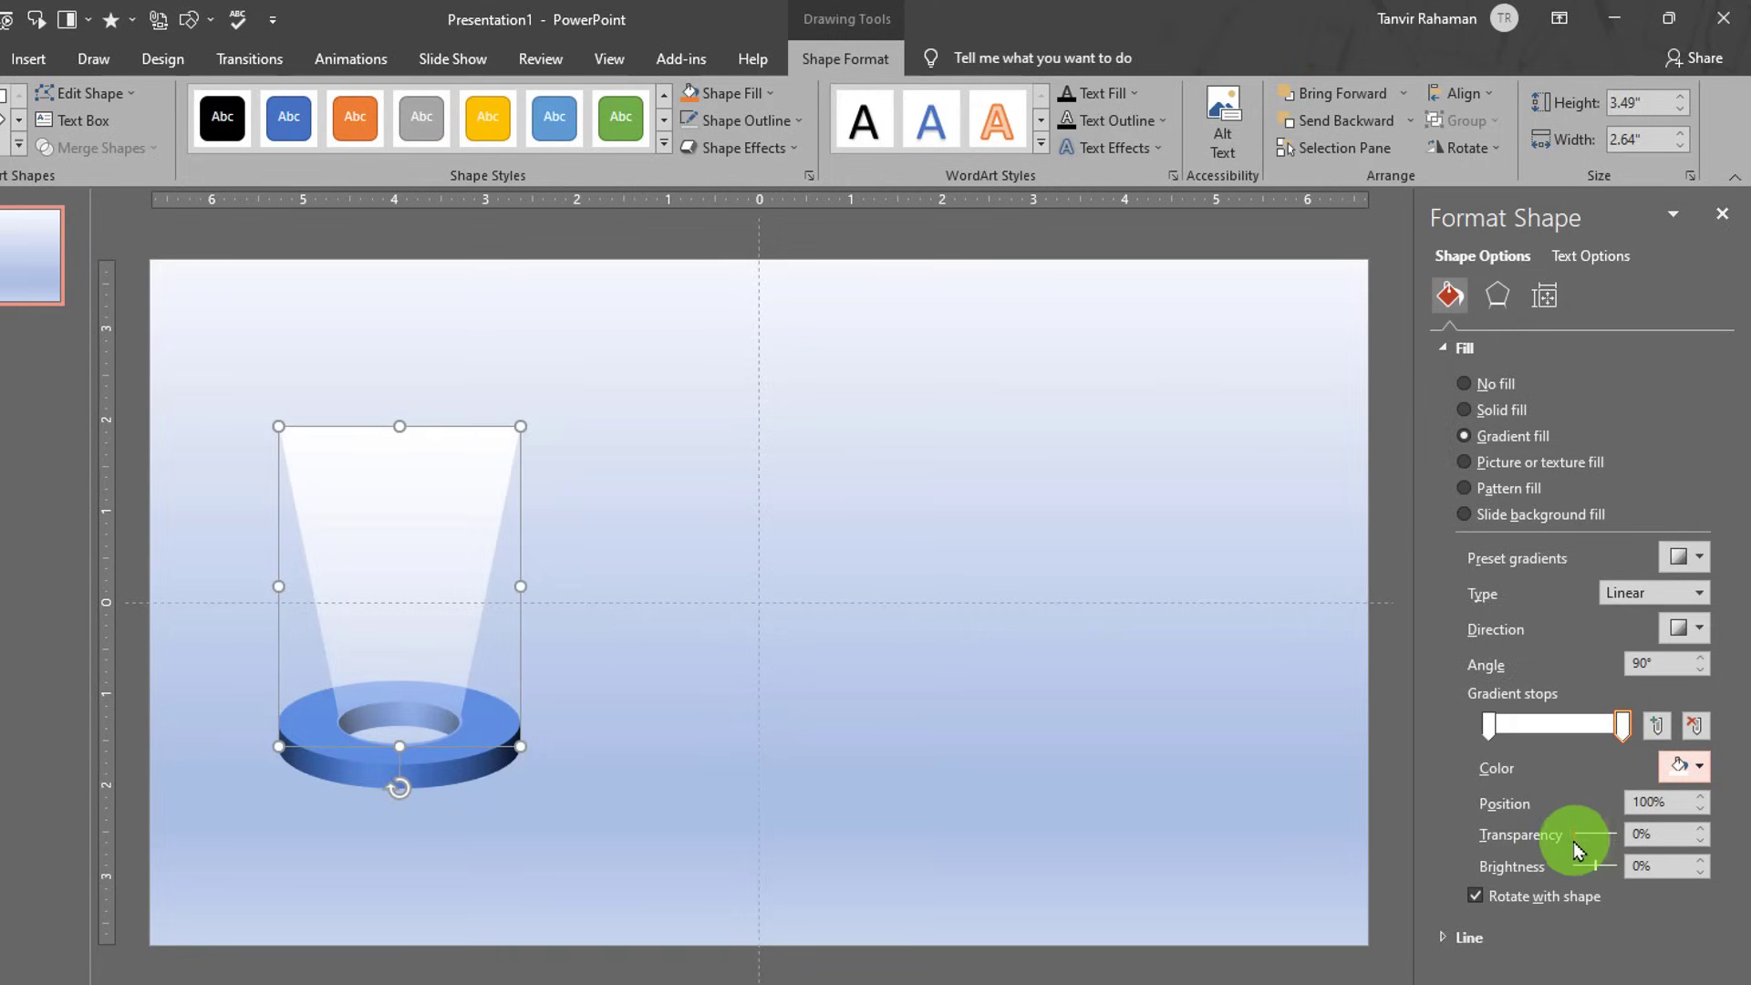
pyautogui.moveTo(1575, 834); pyautogui.dragTo(1589, 841)
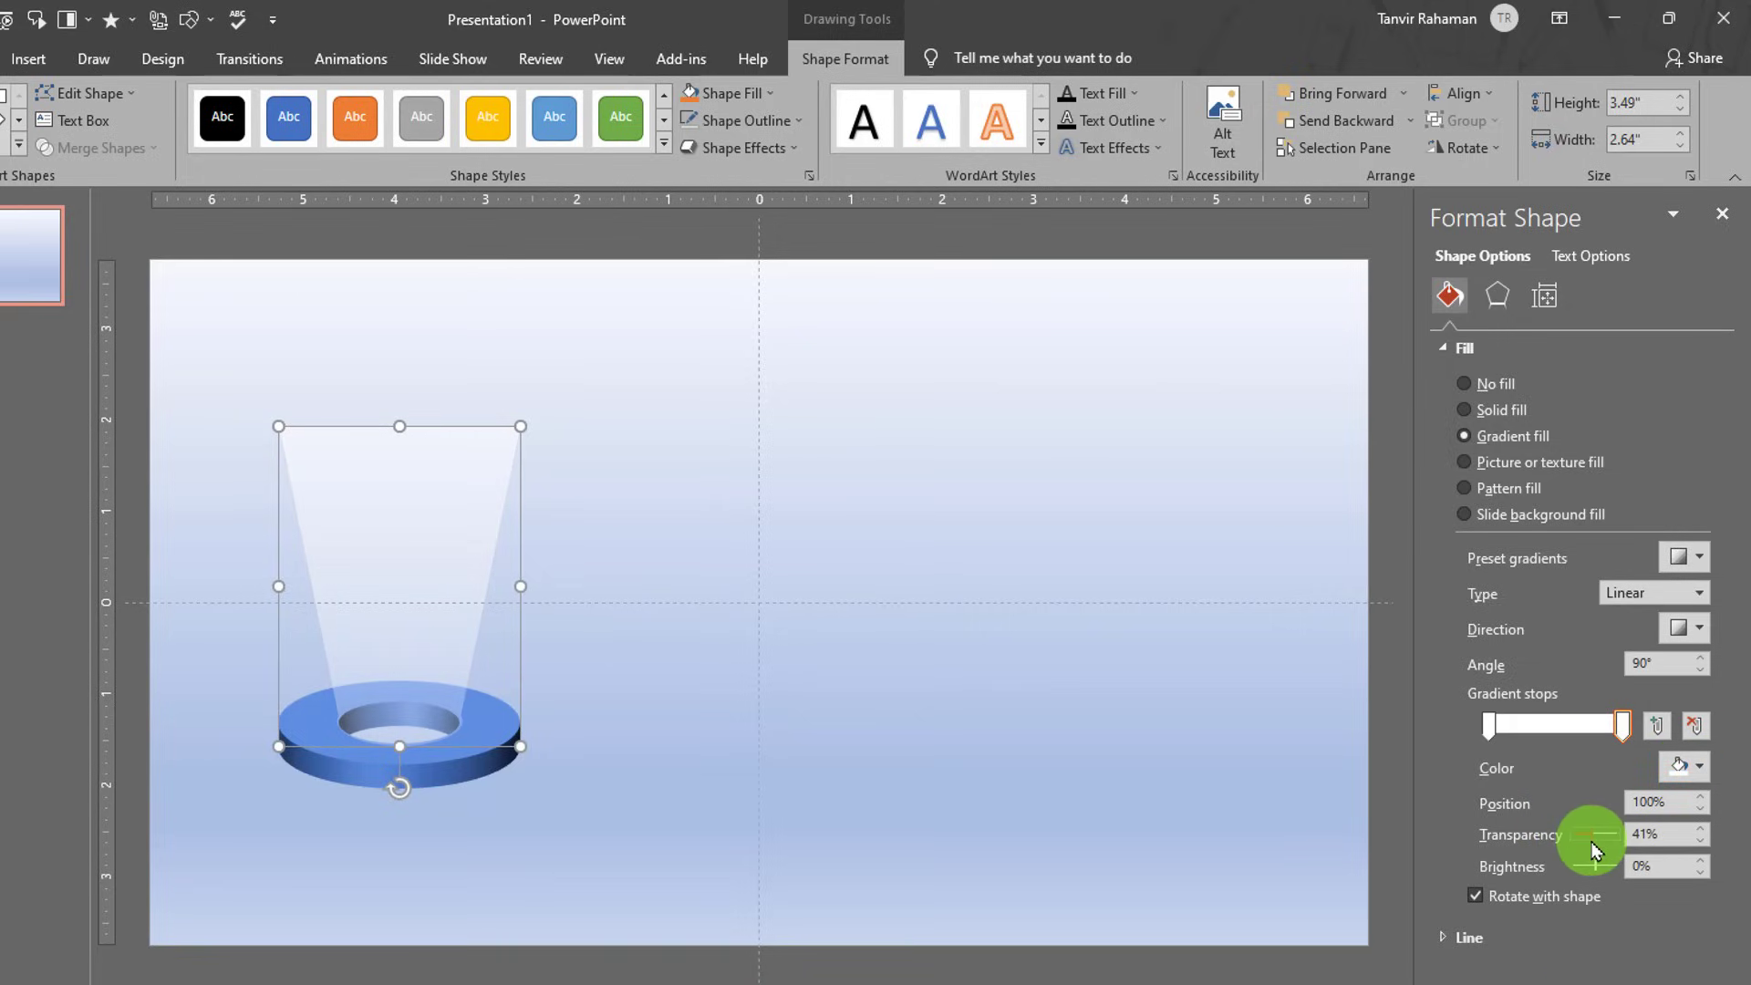
pyautogui.click(1489, 726)
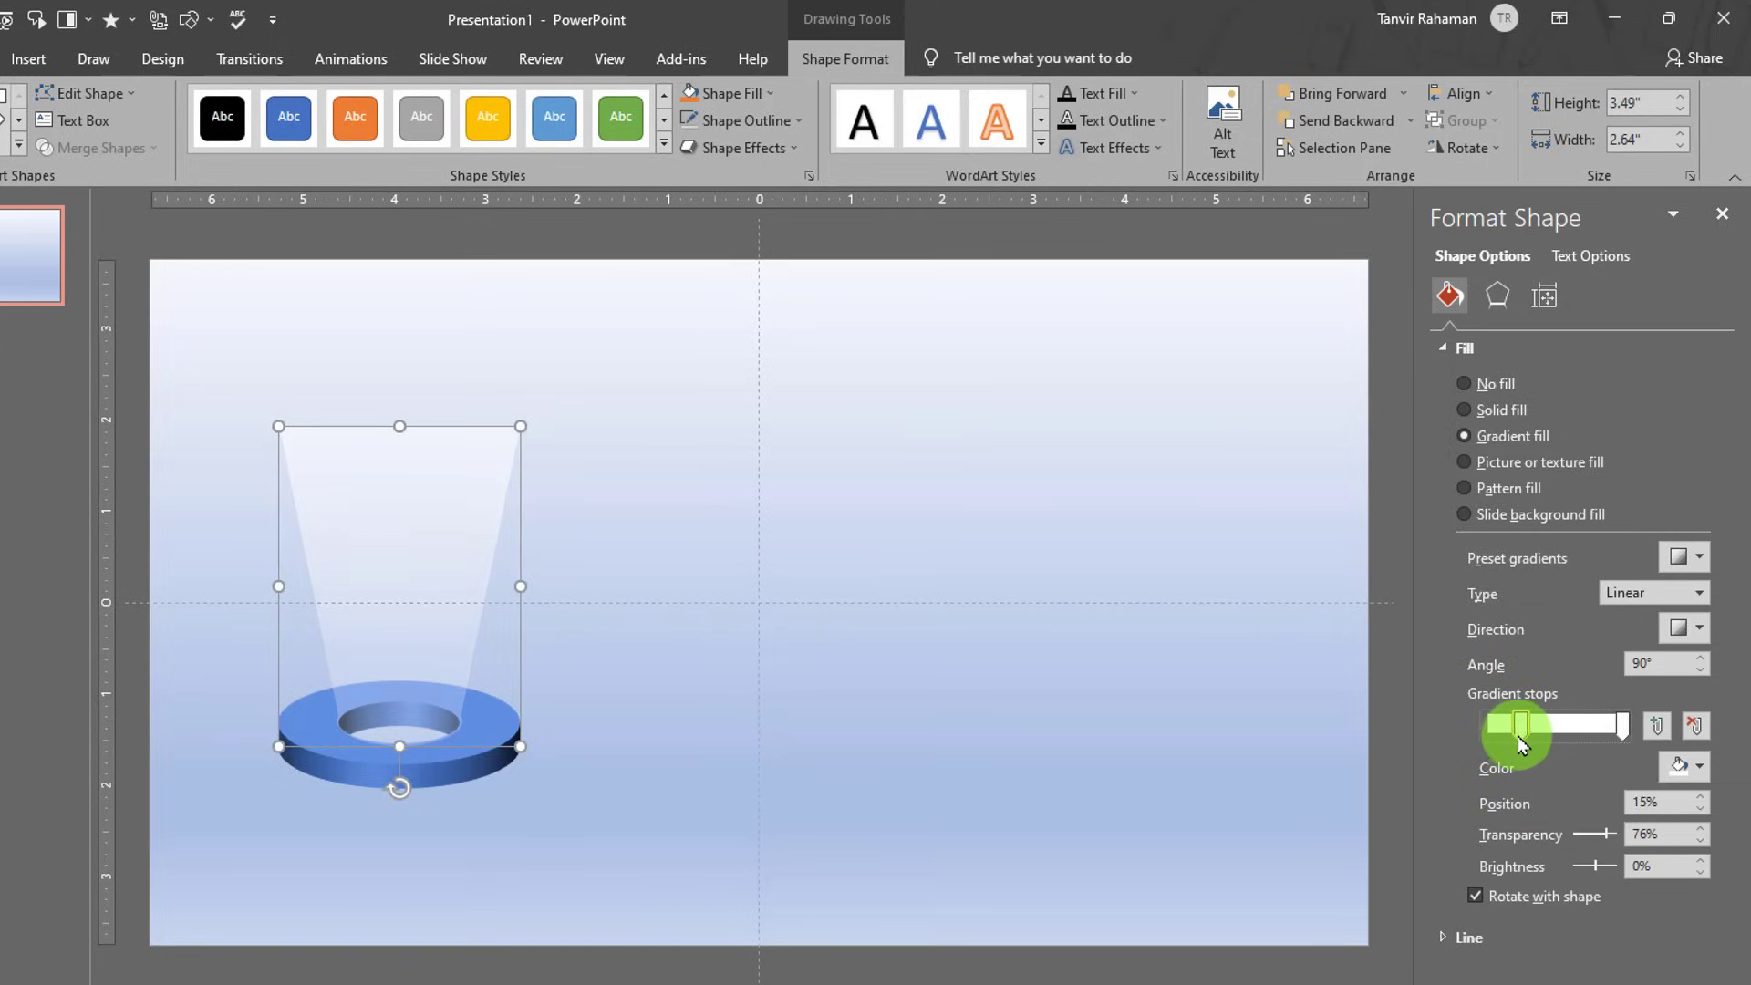
pyautogui.moveTo(1622, 726); pyautogui.dragTo(1589, 749)
pyautogui.click(1593, 837)
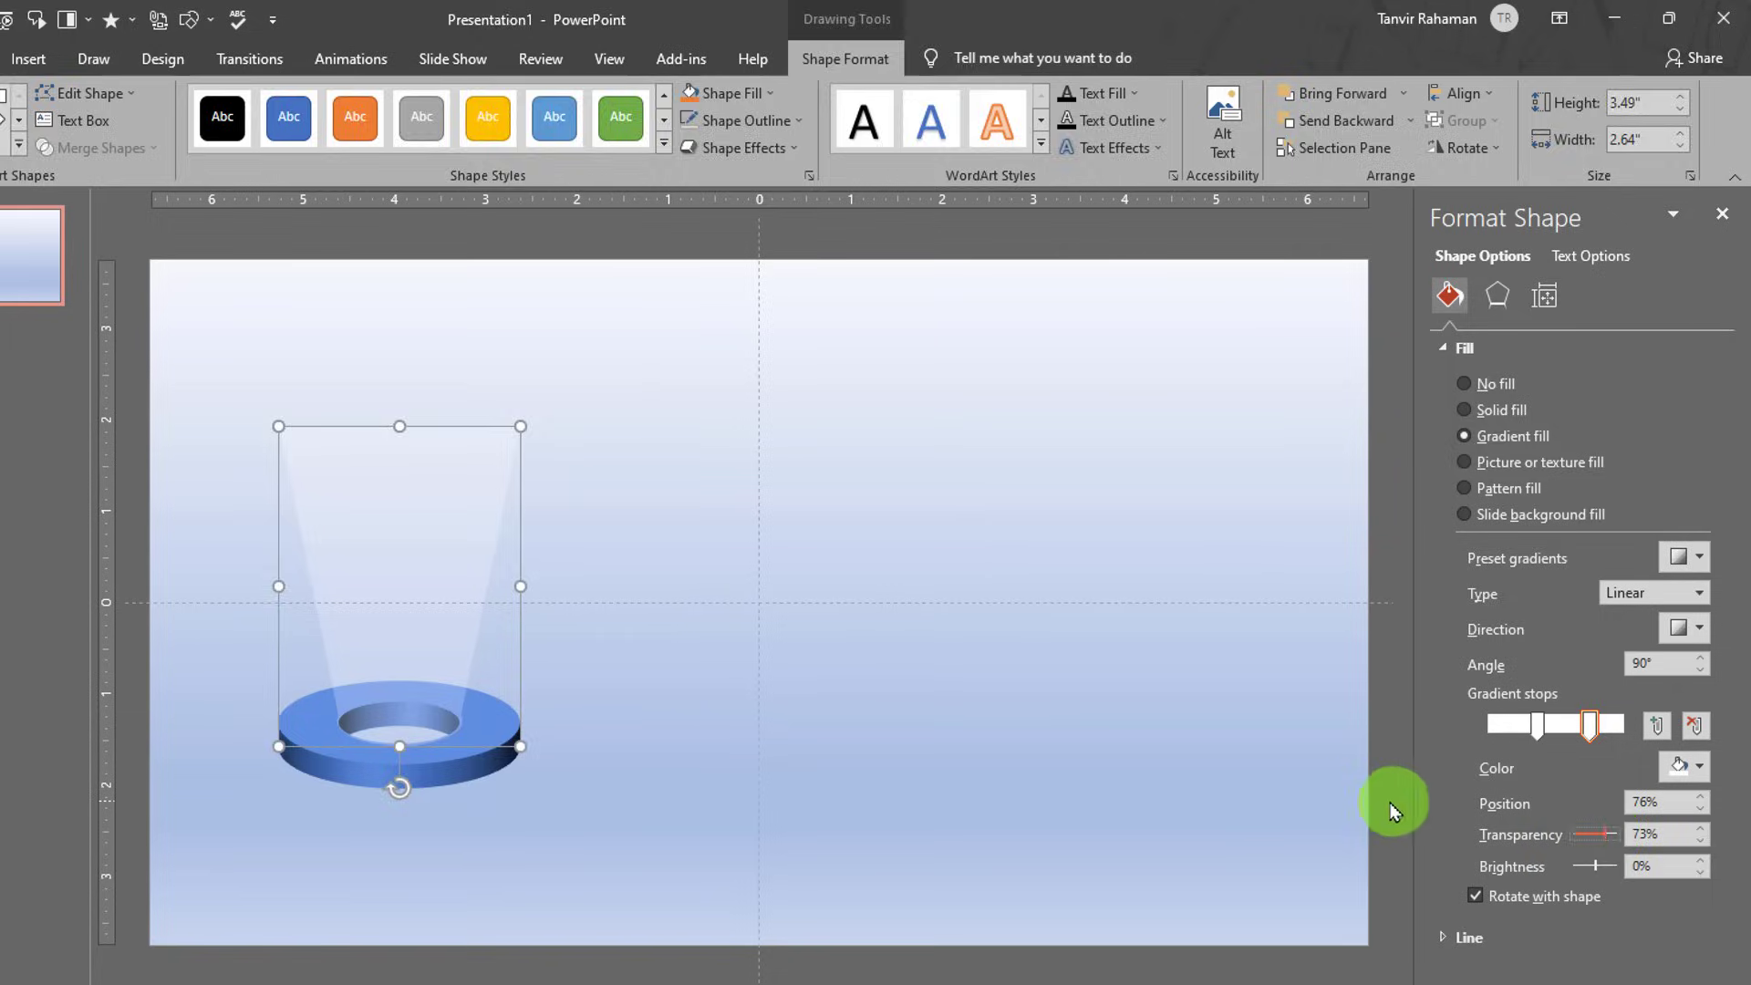
pyautogui.click(1360, 797)
pyautogui.click(387, 524)
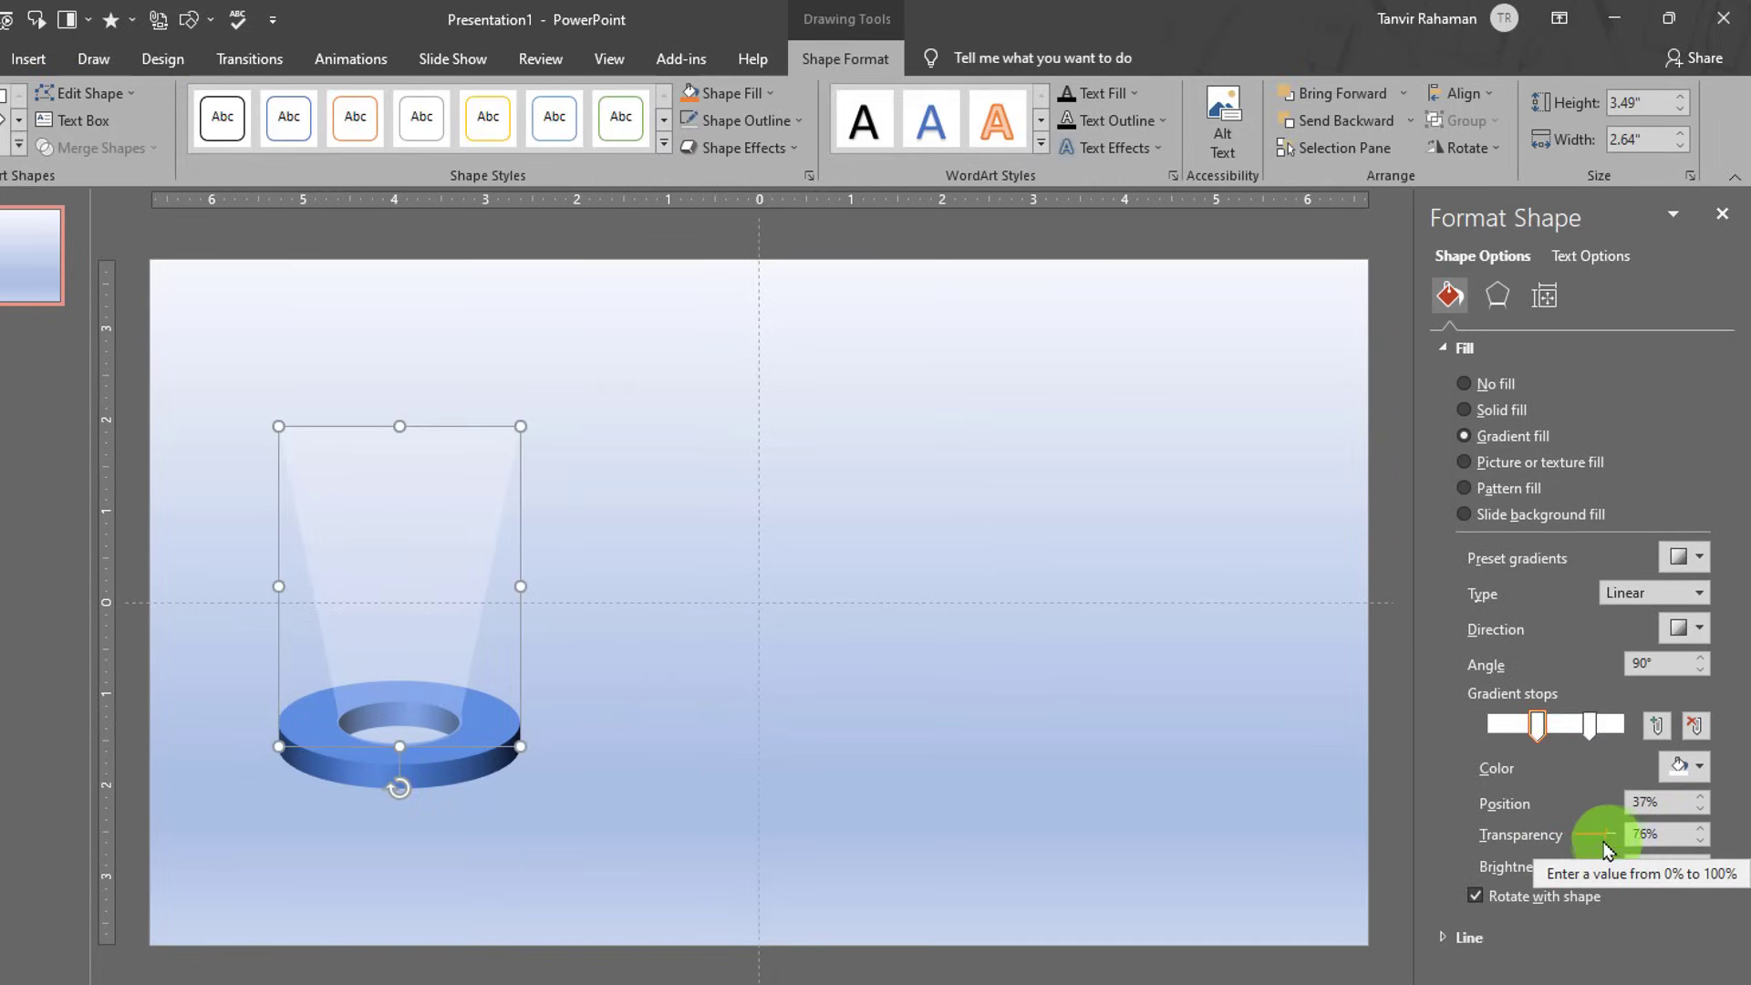
# - Fine-tune stop transparencies so the first stop is 62% and the second 81%
pyautogui.moveTo(1603, 839); pyautogui.dragTo(1619, 837)
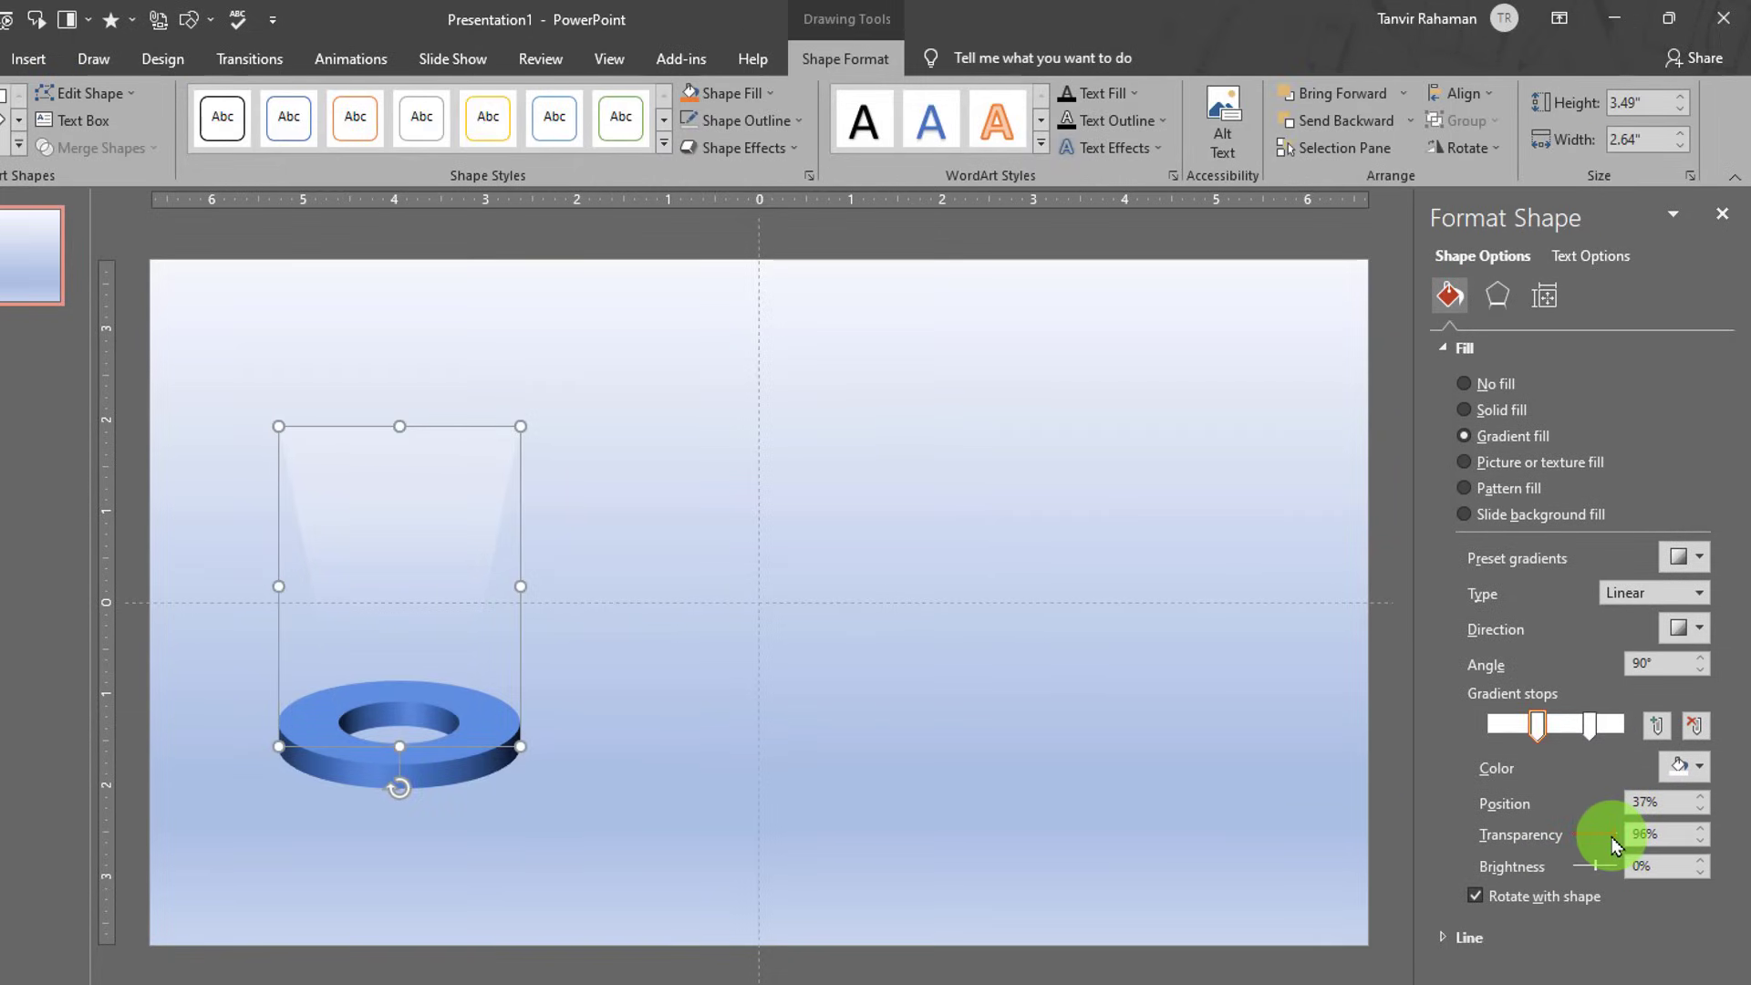
pyautogui.click(1590, 725)
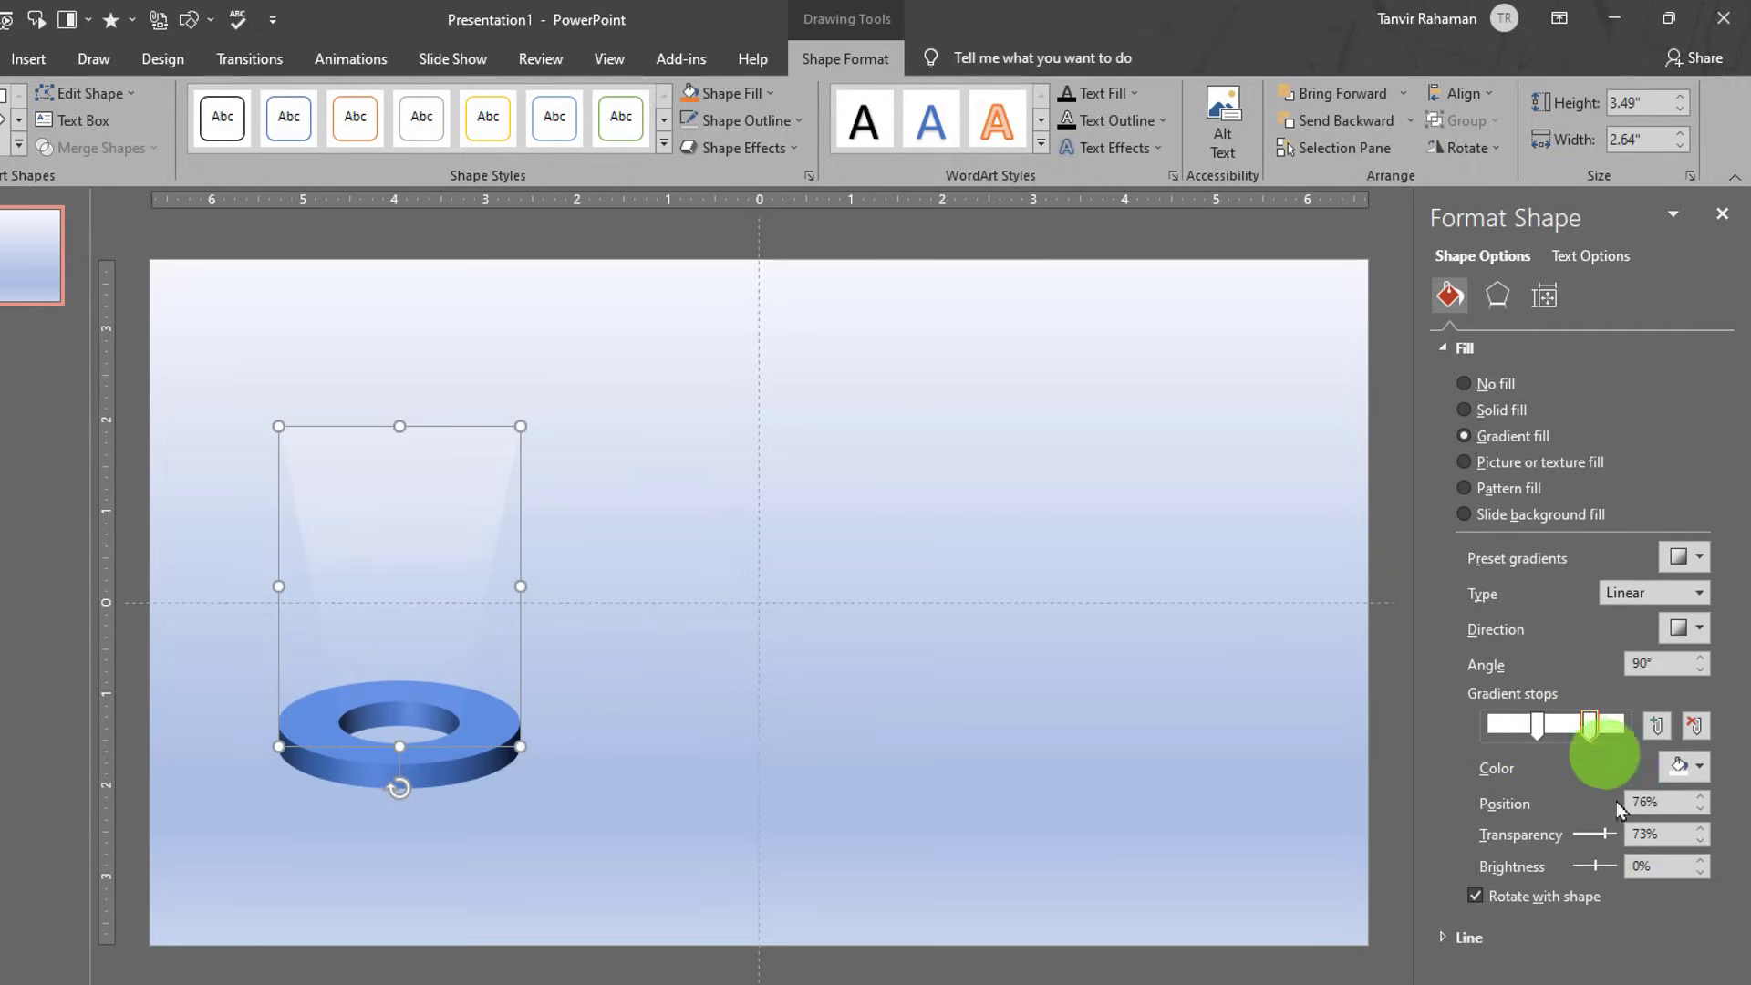
pyautogui.click(1609, 837)
pyautogui.moveTo(1614, 843); pyautogui.dragTo(1630, 841)
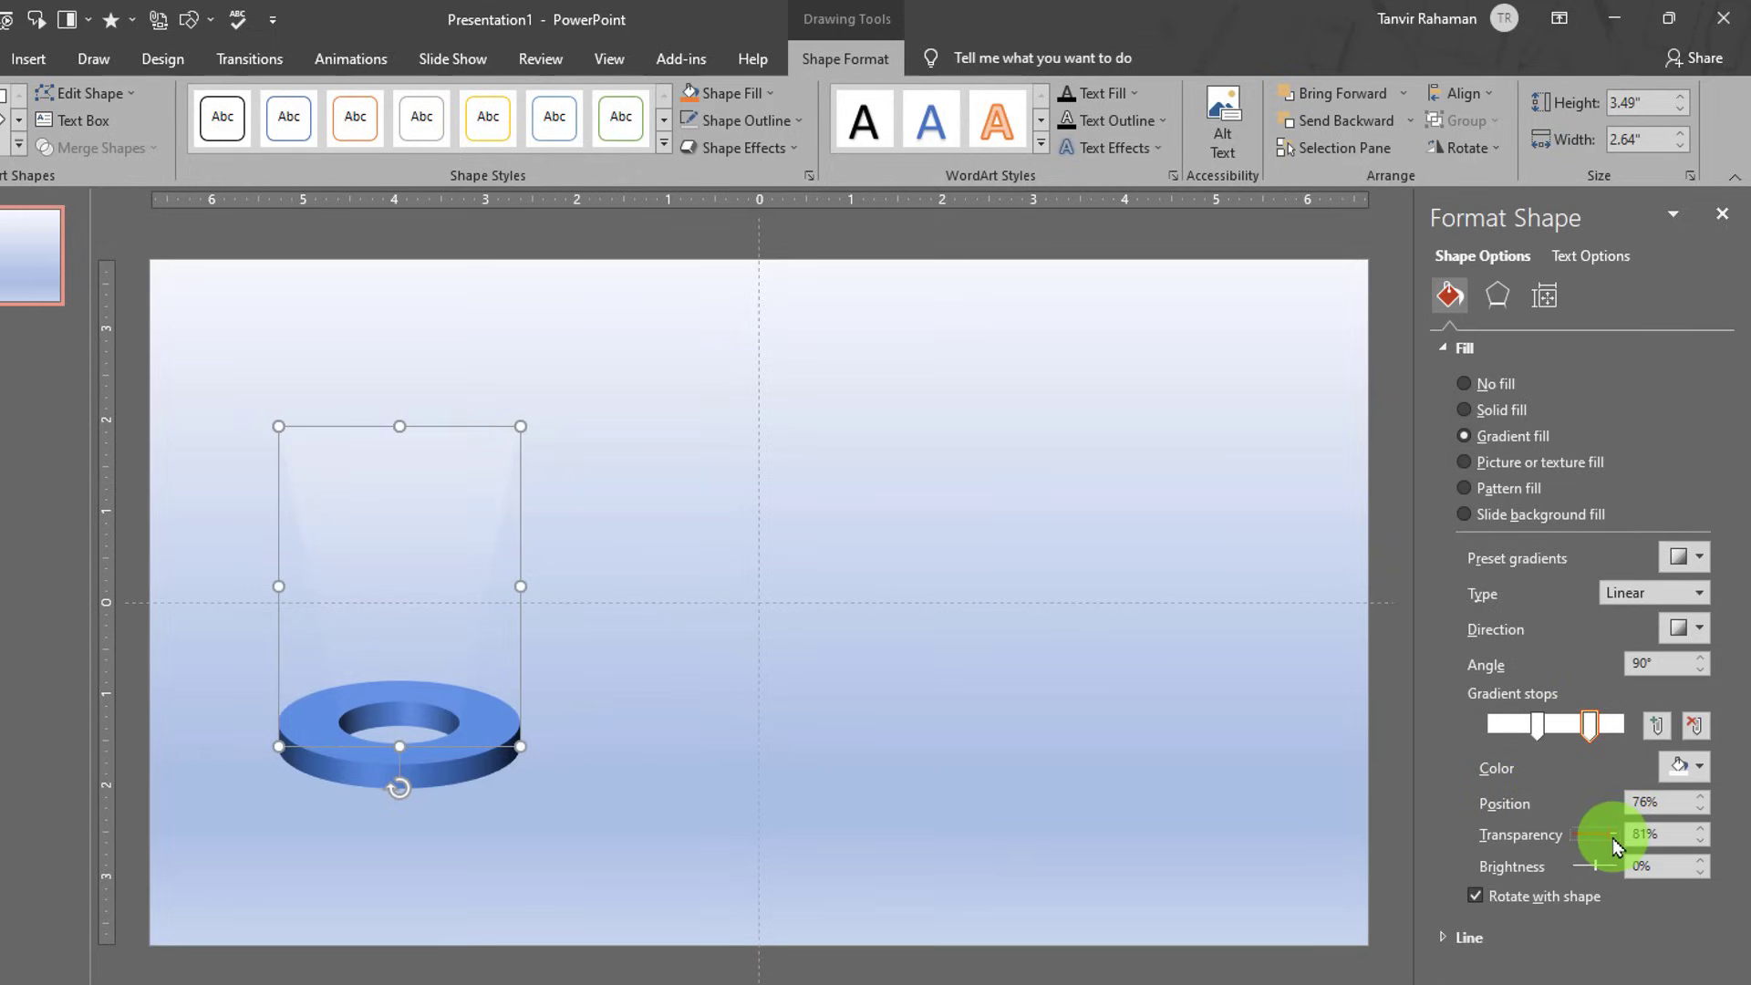
pyautogui.click(1539, 734)
pyautogui.click(1611, 839)
pyautogui.moveTo(1612, 844); pyautogui.dragTo(1599, 846)
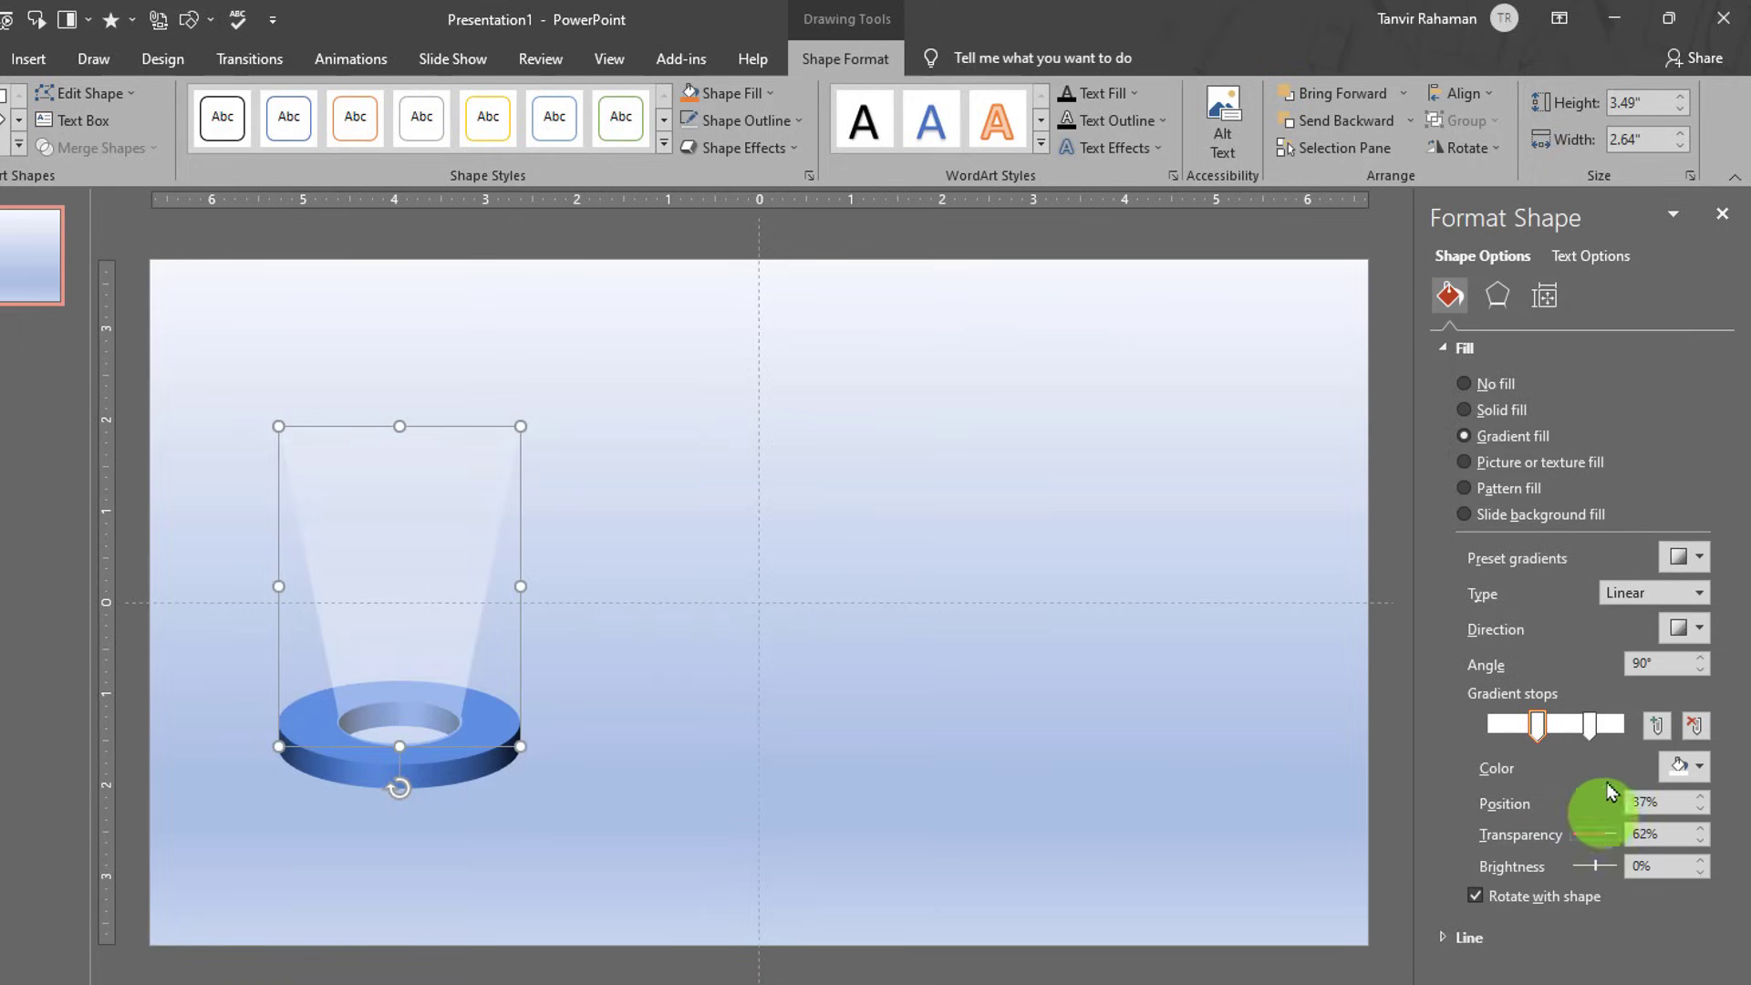
pyautogui.click(1589, 725)
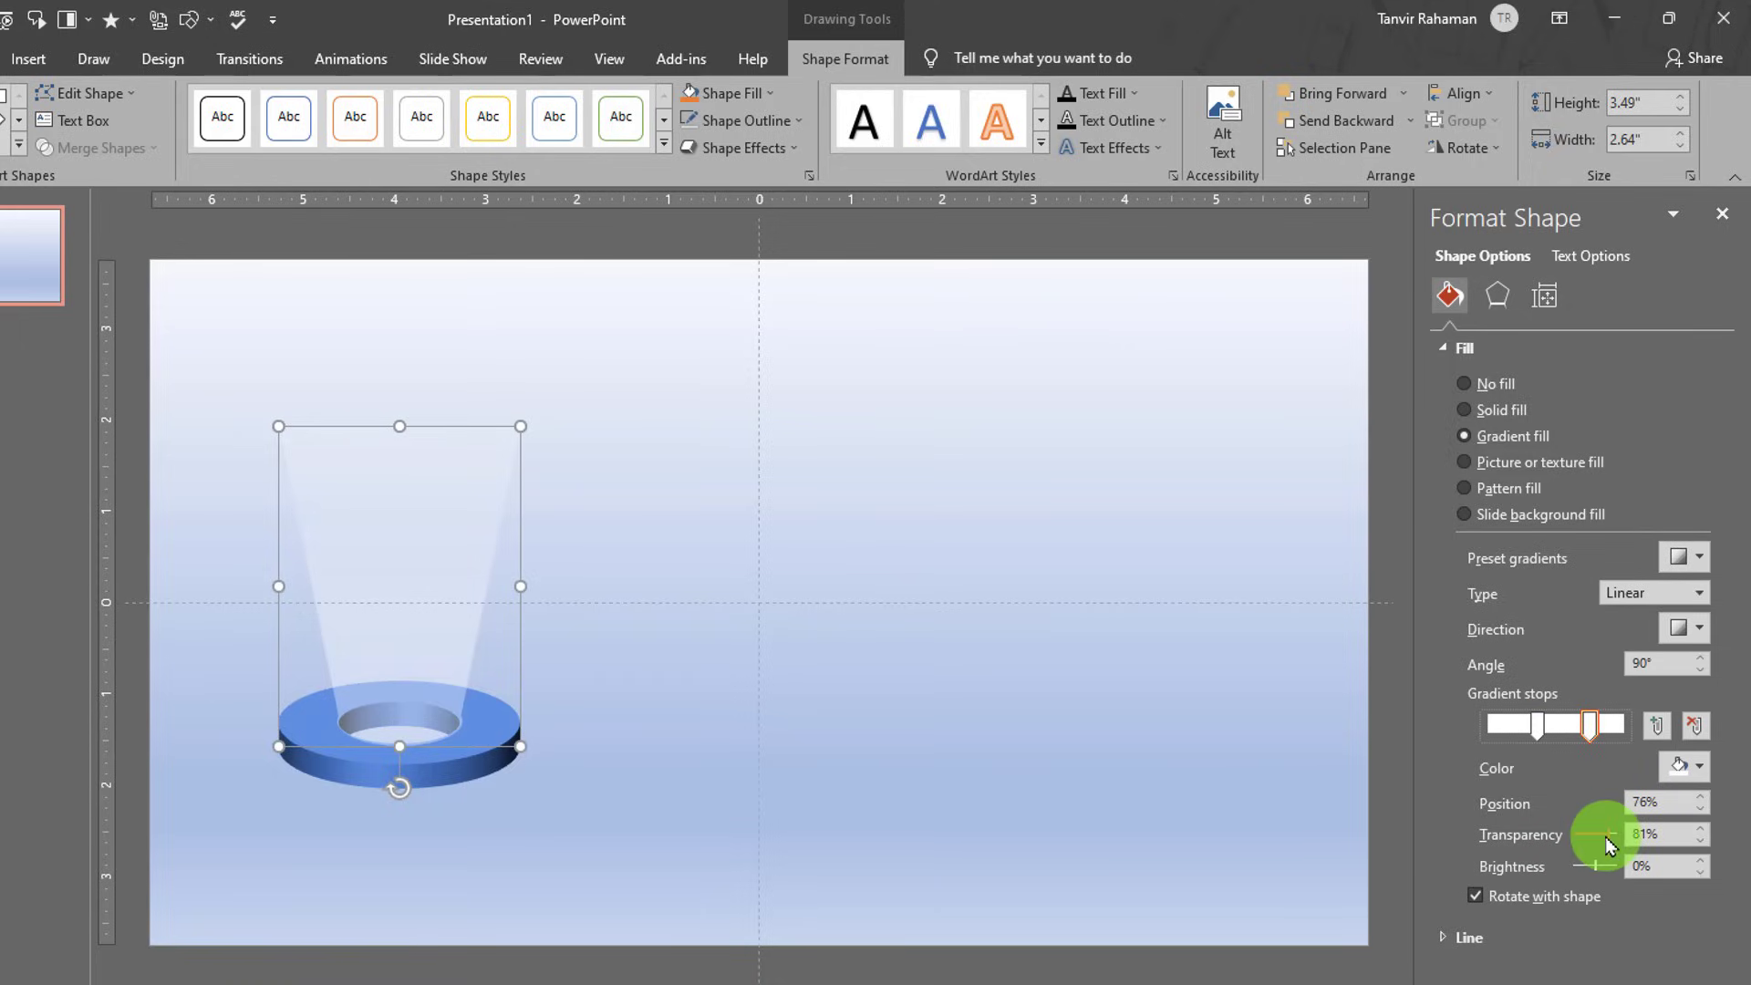
pyautogui.click(1099, 764)
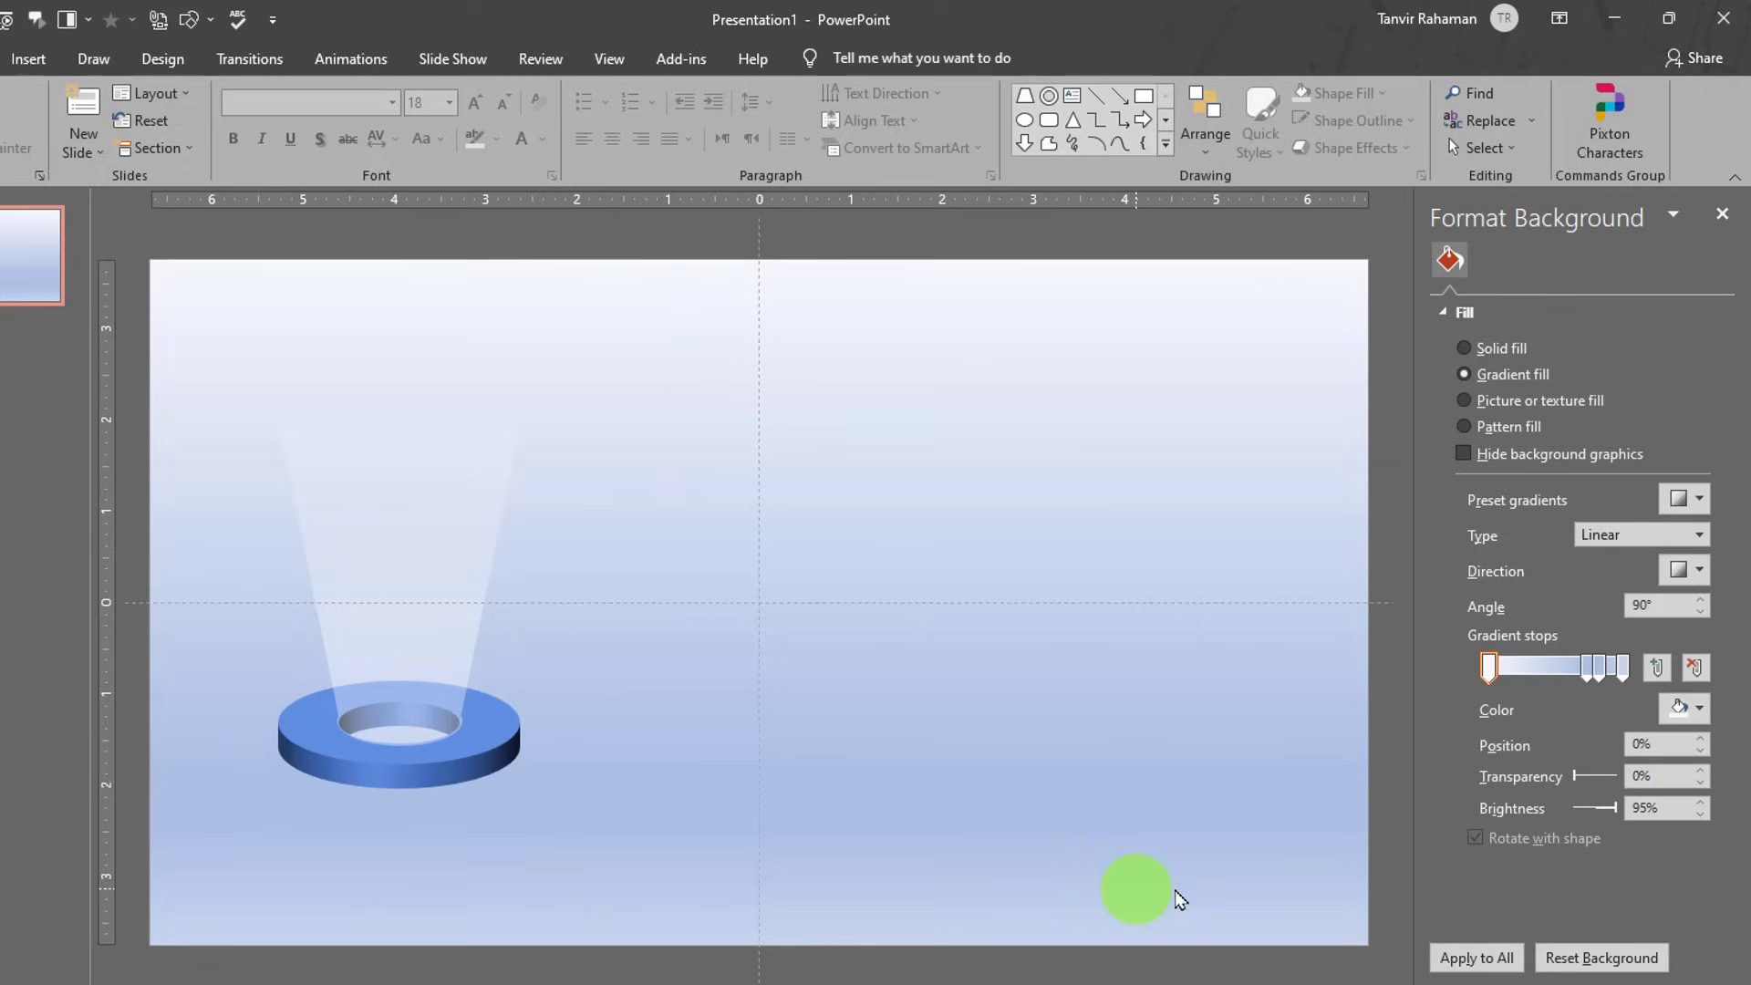
# - Deselect the beam and close the Format Background pane to see the whole slide
pyautogui.click(465, 538)
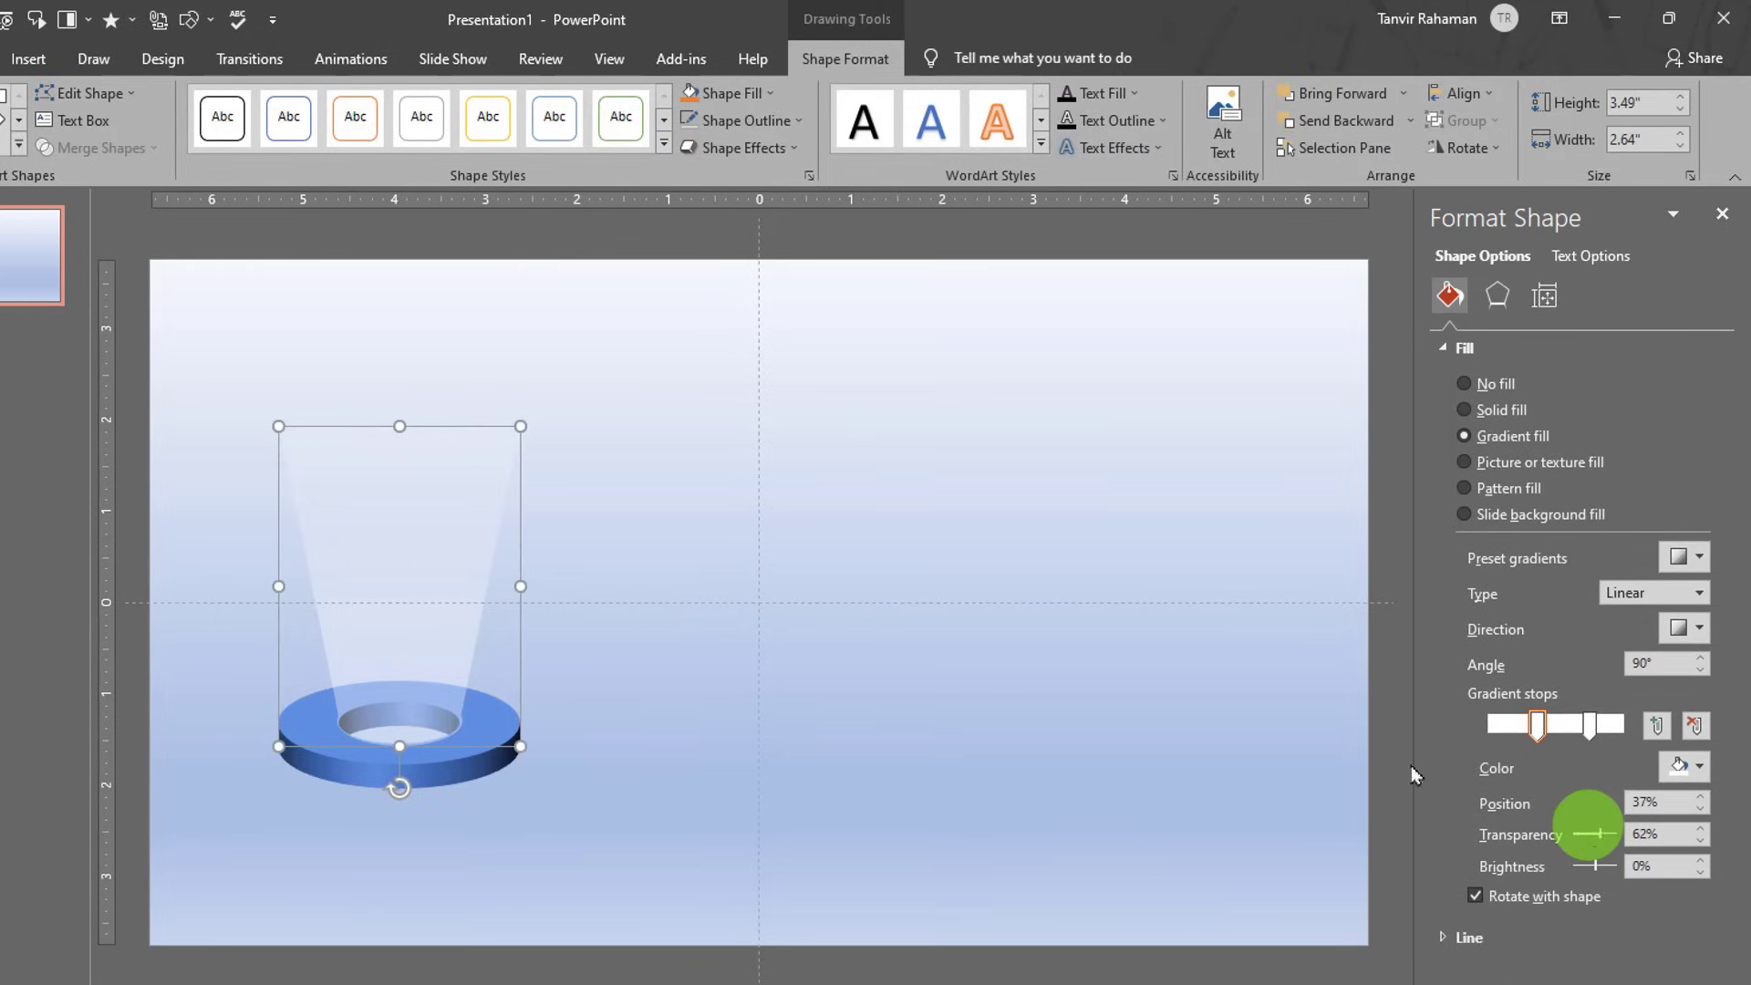
pyautogui.click(650, 456)
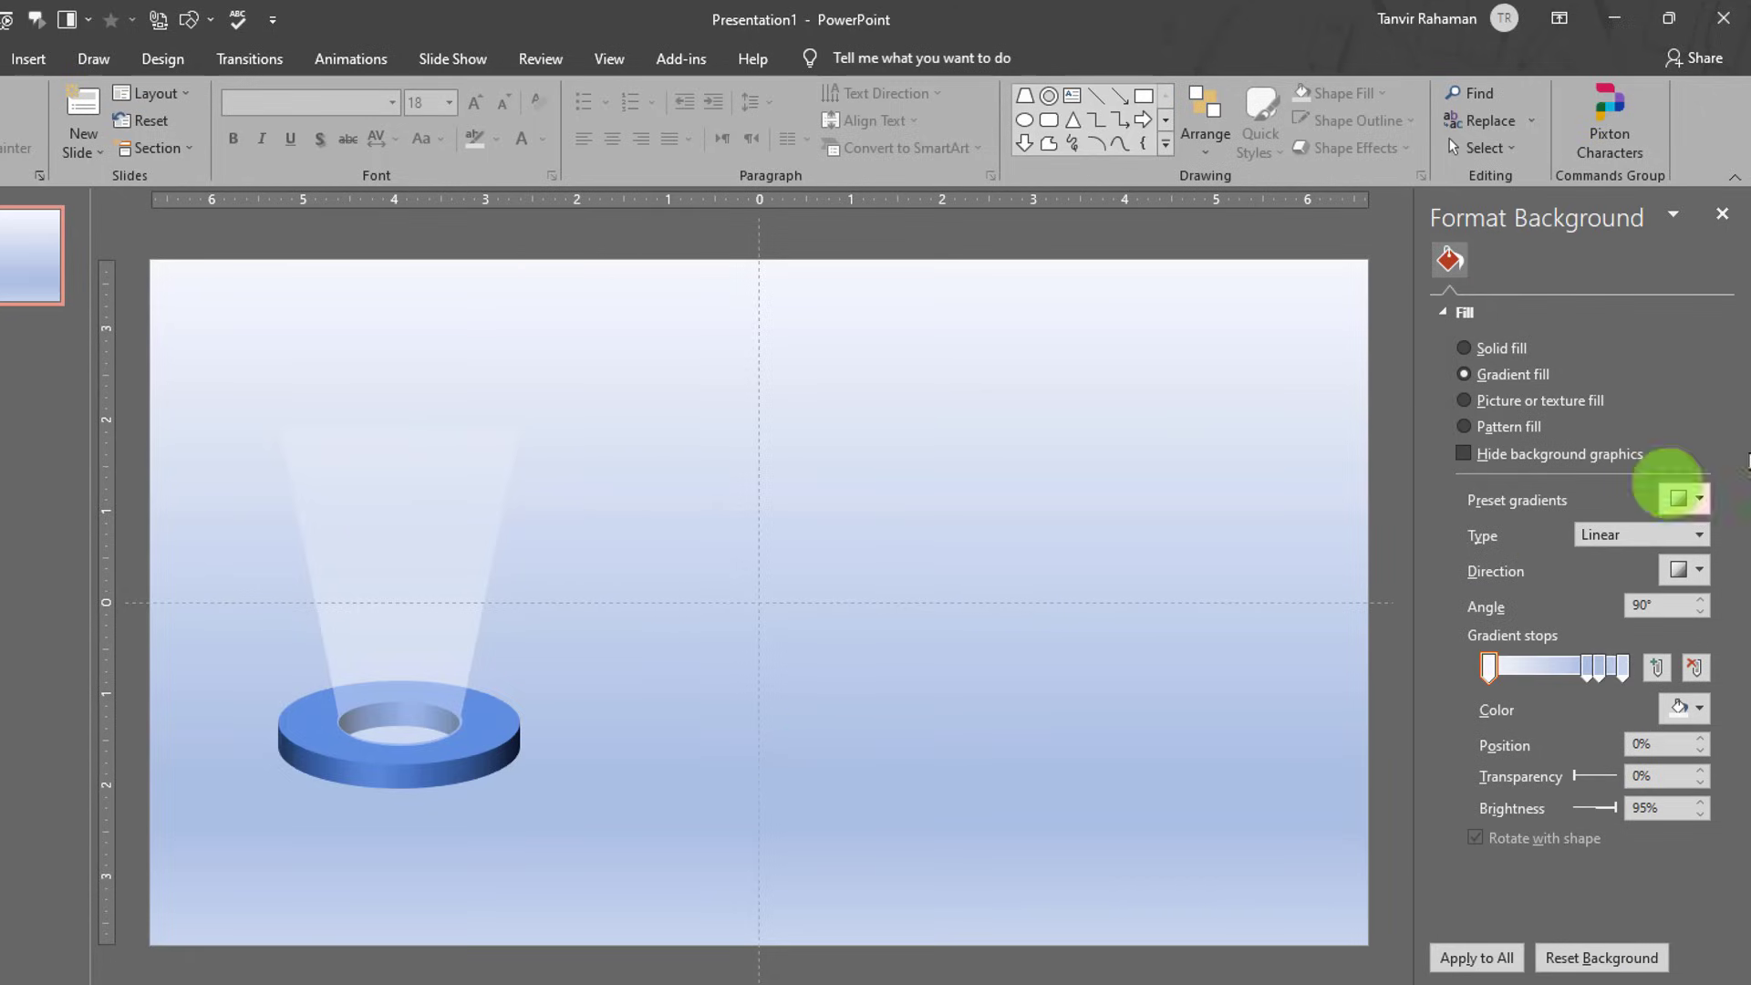
pyautogui.click(1722, 213)
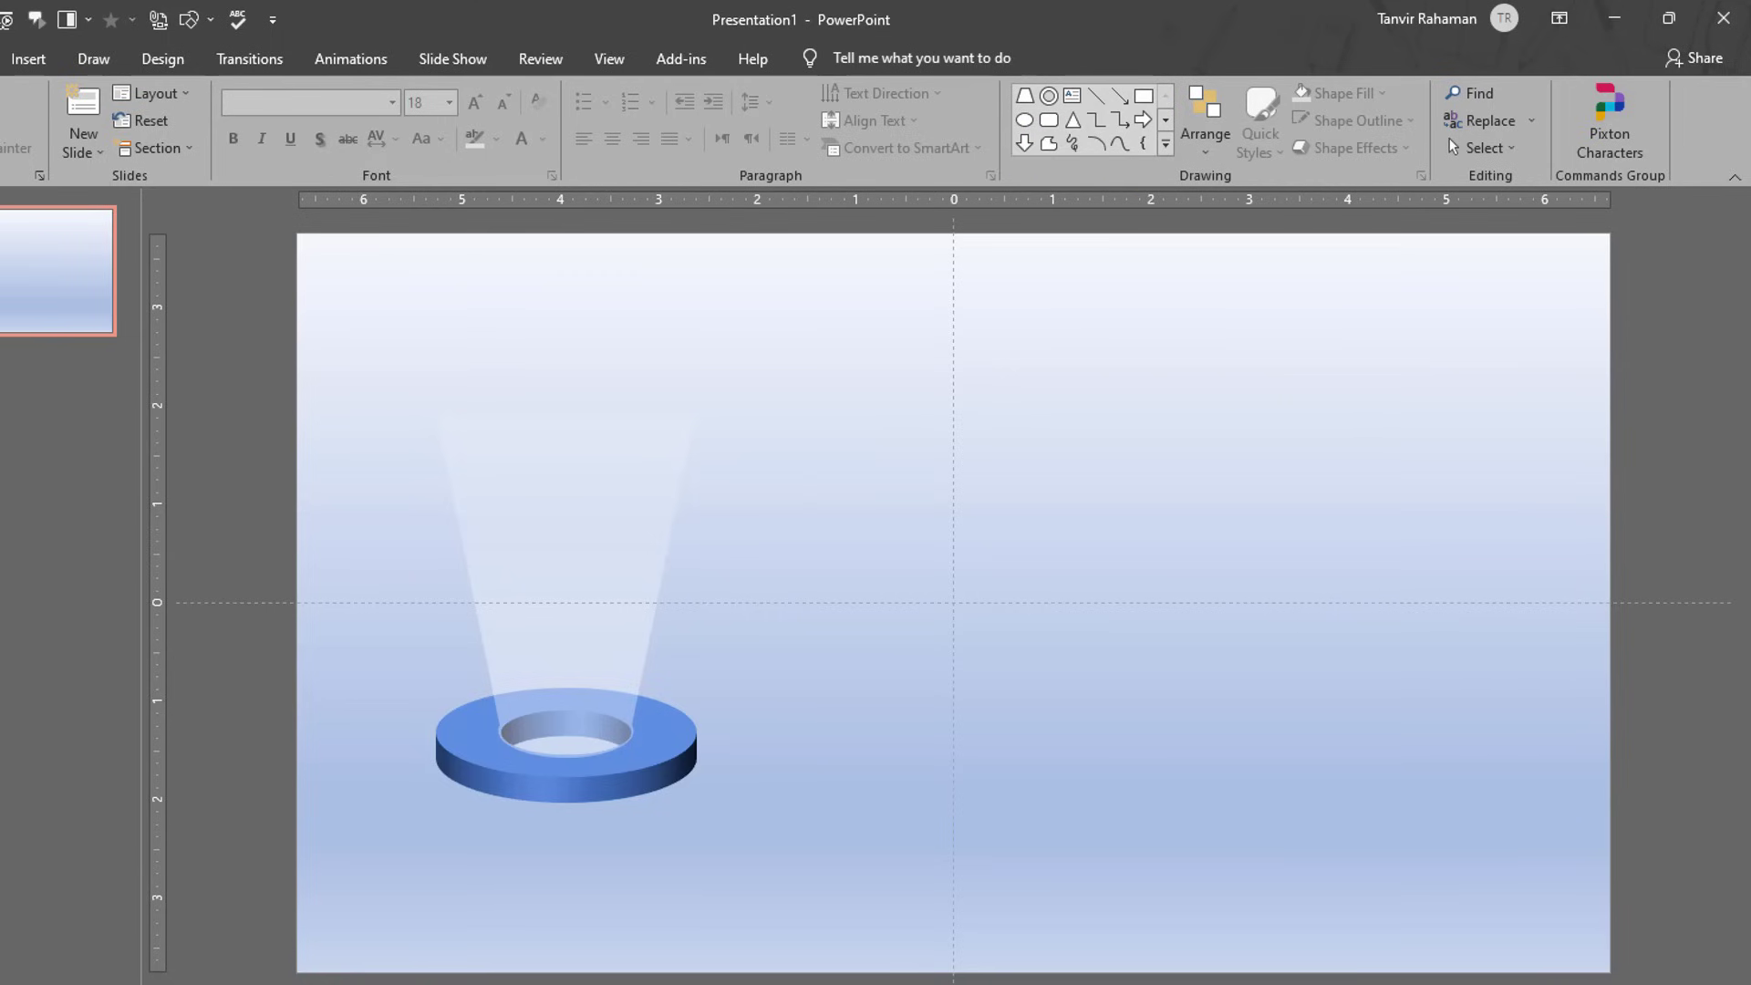
# - Draw a 3.87" × 0.49" diagonal-corner rounded rectangle centred across the top of the beam
pyautogui.click(1164, 144)
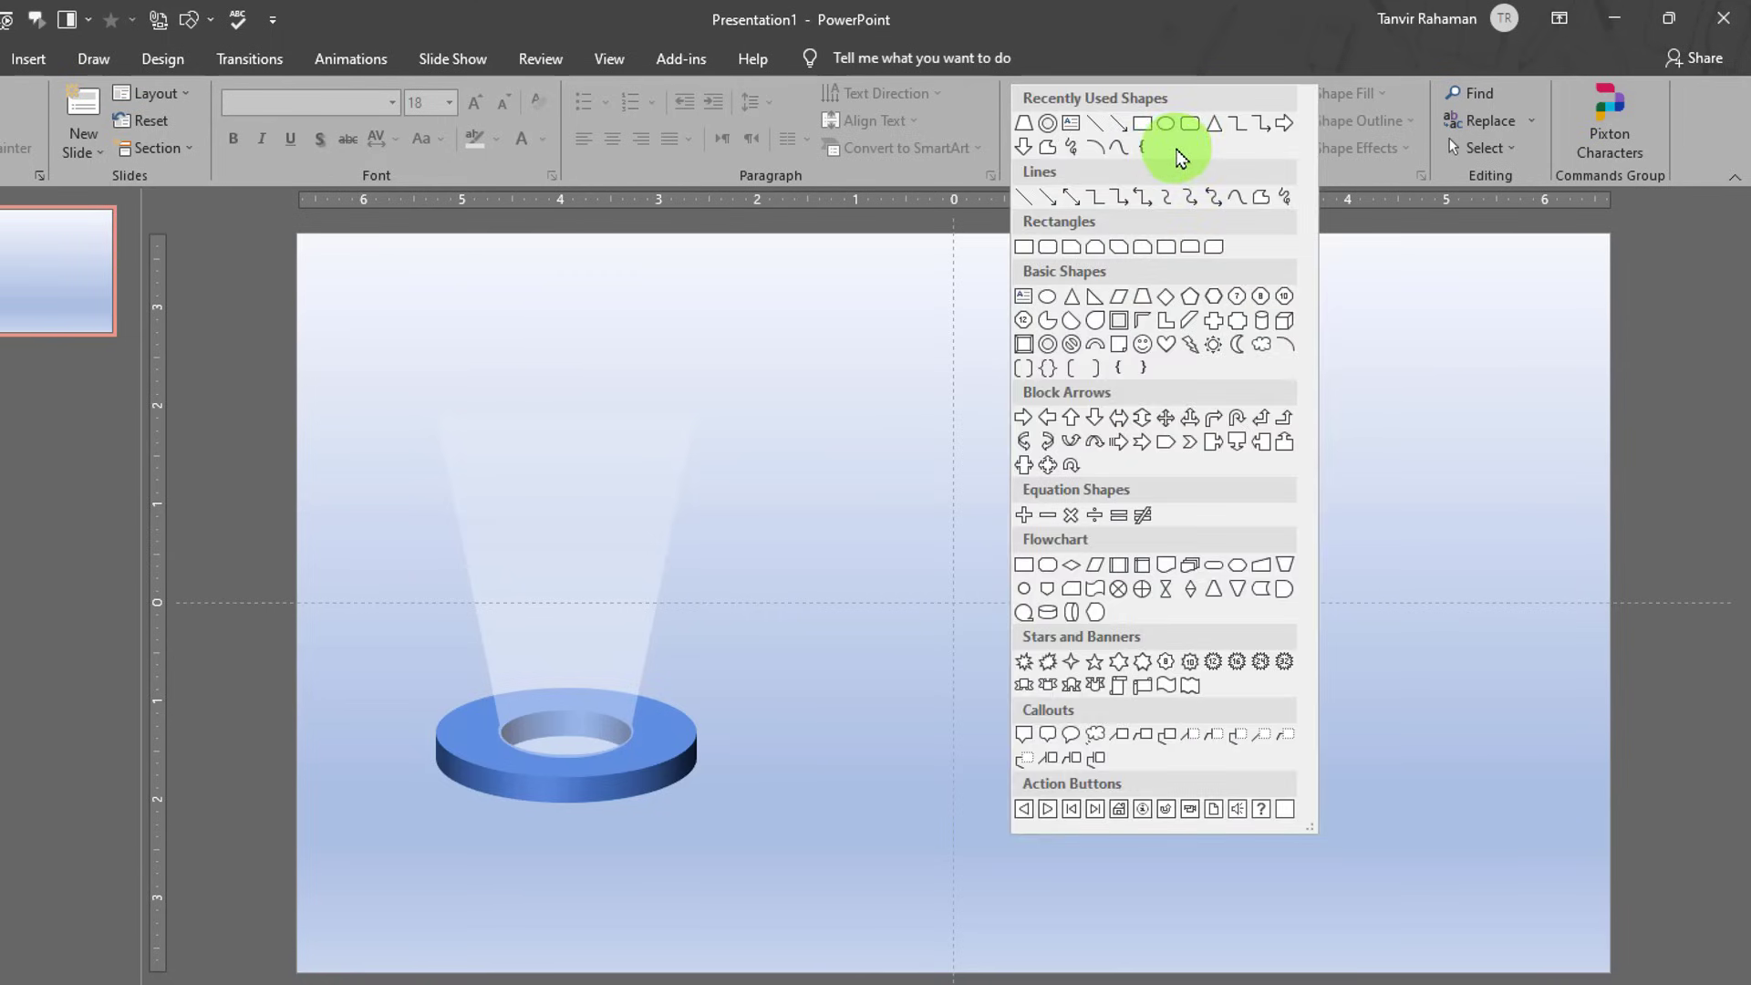
pyautogui.click(1214, 250)
pyautogui.moveTo(383, 367)
pyautogui.mouseDown()
pyautogui.moveTo(559, 402)
pyautogui.moveTo(782, 406)
pyautogui.moveTo(762, 415)
pyautogui.mouseUp()
pyautogui.click(540, 539)
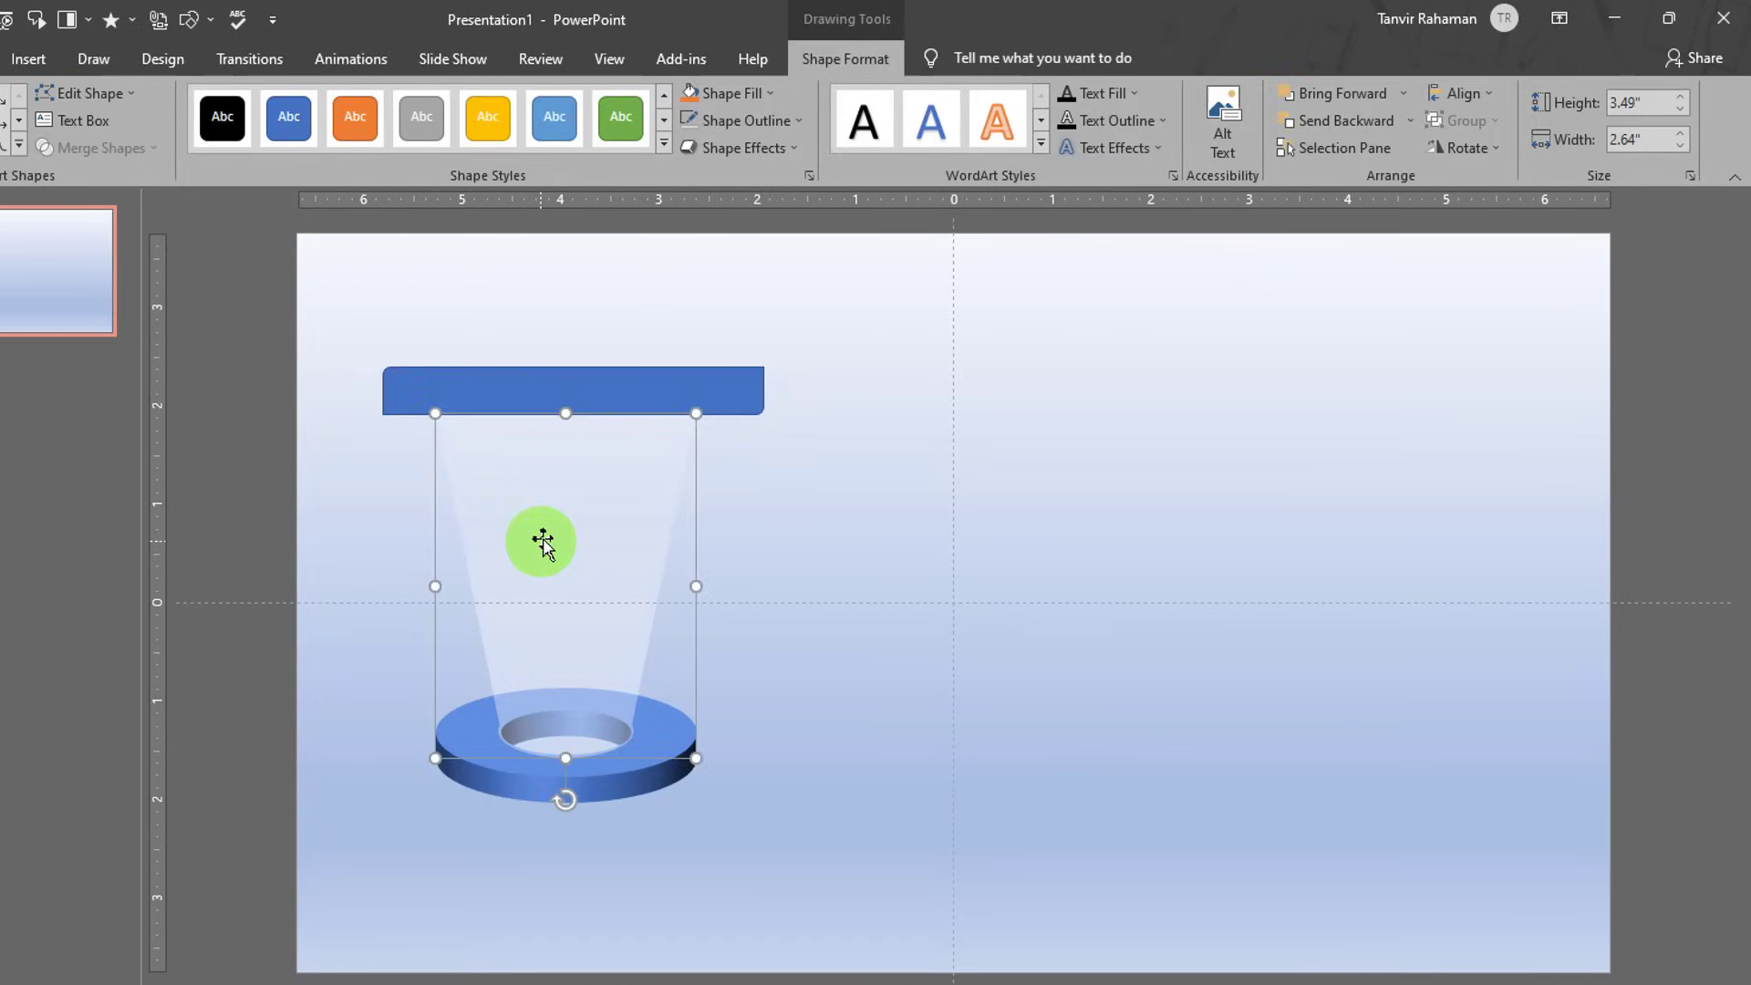
pyautogui.moveTo(615, 394); pyautogui.dragTo(607, 392)
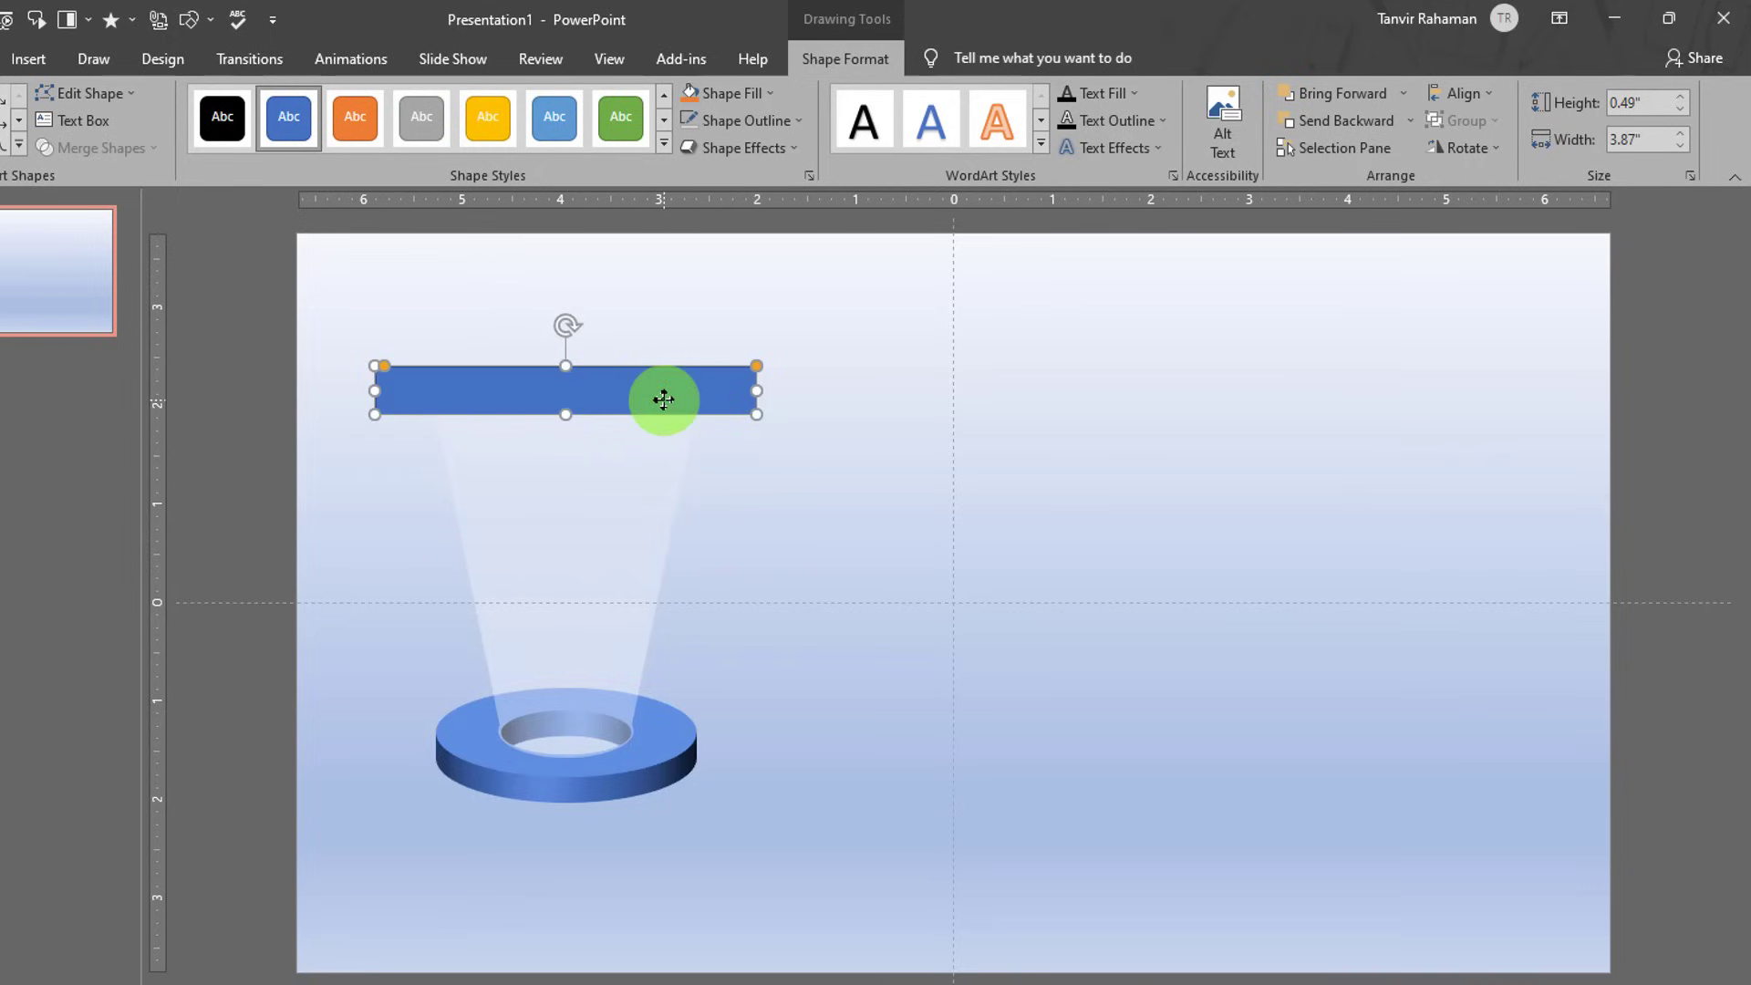
# - Give the bar a green outline and the Preset 2 bevelled 3-D effect
pyautogui.click(746, 121)
pyautogui.click(772, 311)
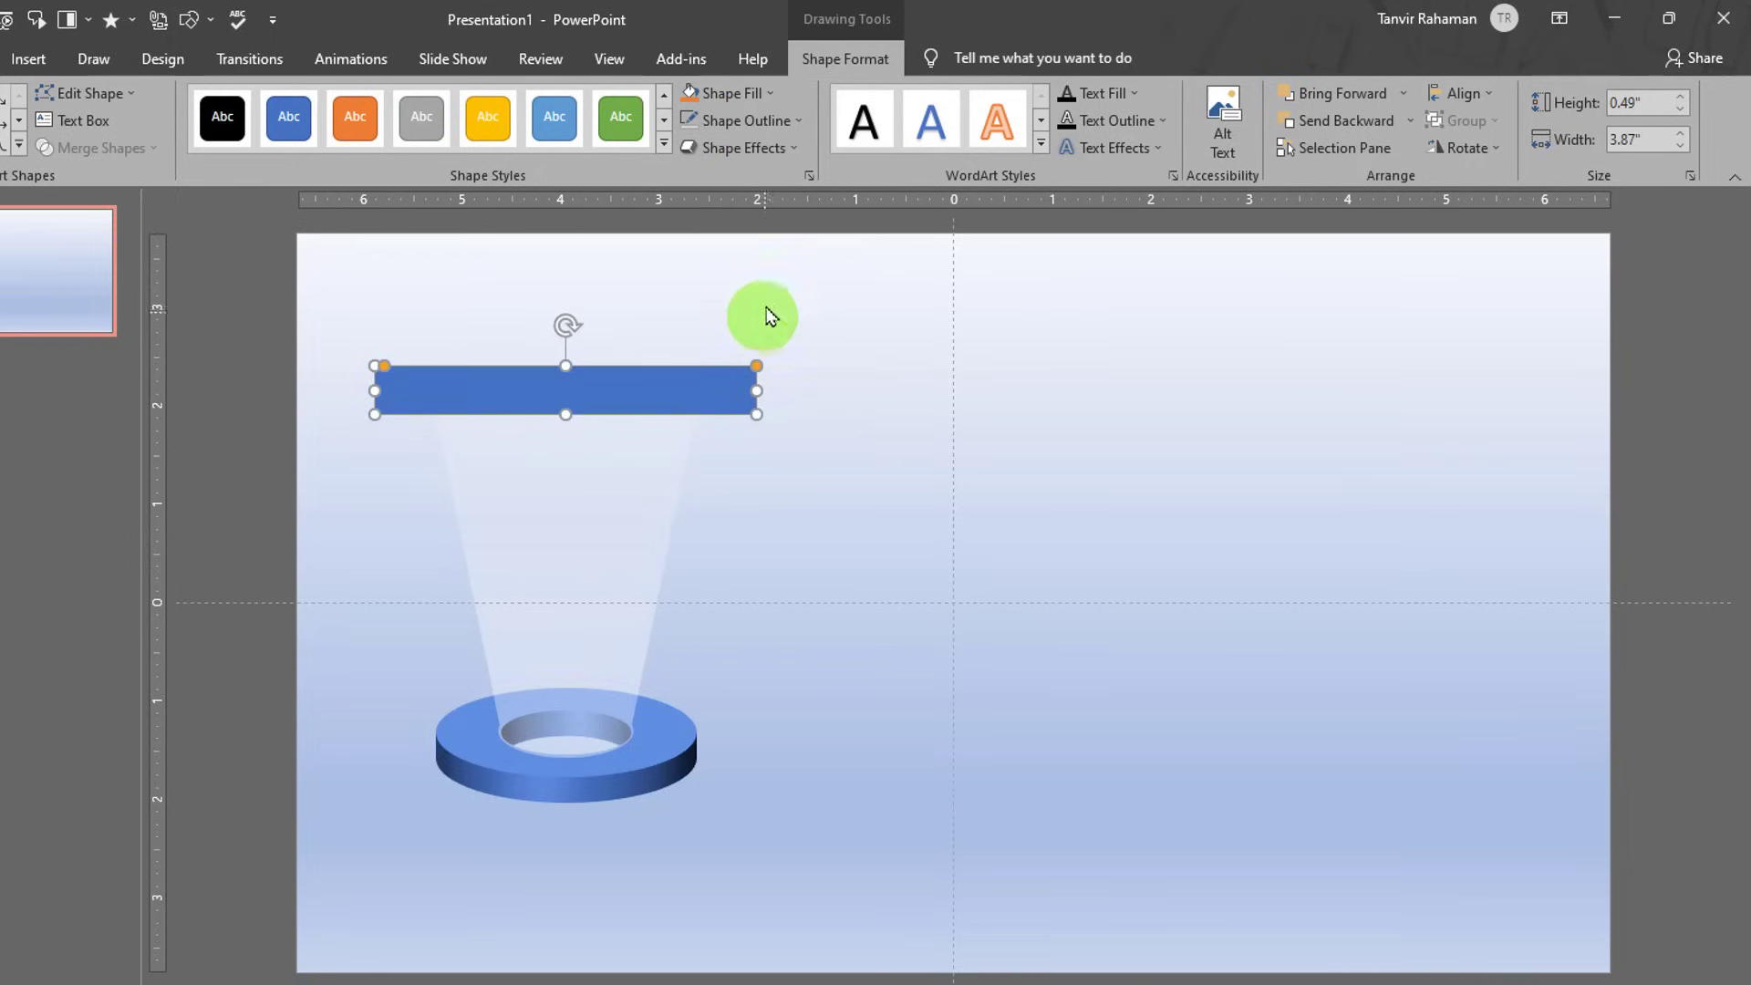
pyautogui.click(771, 160)
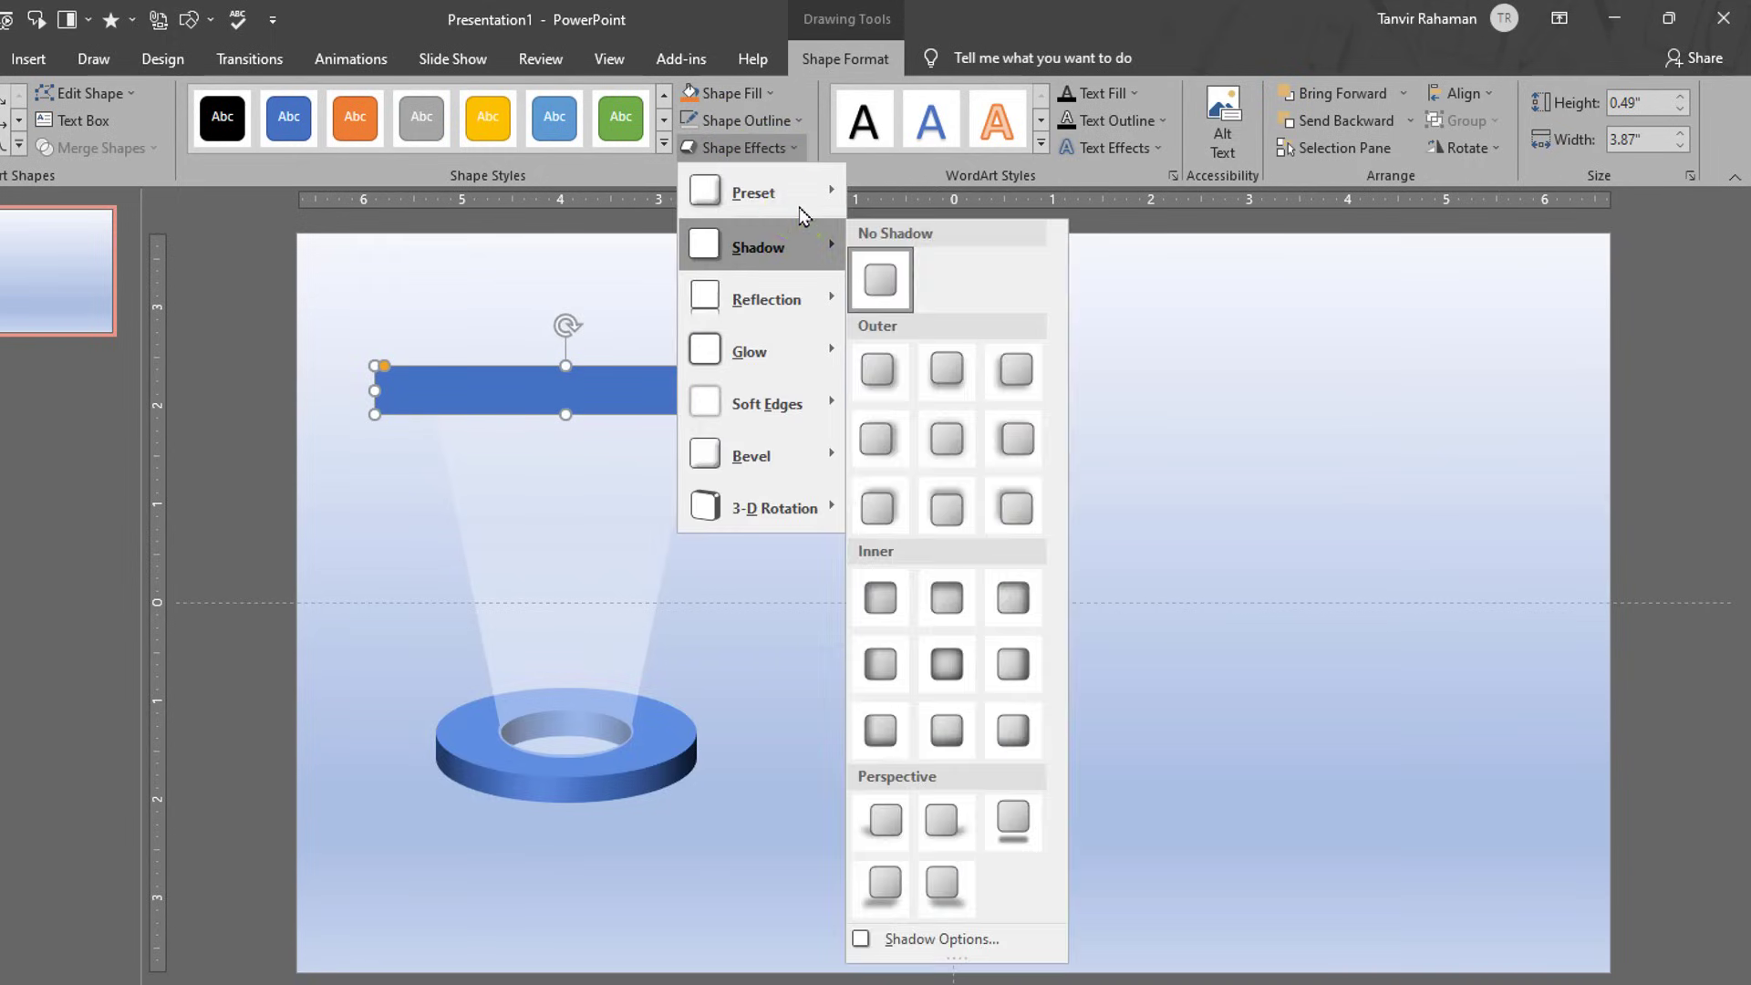
pyautogui.click(801, 193)
pyautogui.click(990, 321)
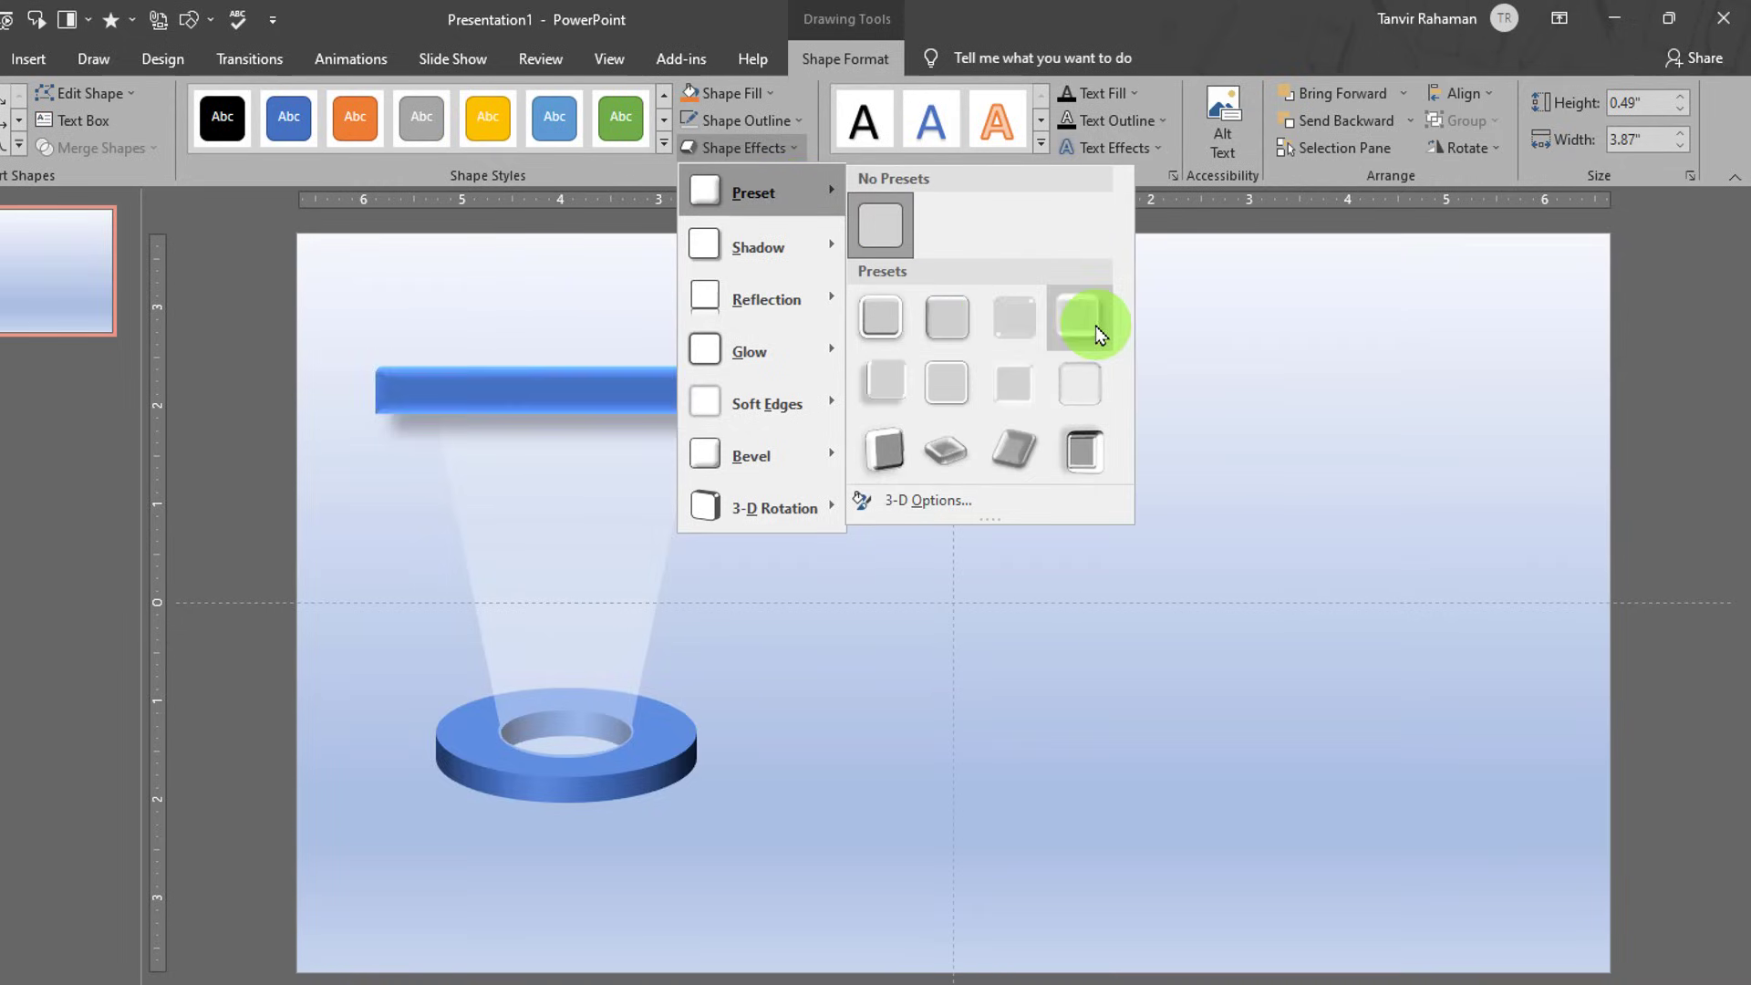
pyautogui.click(938, 331)
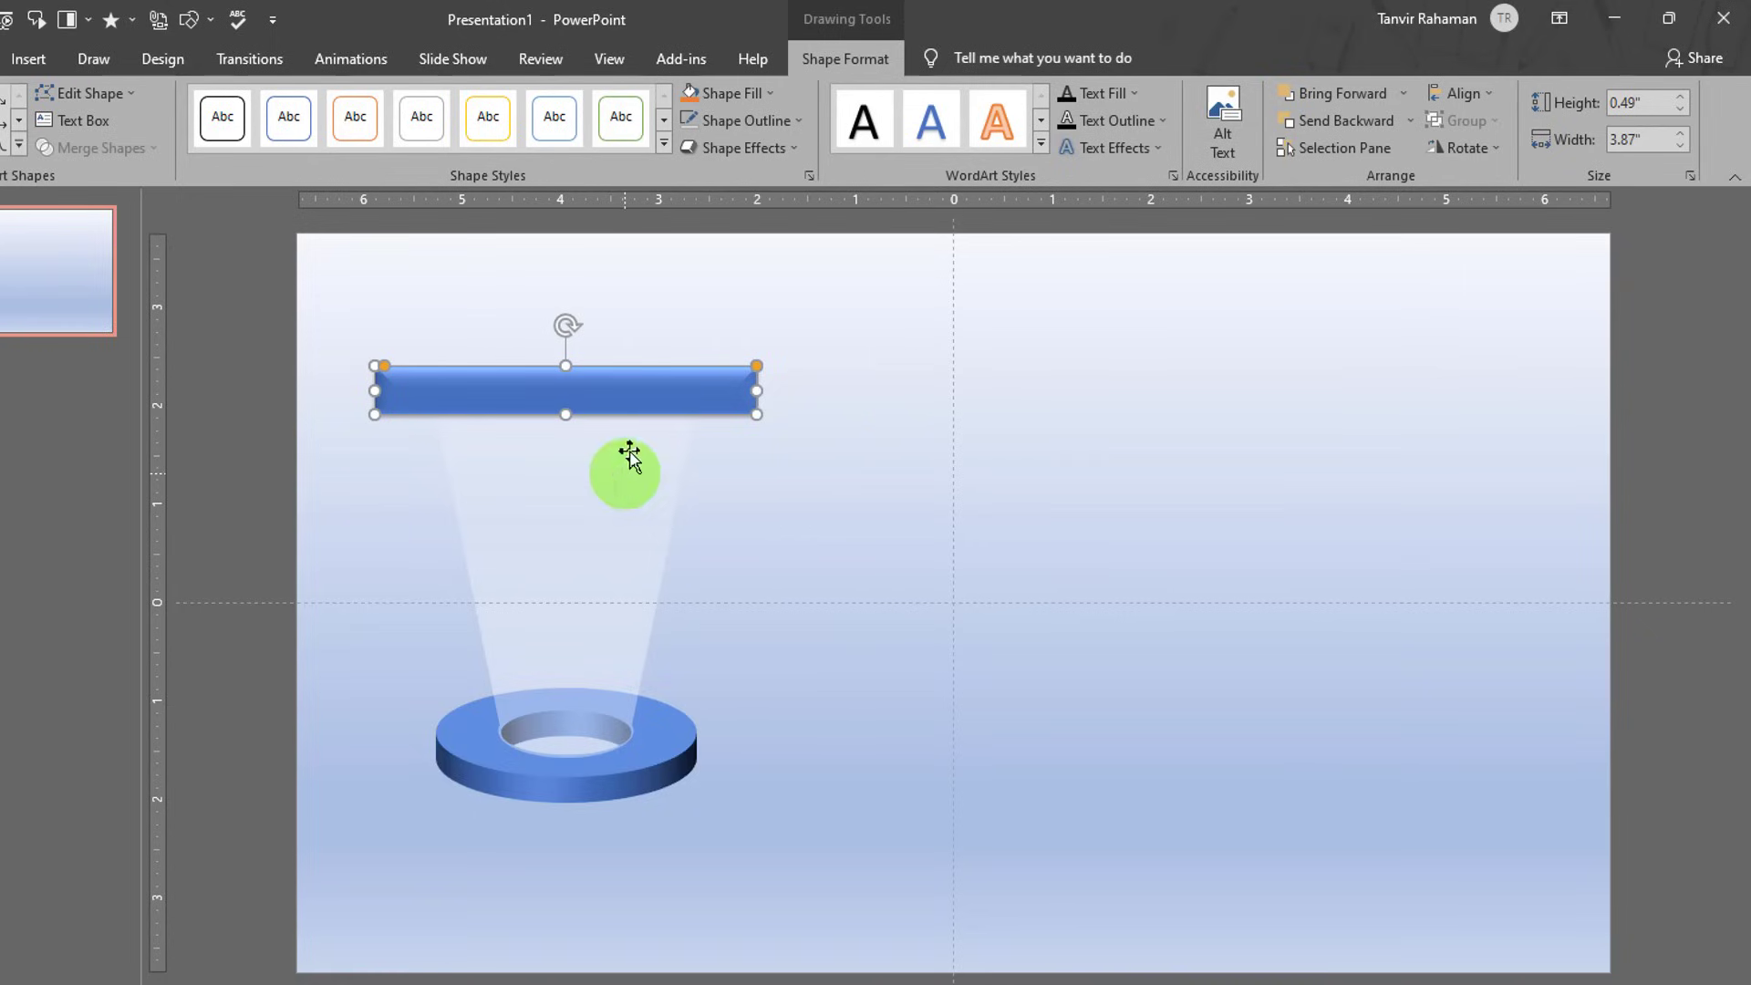
# - Select the bar, beam and ring together and move them lower on the slide
pyautogui.moveTo(353, 258); pyautogui.dragTo(830, 888)
pyautogui.moveTo(620, 473); pyautogui.dragTo(618, 626)
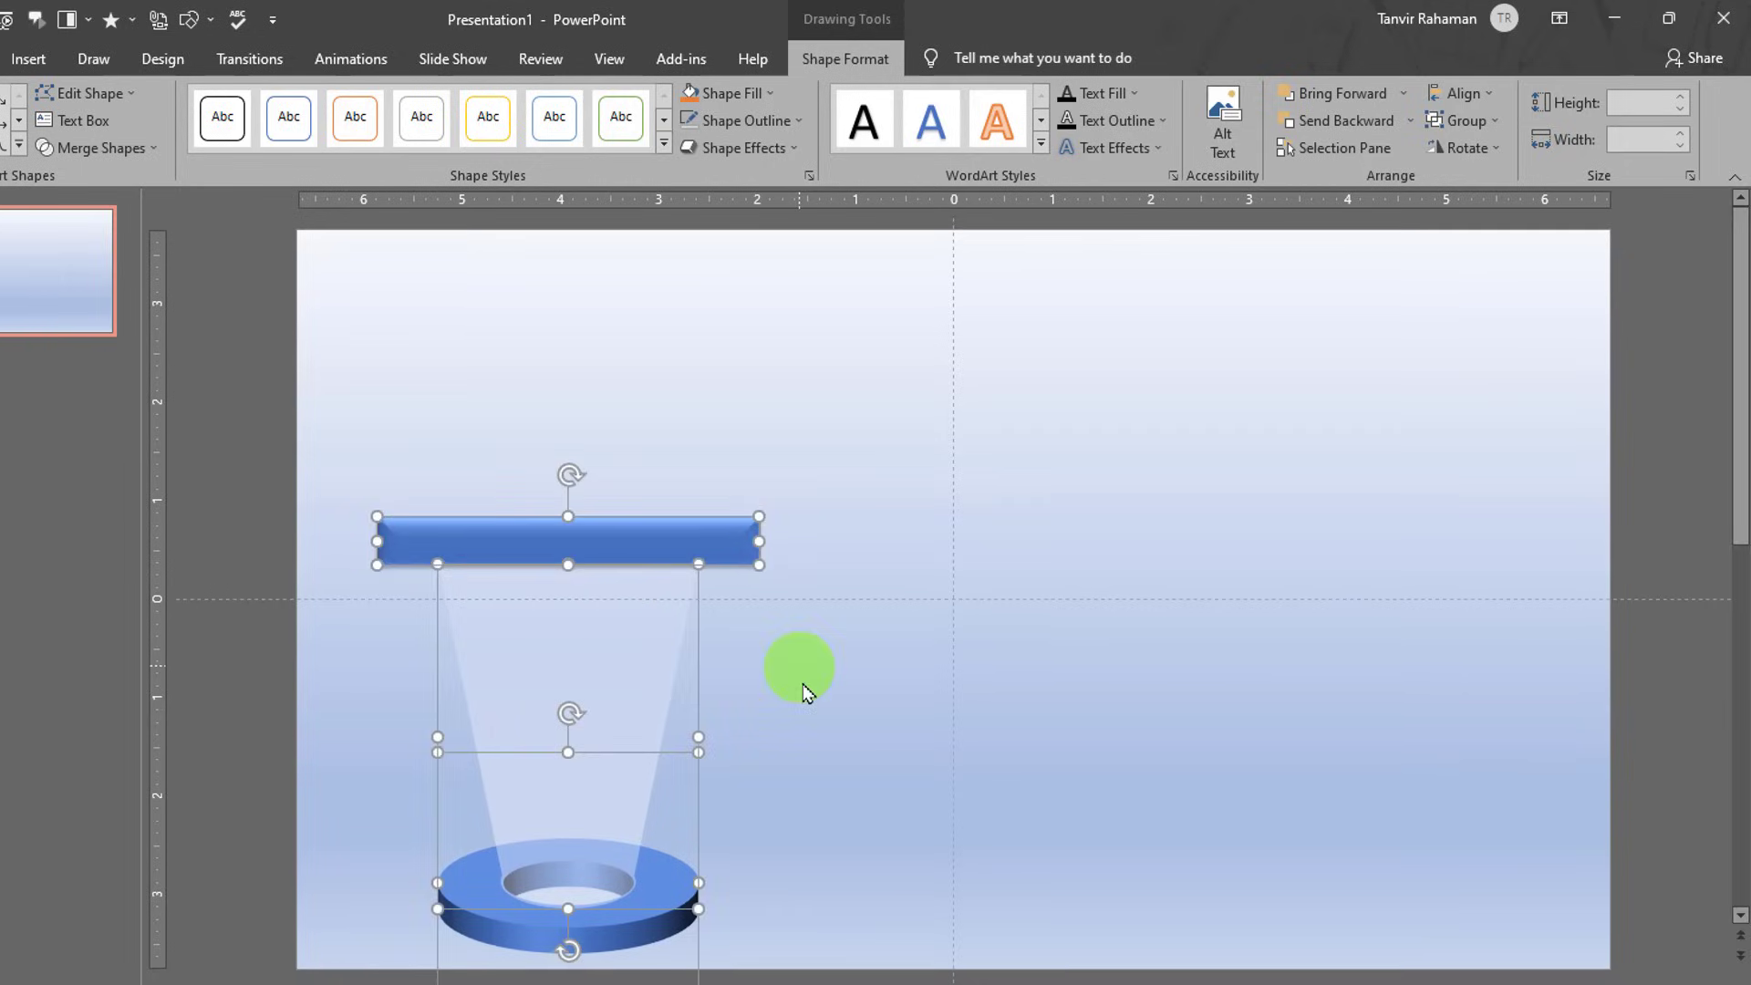
pyautogui.click(812, 696)
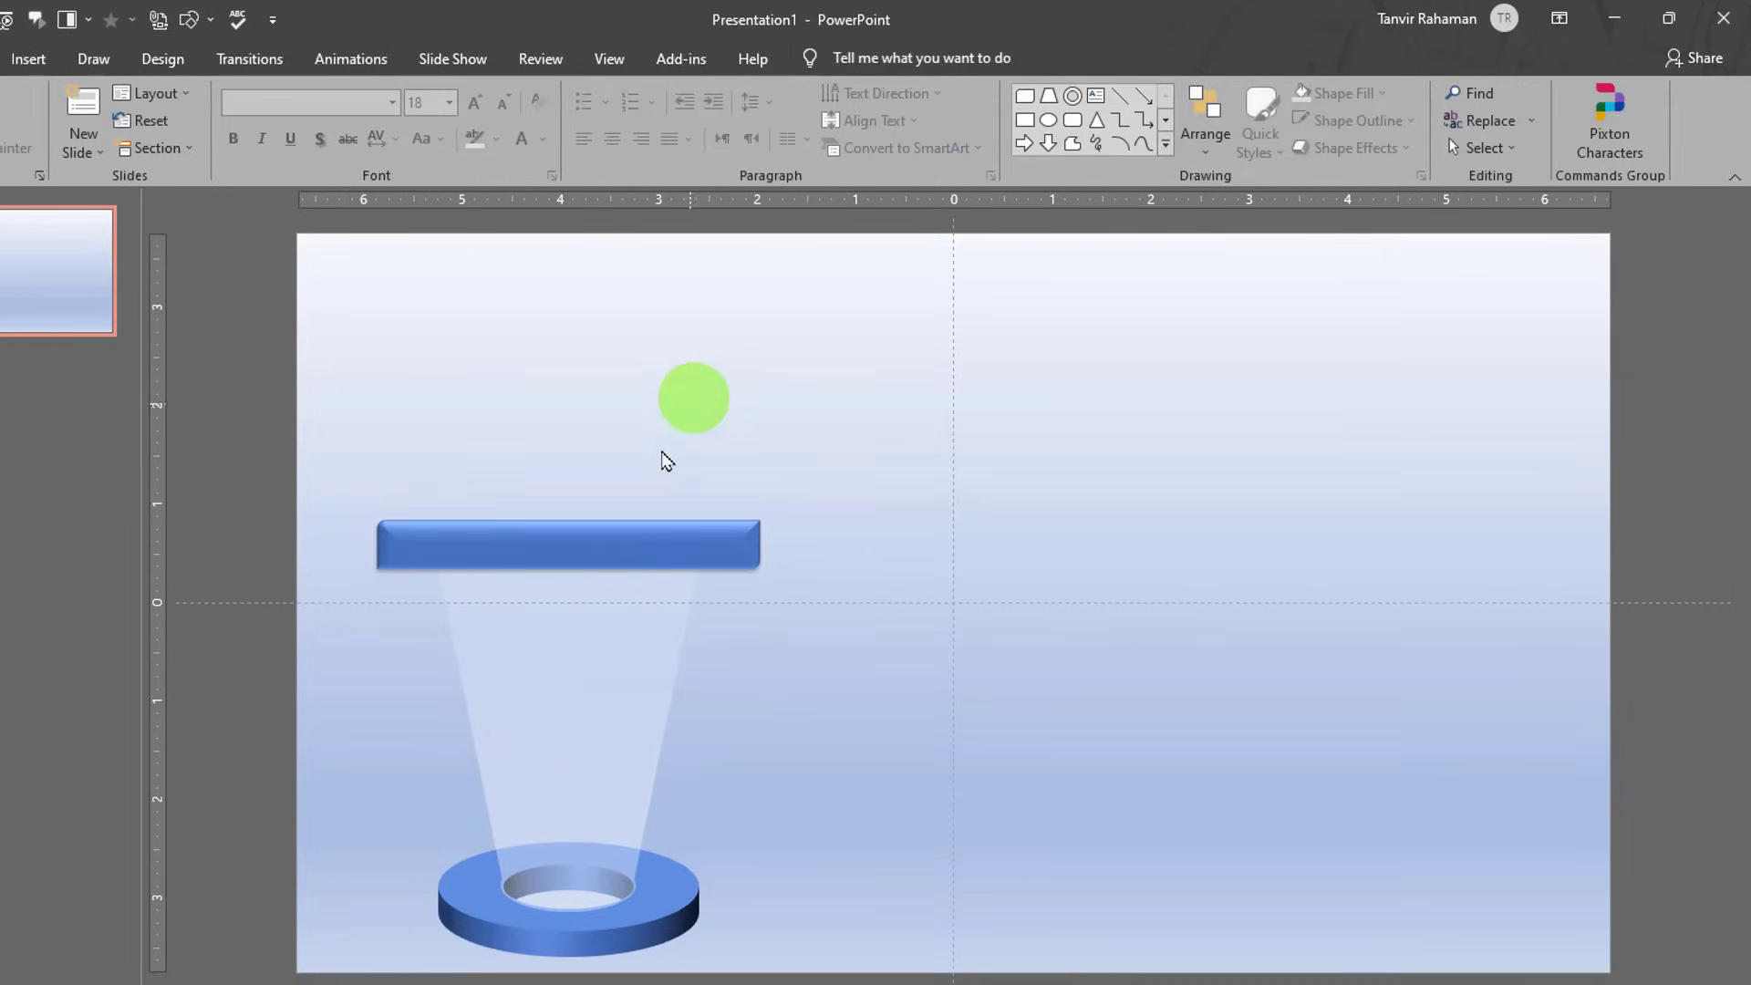
pyautogui.click(608, 529)
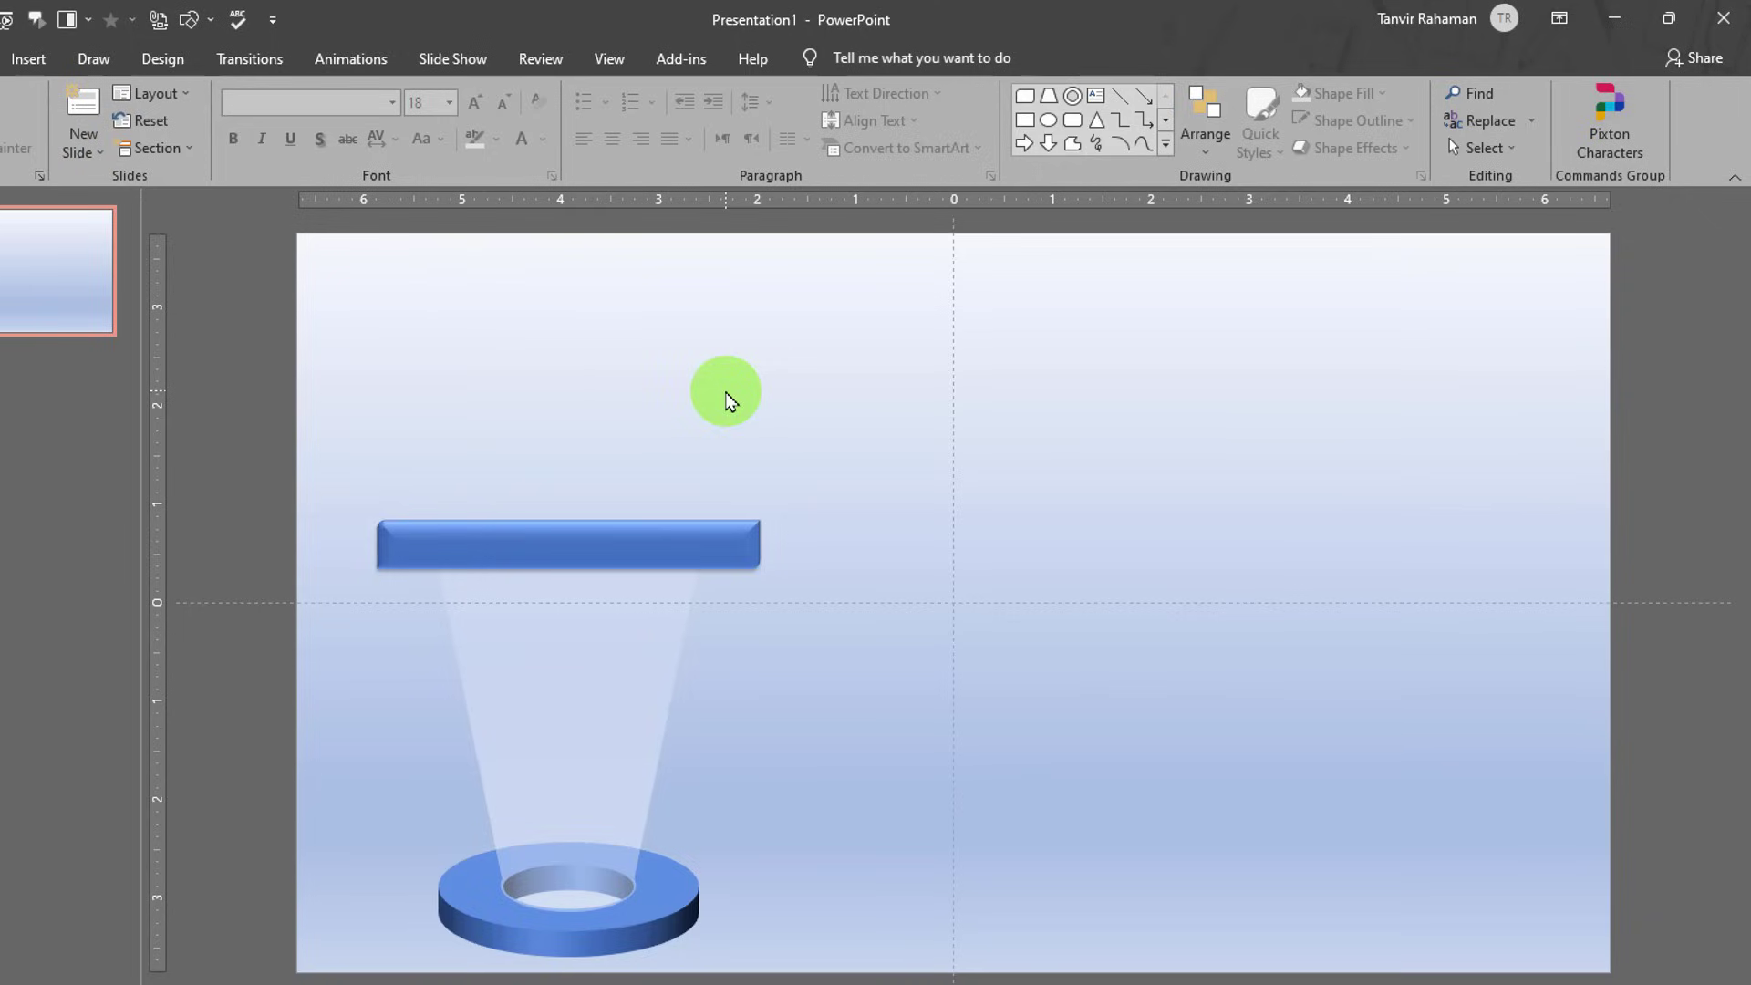
pyautogui.click(33, 60)
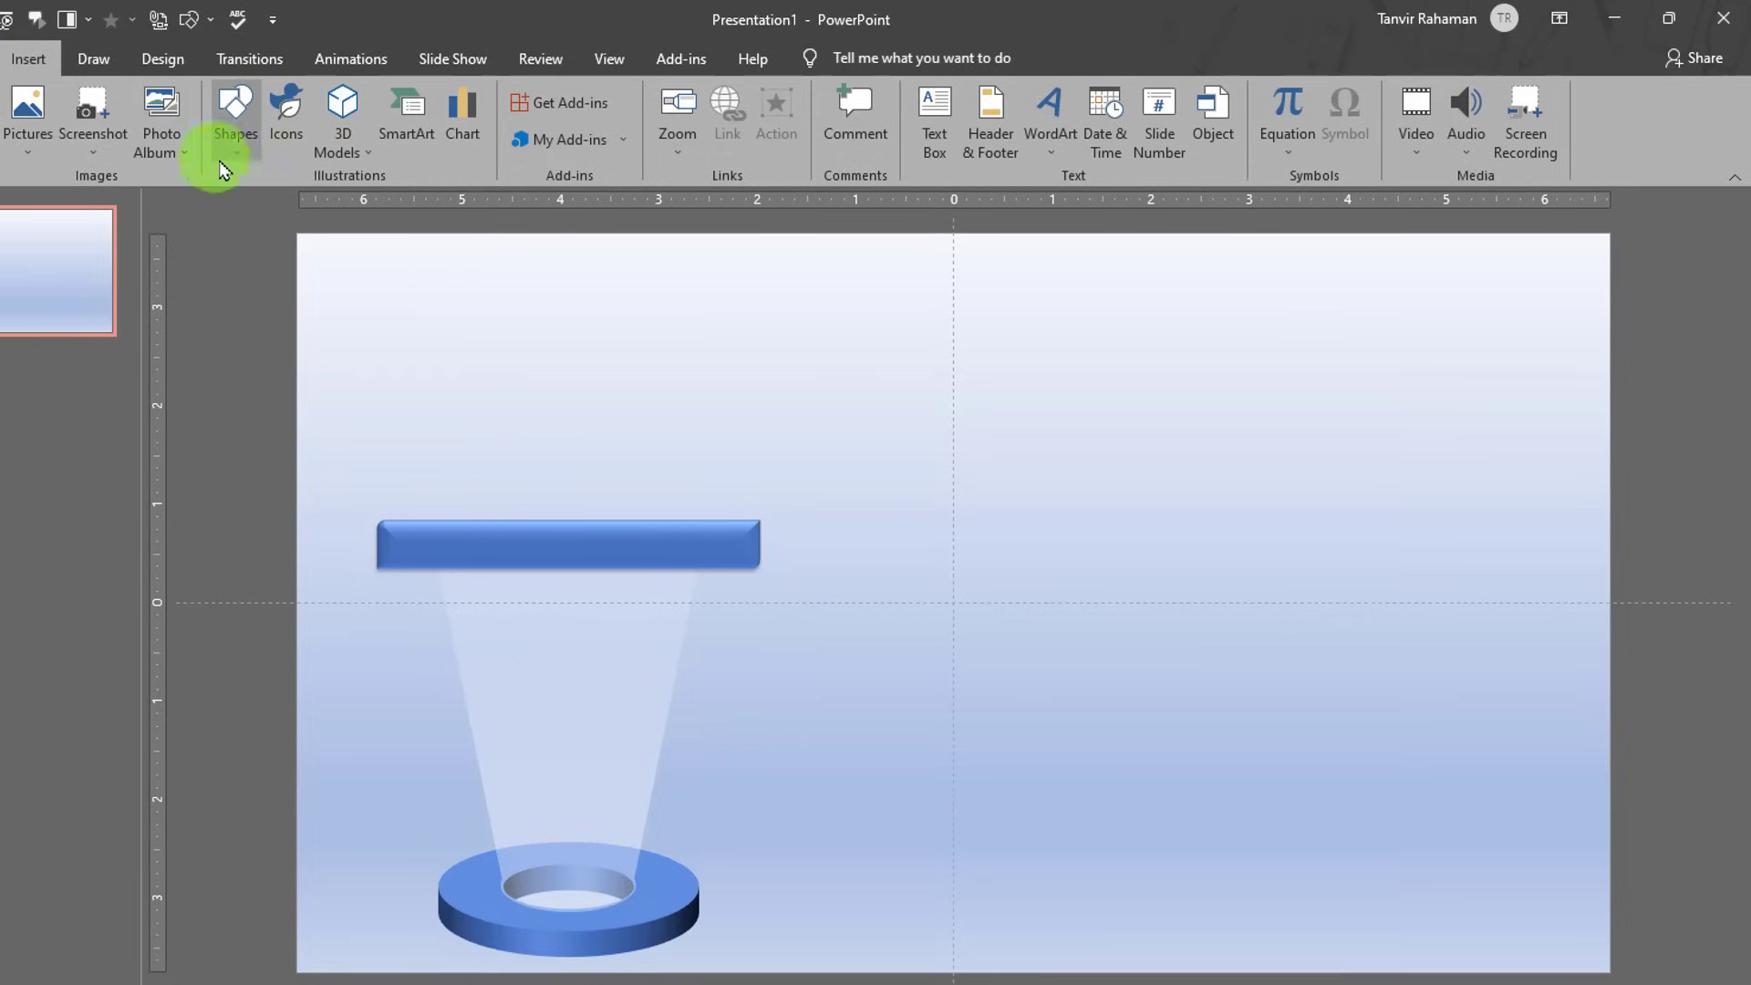
# - Insert the photo cousre-1.png from the Png All Pic folder onto the slide
pyautogui.click(29, 132)
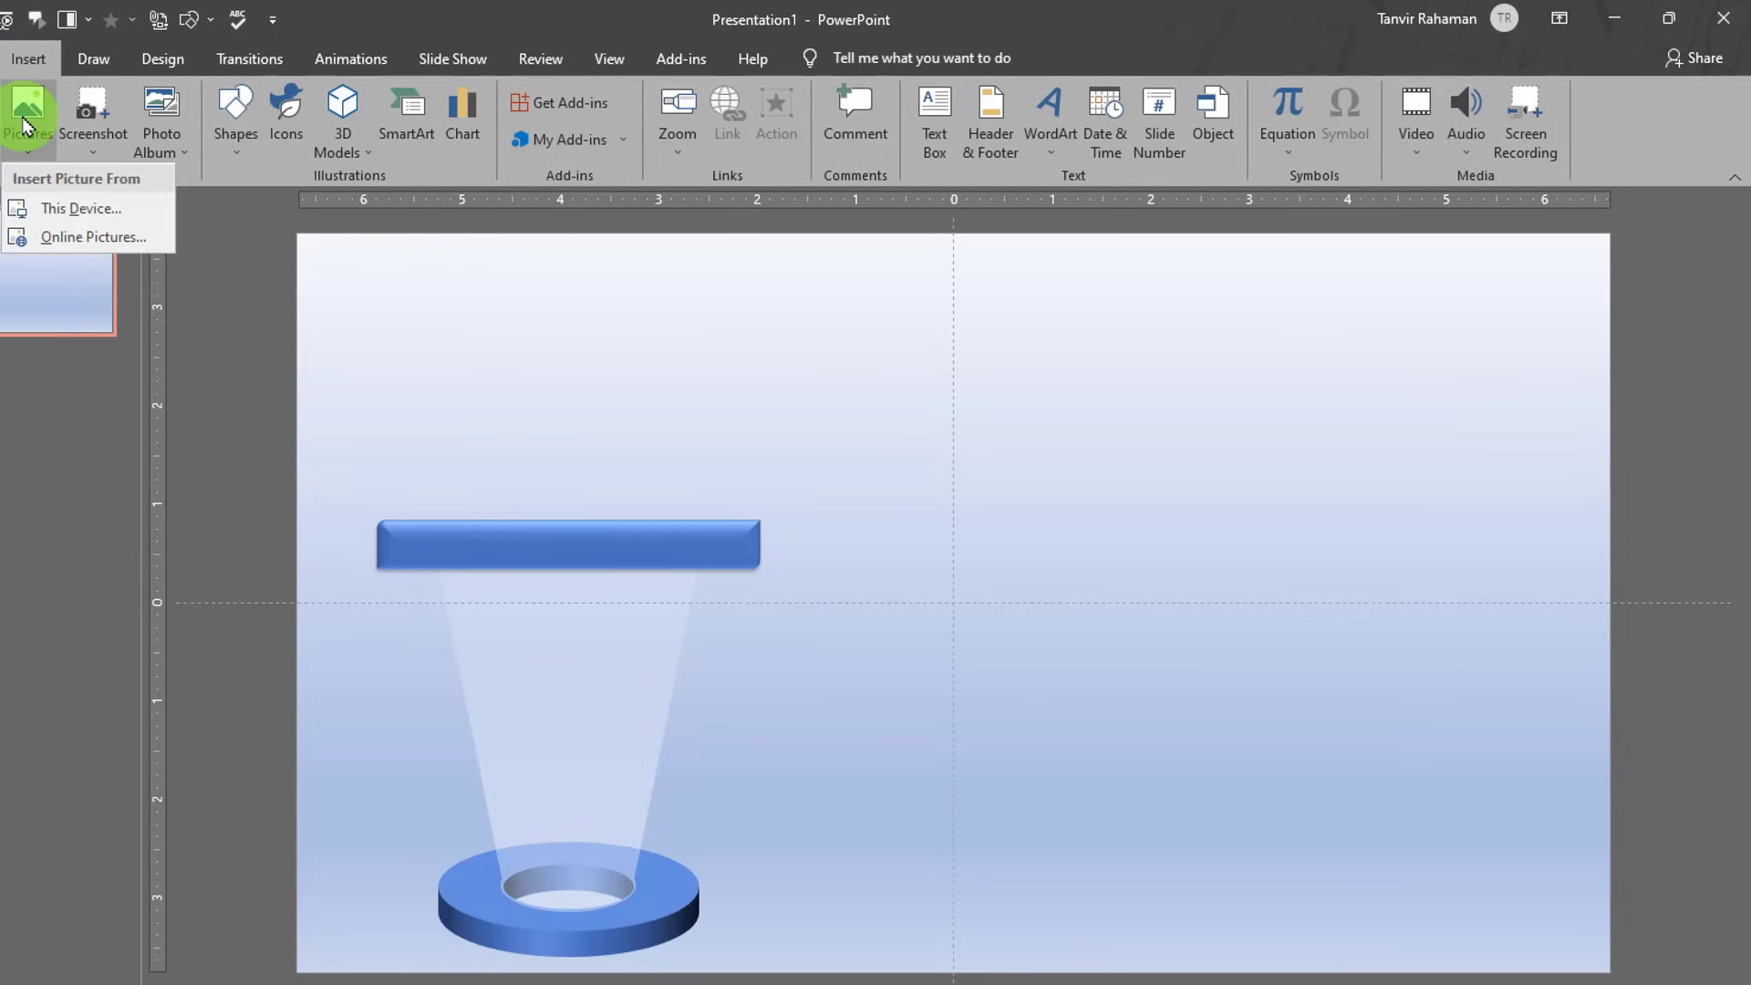
pyautogui.click(89, 212)
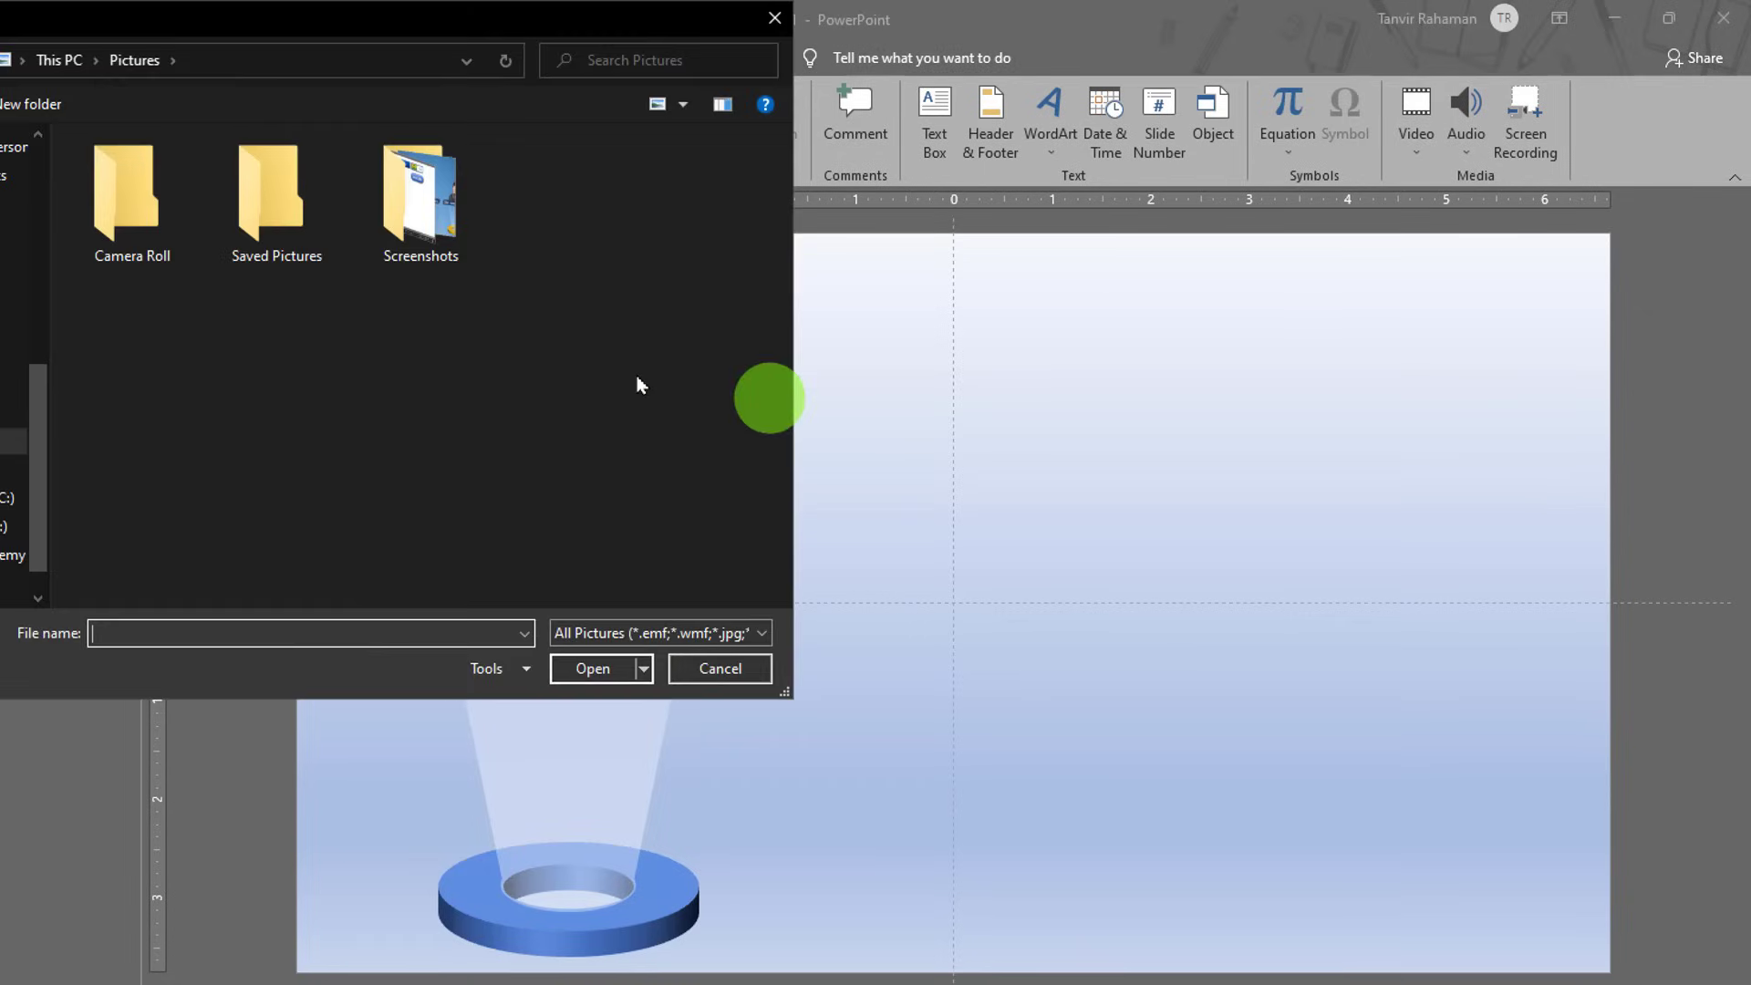
pyautogui.click(14, 554)
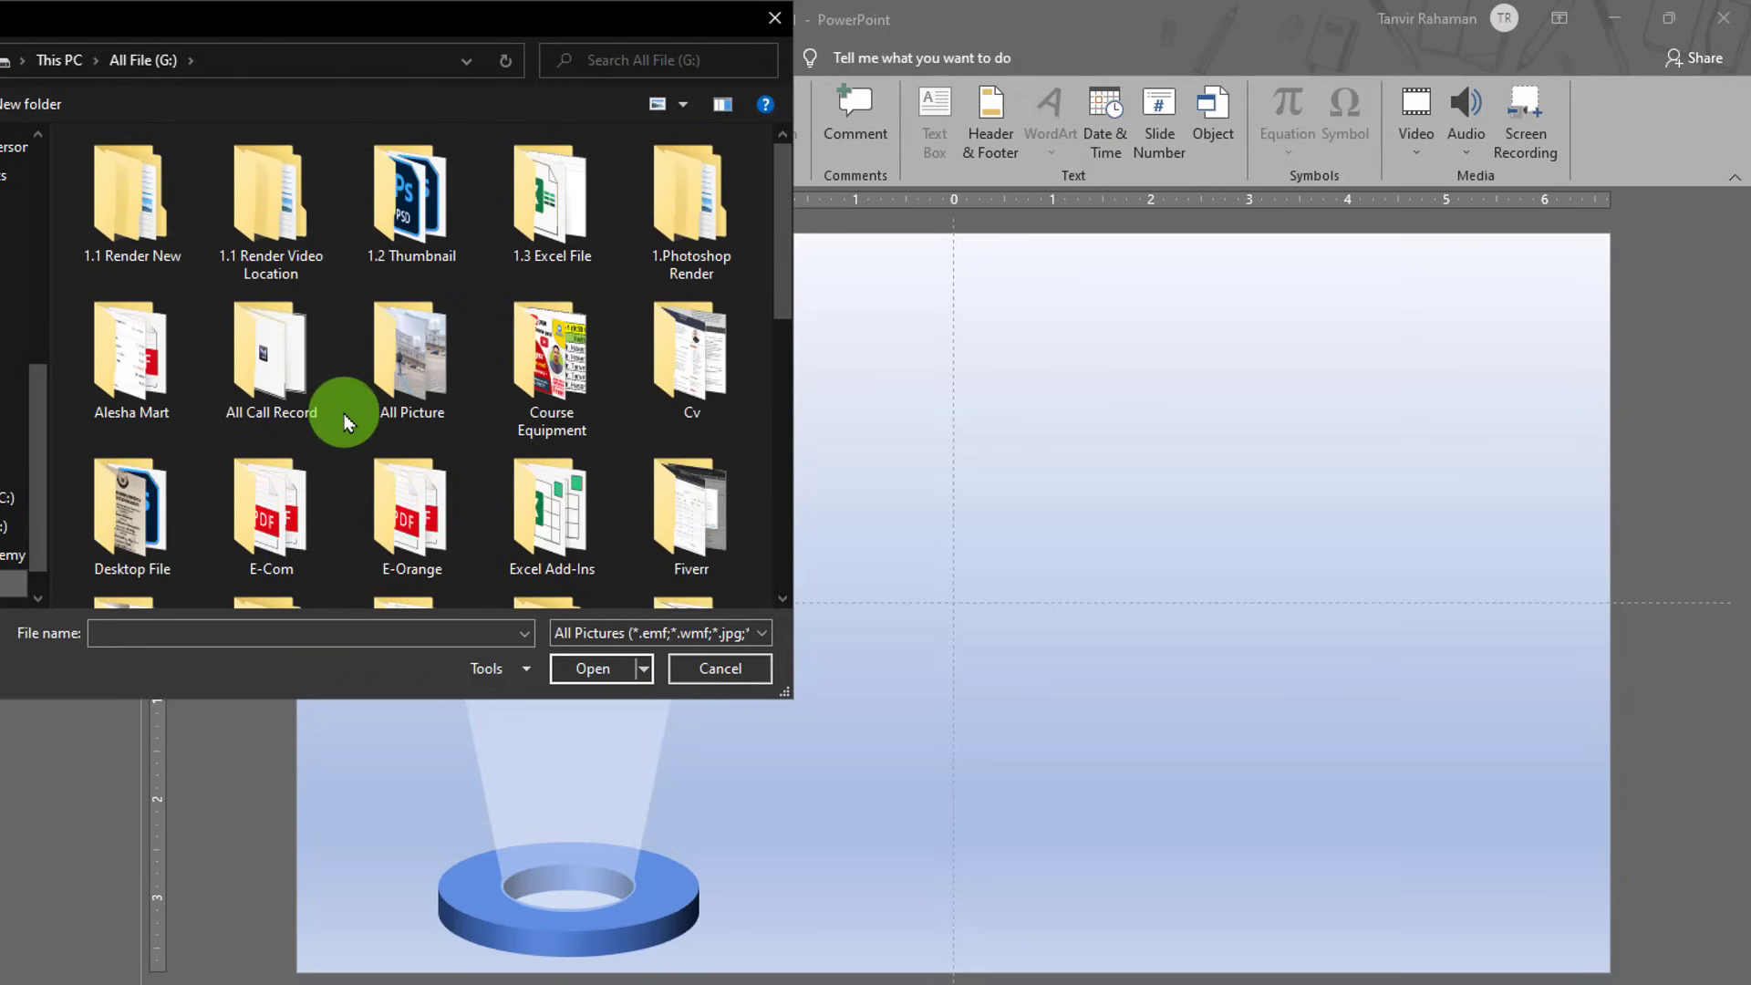
pyautogui.scroll(-3, 345, 415)
pyautogui.scroll(3, 477, 496)
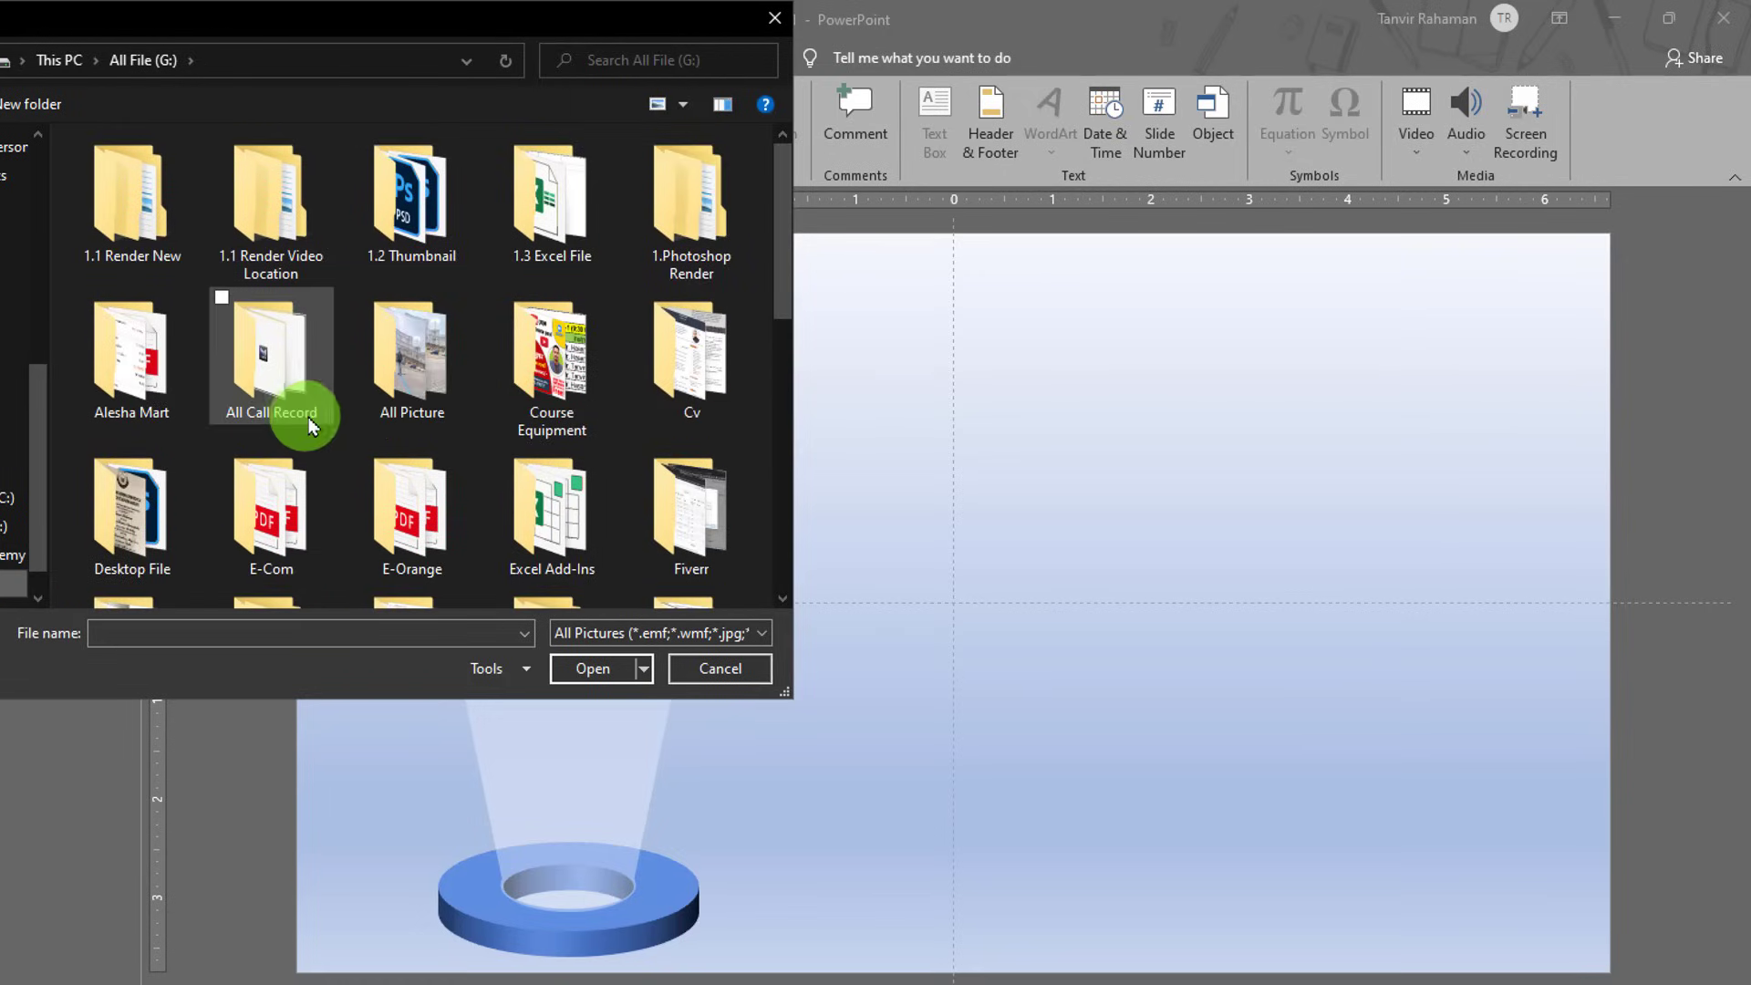
pyautogui.doubleClick(460, 406)
pyautogui.click(392, 337)
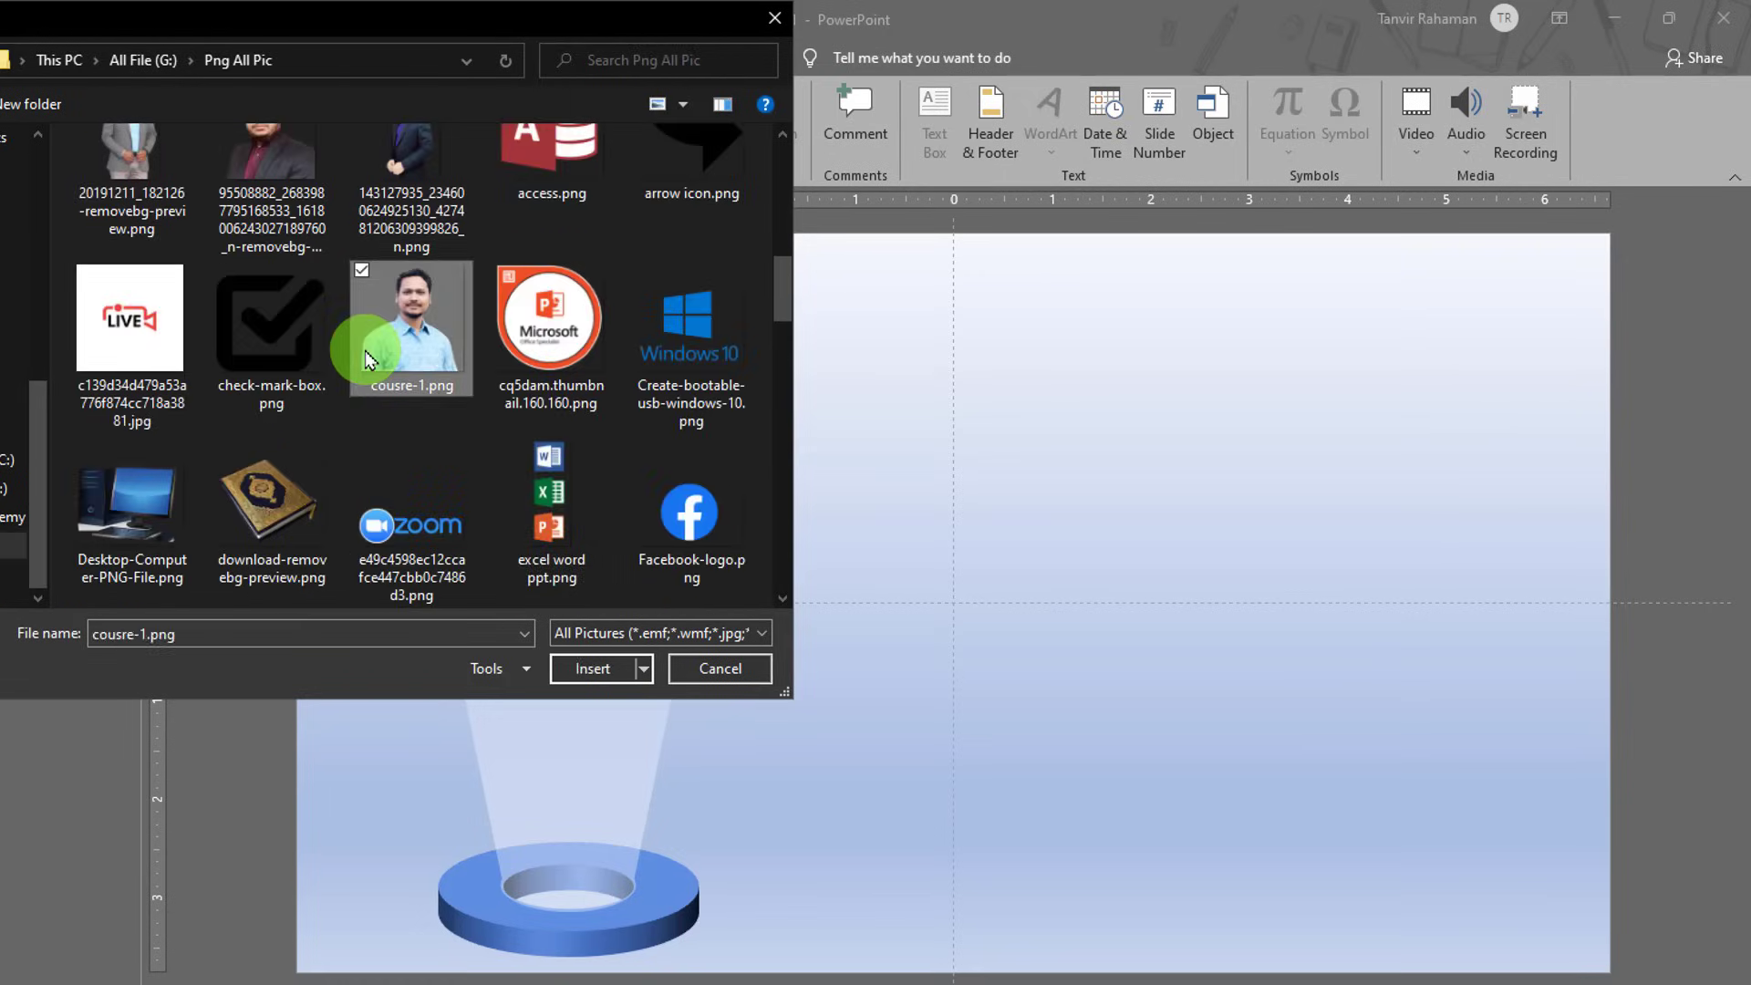
pyautogui.doubleClick(392, 337)
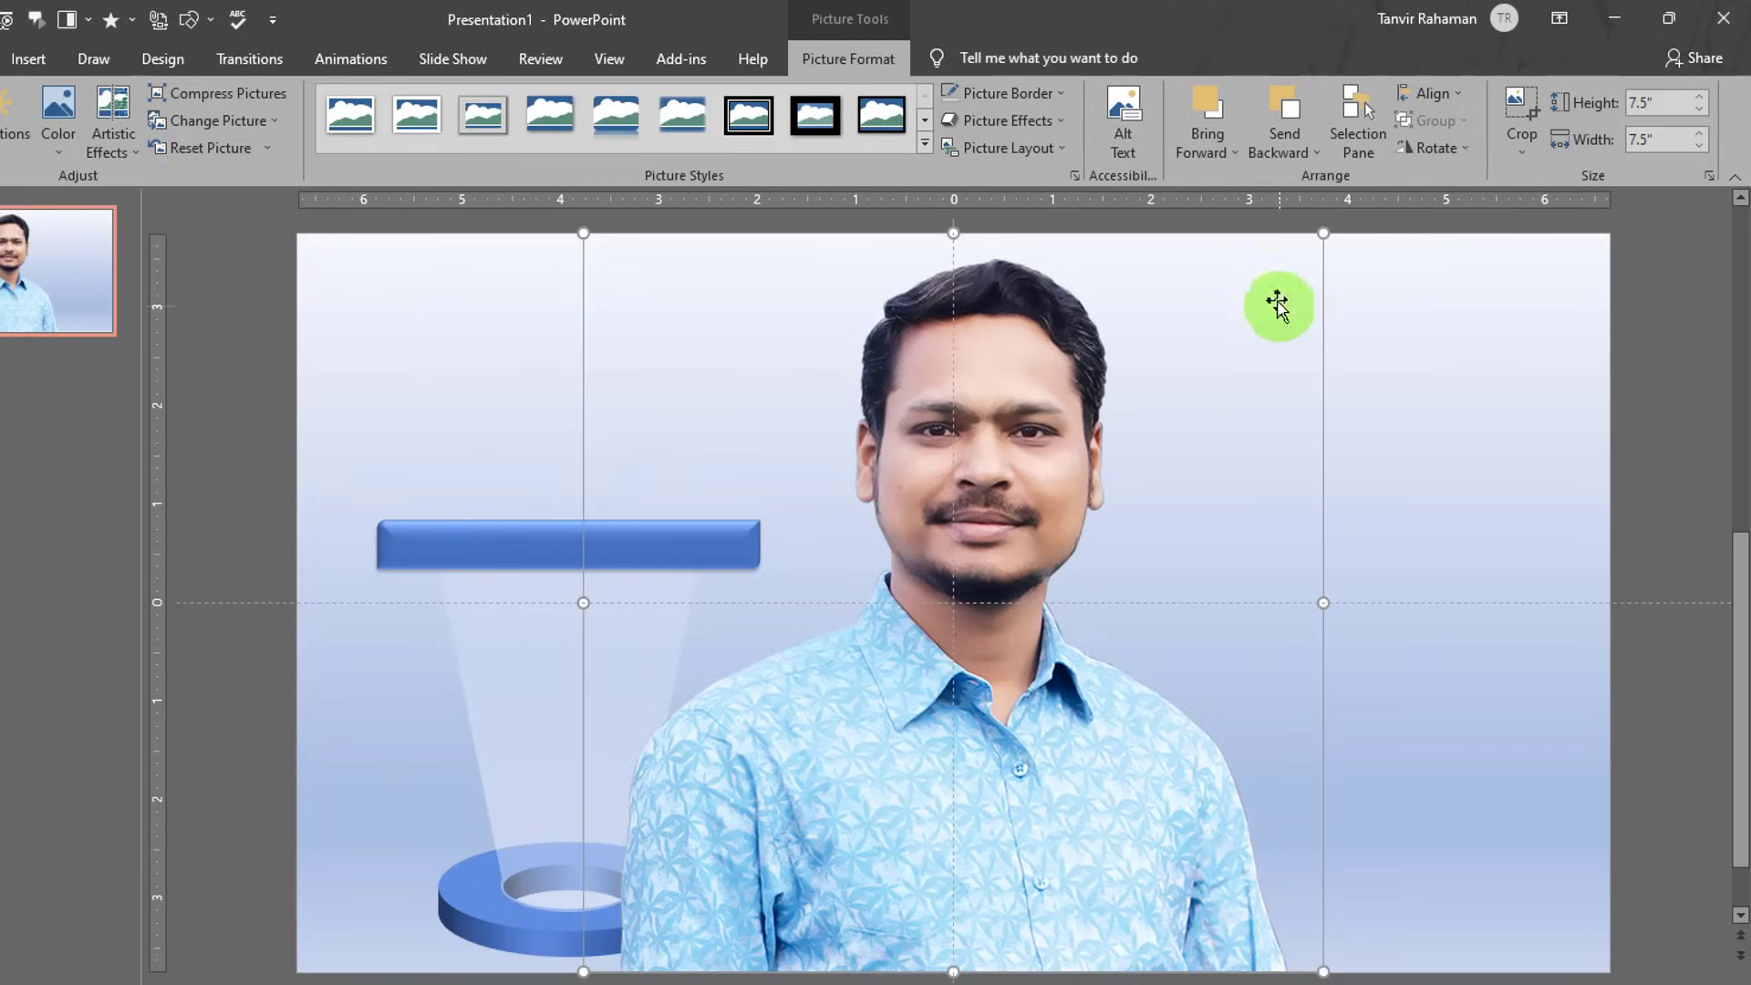
# - Shrink the photo to 2.24 inches square, move it onto the blue bar, and send it behind
pyautogui.moveTo(1325, 235); pyautogui.dragTo(805, 875)
pyautogui.moveTo(732, 921); pyautogui.dragTo(608, 470)
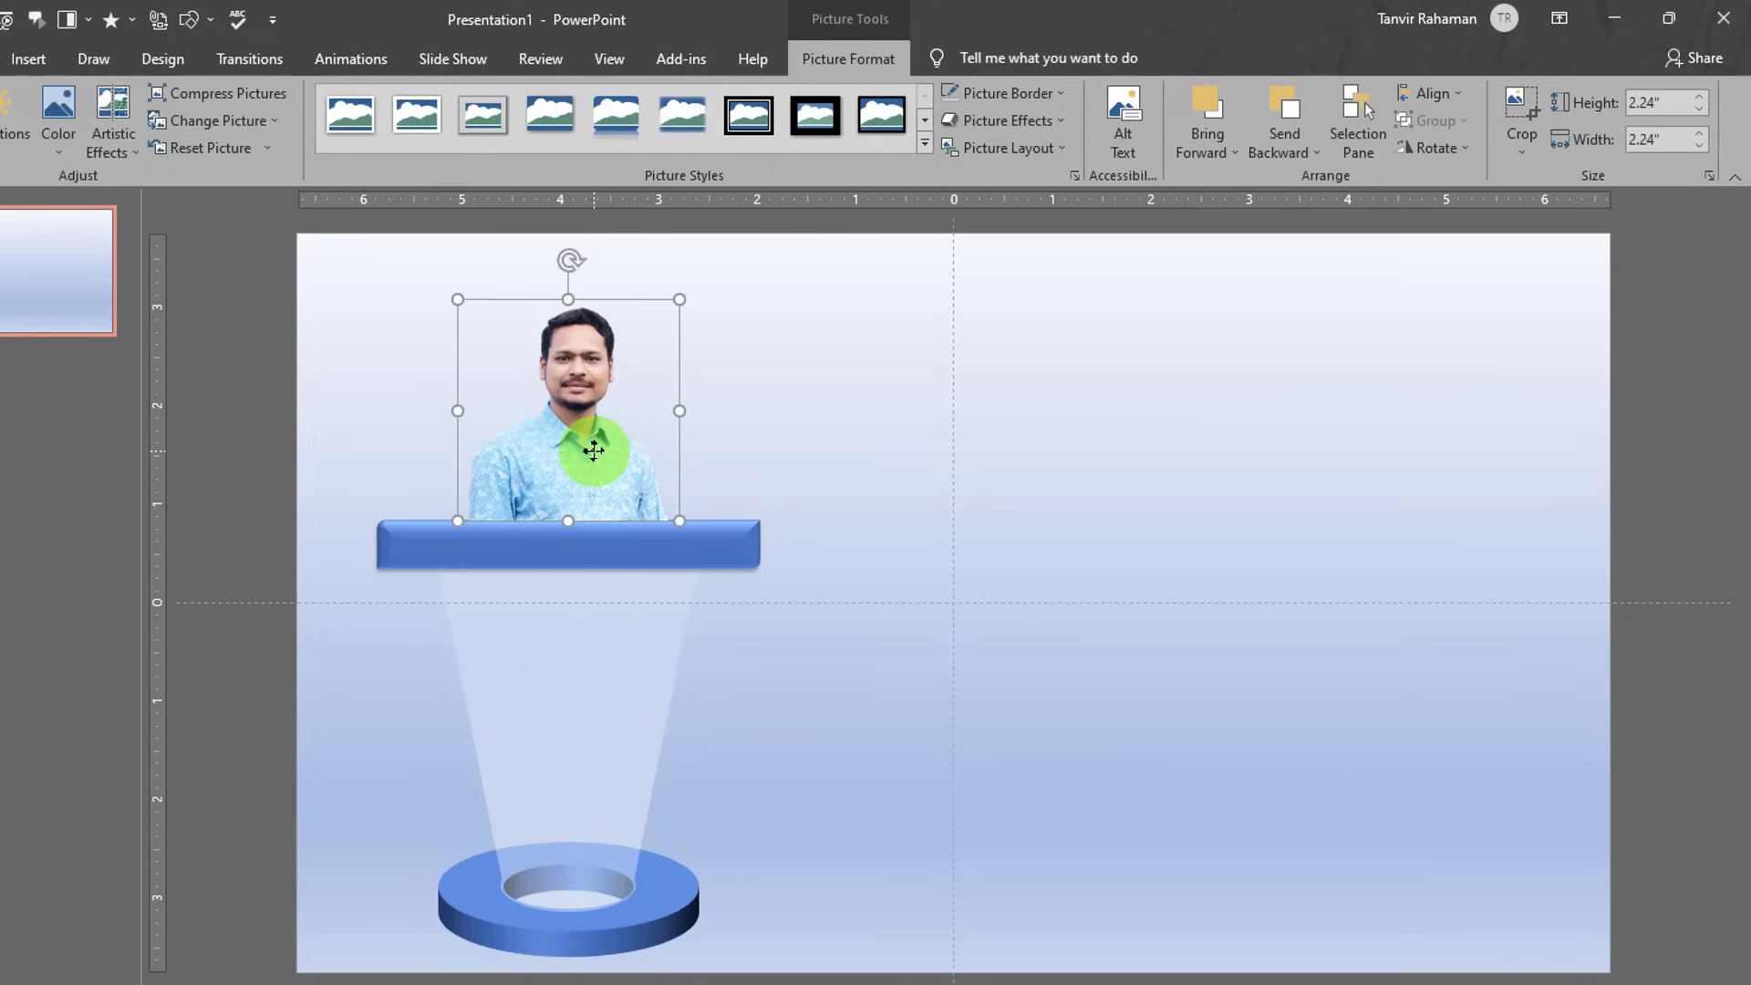
pyautogui.rightClick(594, 450)
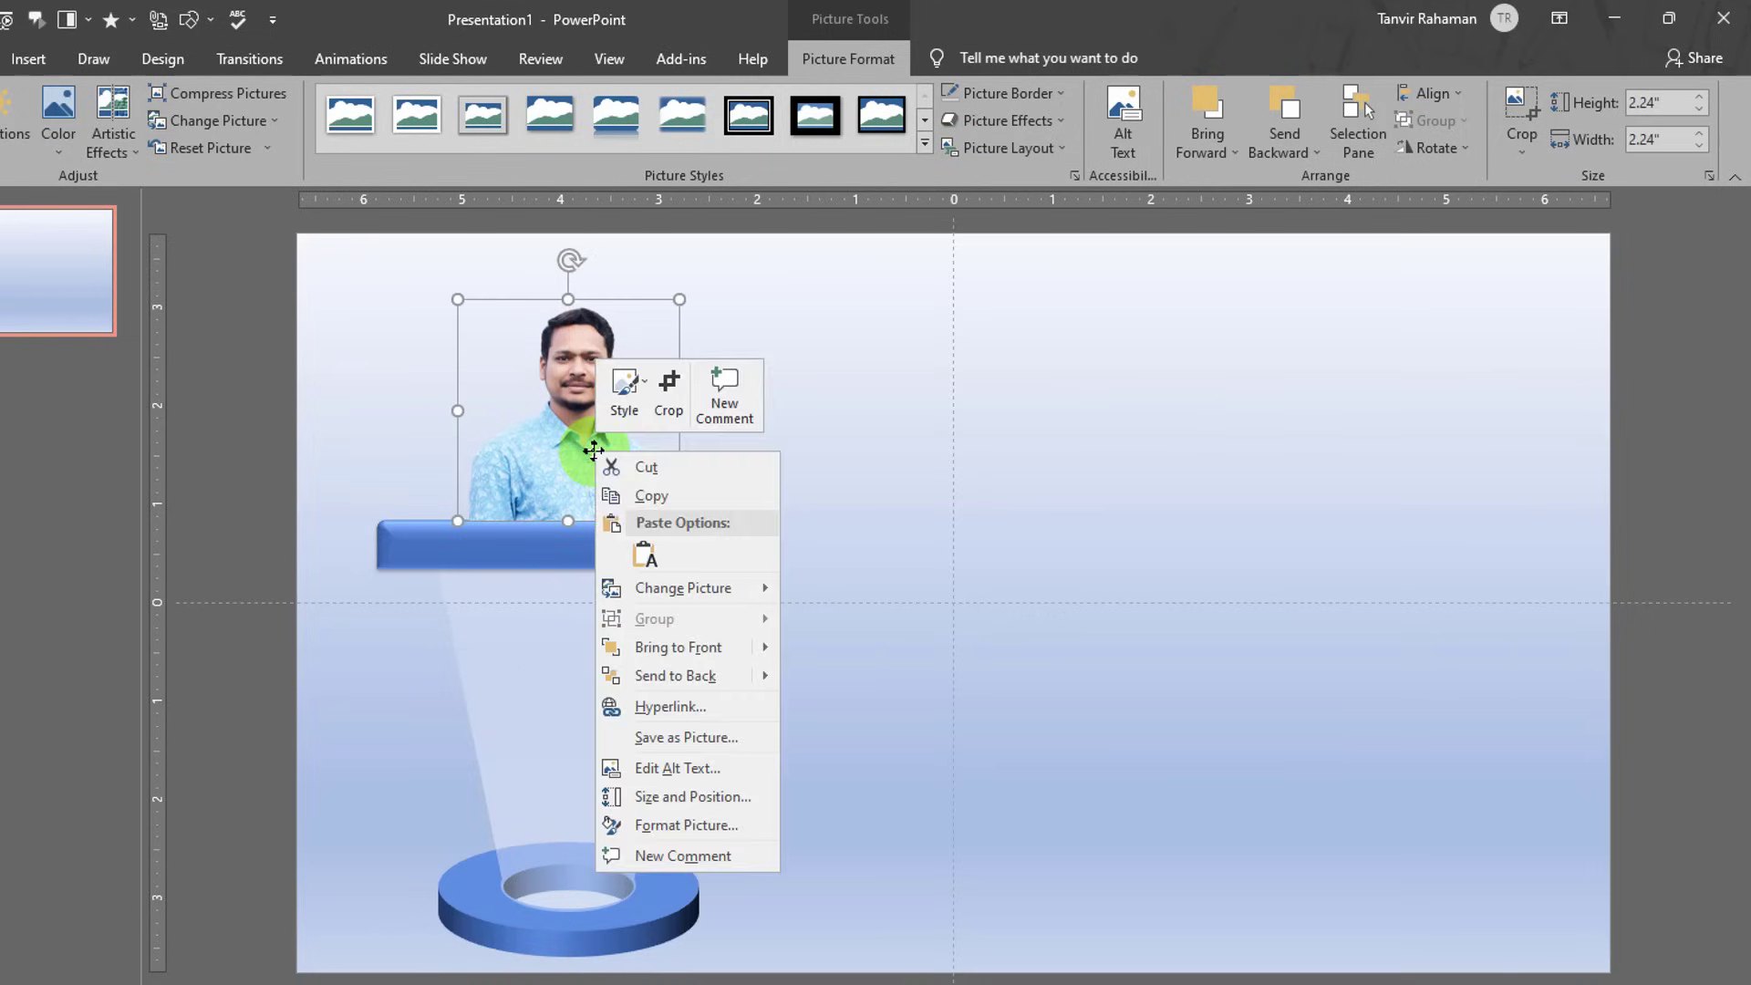
pyautogui.click(652, 680)
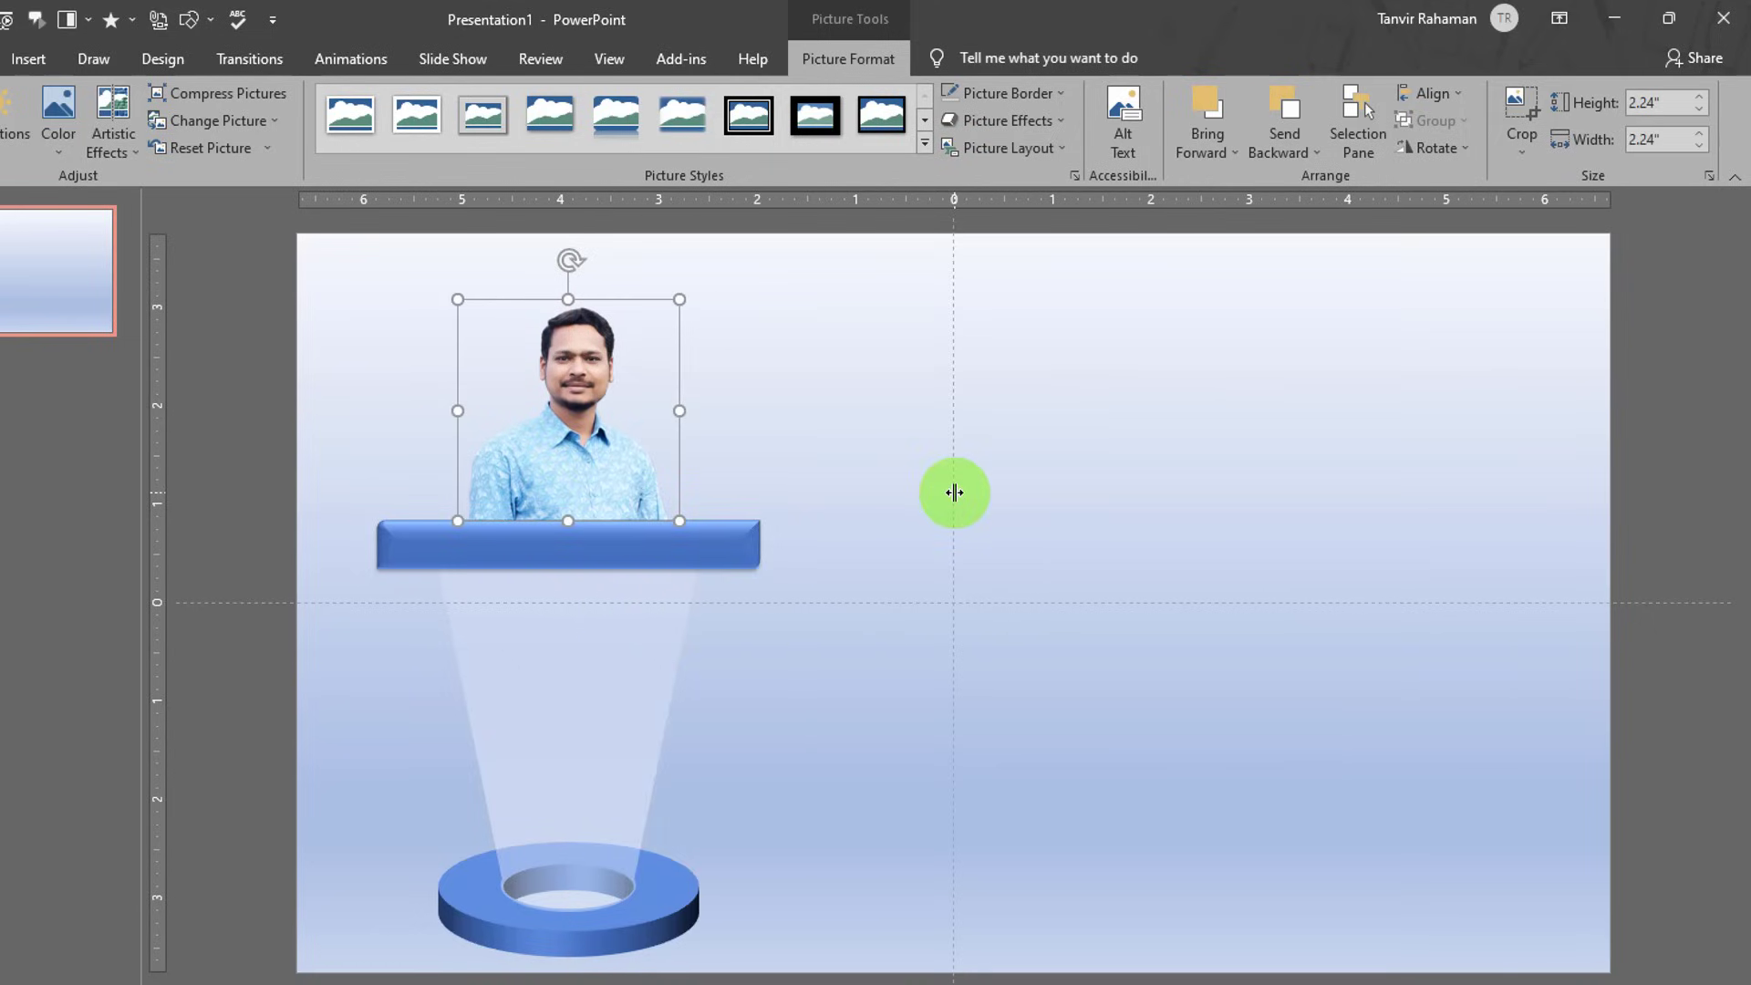
pyautogui.hotkey('ctrl', 'Down')
pyautogui.hotkey('ctrl', 'Down')
pyautogui.hotkey('ctrl', 'Down')
pyautogui.hotkey('ctrl', 'Down')
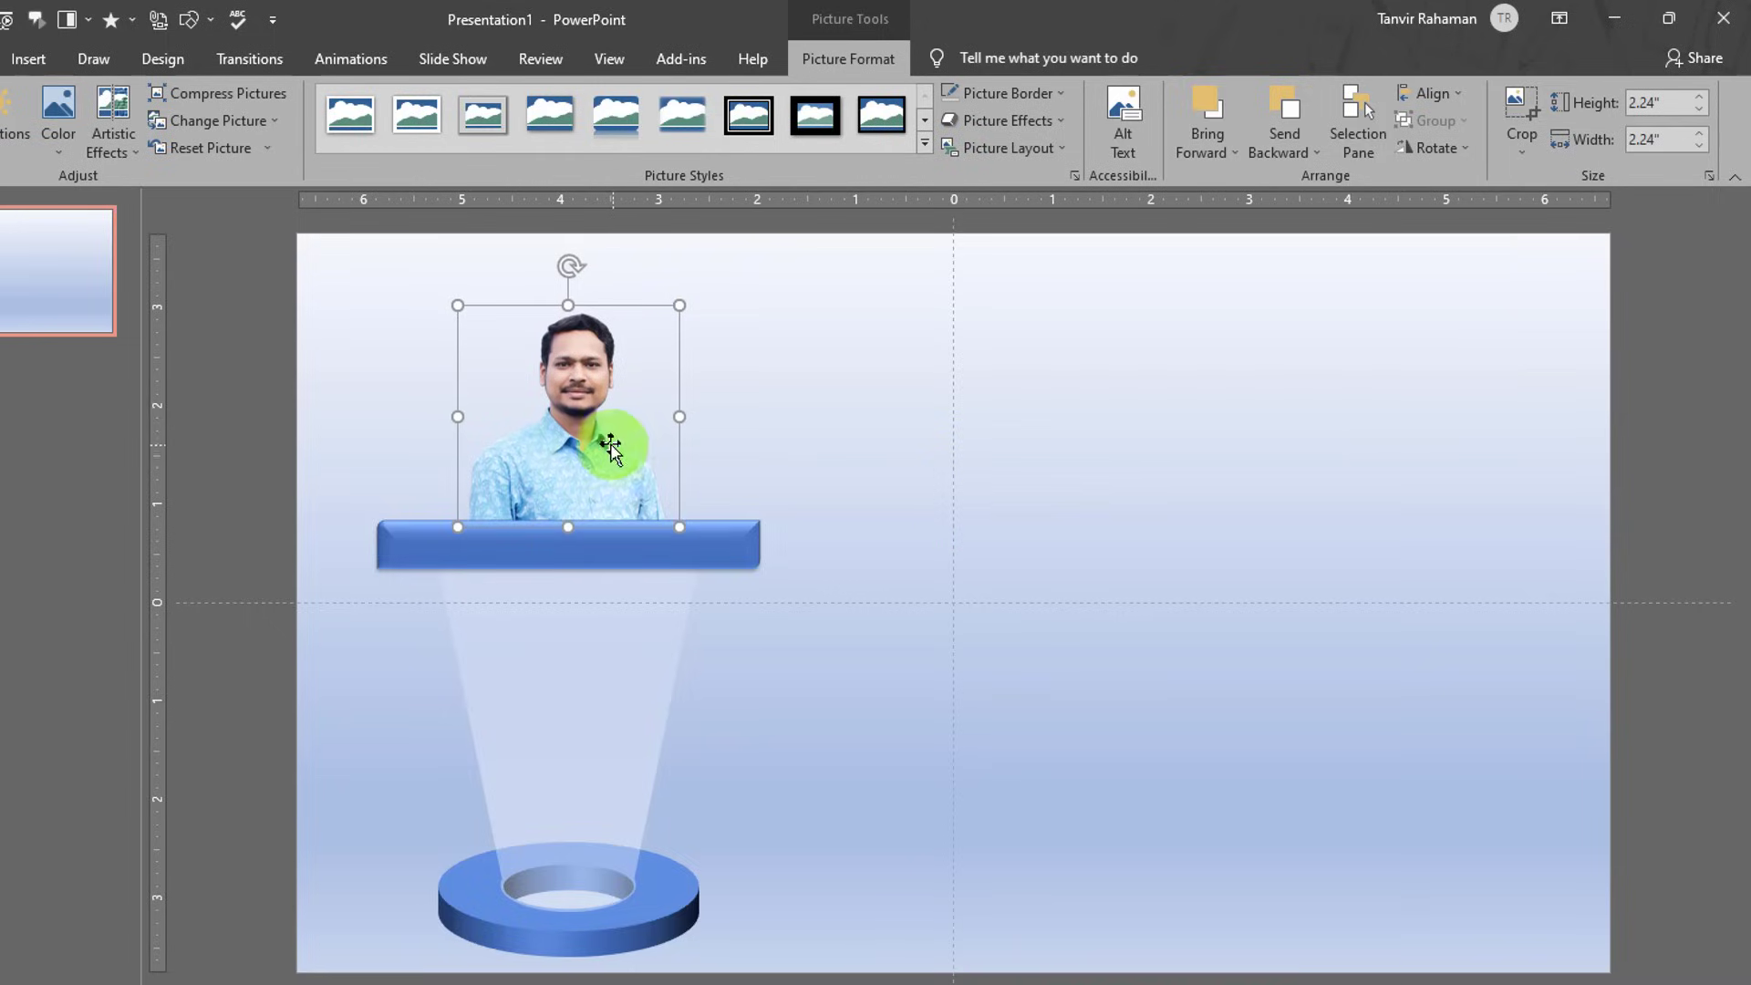
pyautogui.click(844, 527)
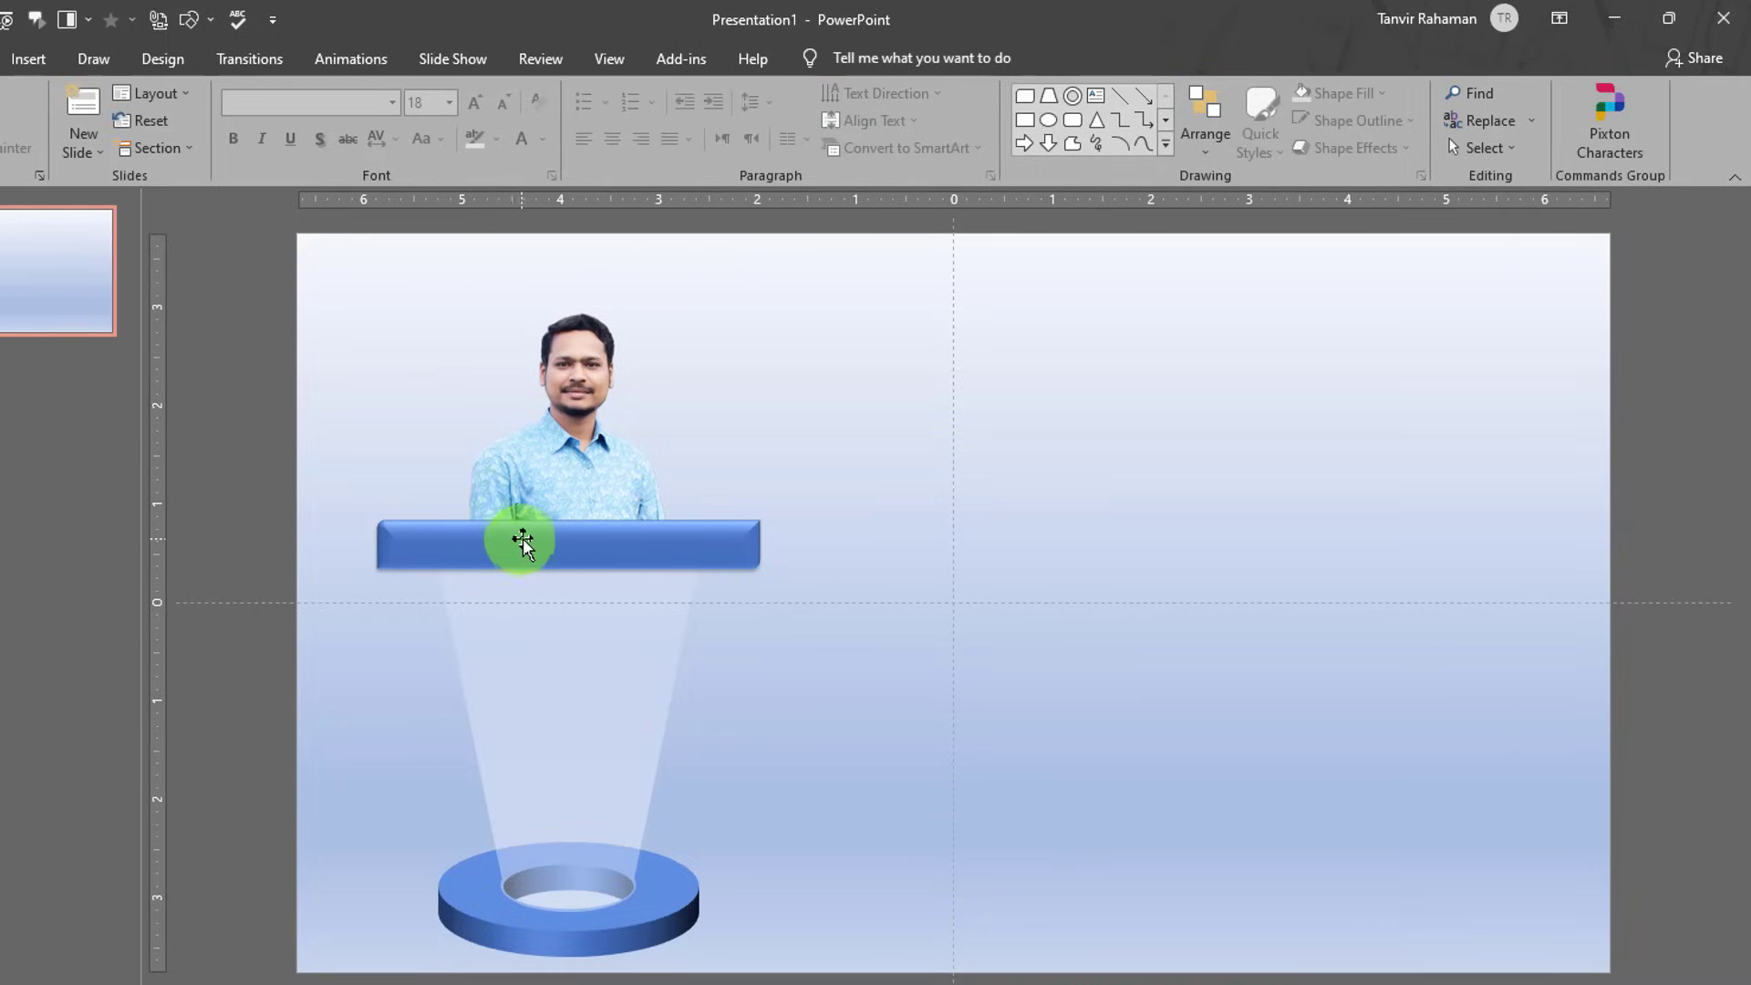
# - Add a text box containing 'CEO:' on the slide
pyautogui.click(1086, 98)
pyautogui.moveTo(813, 366); pyautogui.dragTo(1002, 455)
pyautogui.write('CEO:')
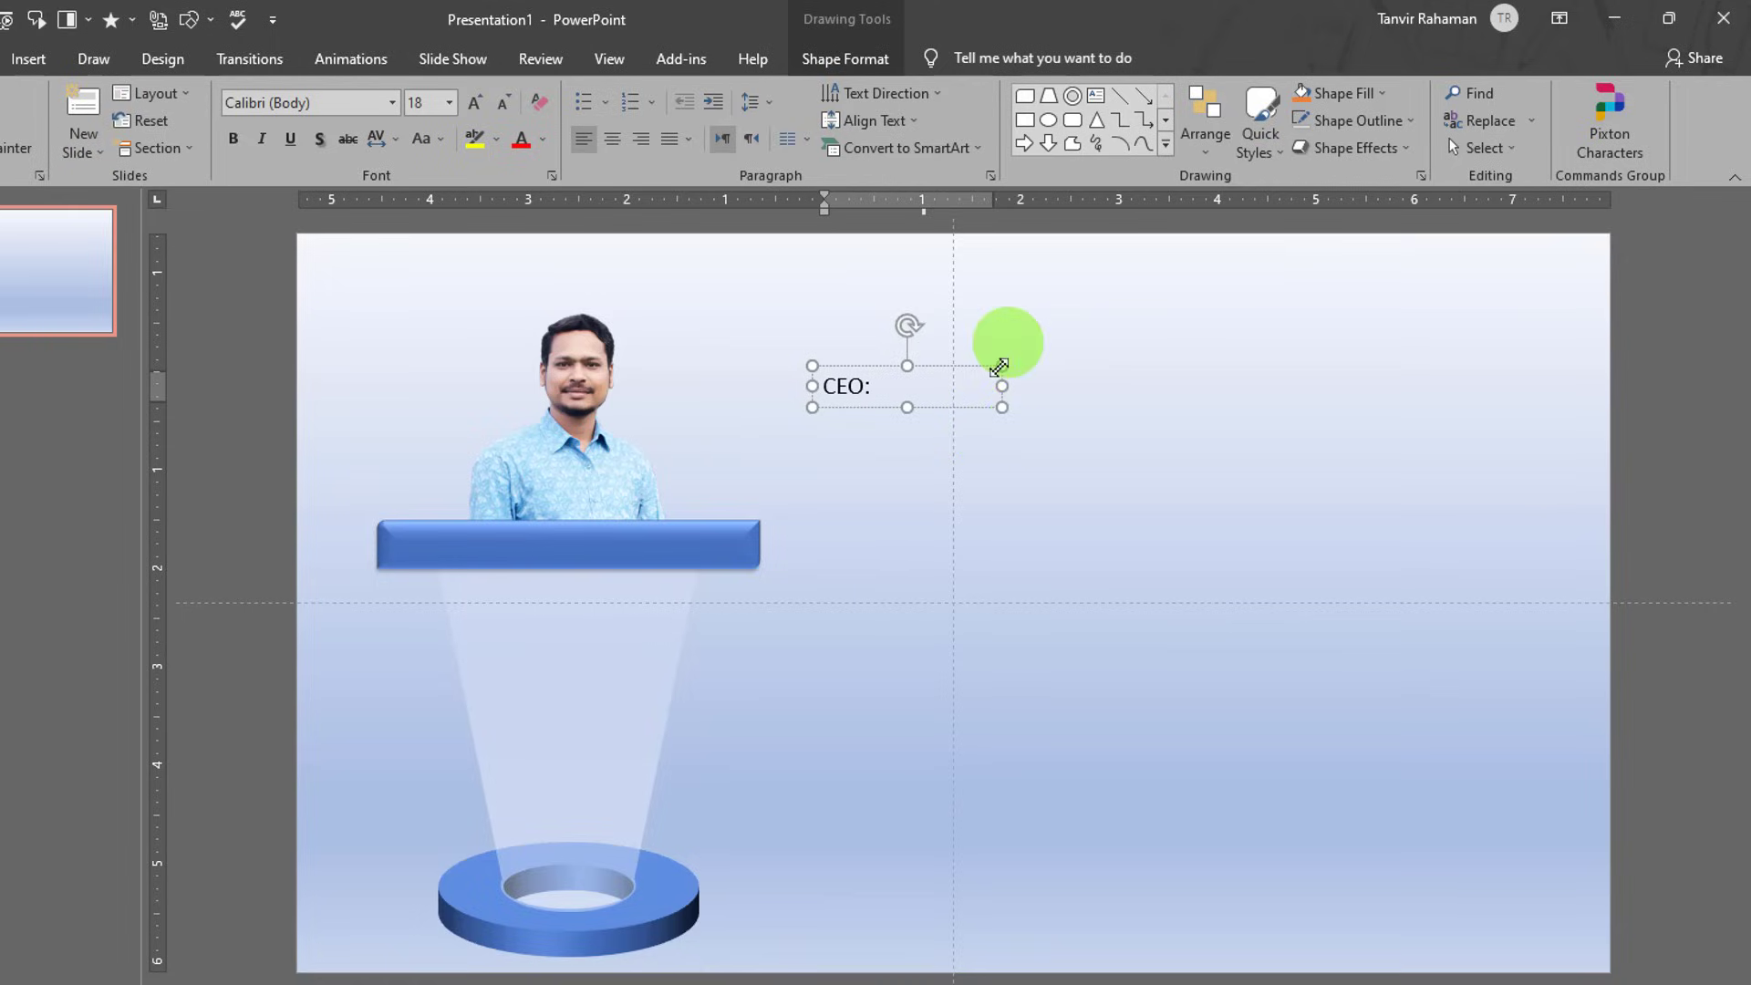
pyautogui.click(998, 383)
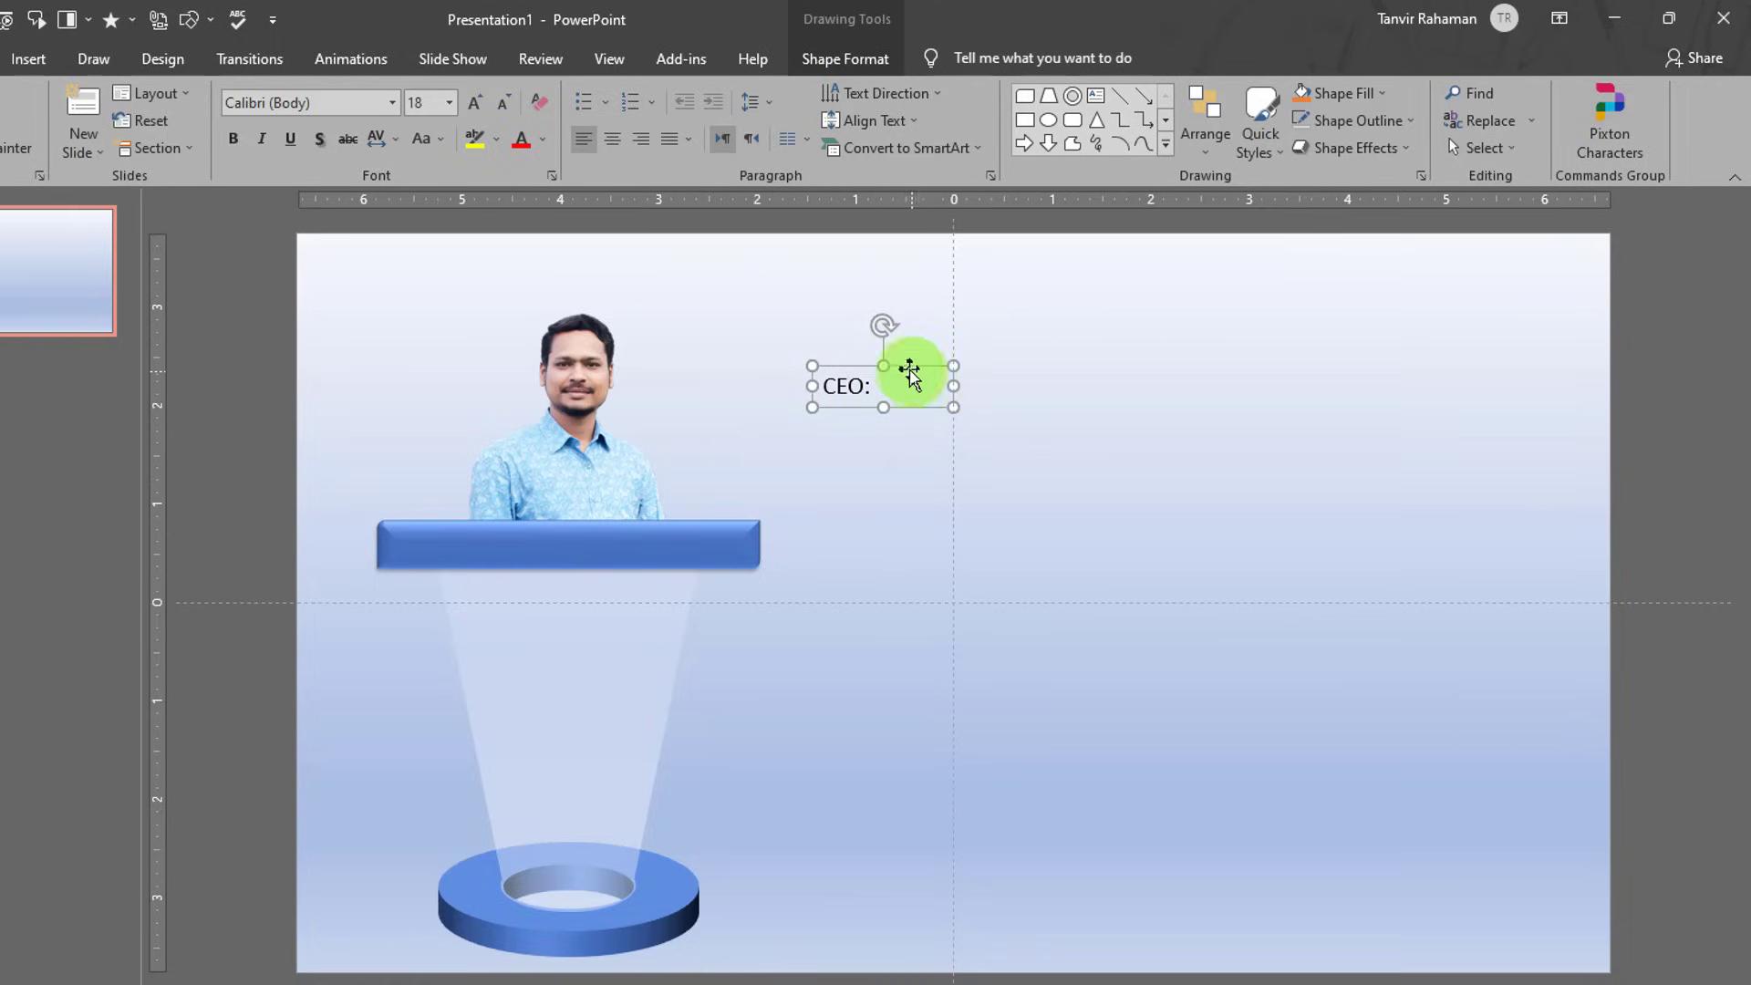
pyautogui.moveTo(907, 371); pyautogui.dragTo(897, 443)
# - Make the CEO: text bold at 20 pt and move it onto the blue bar
pyautogui.doubleClick(839, 461)
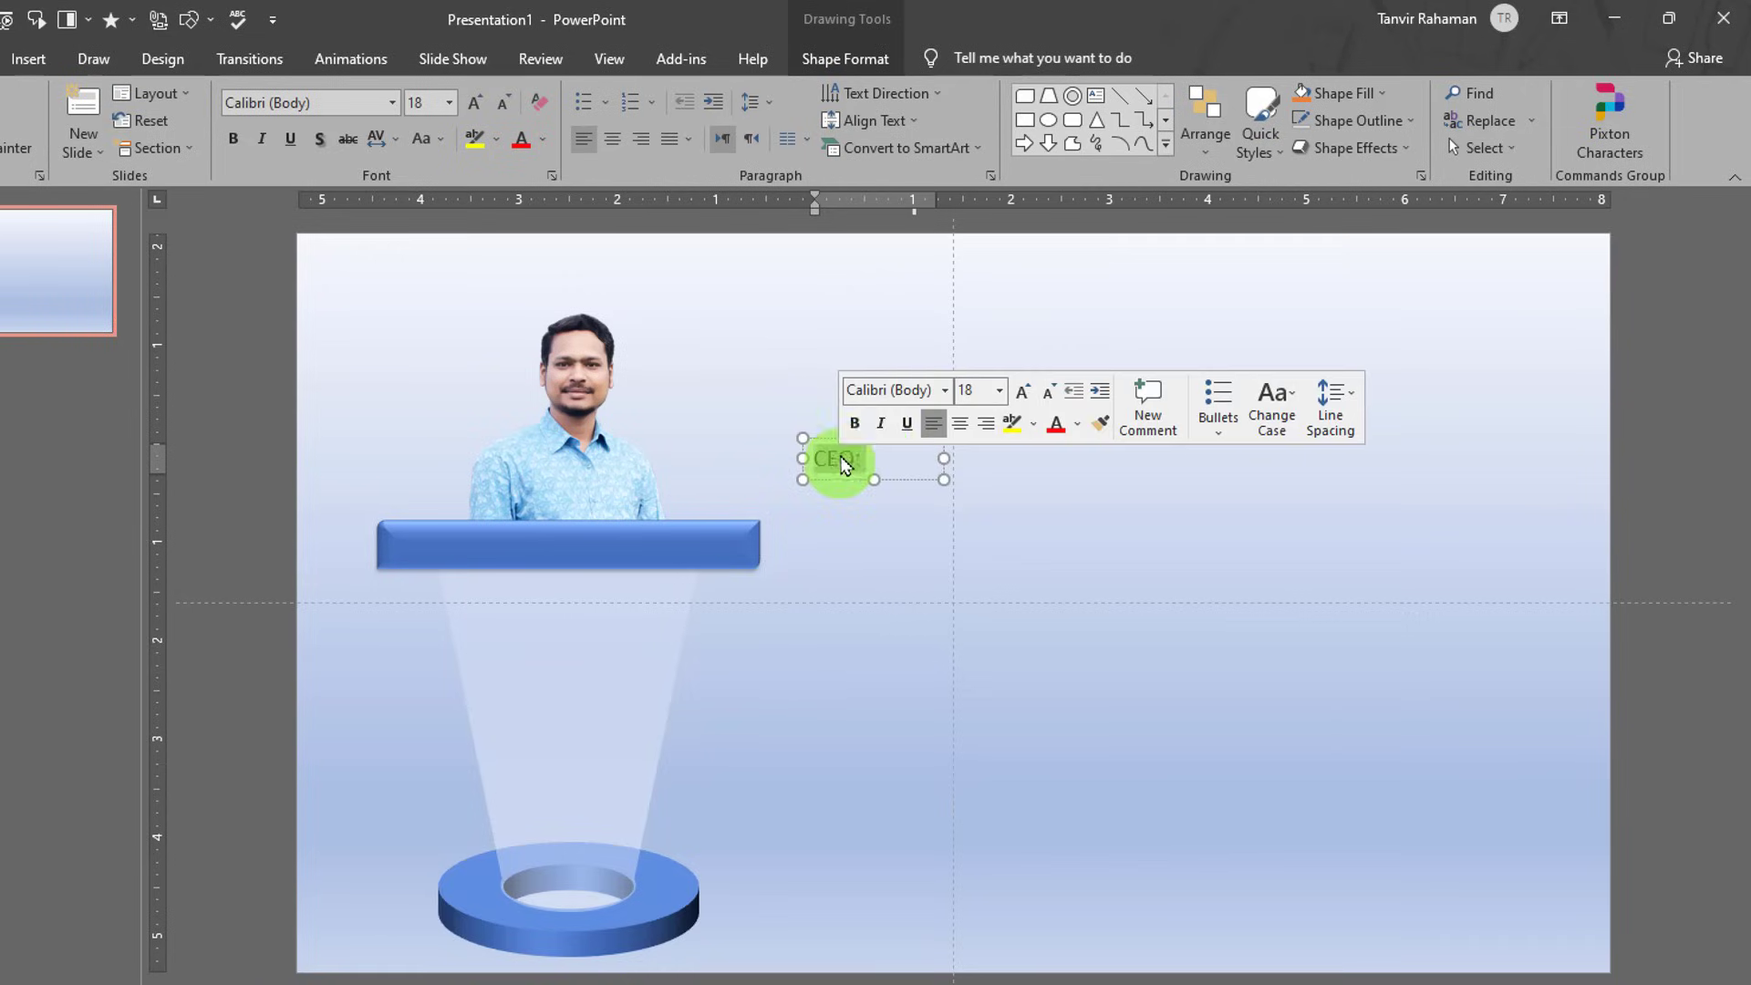
pyautogui.click(855, 423)
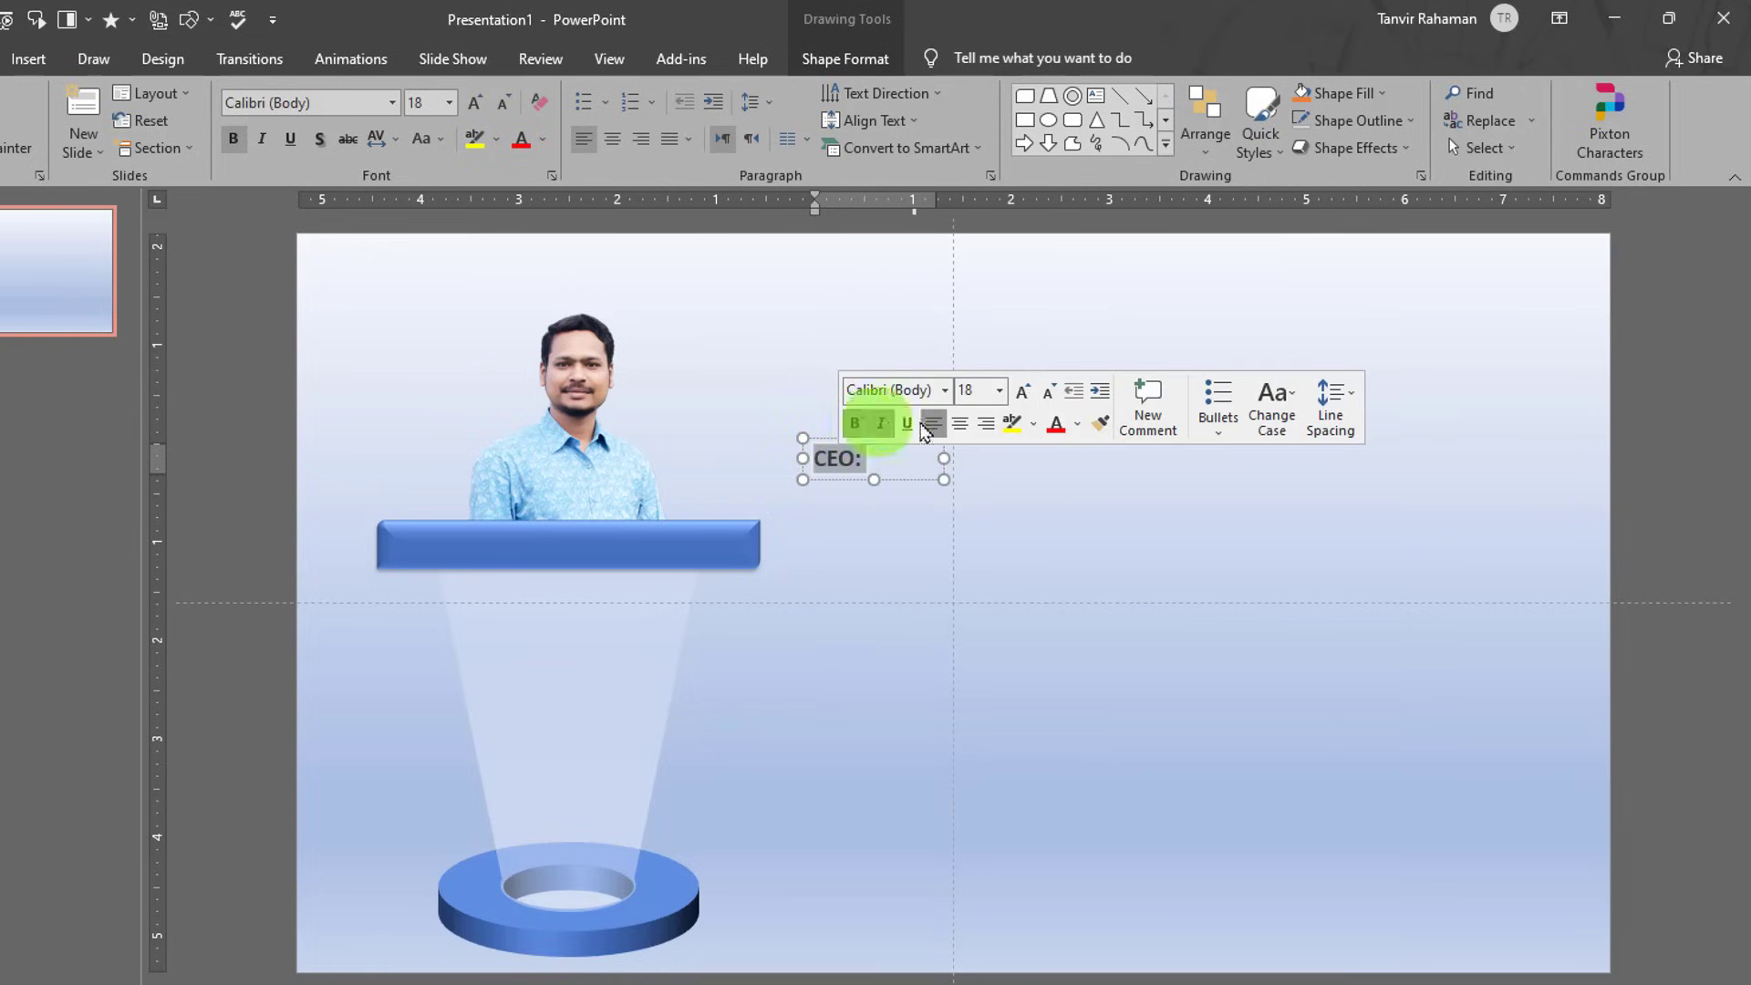
pyautogui.click(1022, 390)
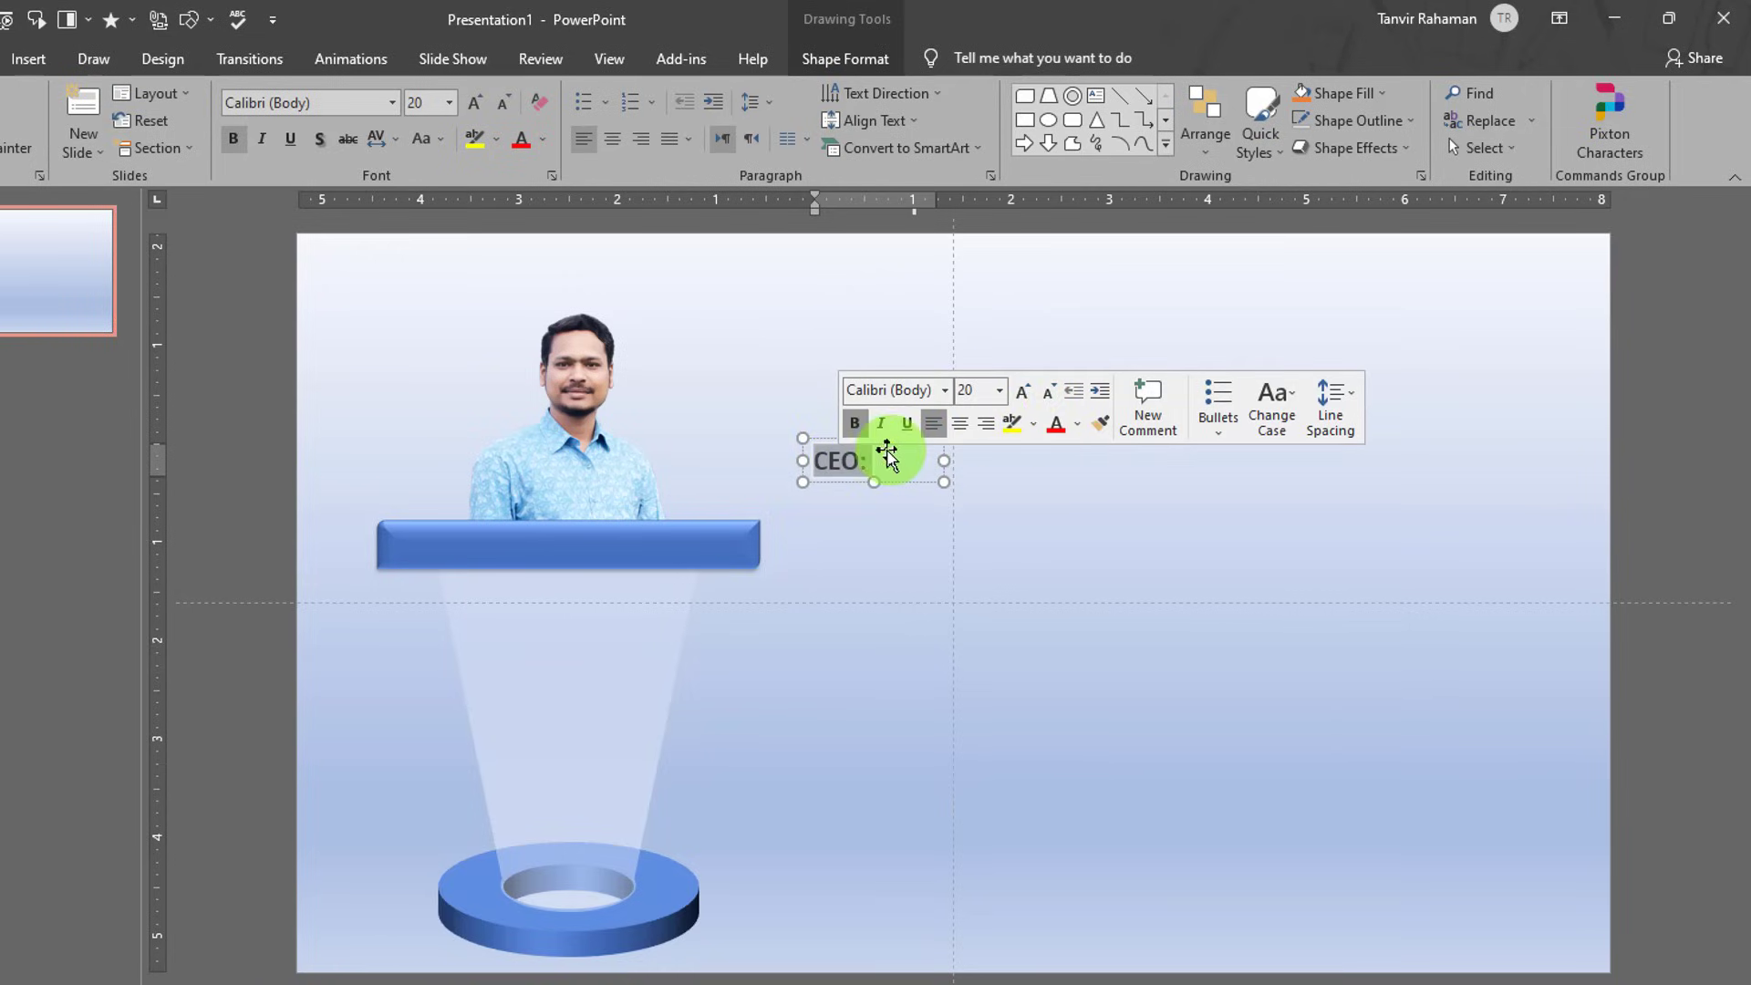
pyautogui.moveTo(833, 442); pyautogui.dragTo(578, 516)
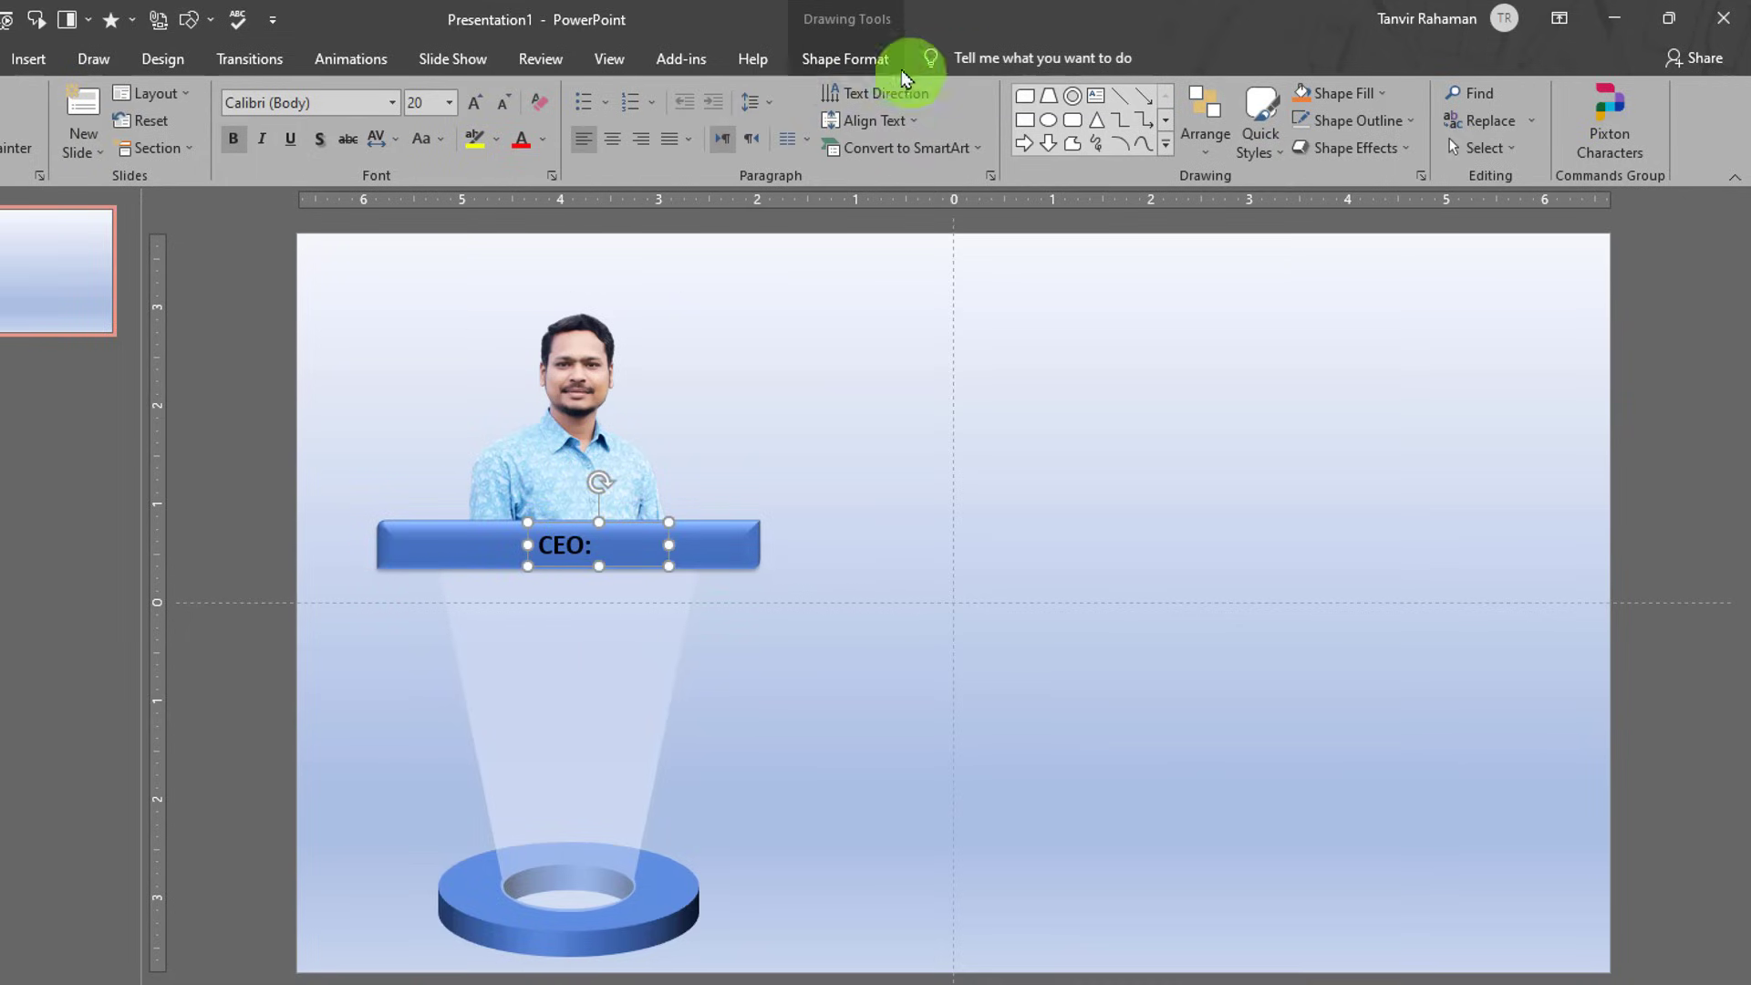
# - Make the CEO: text white with an outer shadow and narrow its box to 0.82 inches
pyautogui.click(875, 58)
pyautogui.click(1127, 92)
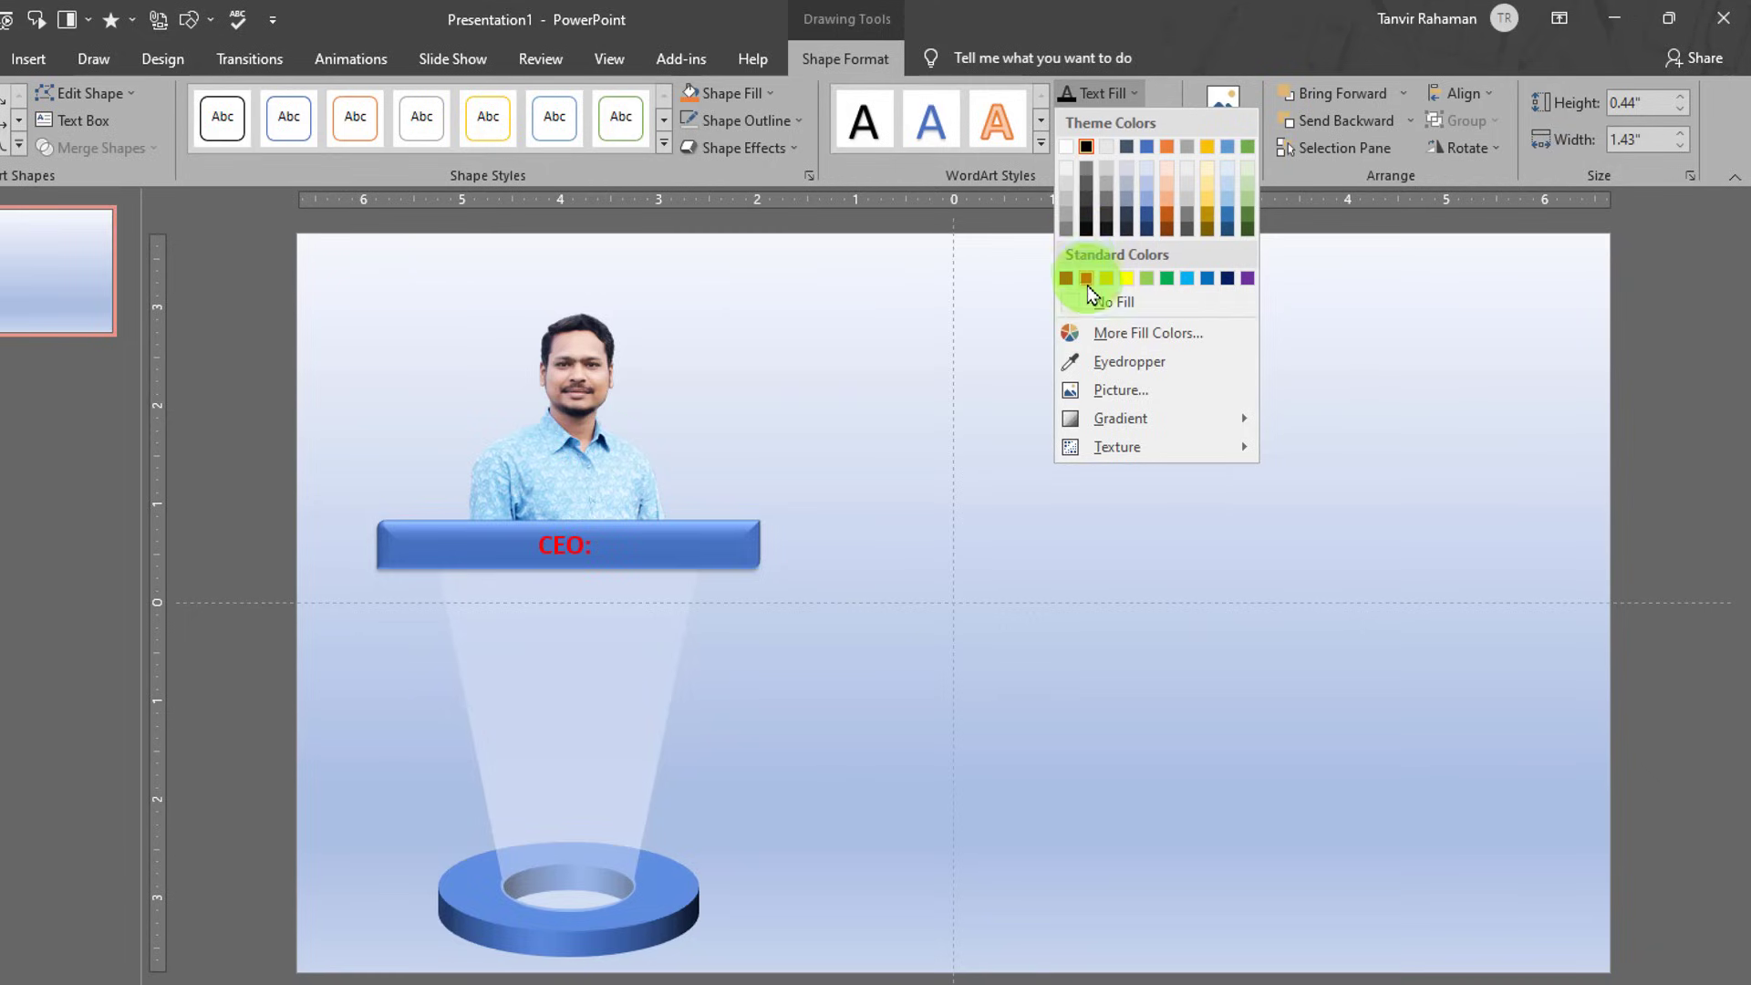
pyautogui.click(1067, 147)
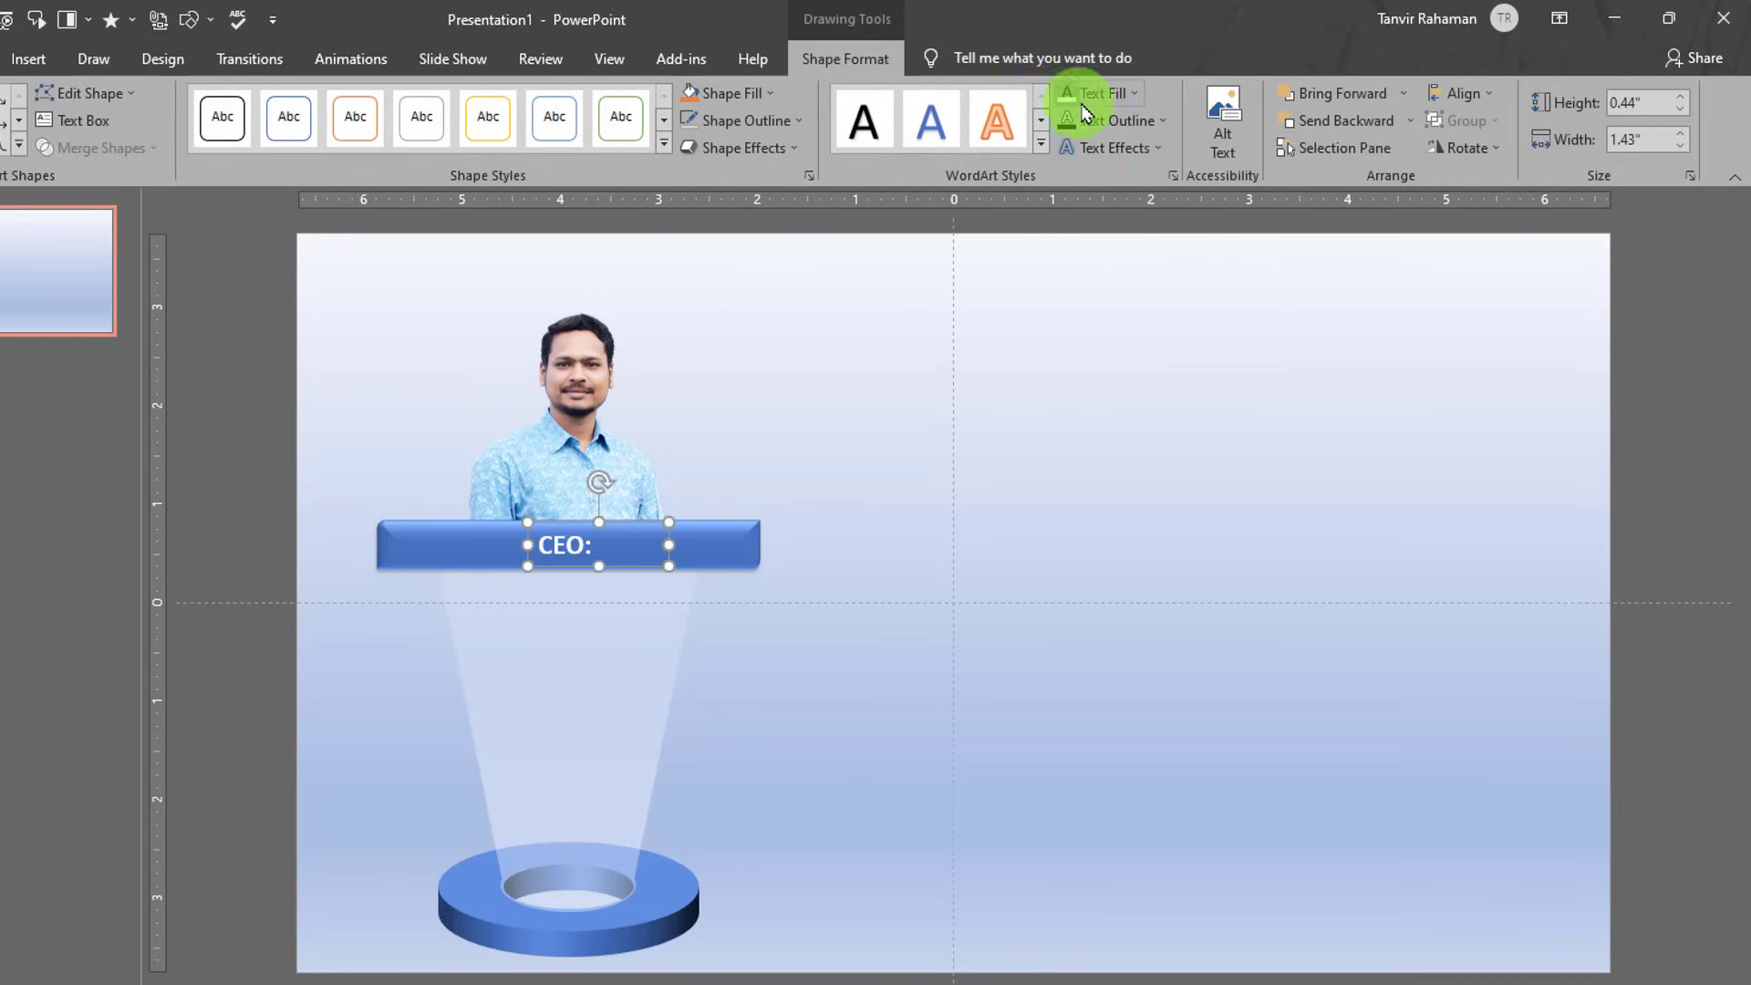
pyautogui.click(1111, 147)
pyautogui.moveTo(1151, 202)
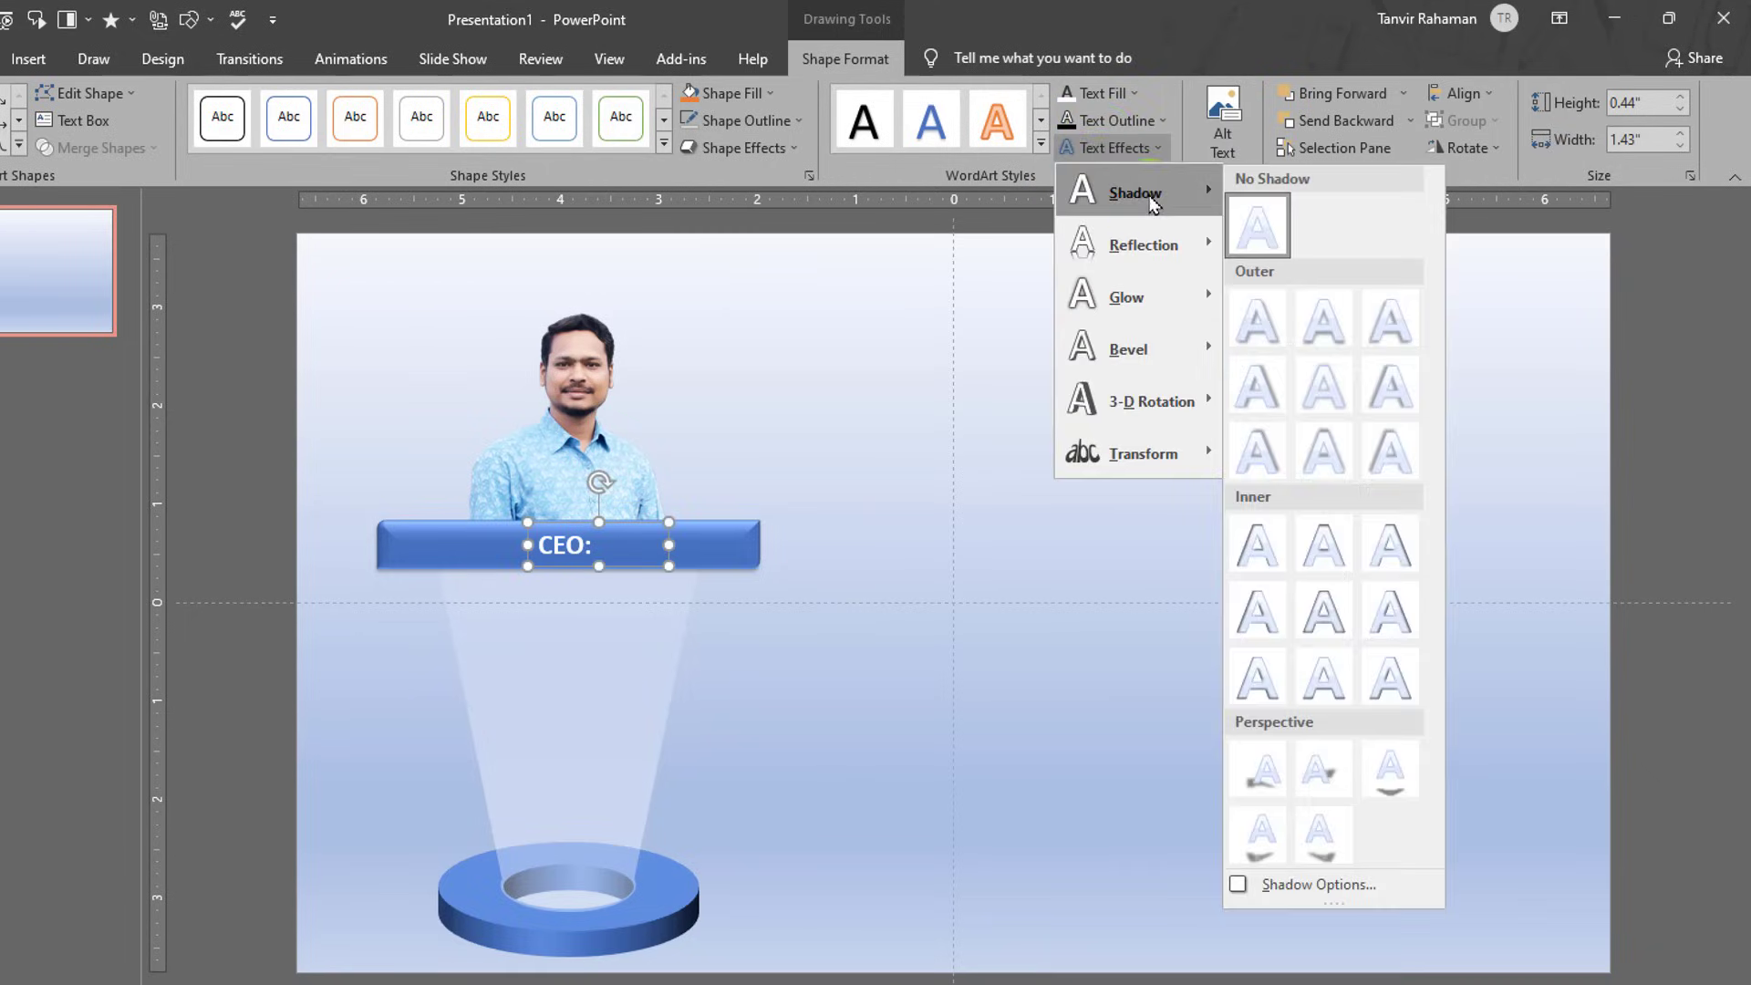
pyautogui.click(1317, 311)
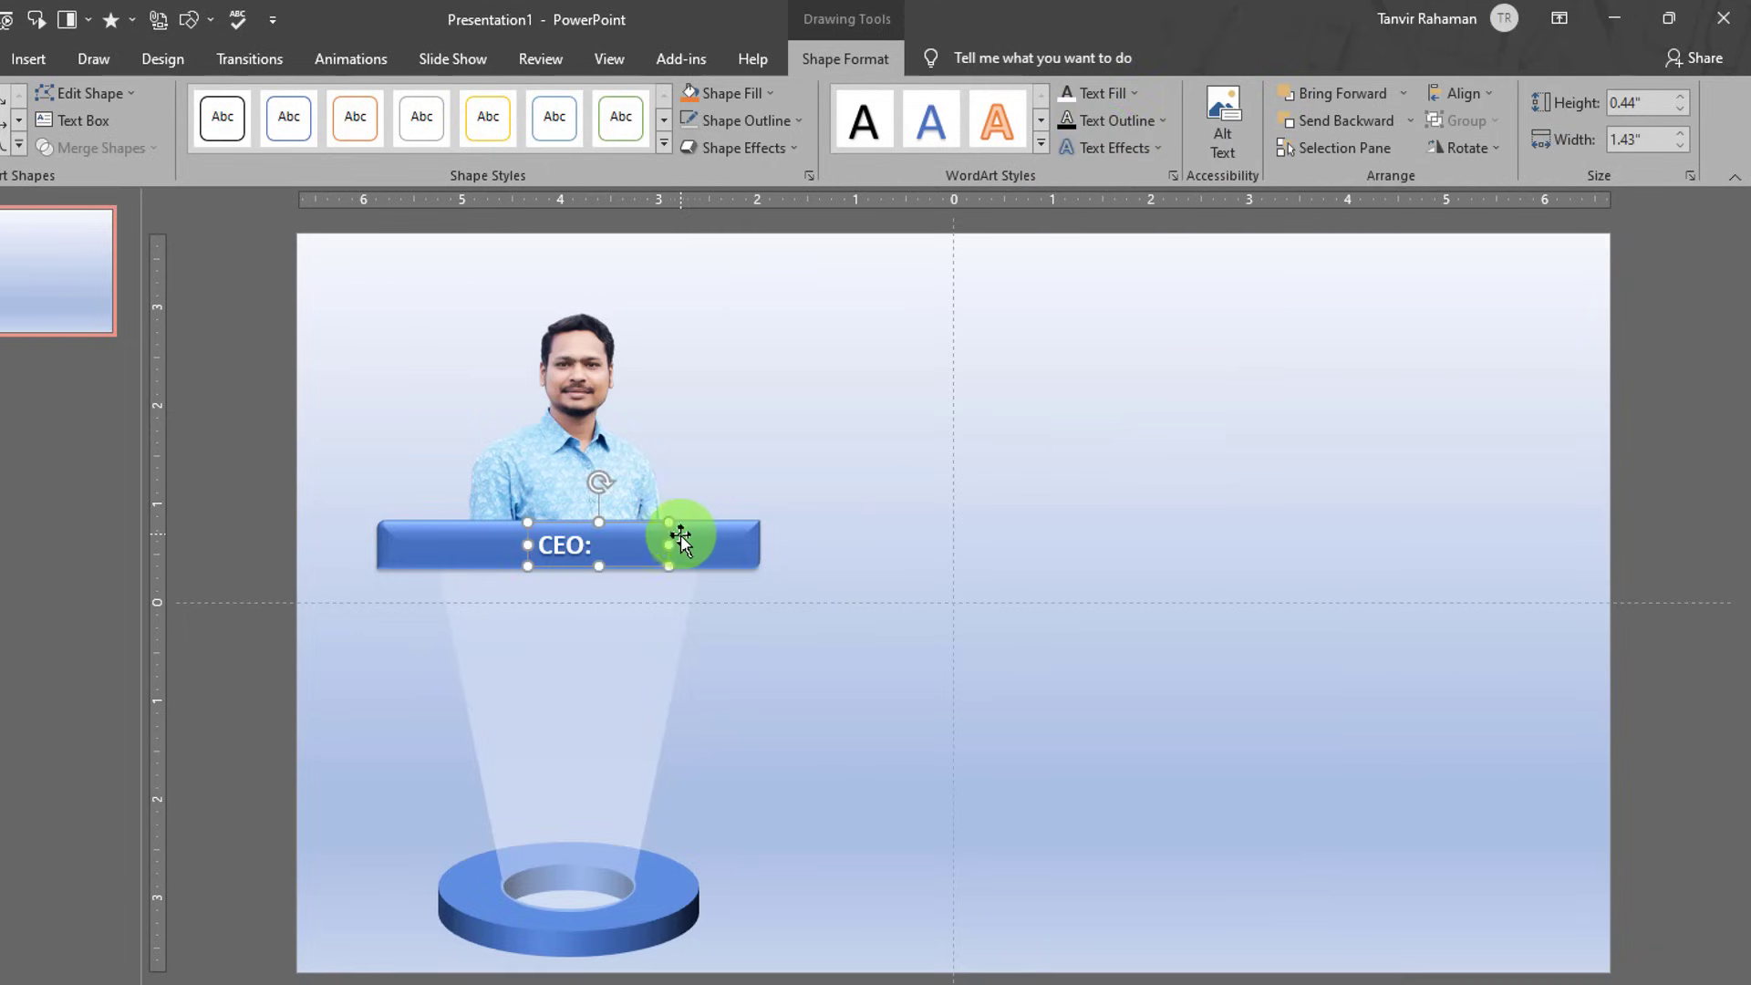
pyautogui.moveTo(681, 540); pyautogui.dragTo(609, 546)
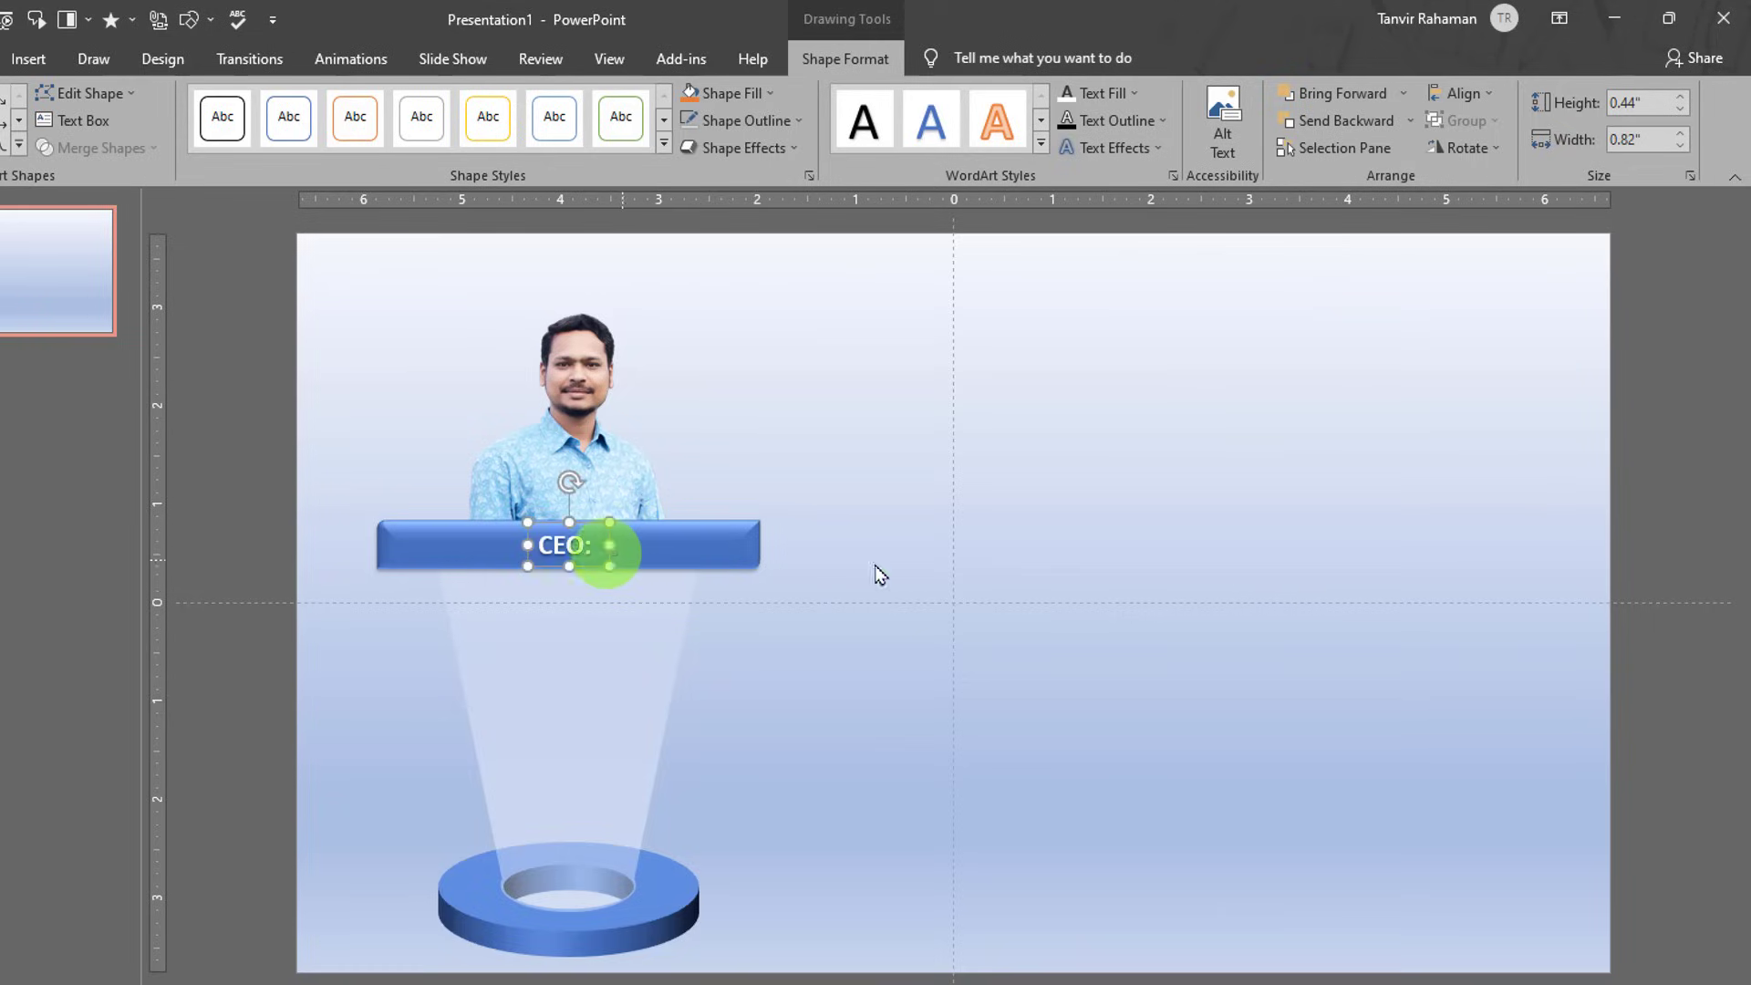
# - Duplicate the CEO: label to a copy just below it
pyautogui.click(927, 571)
pyautogui.click(668, 571)
pyautogui.click(579, 520)
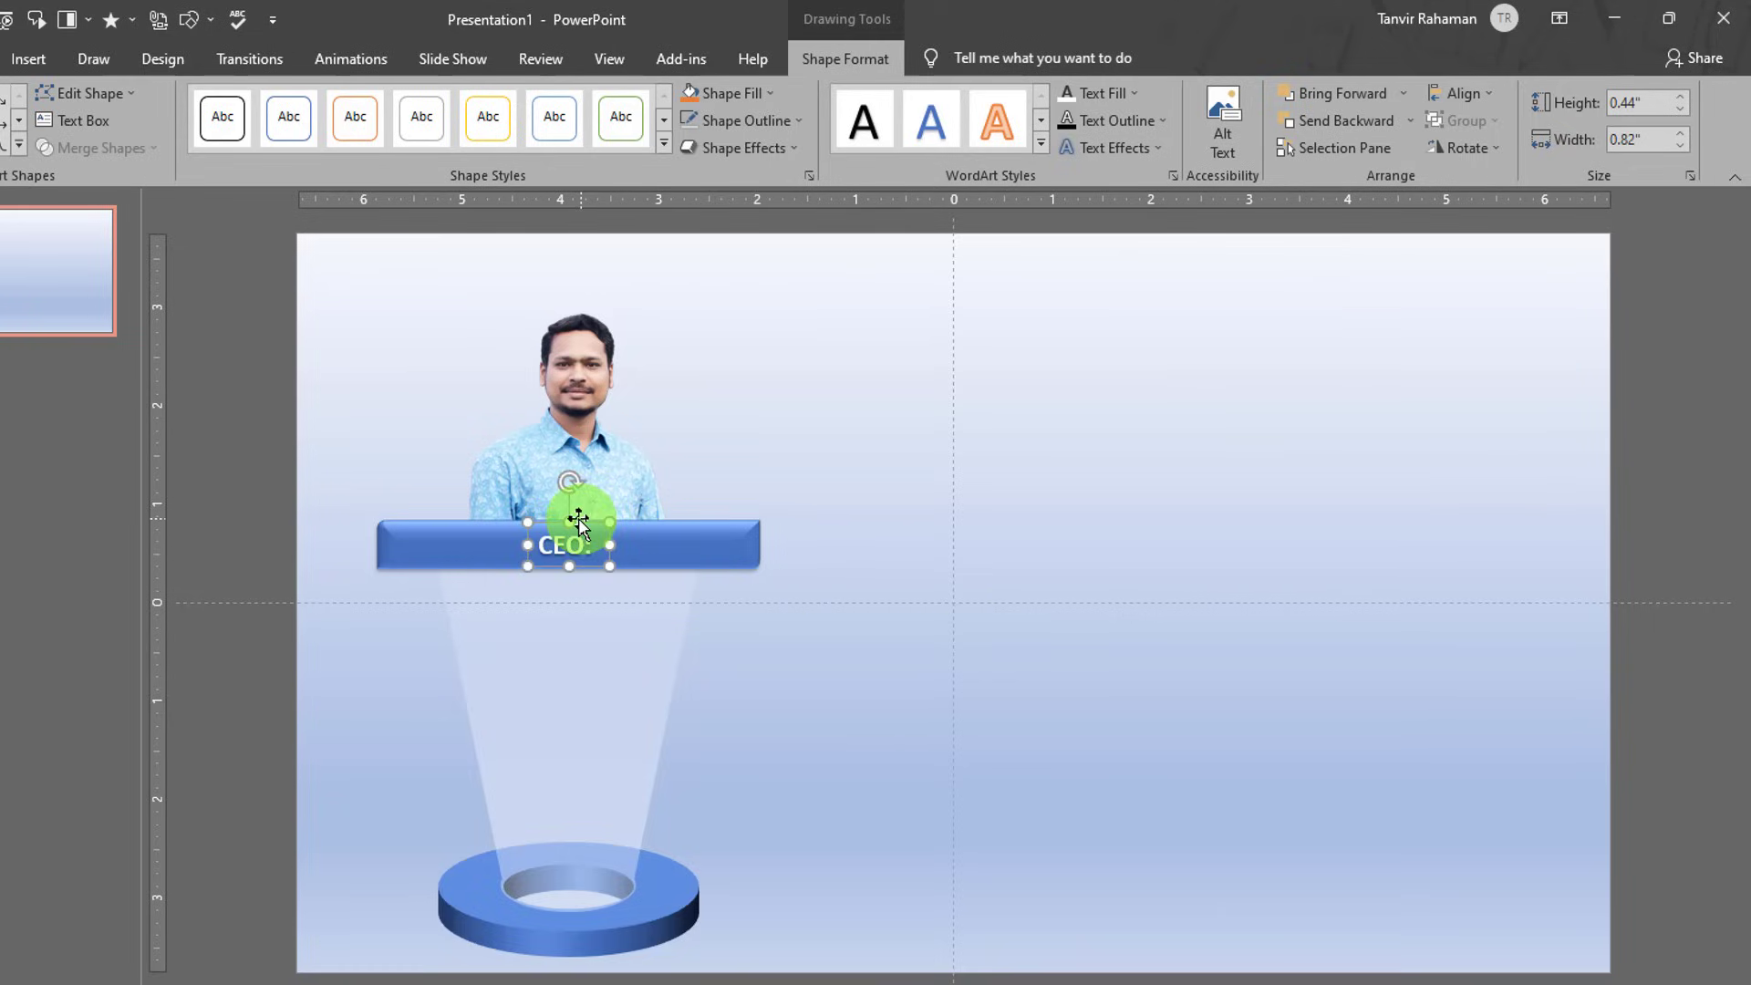
pyautogui.click(584, 515)
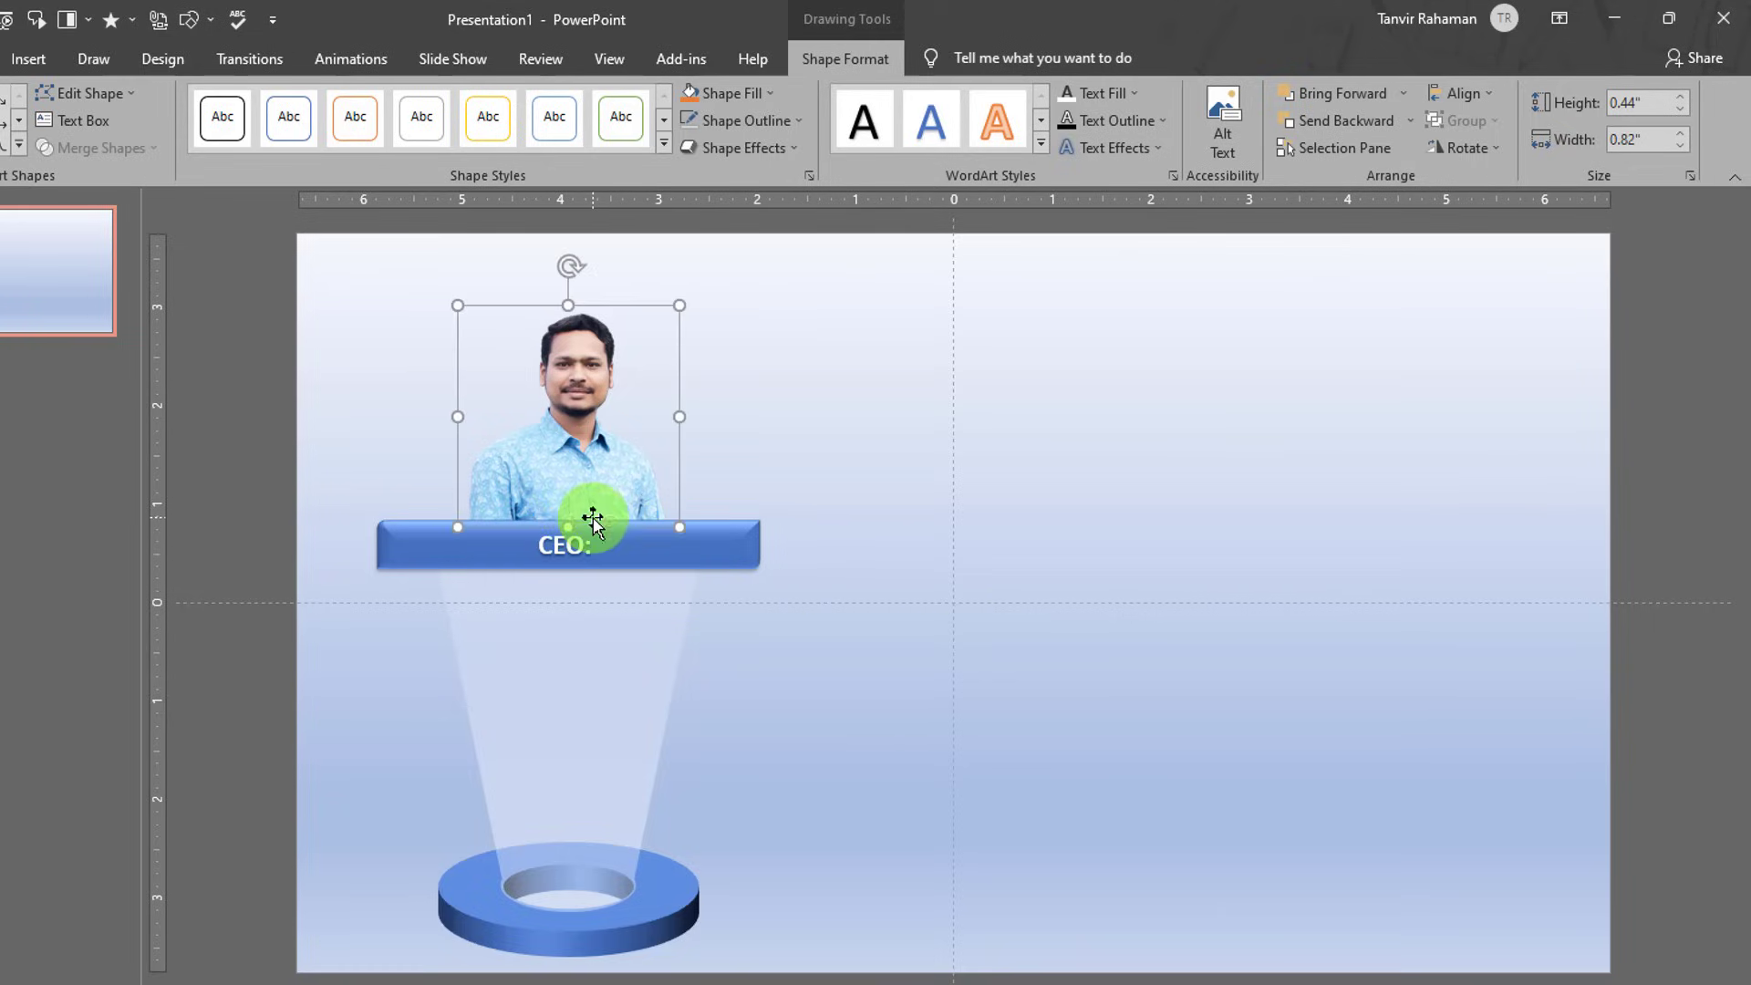
pyautogui.click(571, 538)
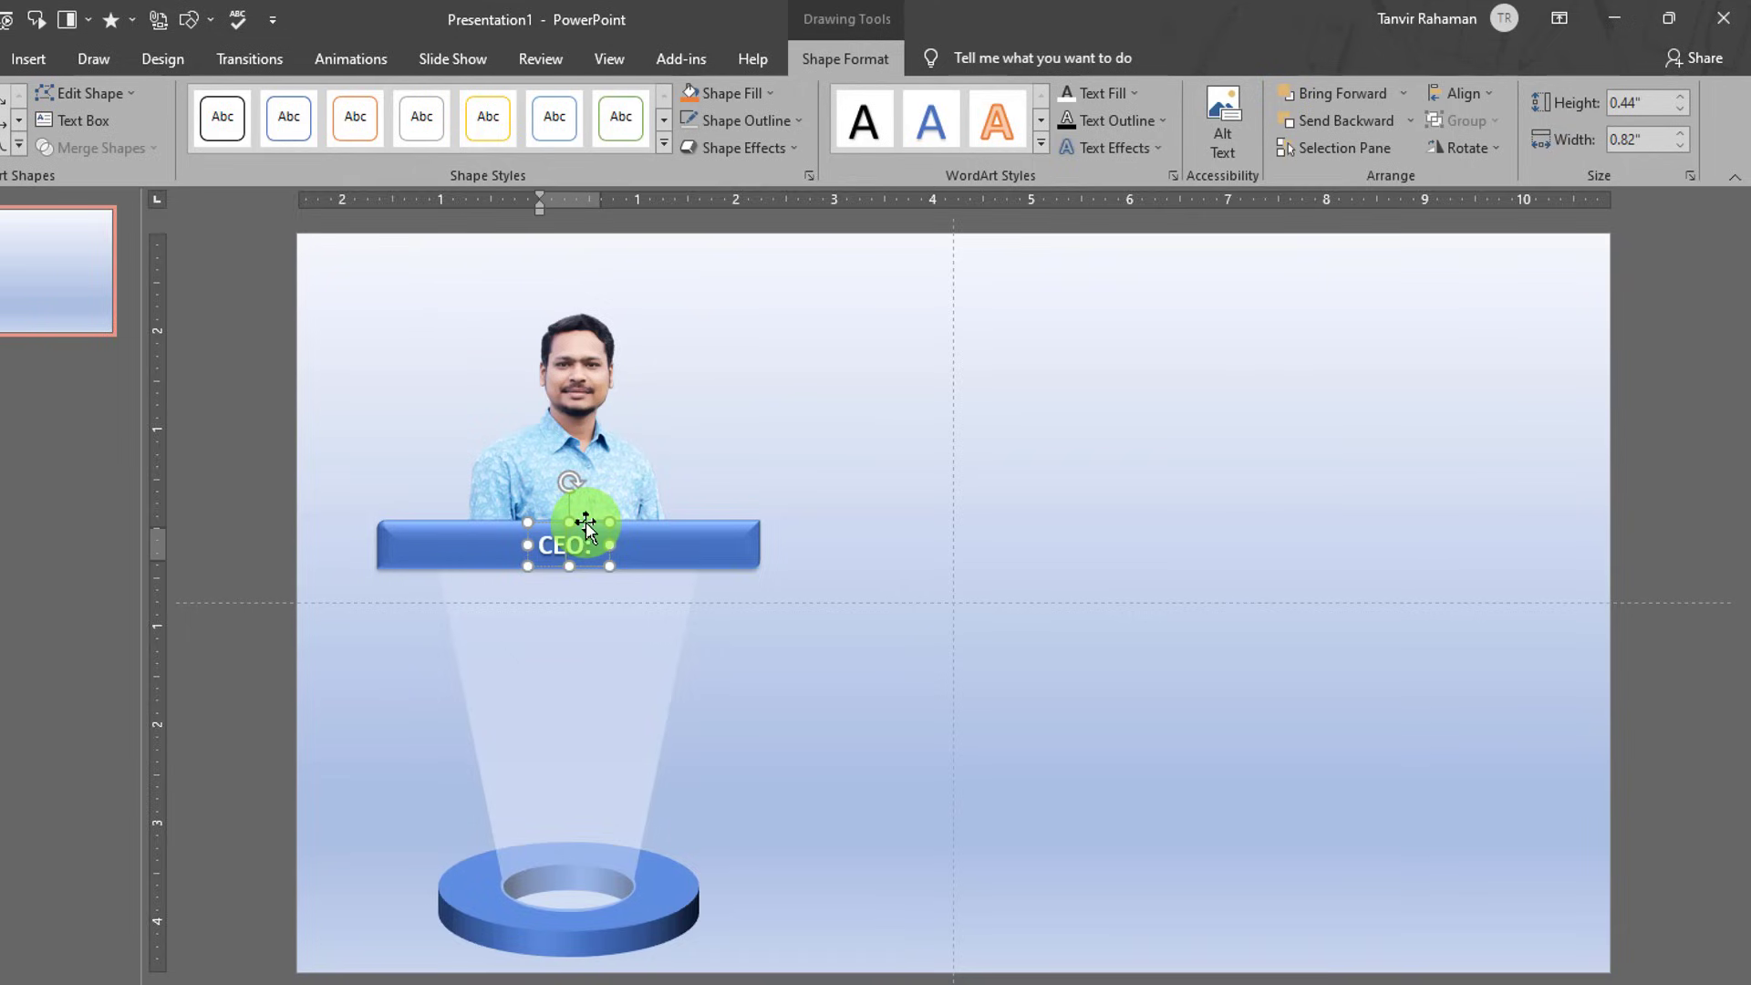
pyautogui.click(585, 522)
pyautogui.moveTo(585, 521); pyautogui.dragTo(851, 617)
# - Replace the copy's text with the person's full name, widen it to 2.3 inches, and place it over CEO:
pyautogui.doubleClick(817, 625)
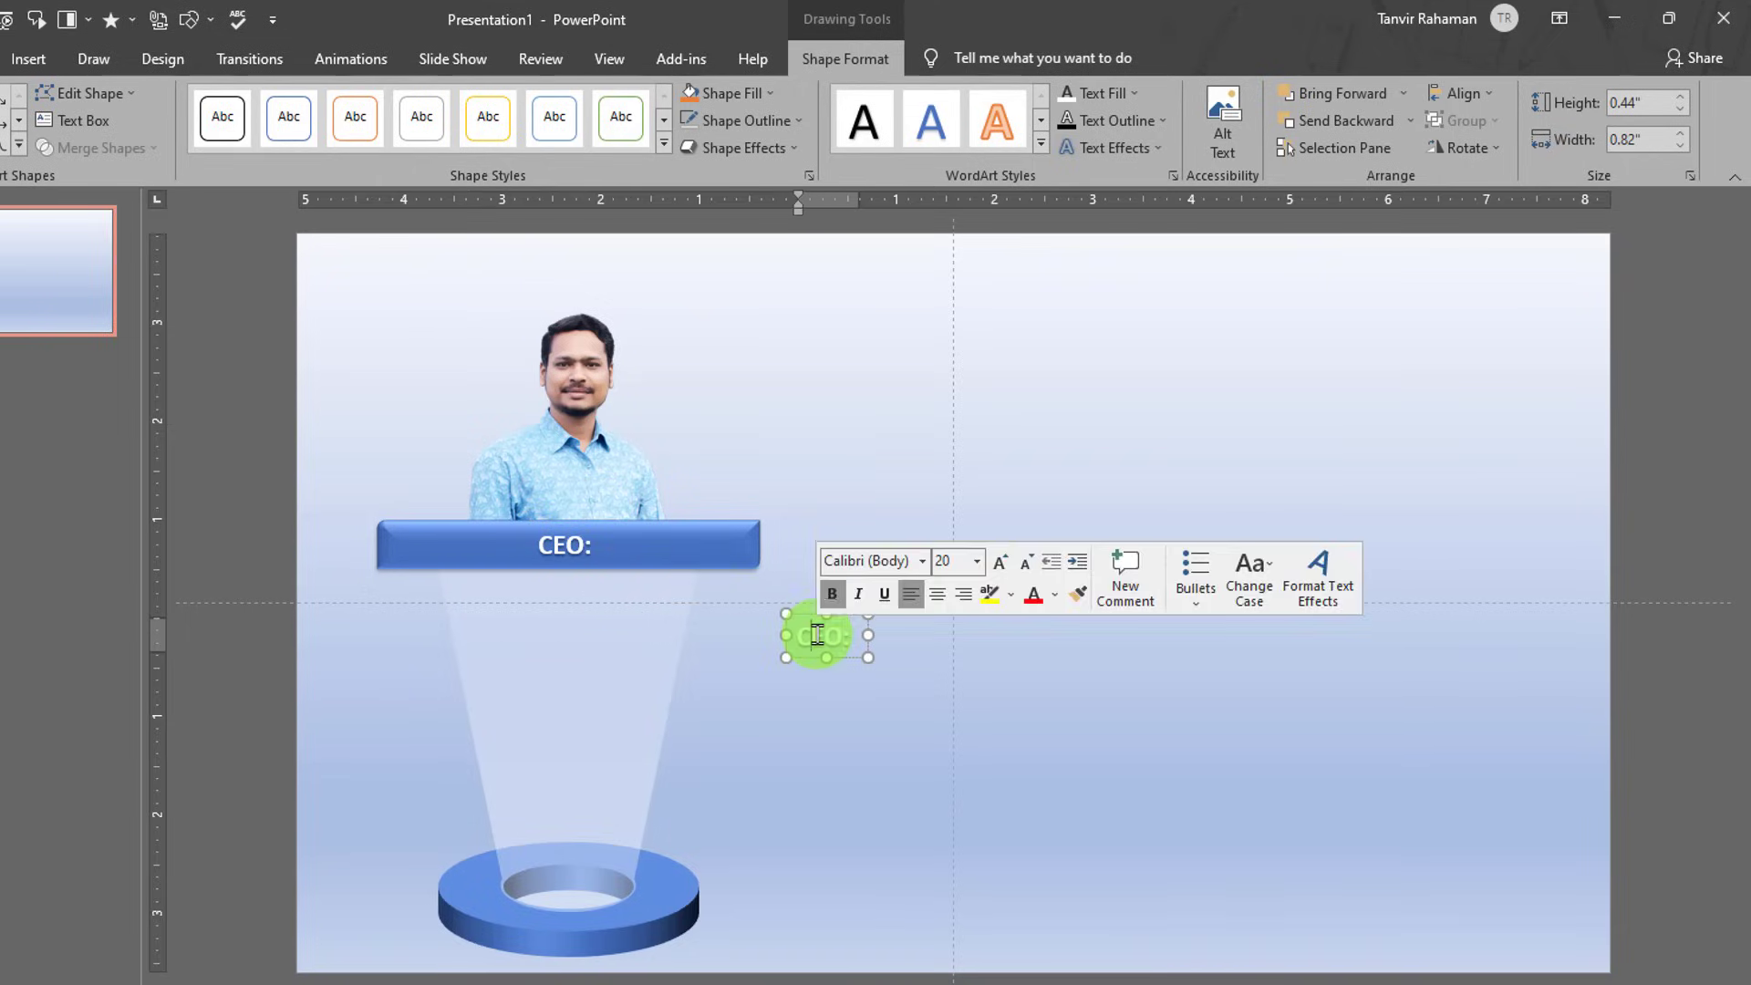
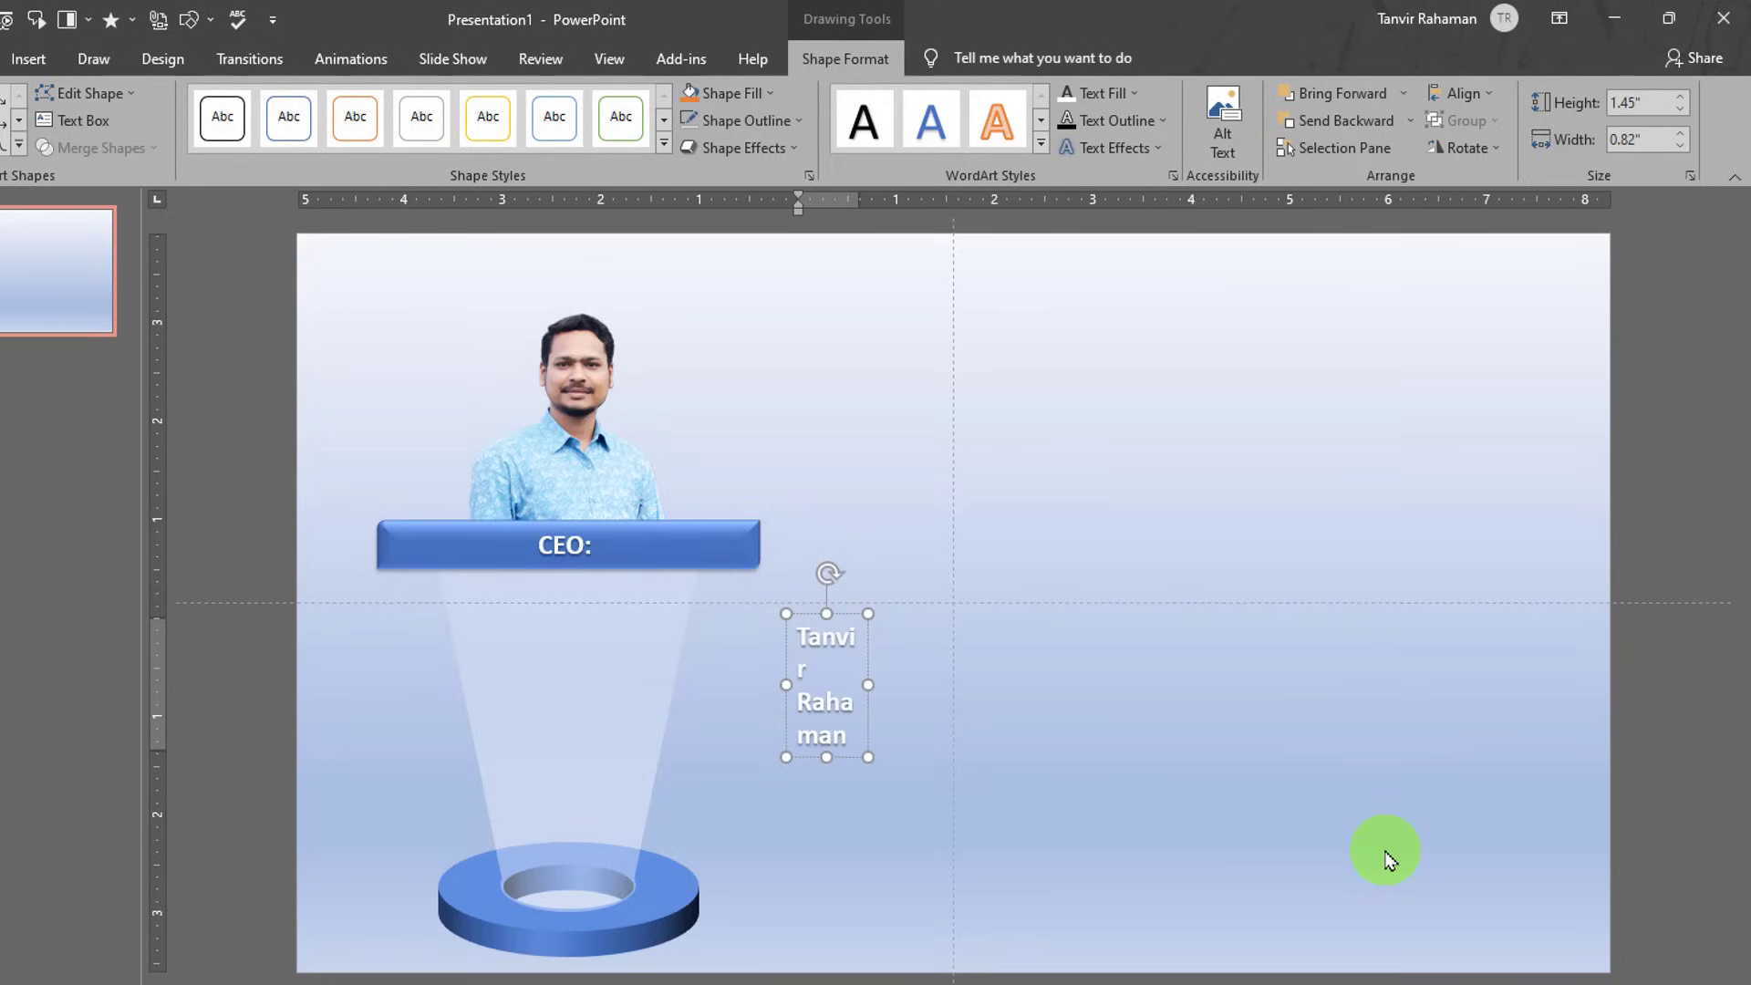
pyautogui.click(868, 686)
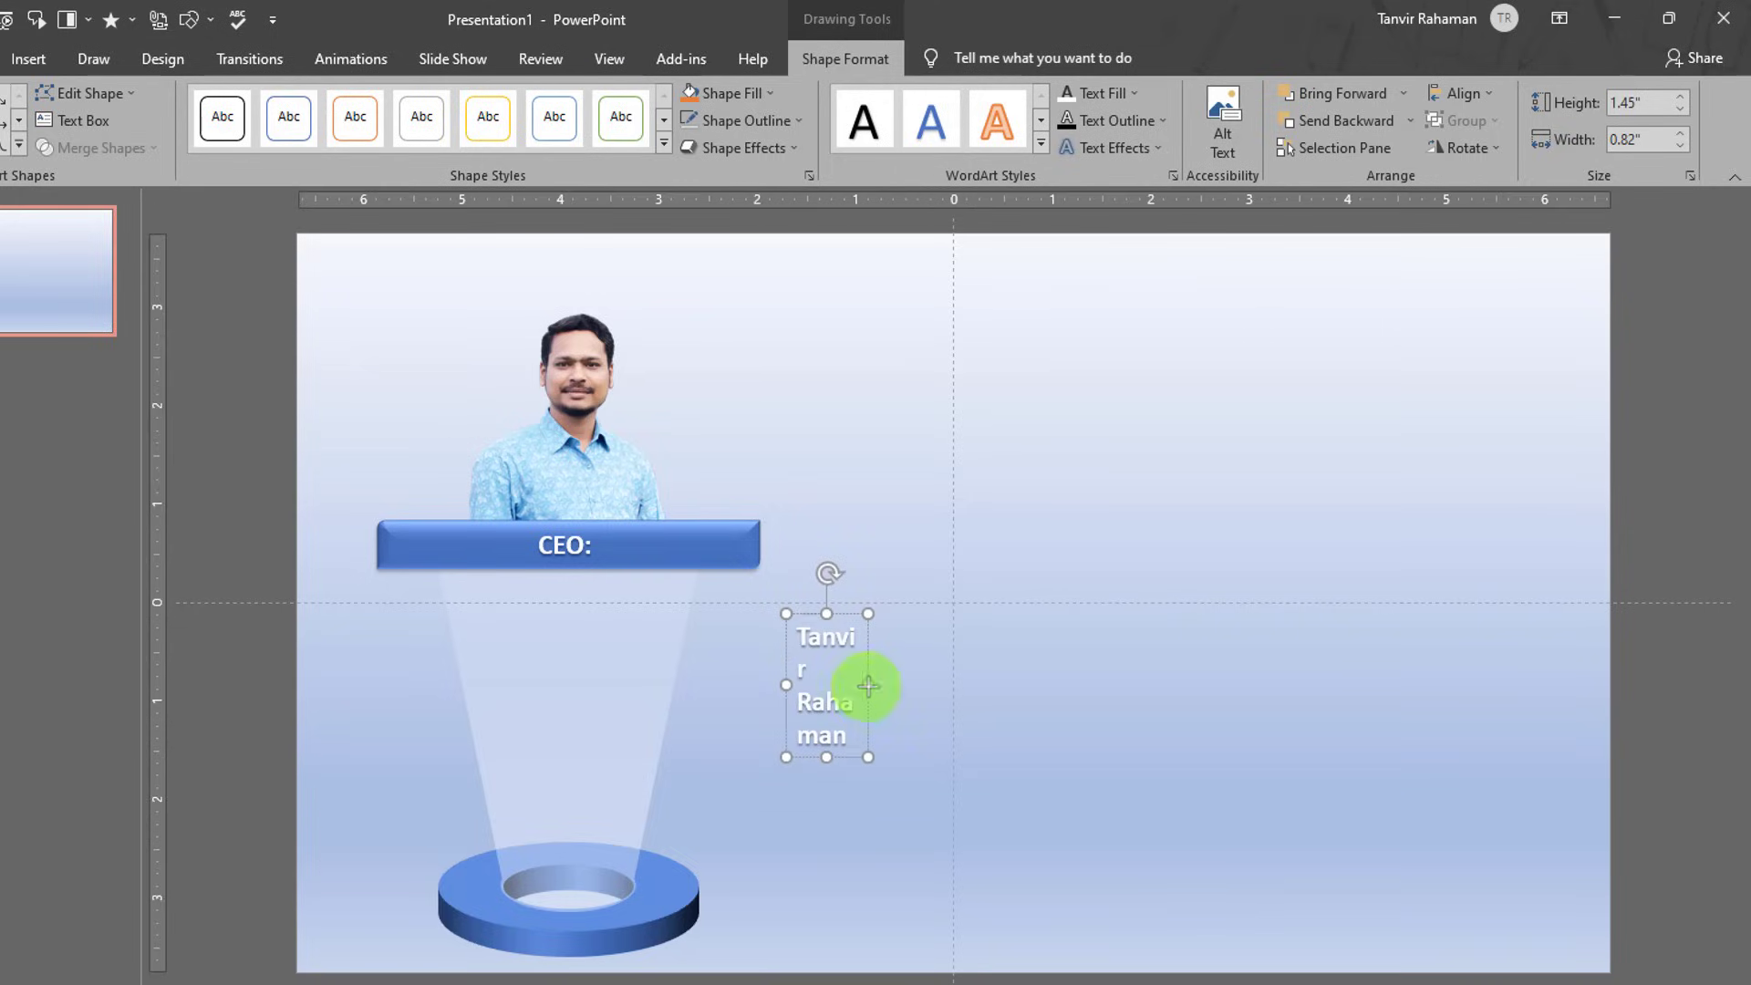
pyautogui.moveTo(867, 686); pyautogui.dragTo(659, 520)
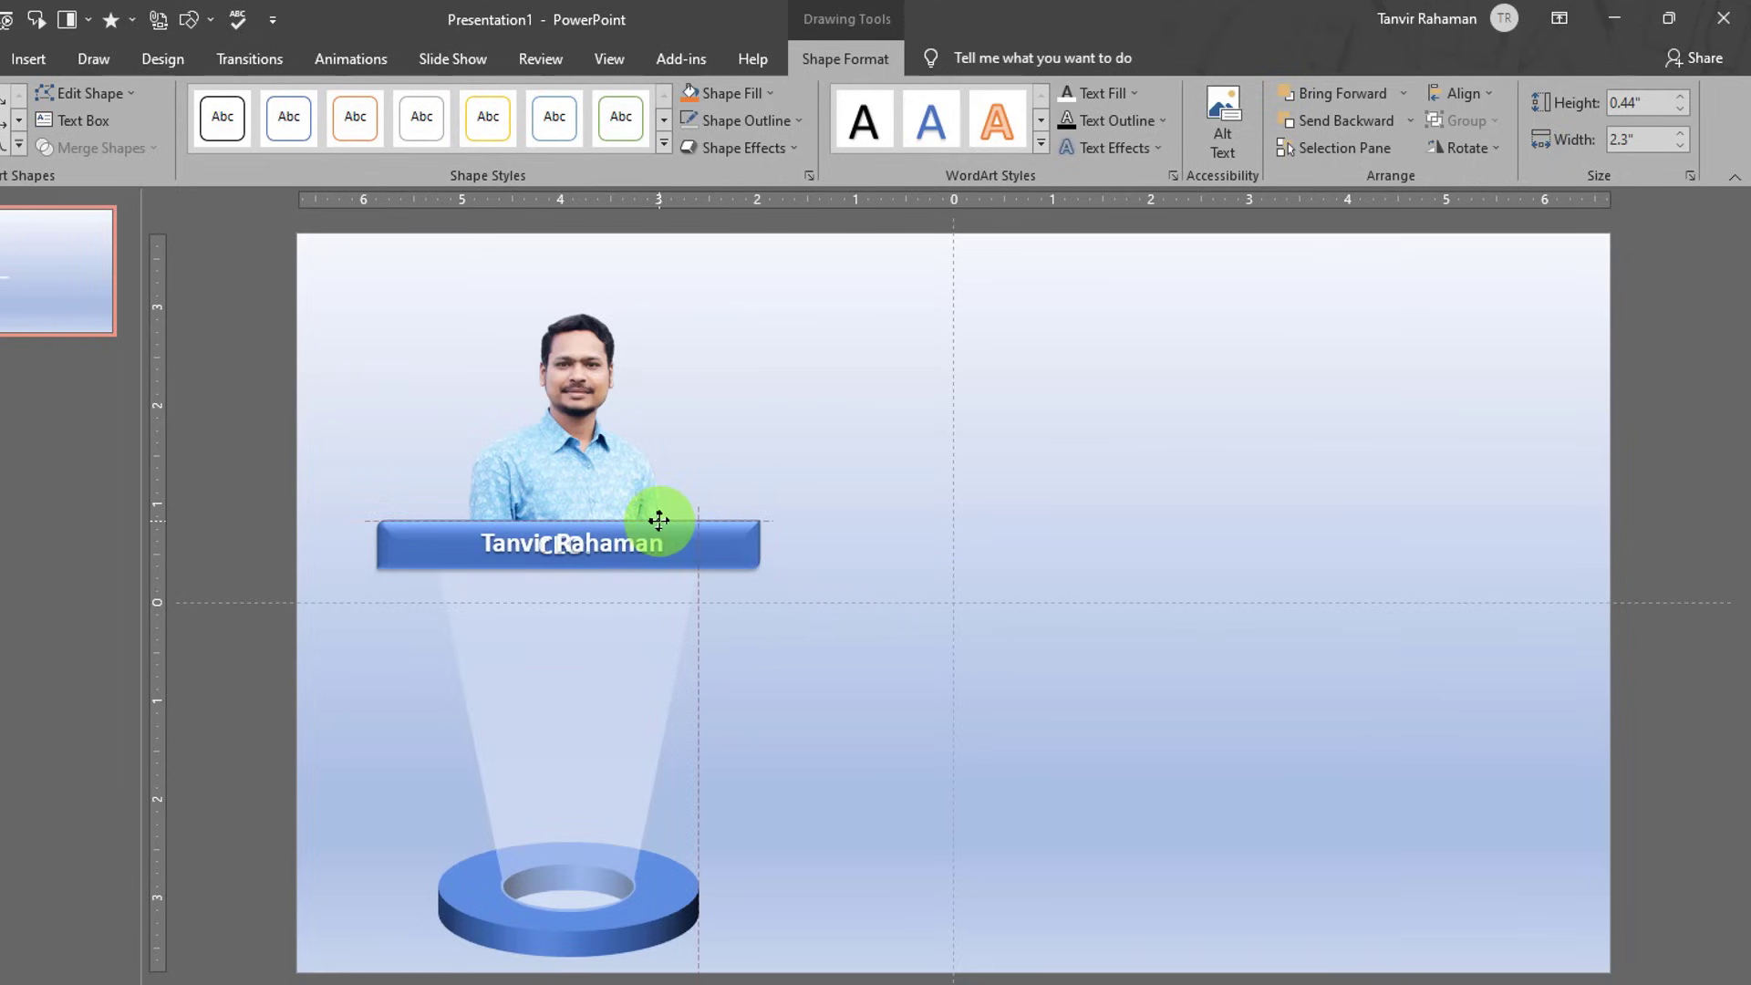
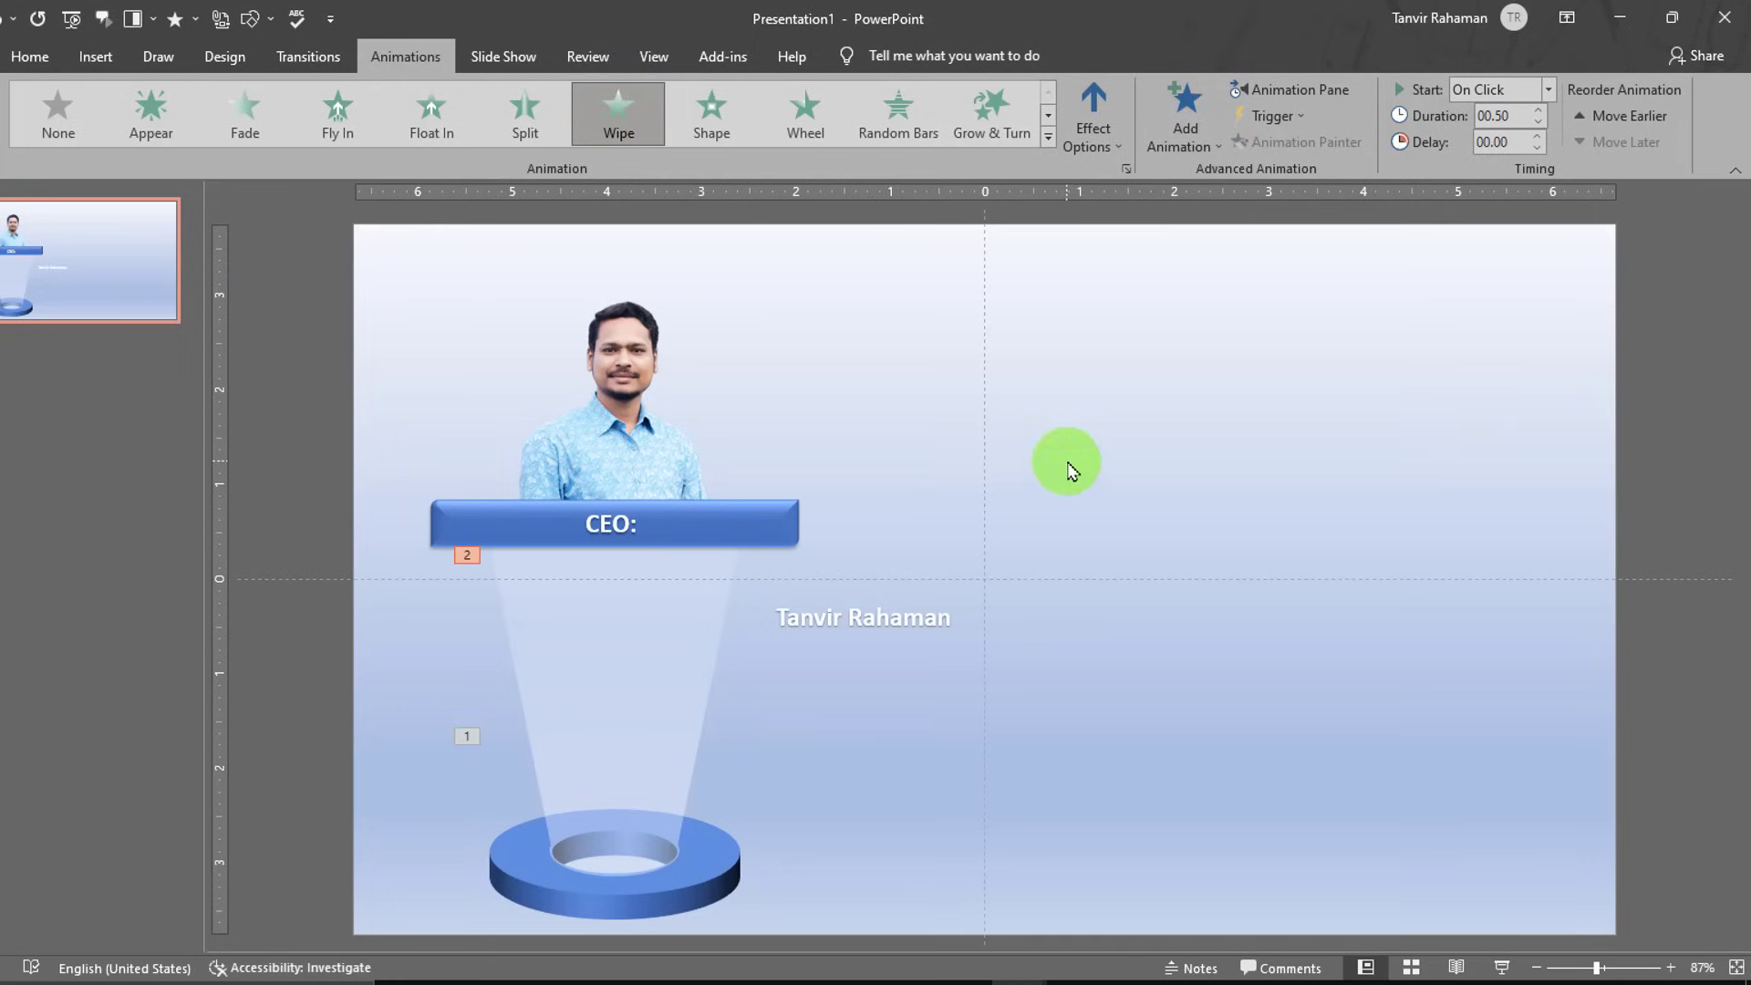
# - Give the blue CEO bar a Split entrance set to Vertical Out
pyautogui.click(675, 516)
pyautogui.click(534, 135)
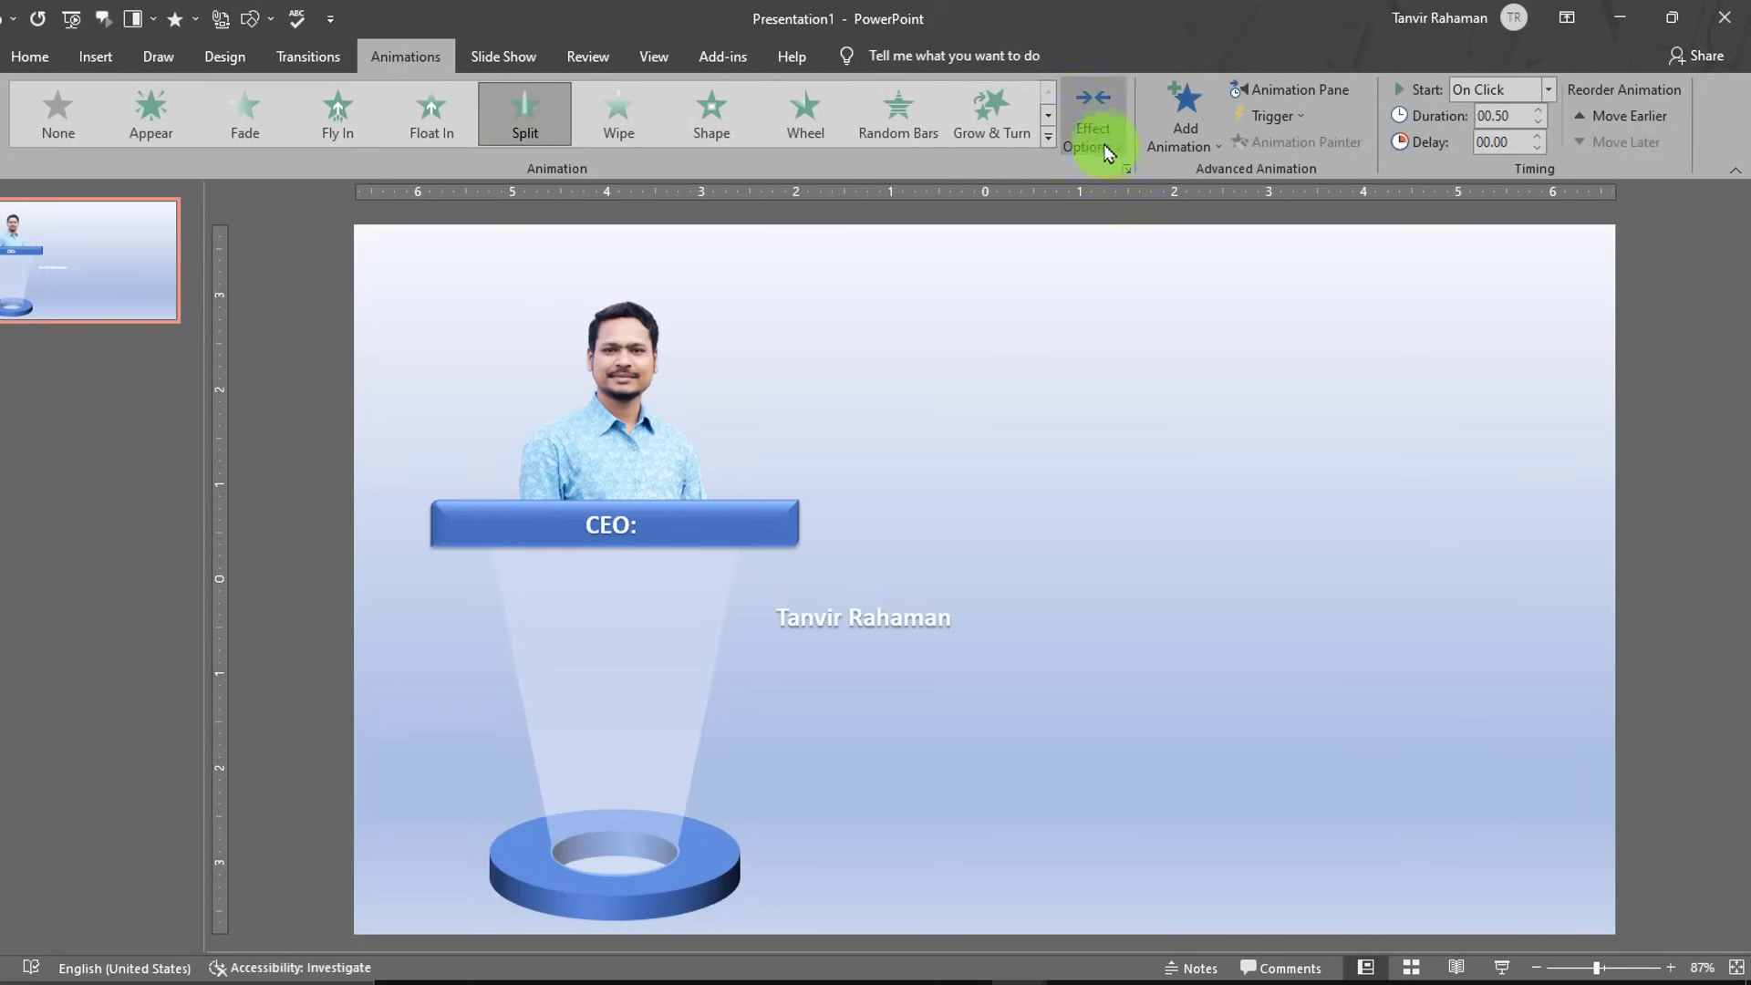
pyautogui.click(1099, 136)
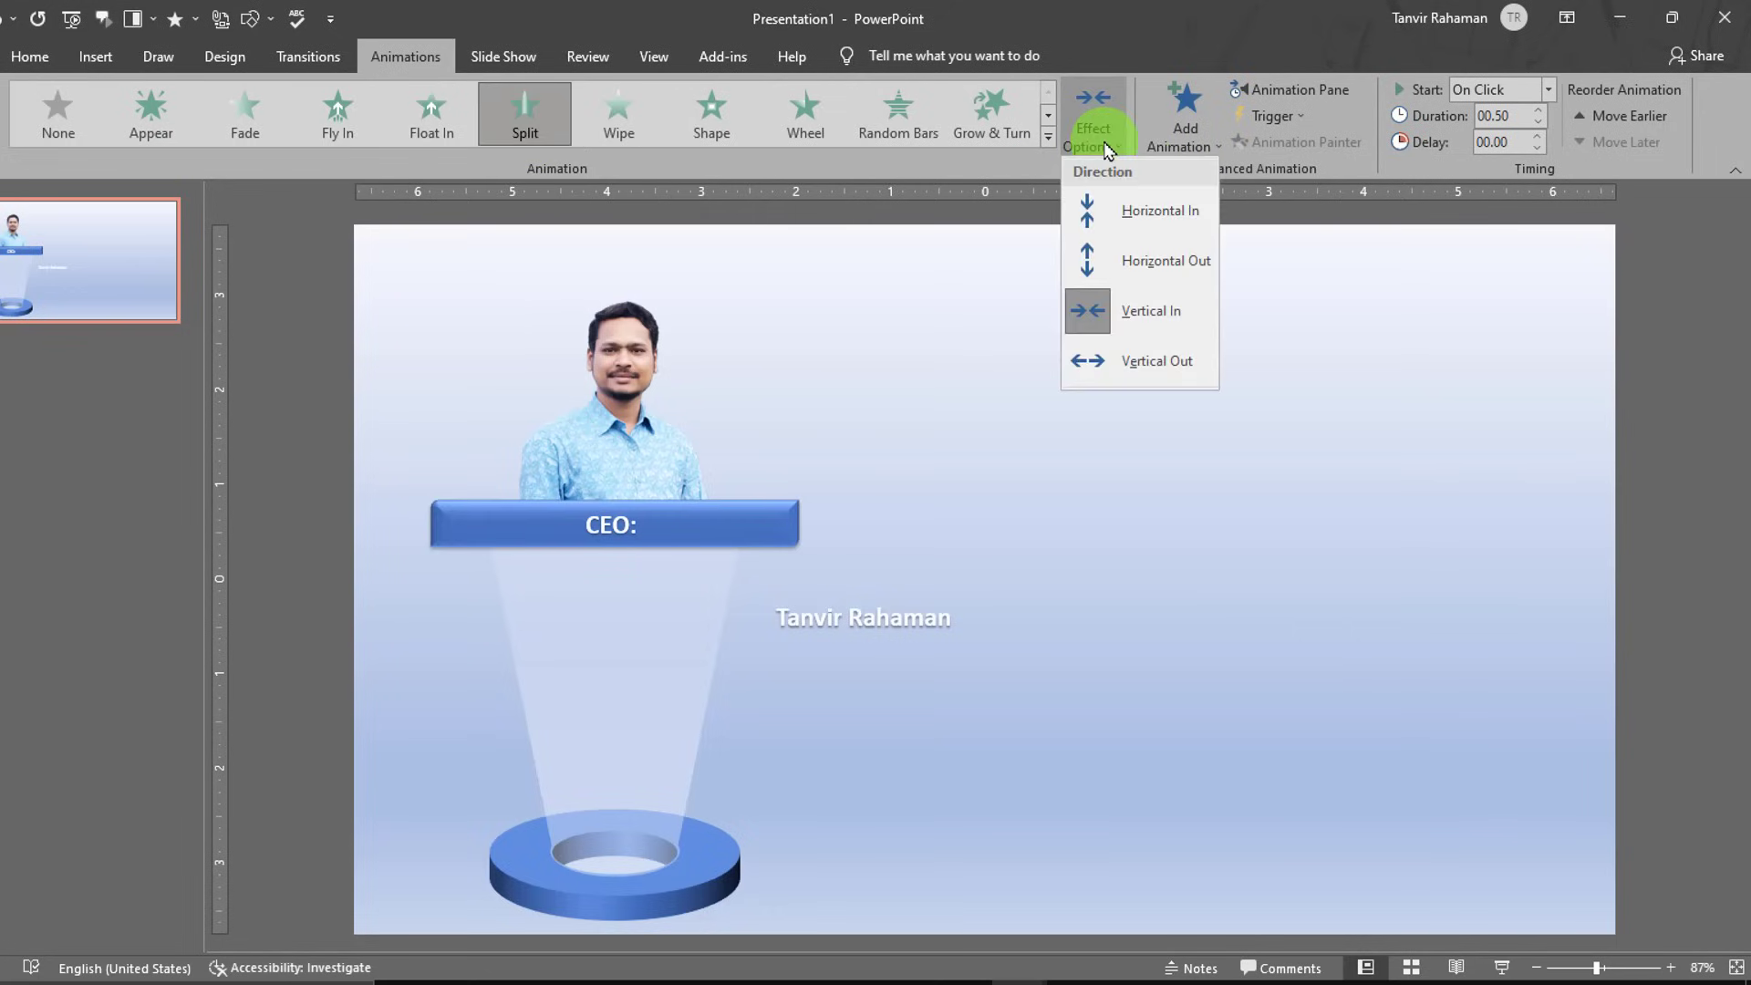
pyautogui.click(1121, 368)
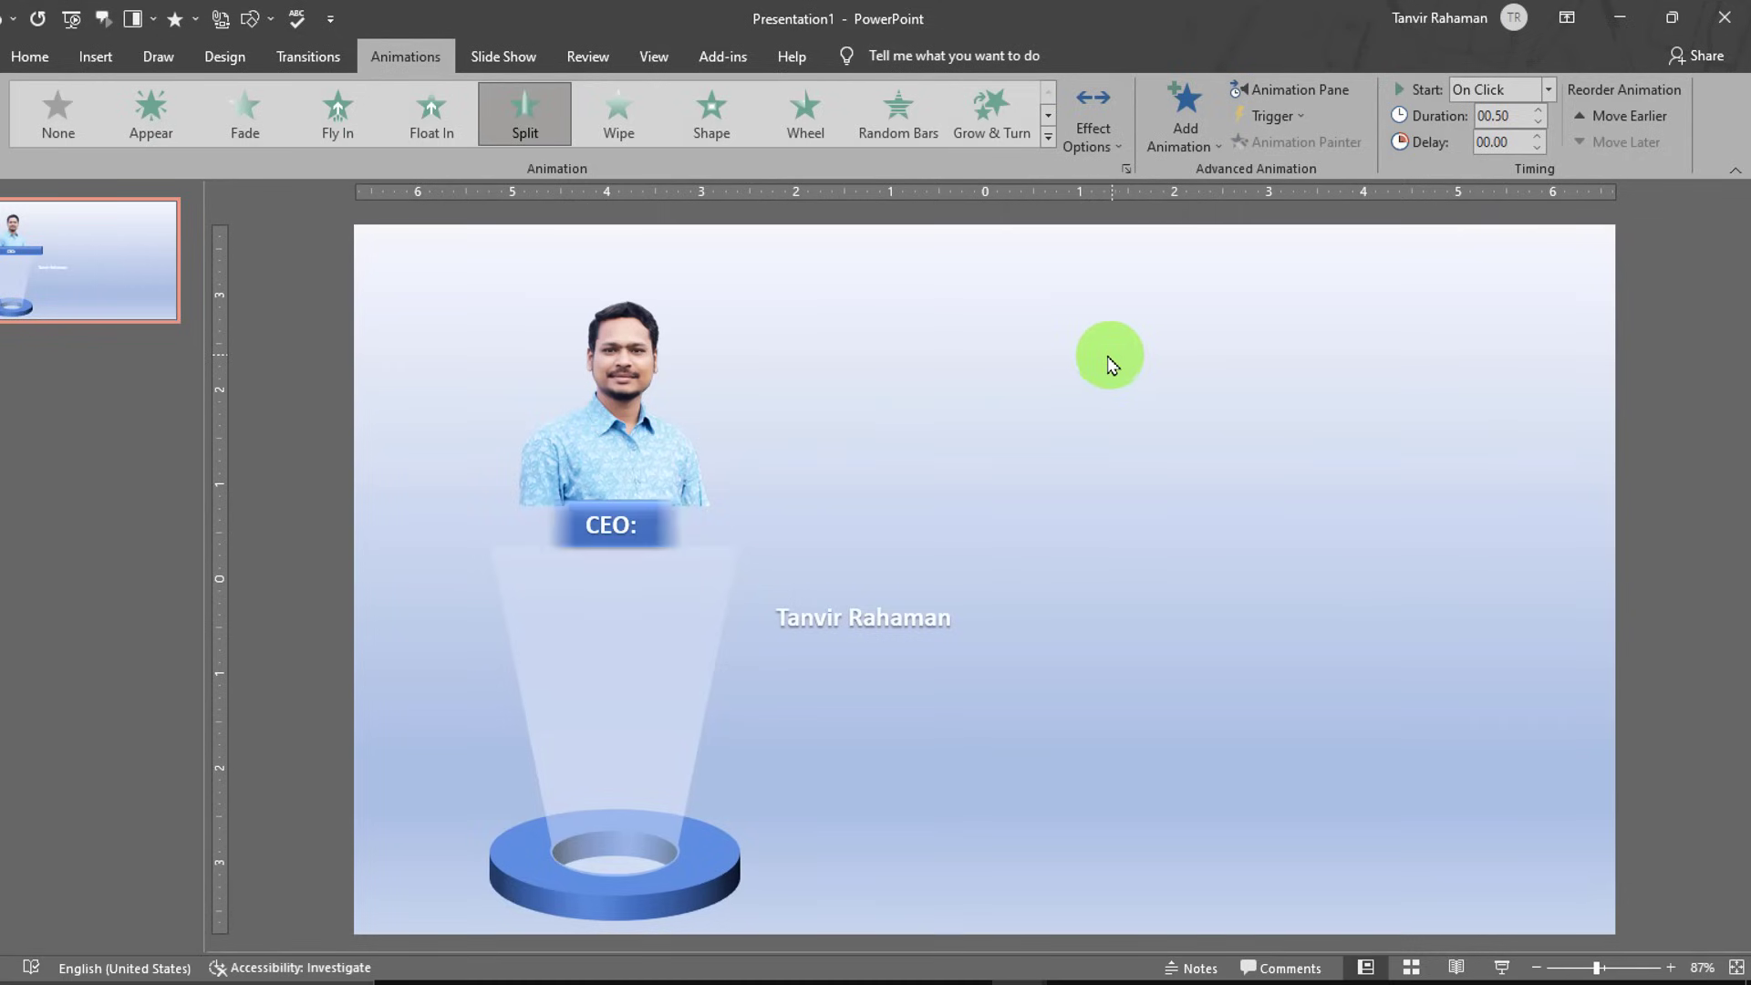
# - Apply a Fade entrance to the CEO: text box and show the Animation Pane
pyautogui.click(644, 510)
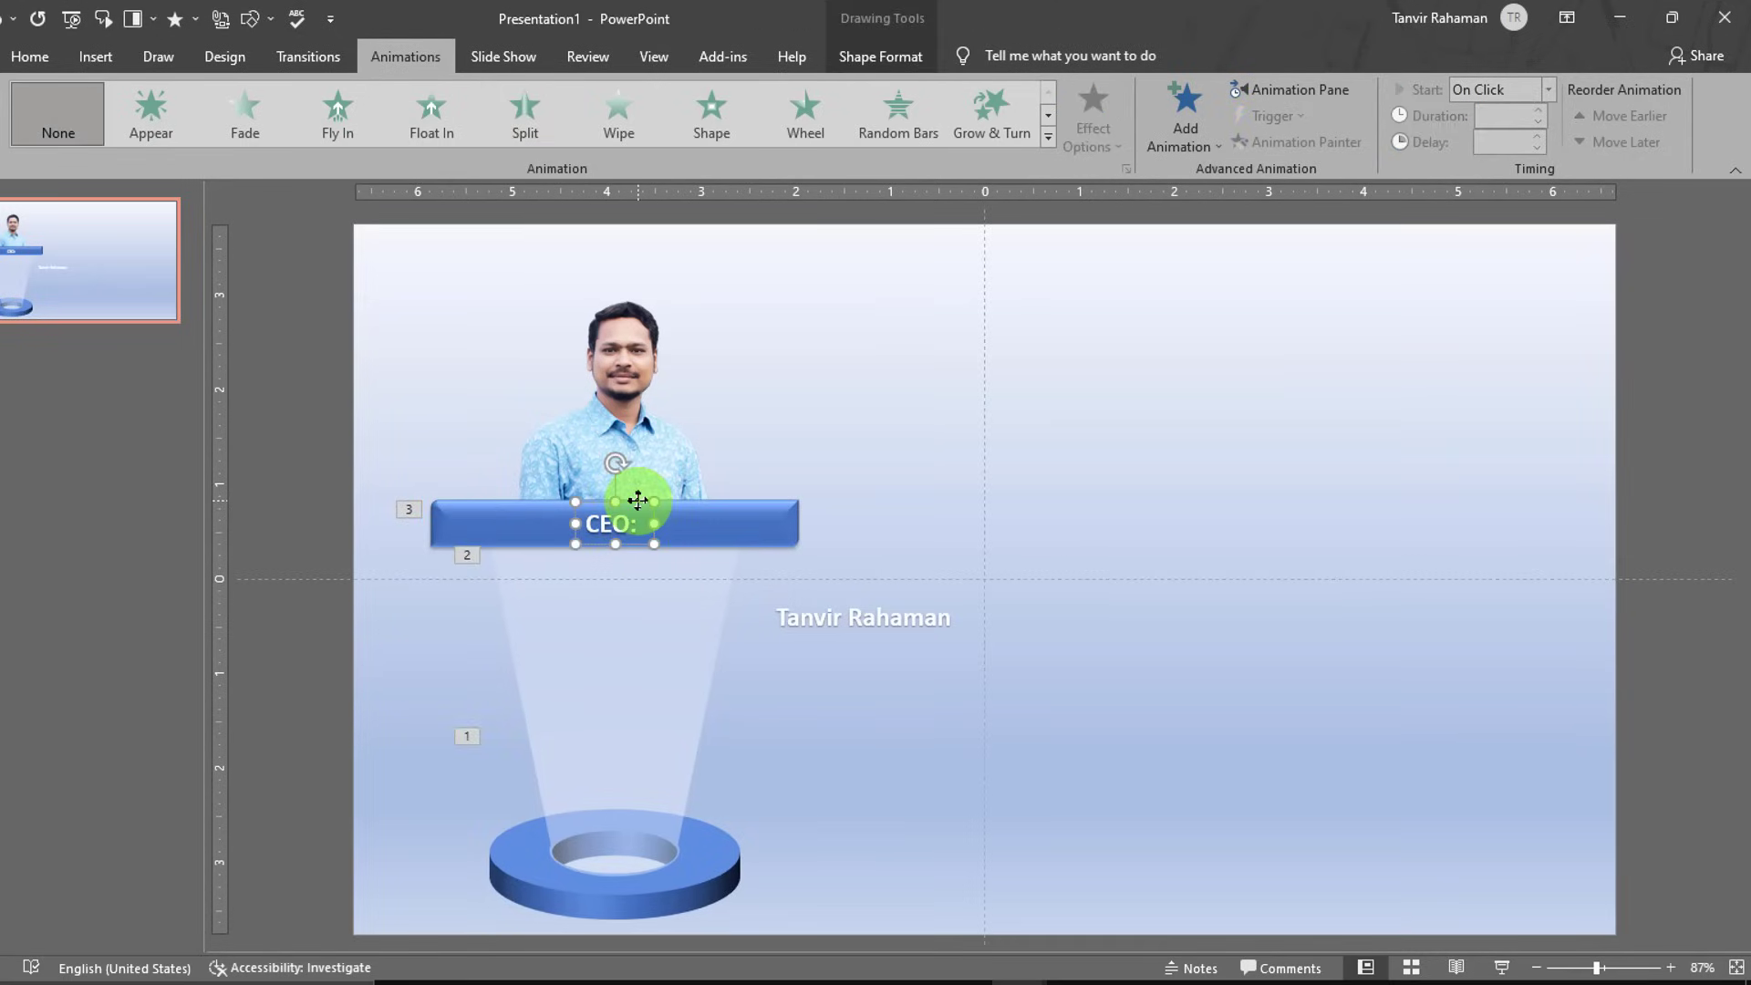
pyautogui.click(259, 135)
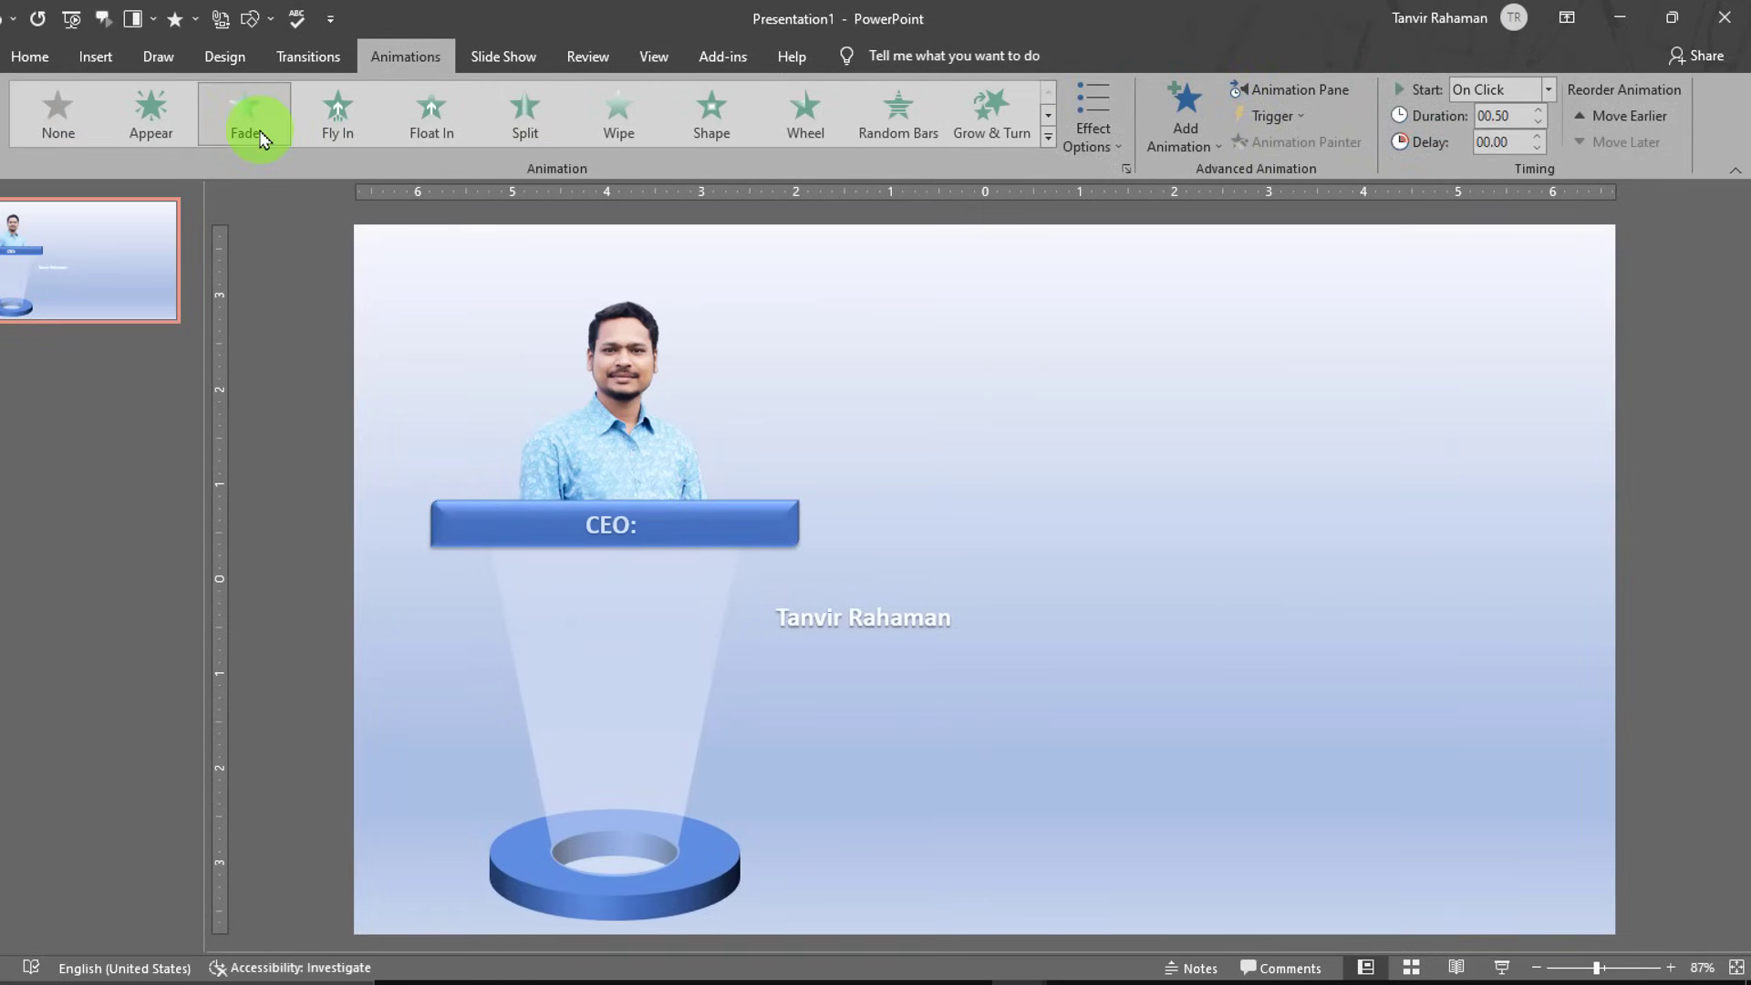
pyautogui.click(629, 523)
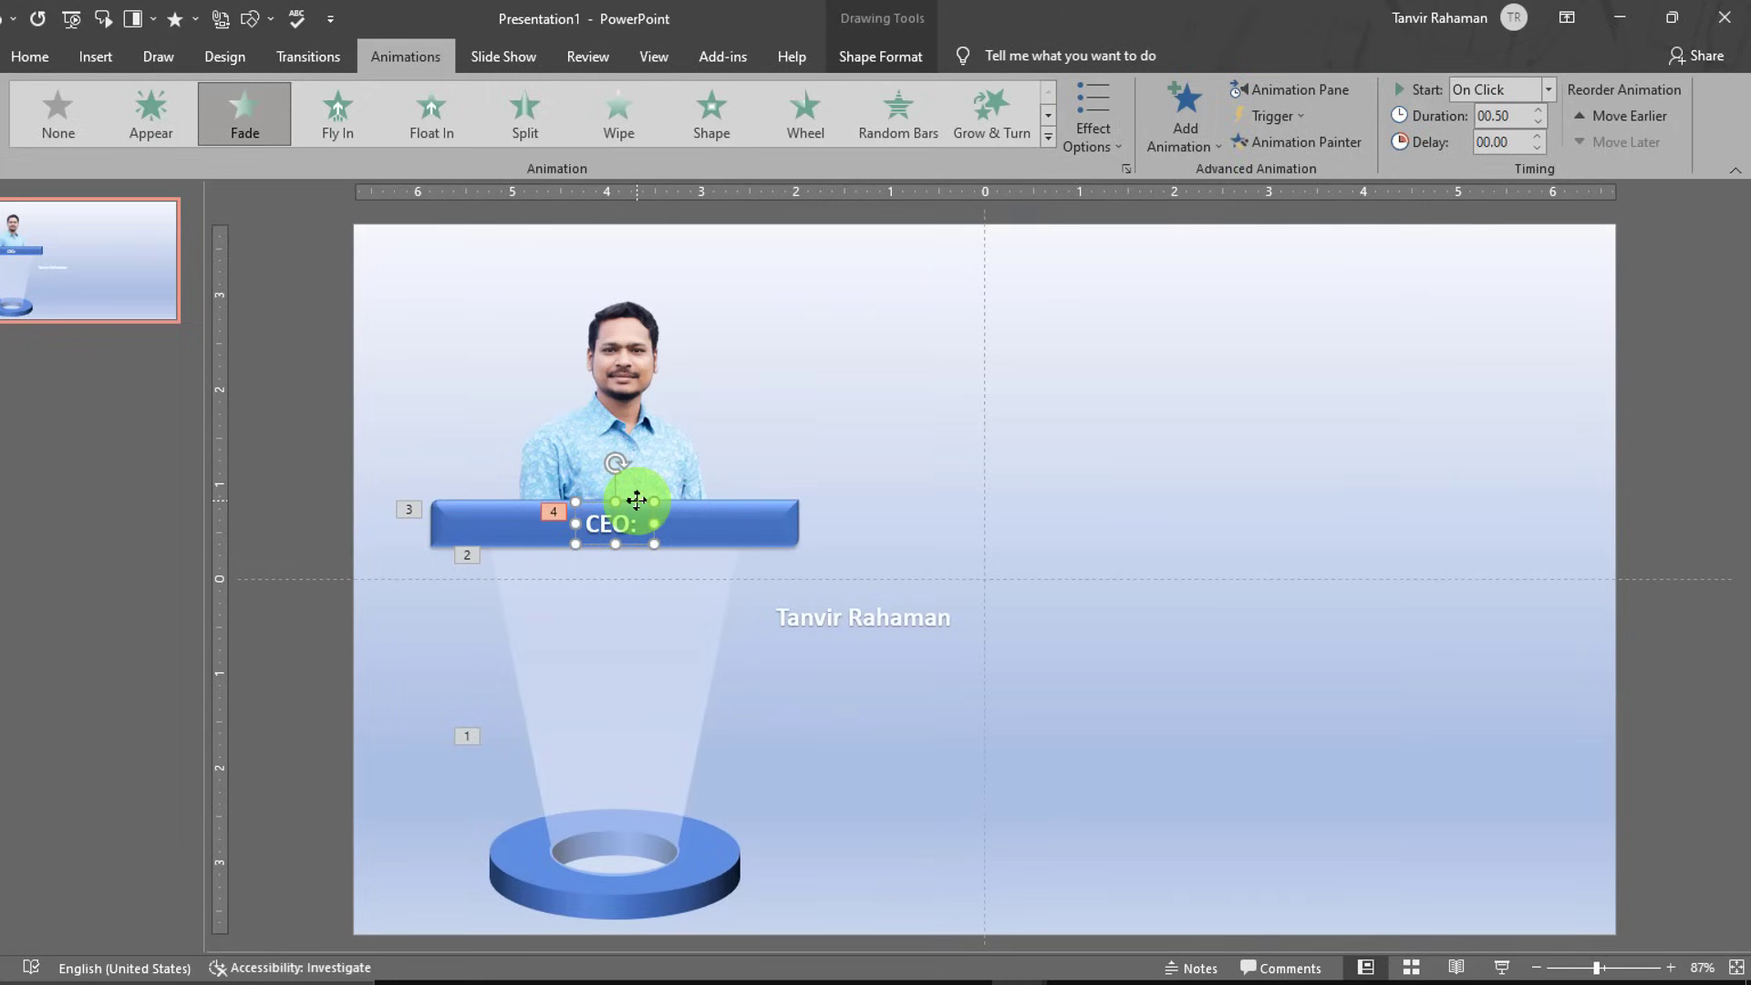
pyautogui.click(1304, 89)
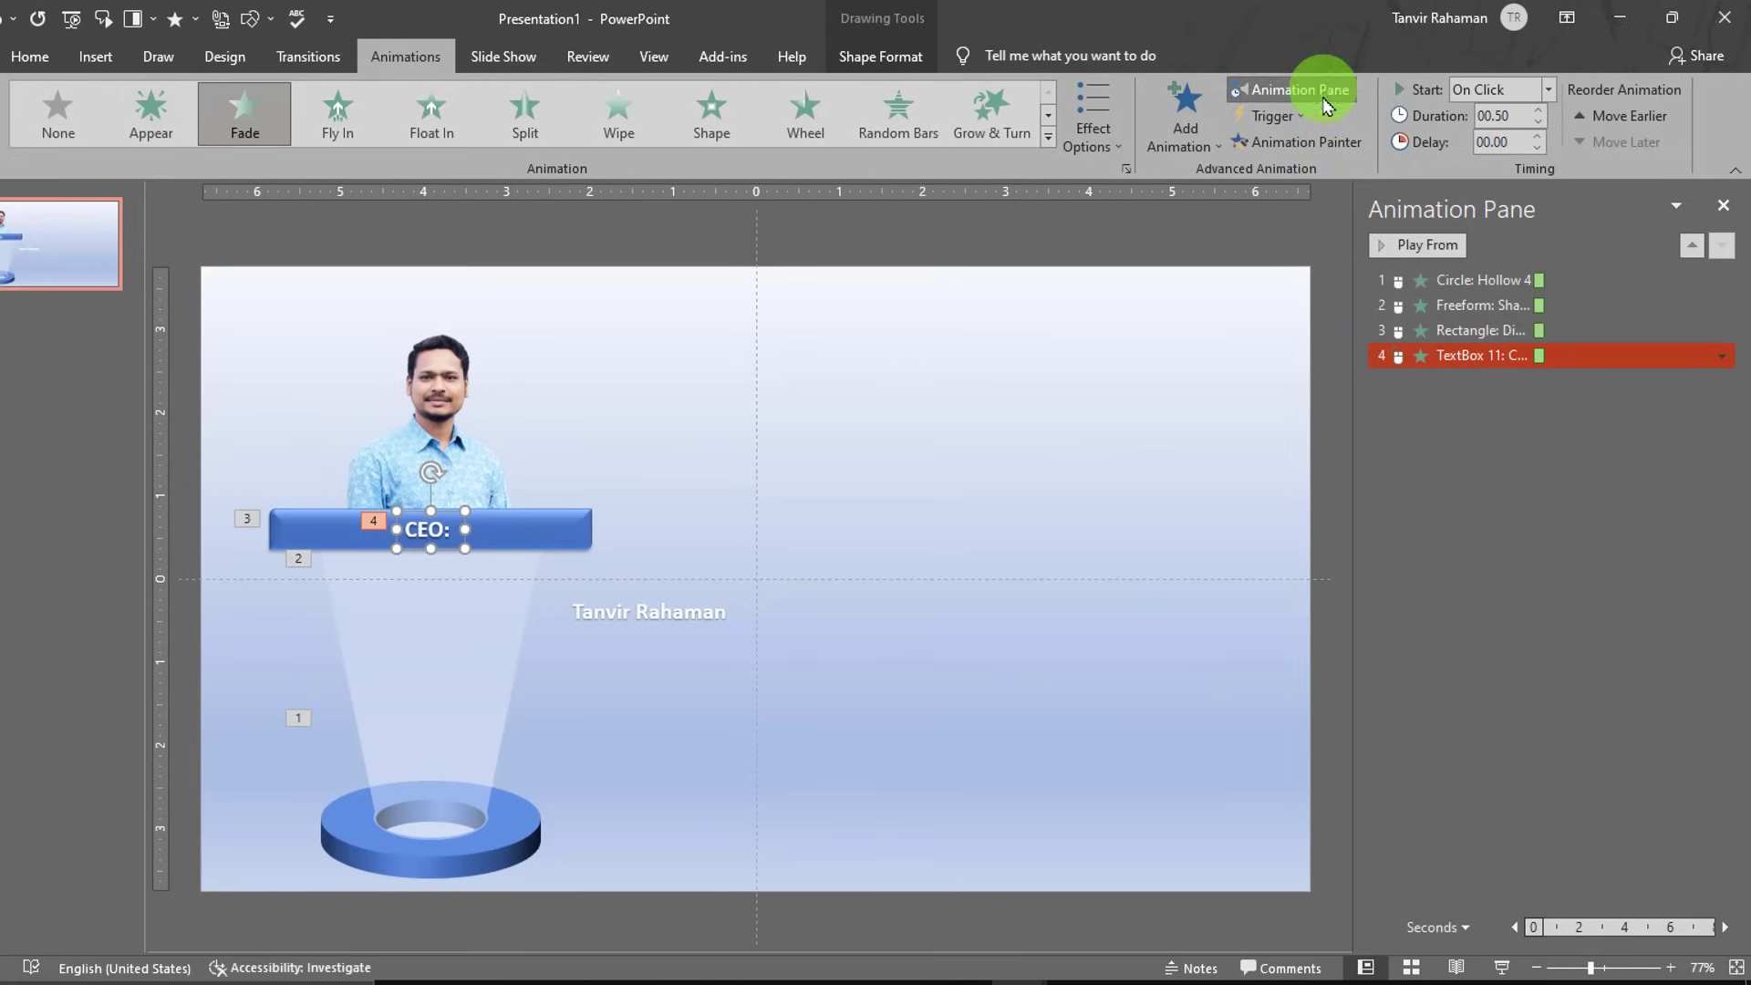
# - With animation 4 picked, add a Lines motion path to the CEO: text
pyautogui.keyDown('shift'); pyautogui.click(1555, 283); pyautogui.keyUp('shift')
pyautogui.click(1555, 357)
pyautogui.keyDown('shift'); pyautogui.click(1555, 277); pyautogui.keyUp('shift')
pyautogui.click(1555, 357)
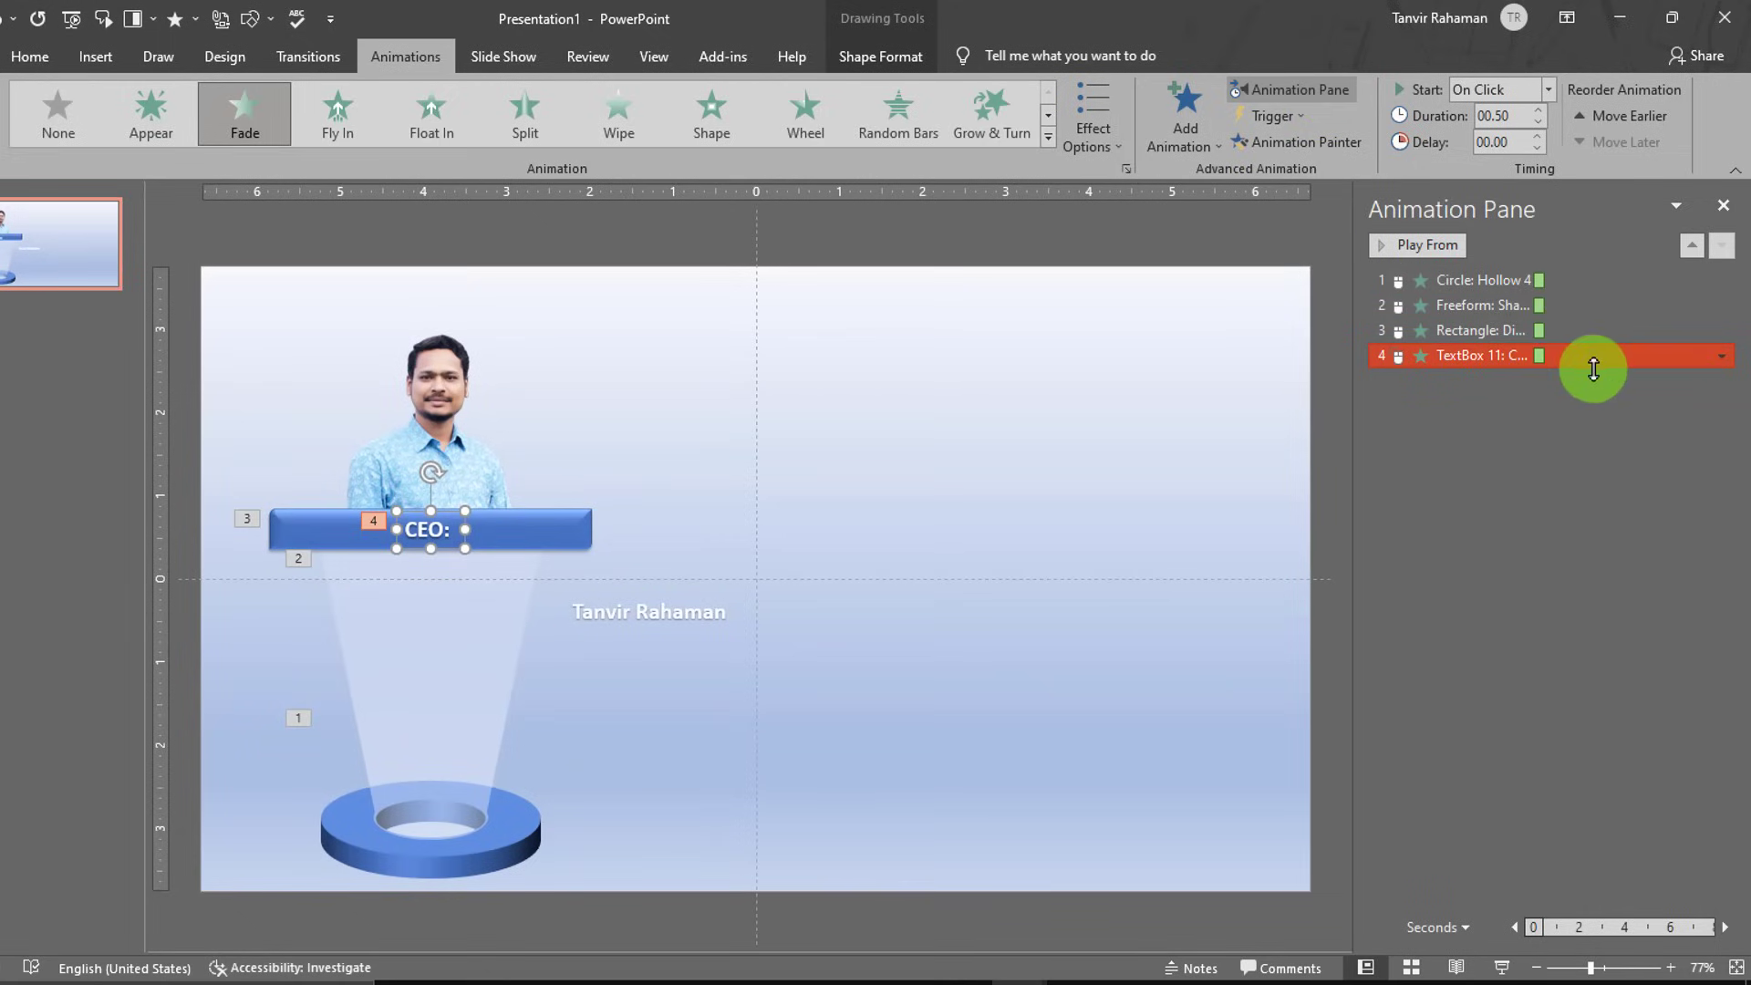
pyautogui.click(1594, 368)
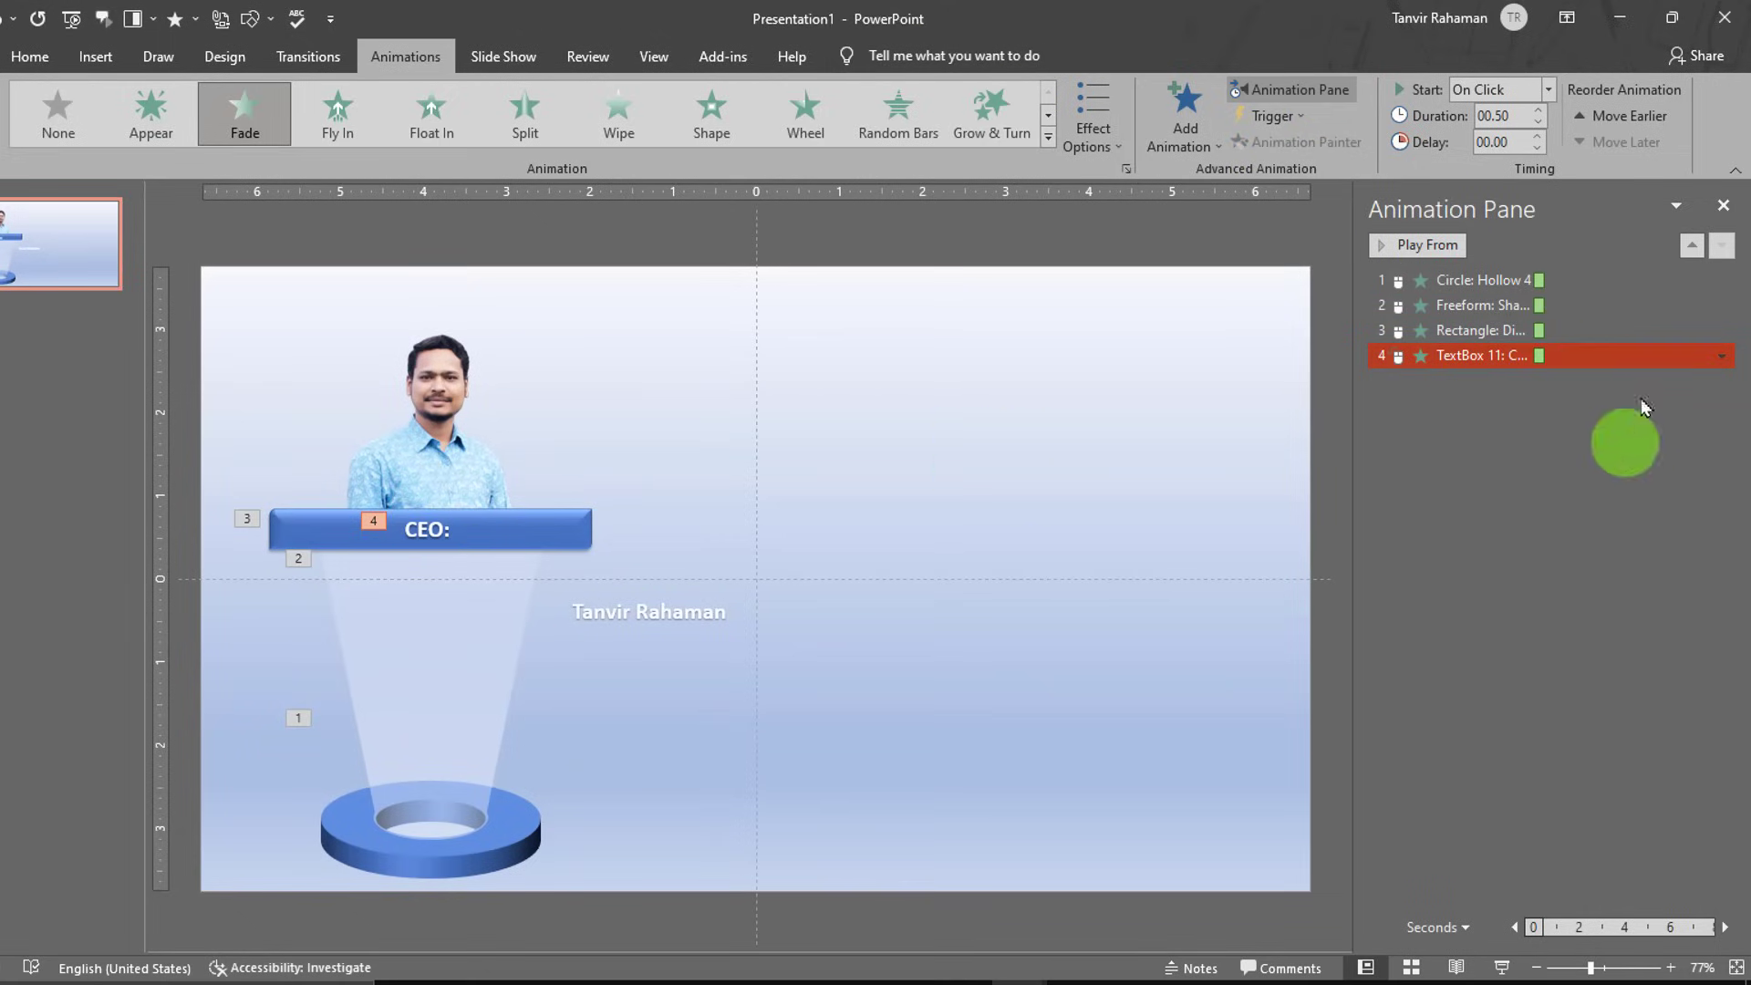
pyautogui.click(1176, 150)
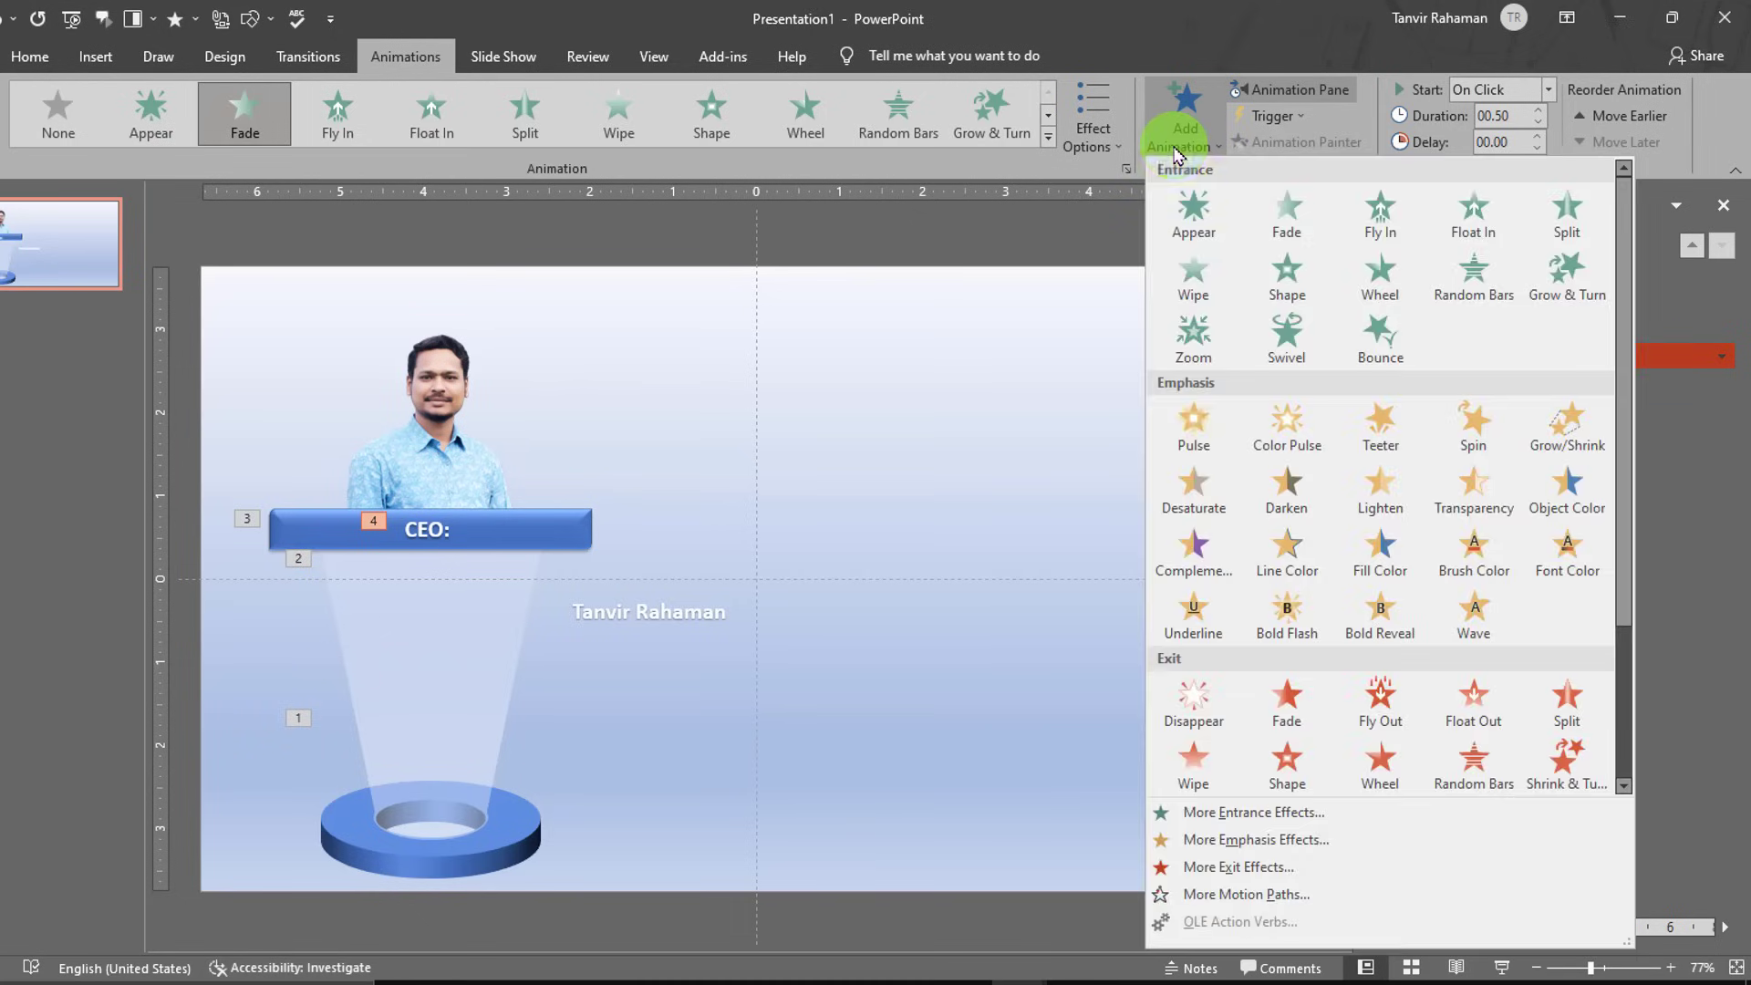
pyautogui.scroll(-3, 1396, 793)
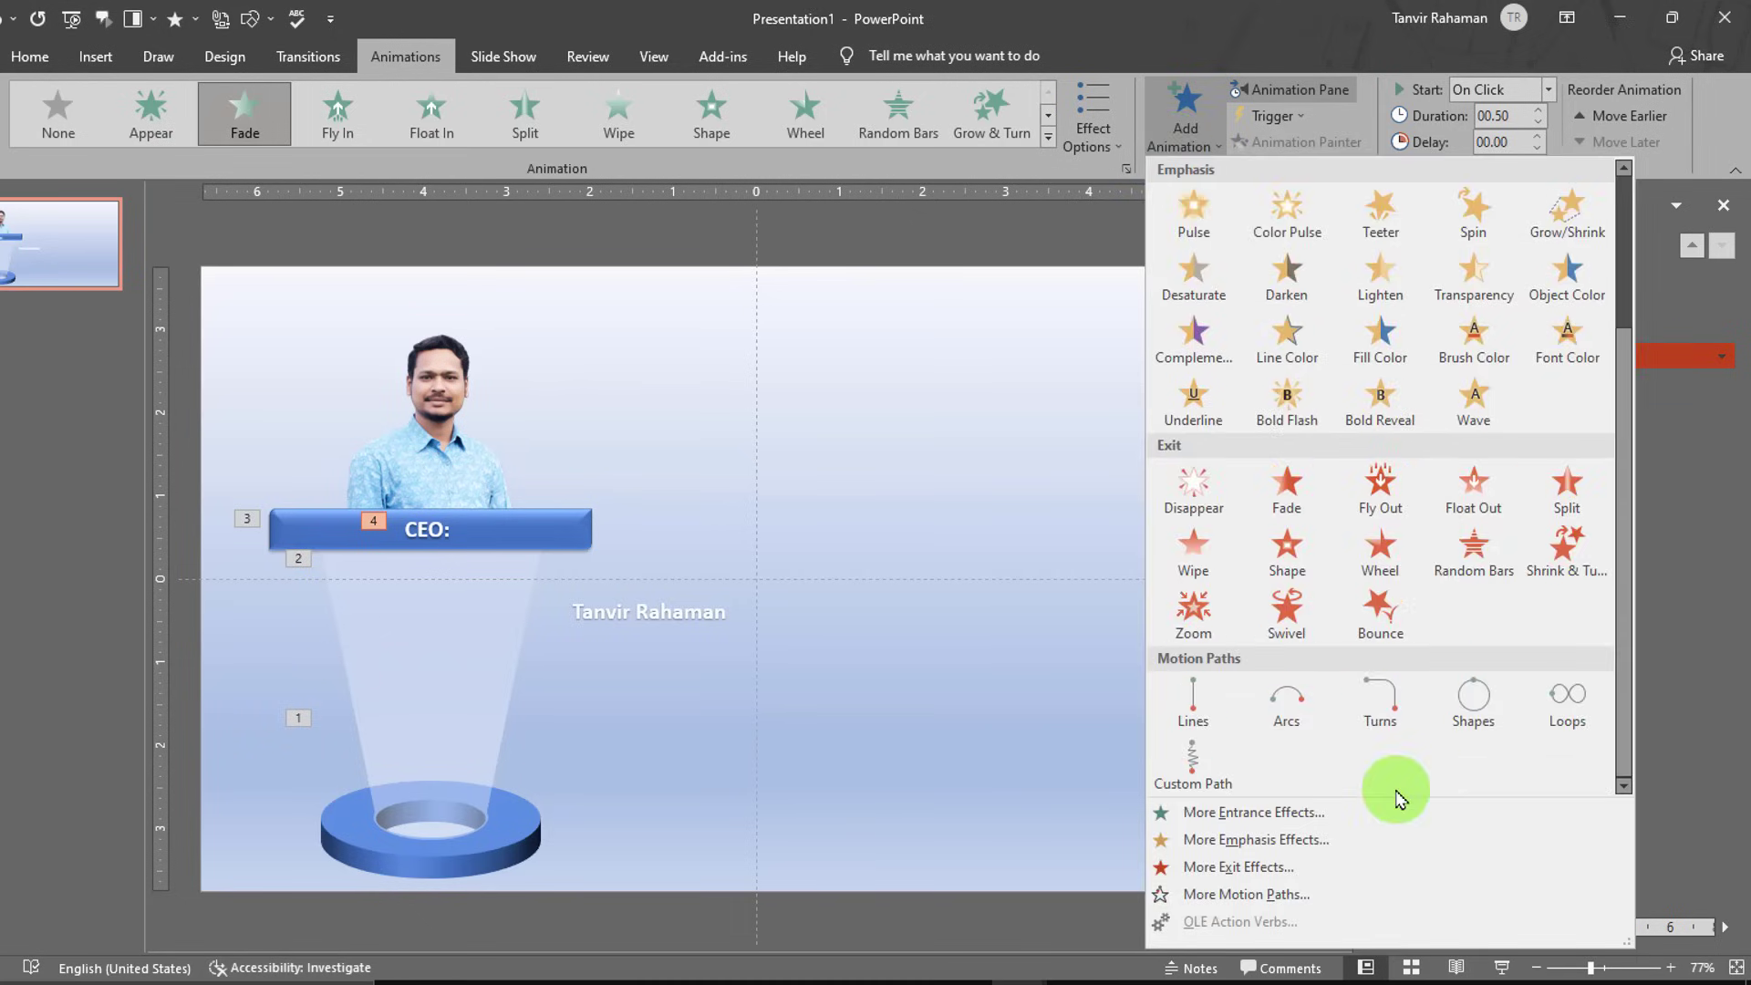
pyautogui.click(1213, 716)
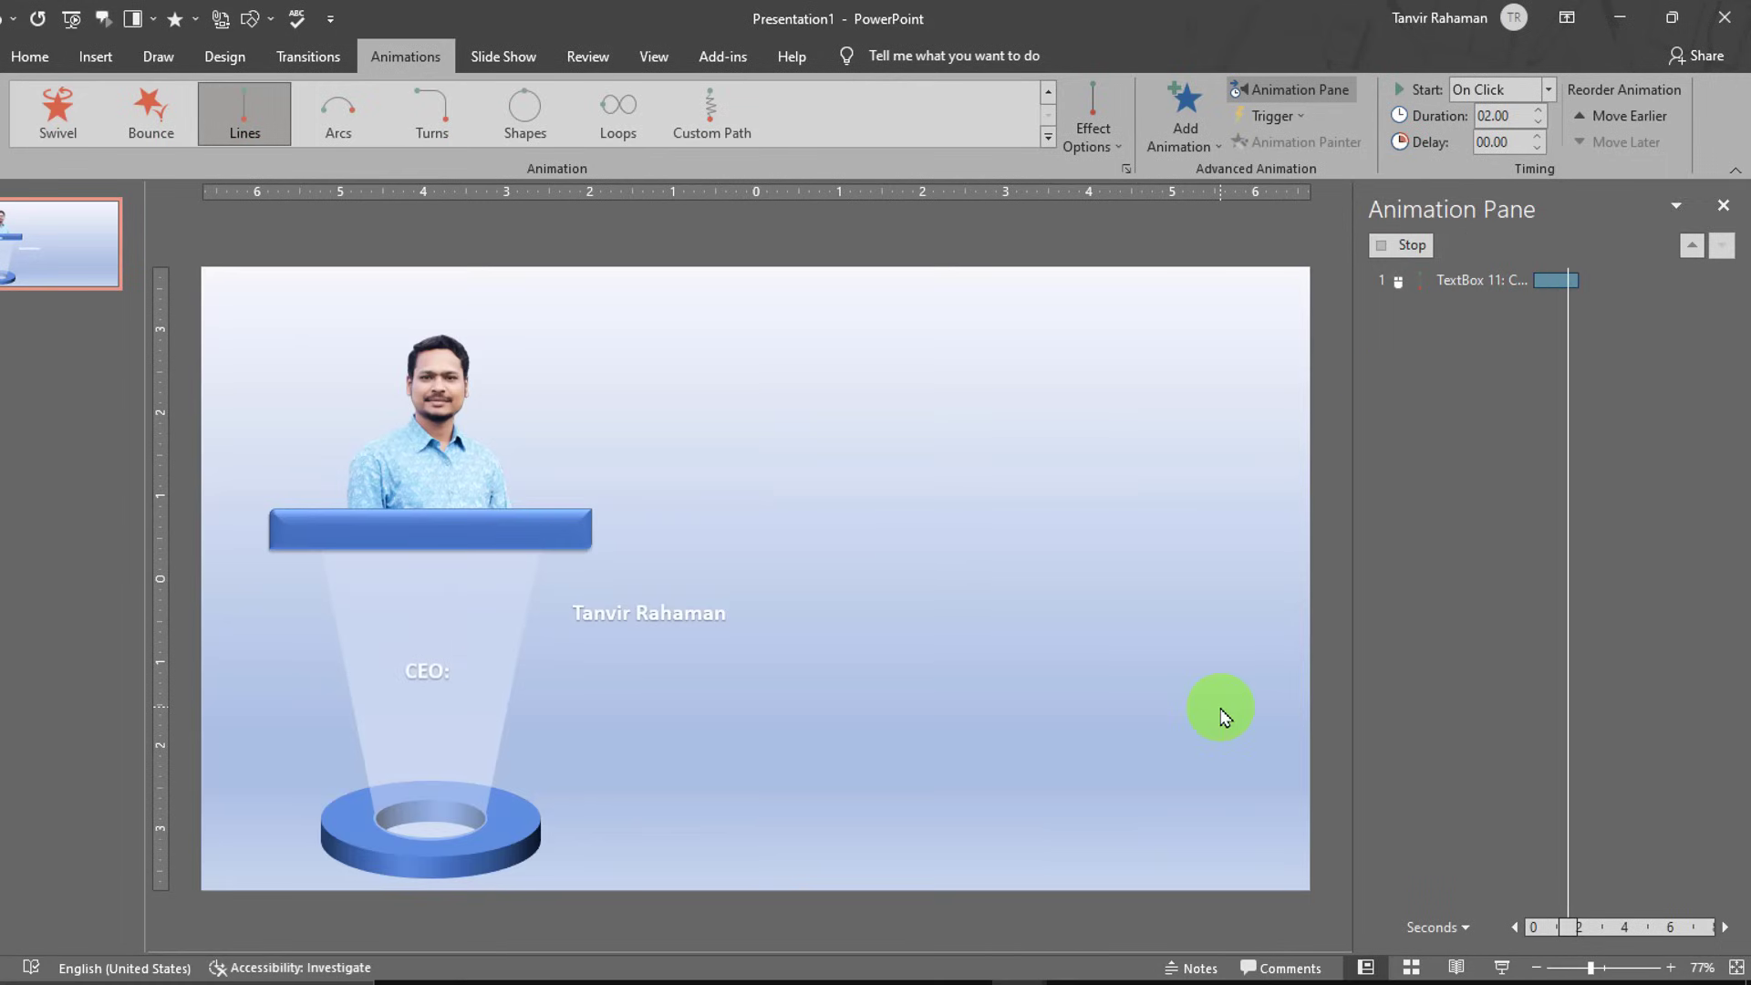
pyautogui.click(1093, 128)
# - Set the CEO: motion path direction to Right and drag its start along the bar
pyautogui.click(1165, 301)
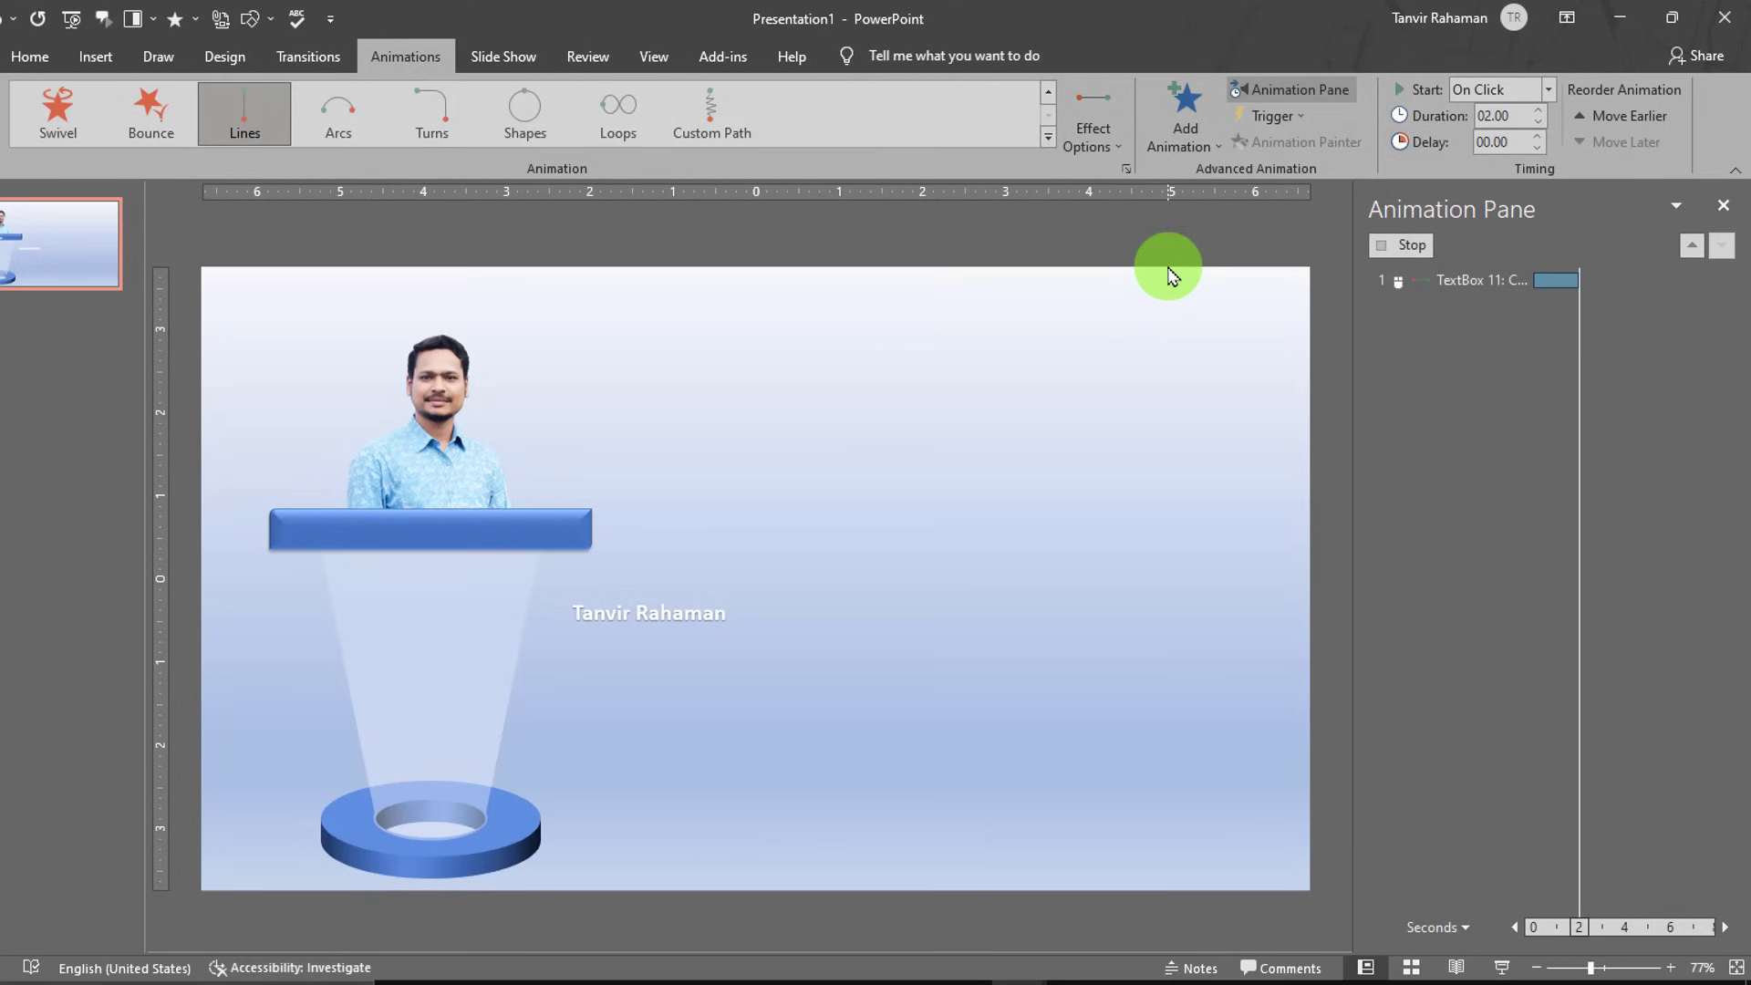
pyautogui.click(1541, 967)
pyautogui.click(1542, 966)
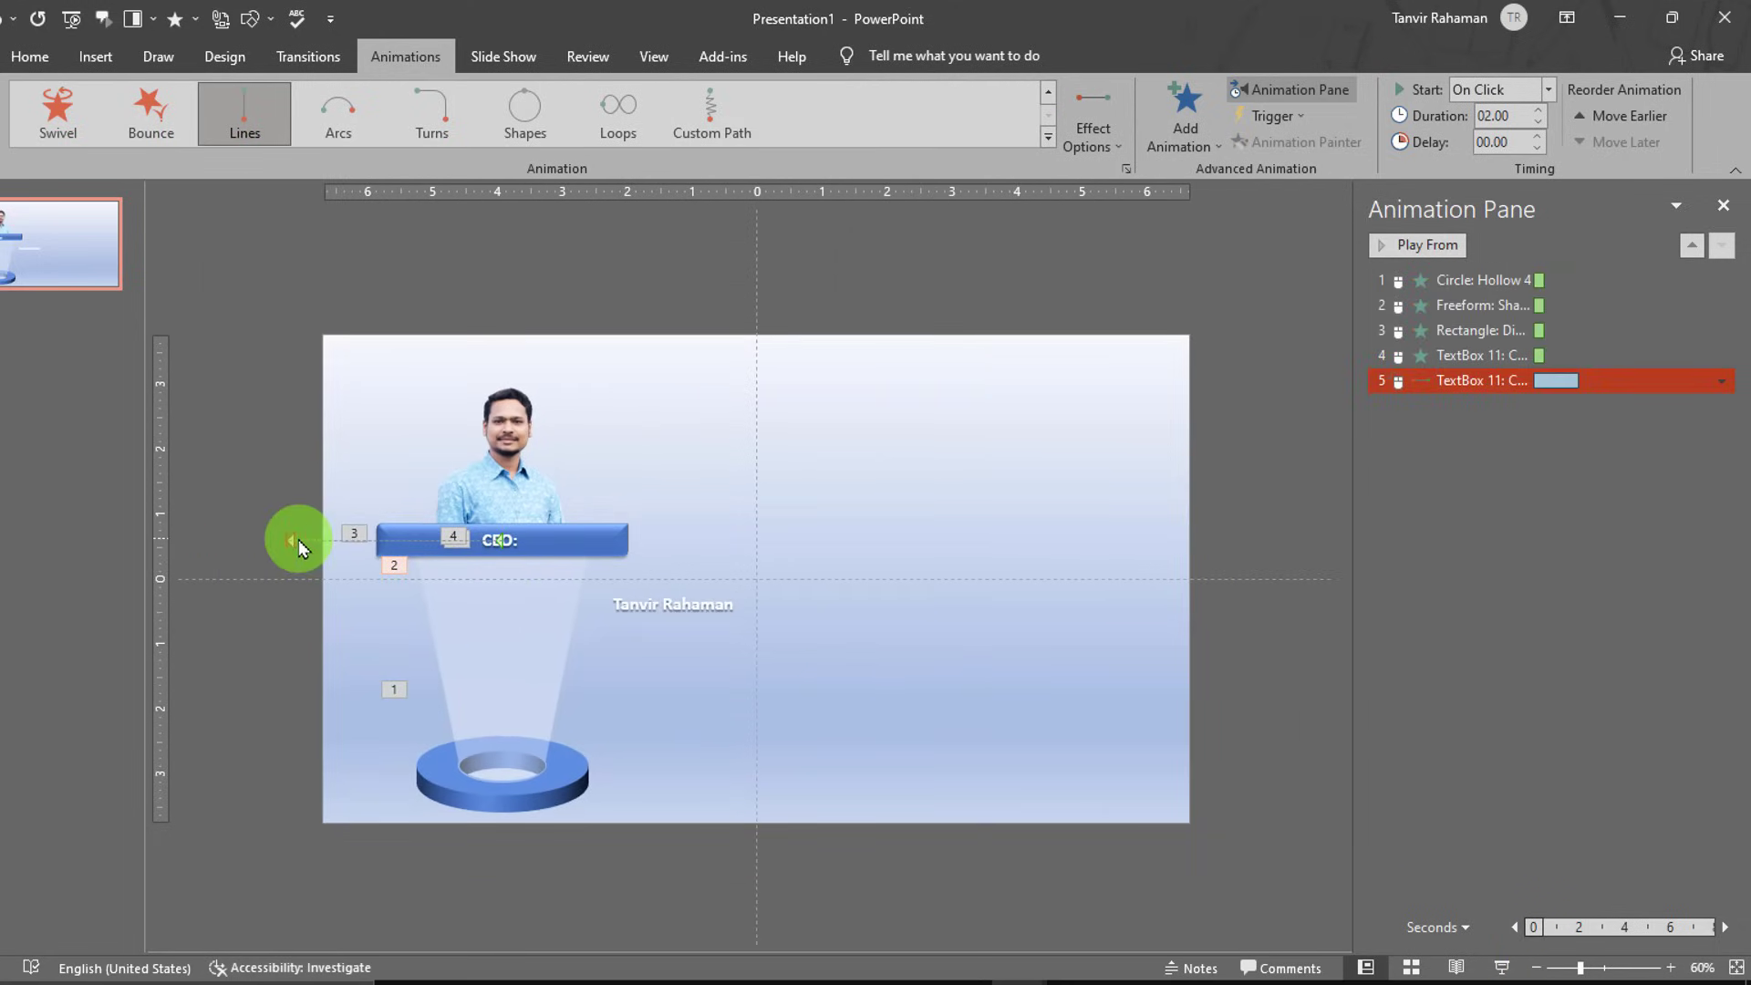
pyautogui.moveTo(294, 543); pyautogui.dragTo(415, 542)
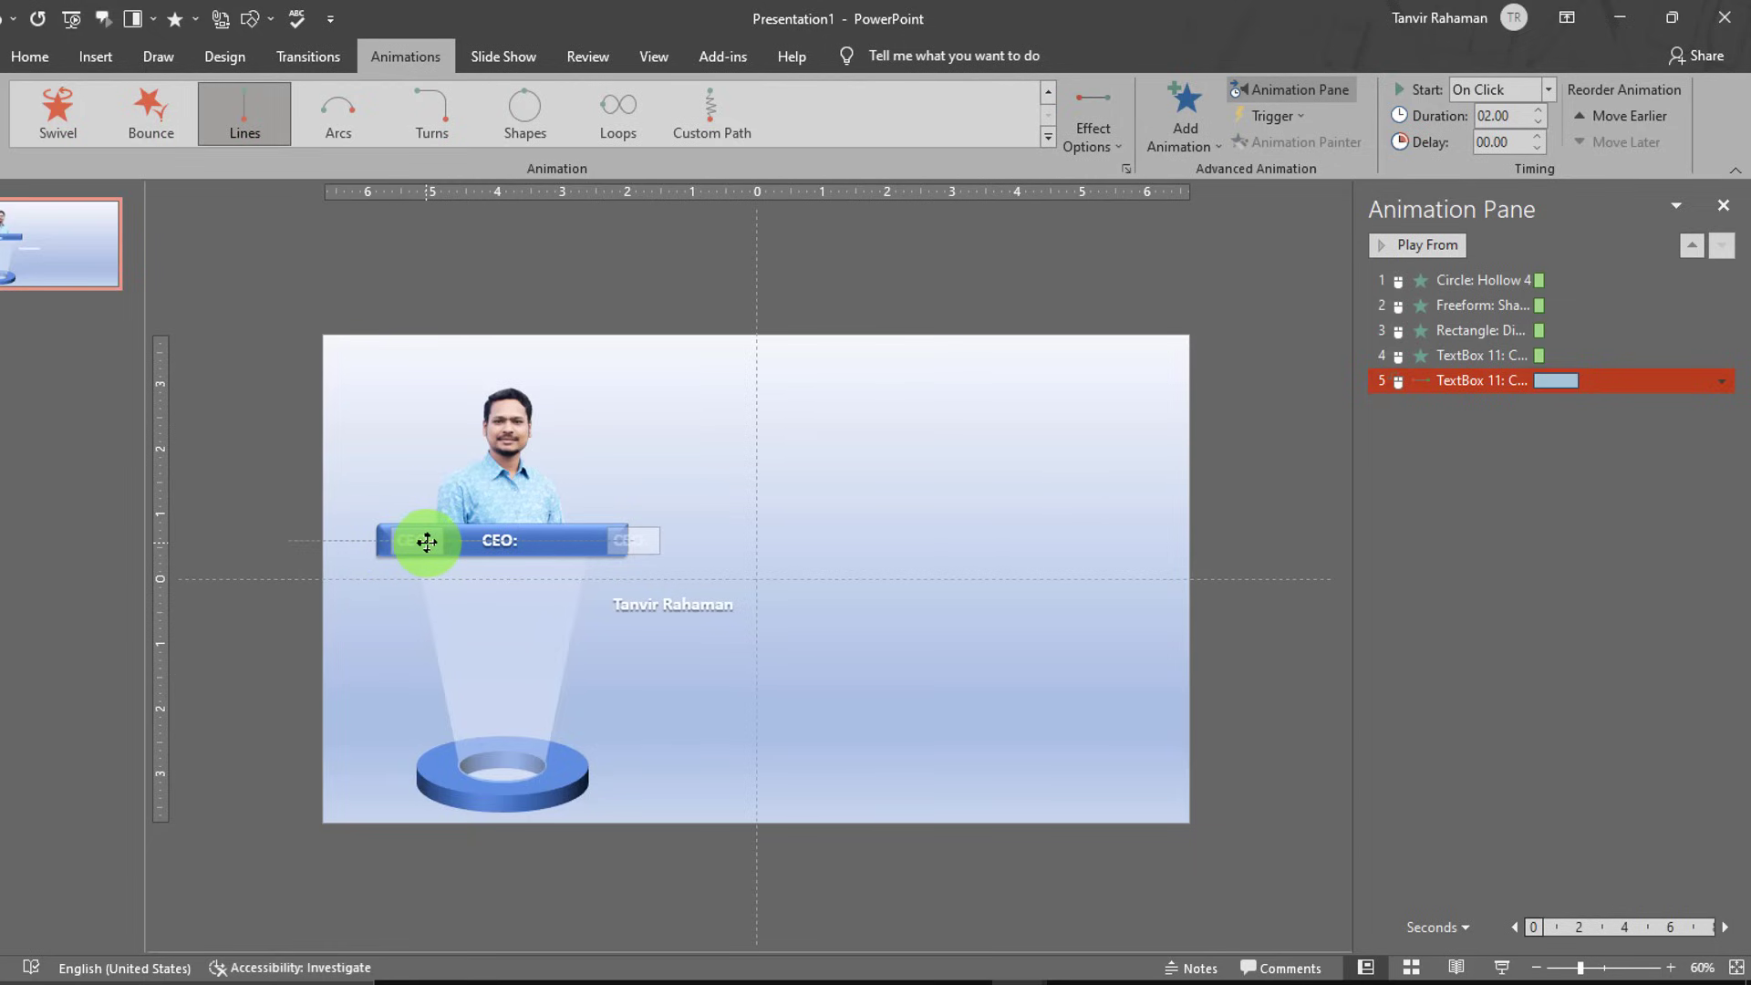
# - Move the name text box onto the bar and select it with the CEO: label
pyautogui.click(1025, 711)
pyautogui.moveTo(709, 590); pyautogui.dragTo(661, 526)
pyautogui.click(503, 545)
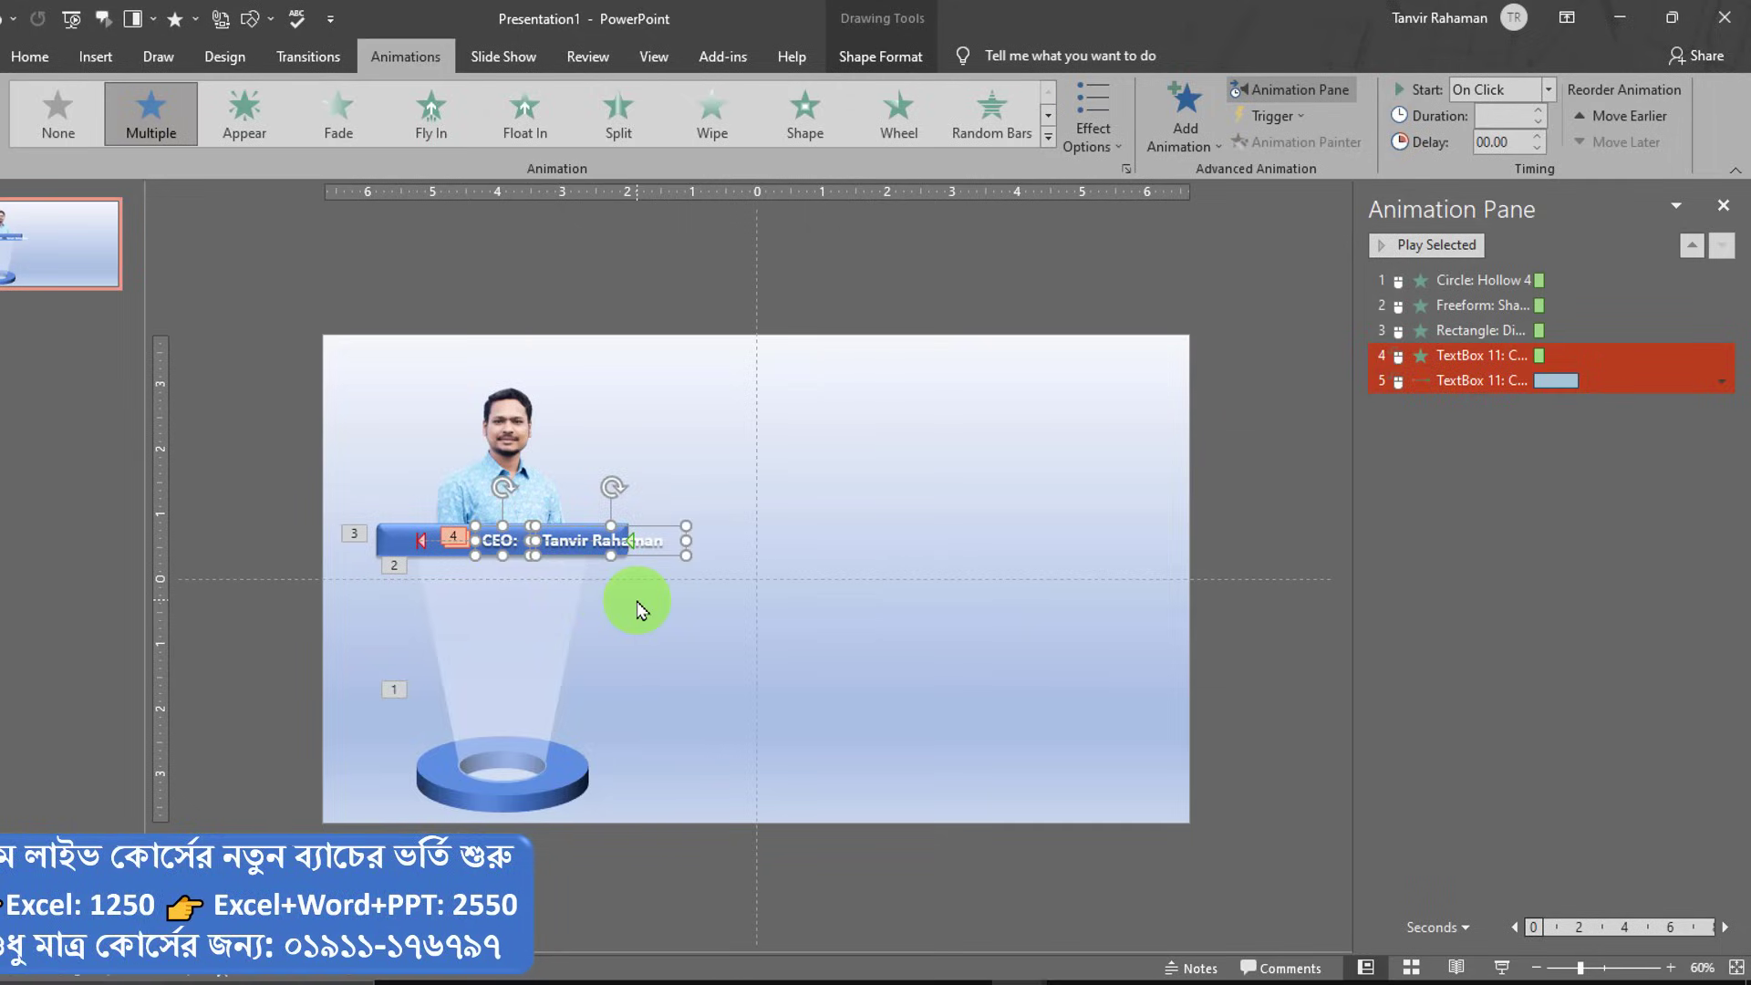
# - Align the name and CEO: text boxes to the middle vertically
pyautogui.click(889, 55)
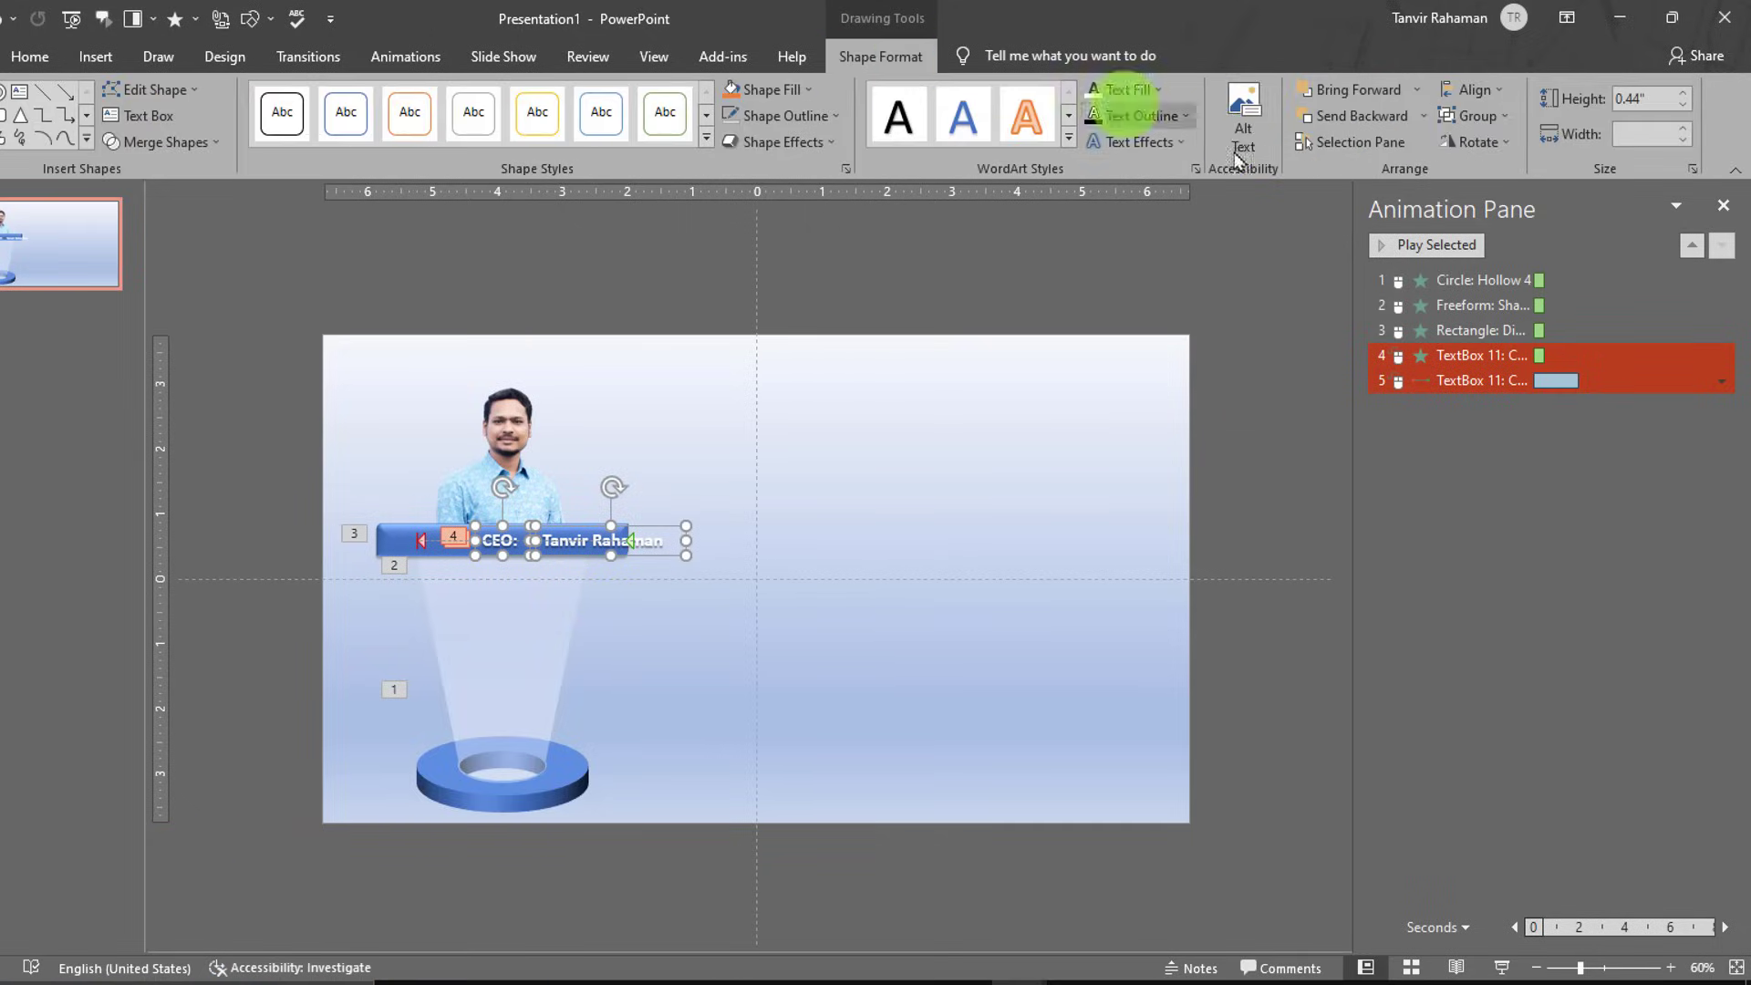
pyautogui.click(1471, 90)
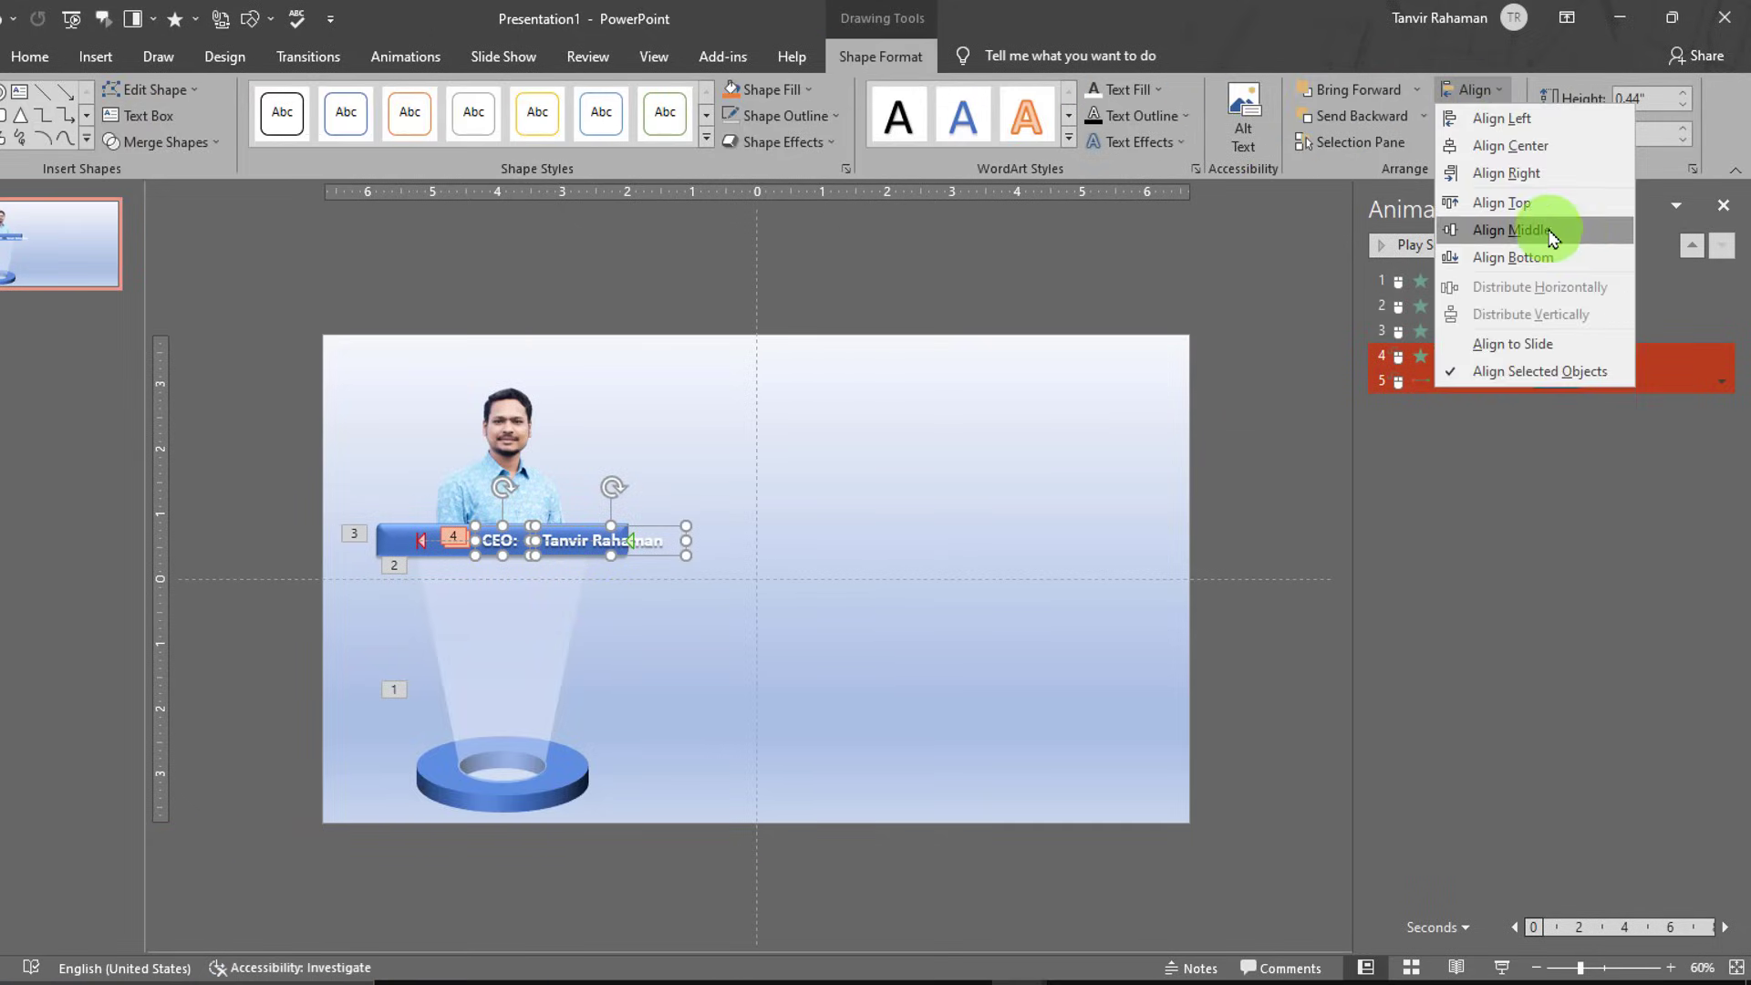
pyautogui.click(1560, 227)
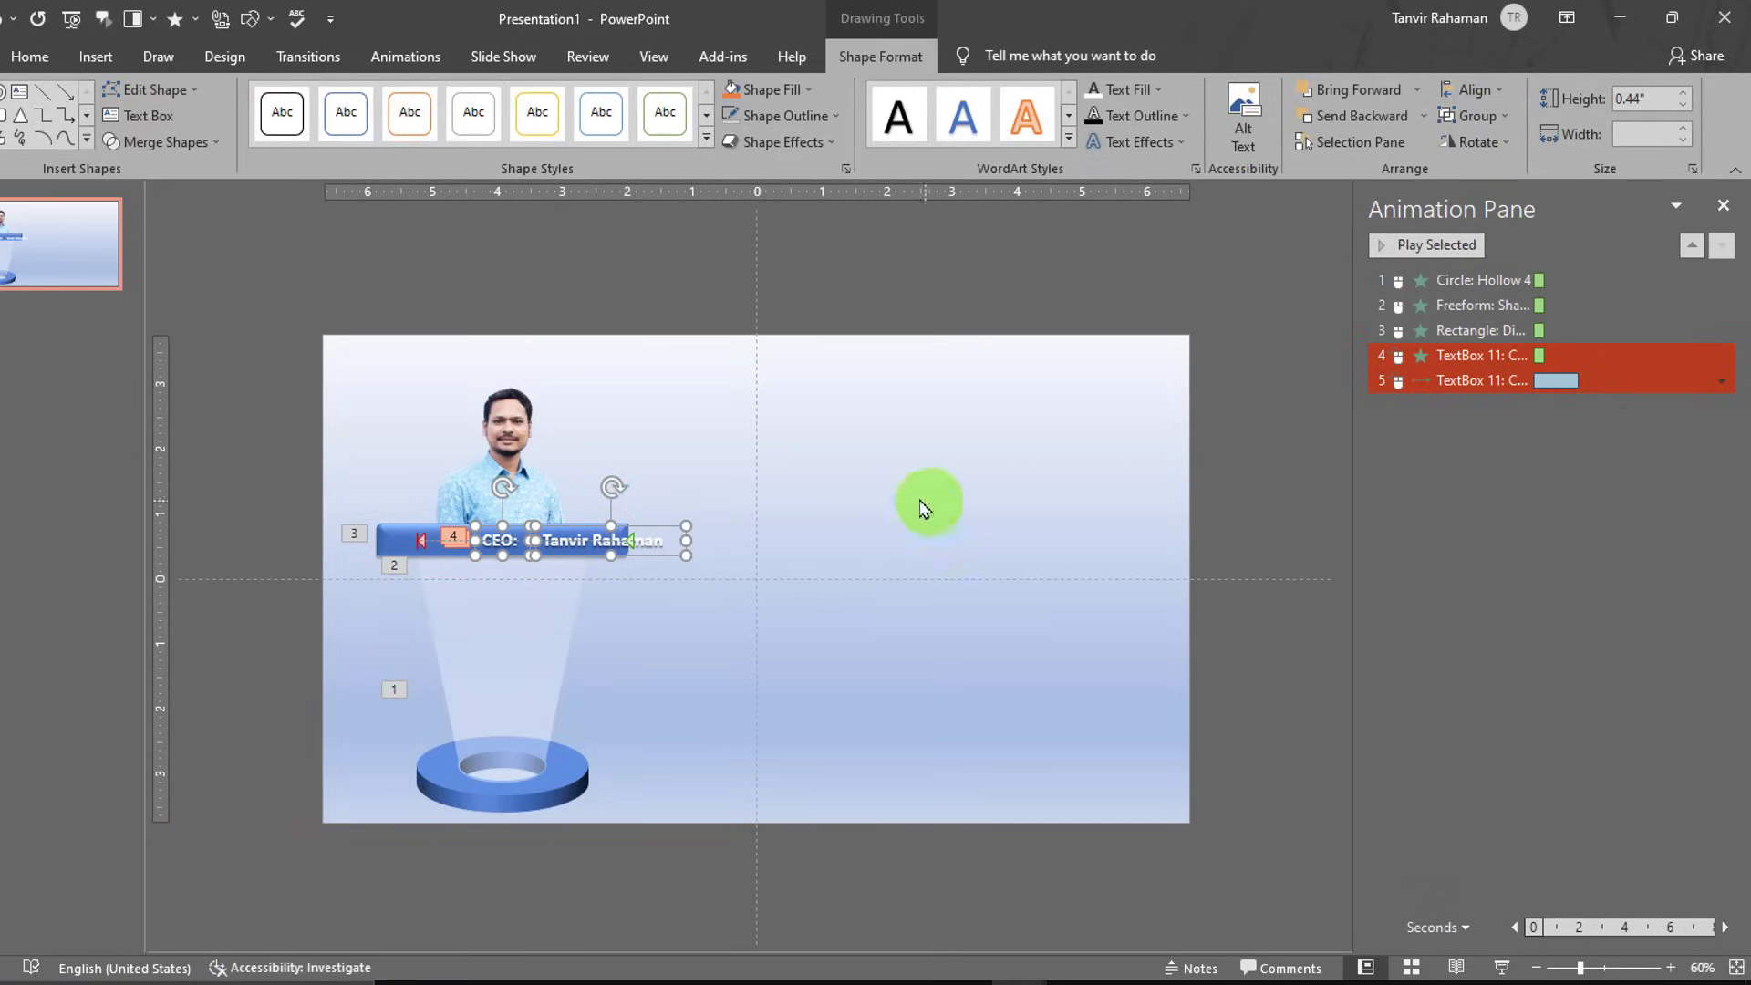
# - Place the name text back on top of the CEO: label on the bar
pyautogui.click(666, 524)
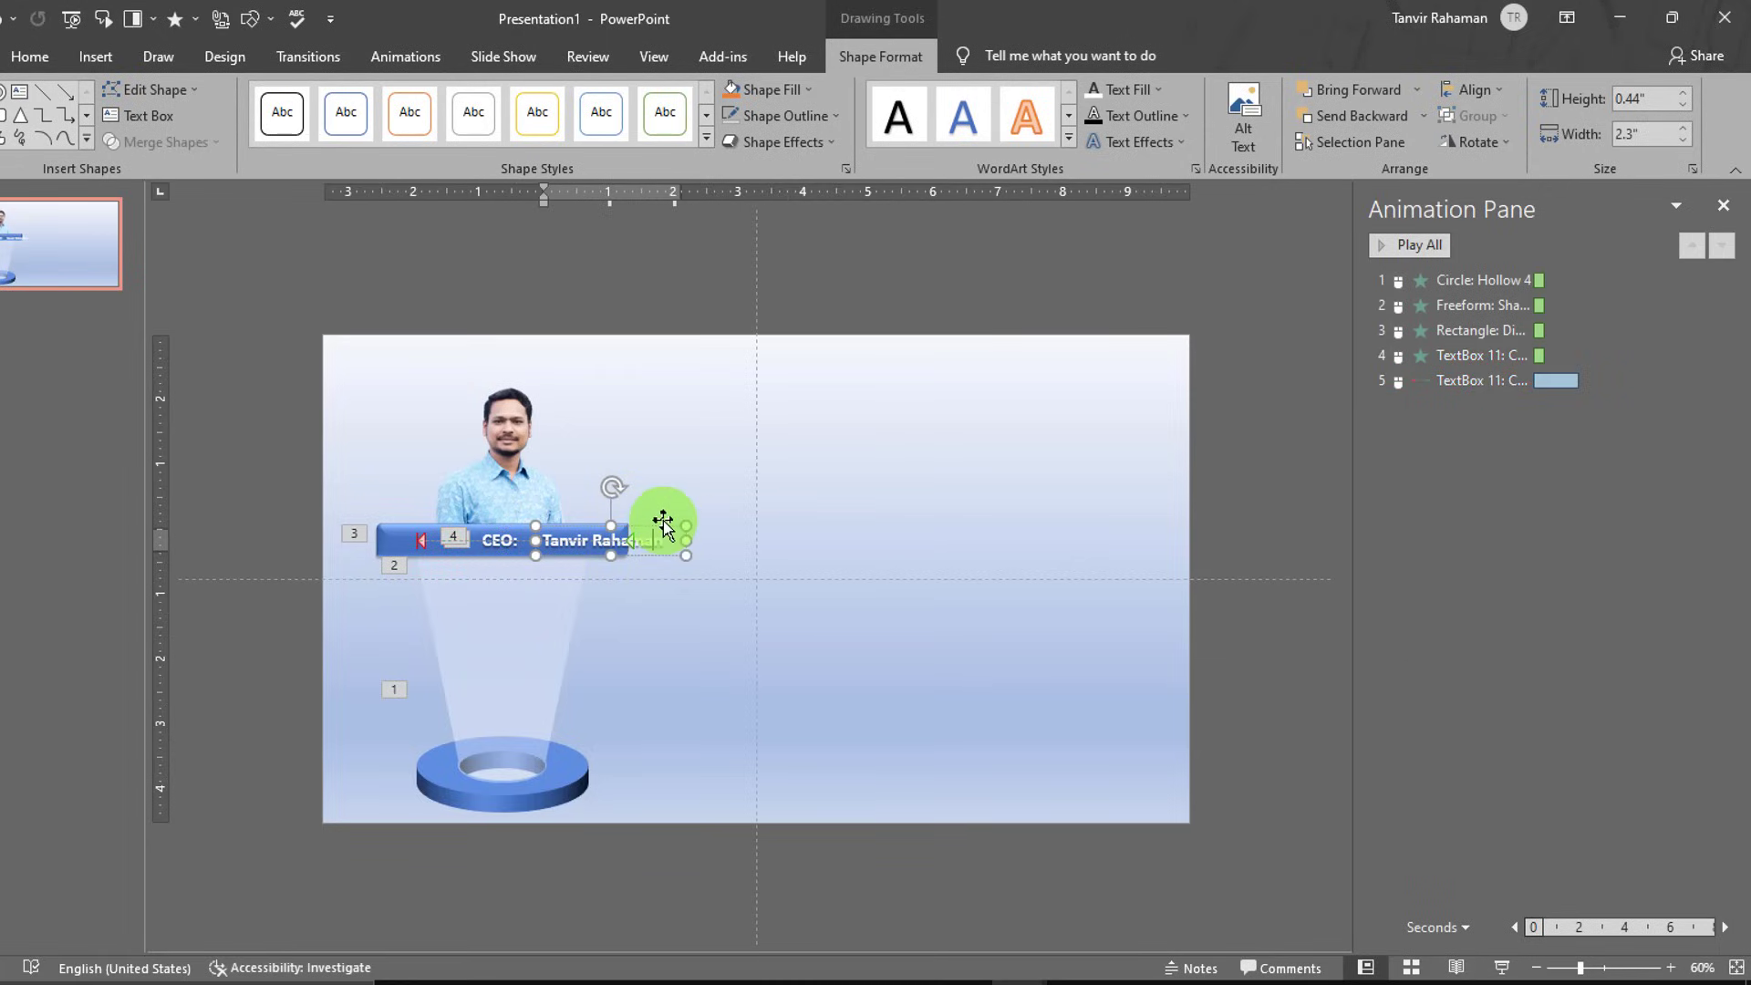
pyautogui.press('Escape')
pyautogui.hotkey('ctrl', 'z')
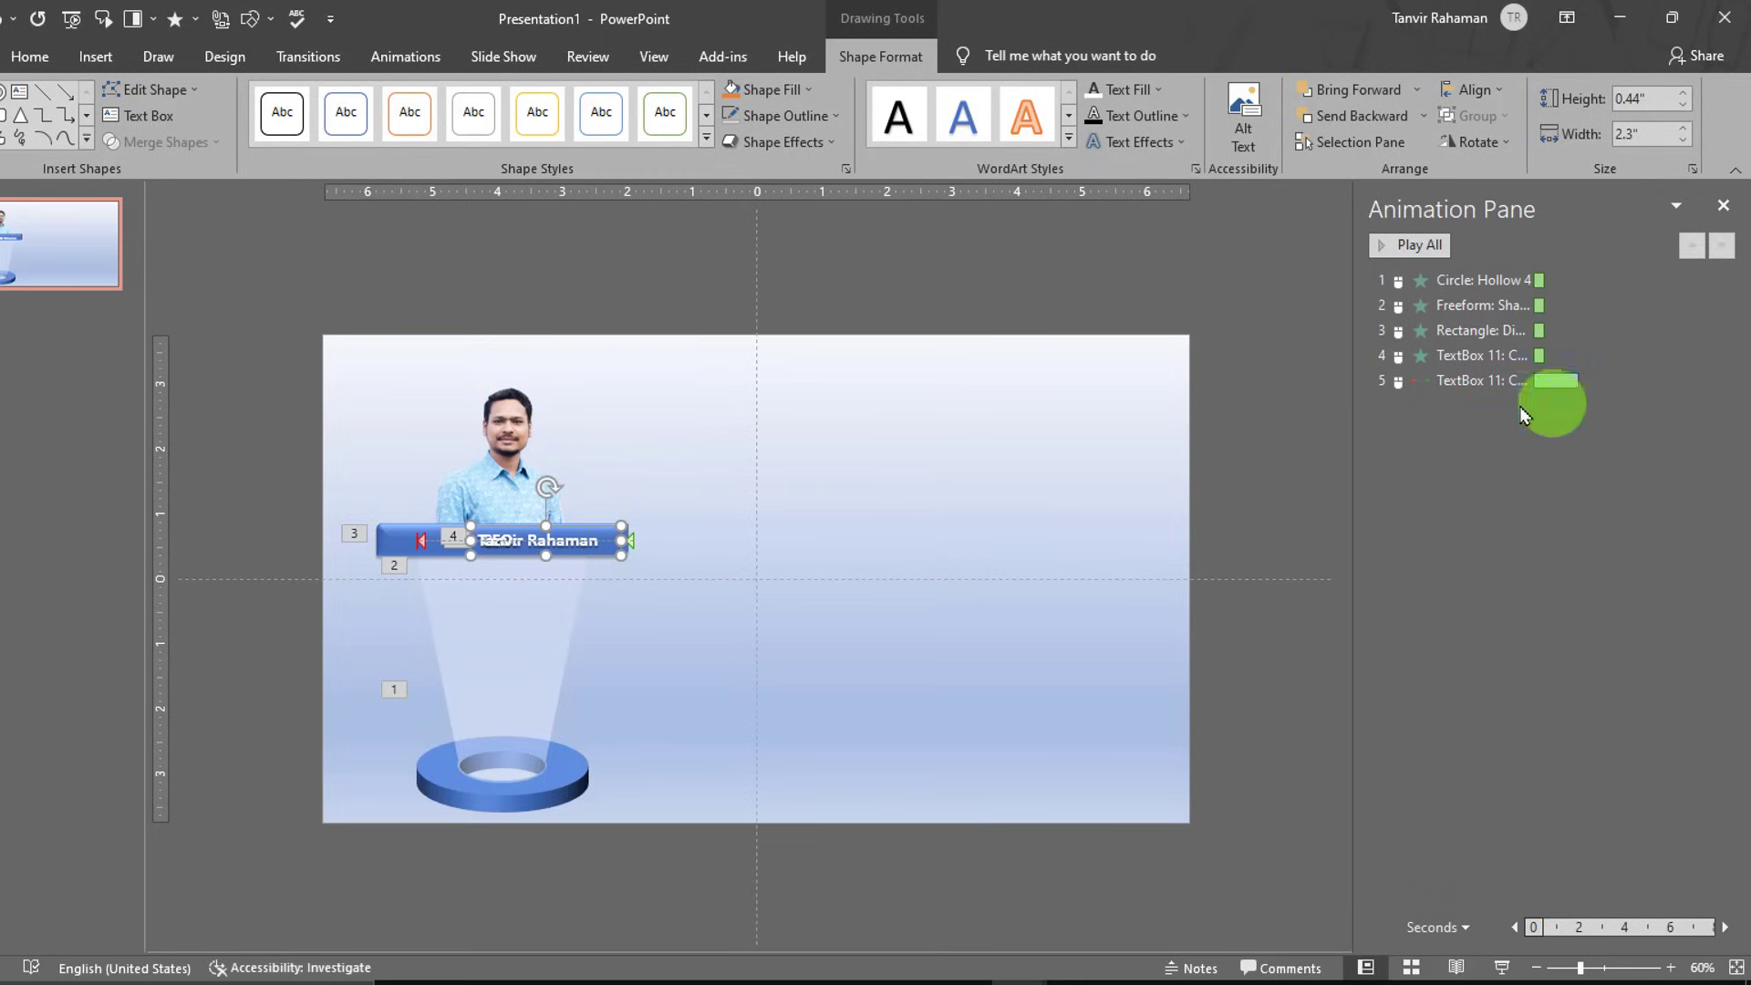
pyautogui.click(1575, 390)
pyautogui.click(1592, 471)
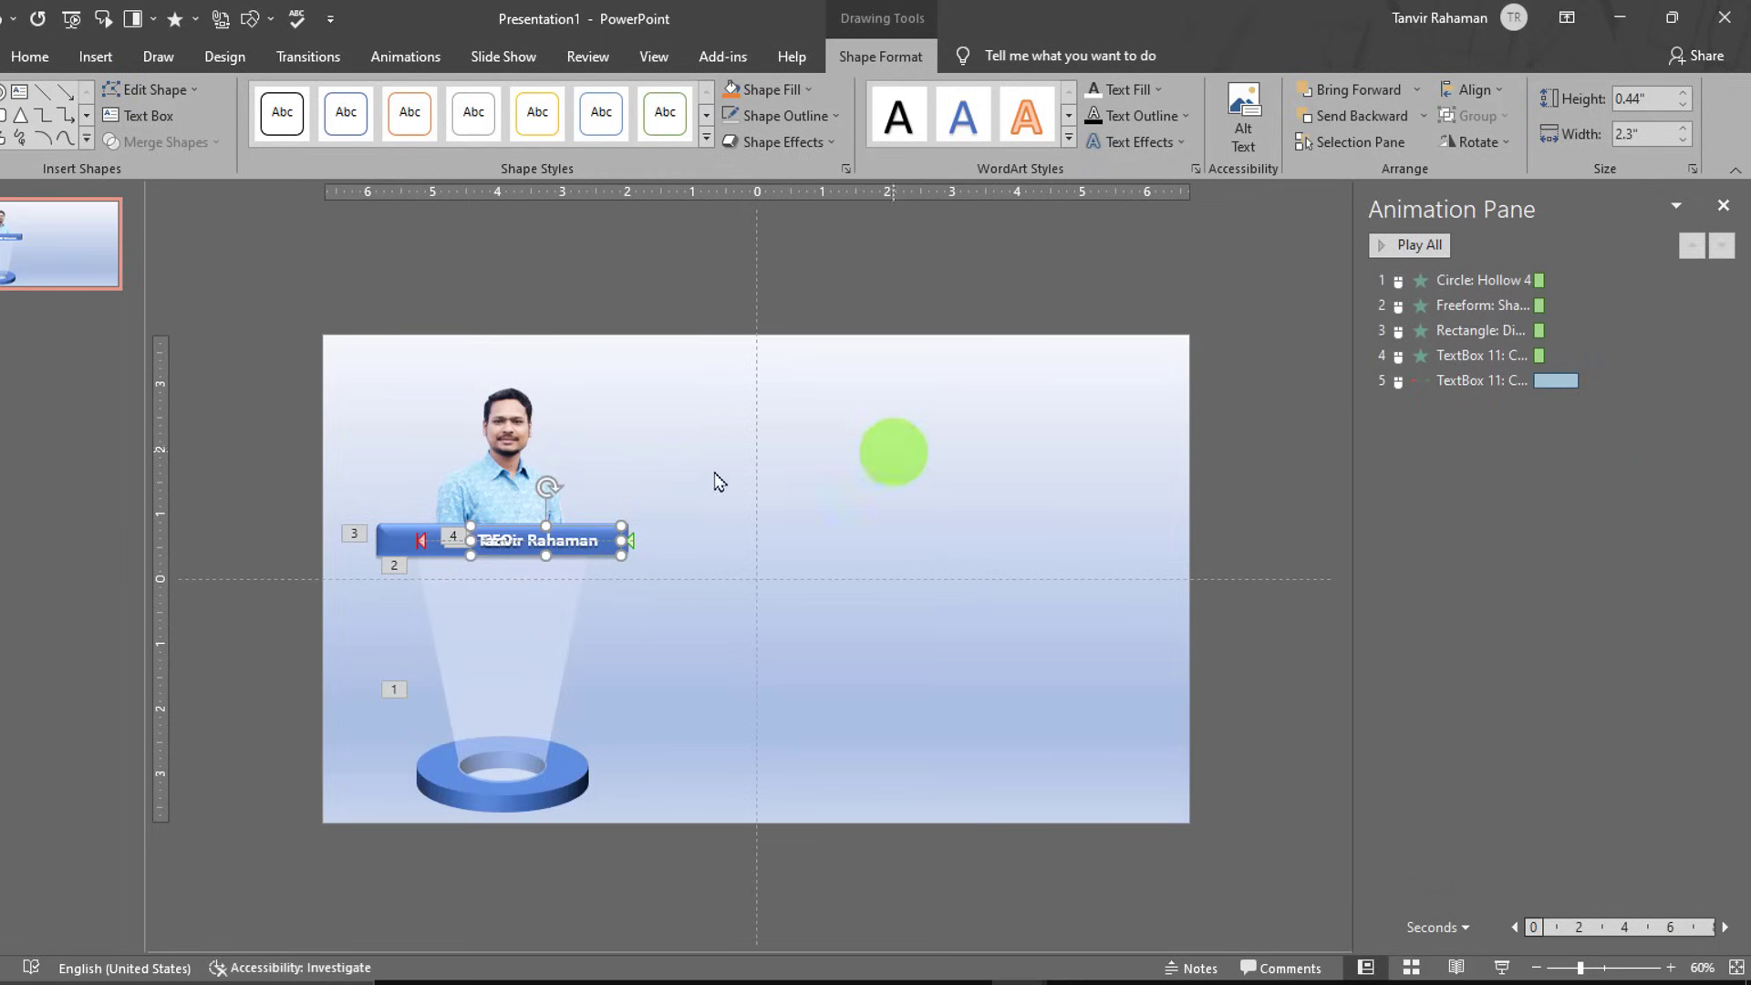
# - Give the name text a Fade entrance as the sixth animation and start the slide show
pyautogui.click(405, 57)
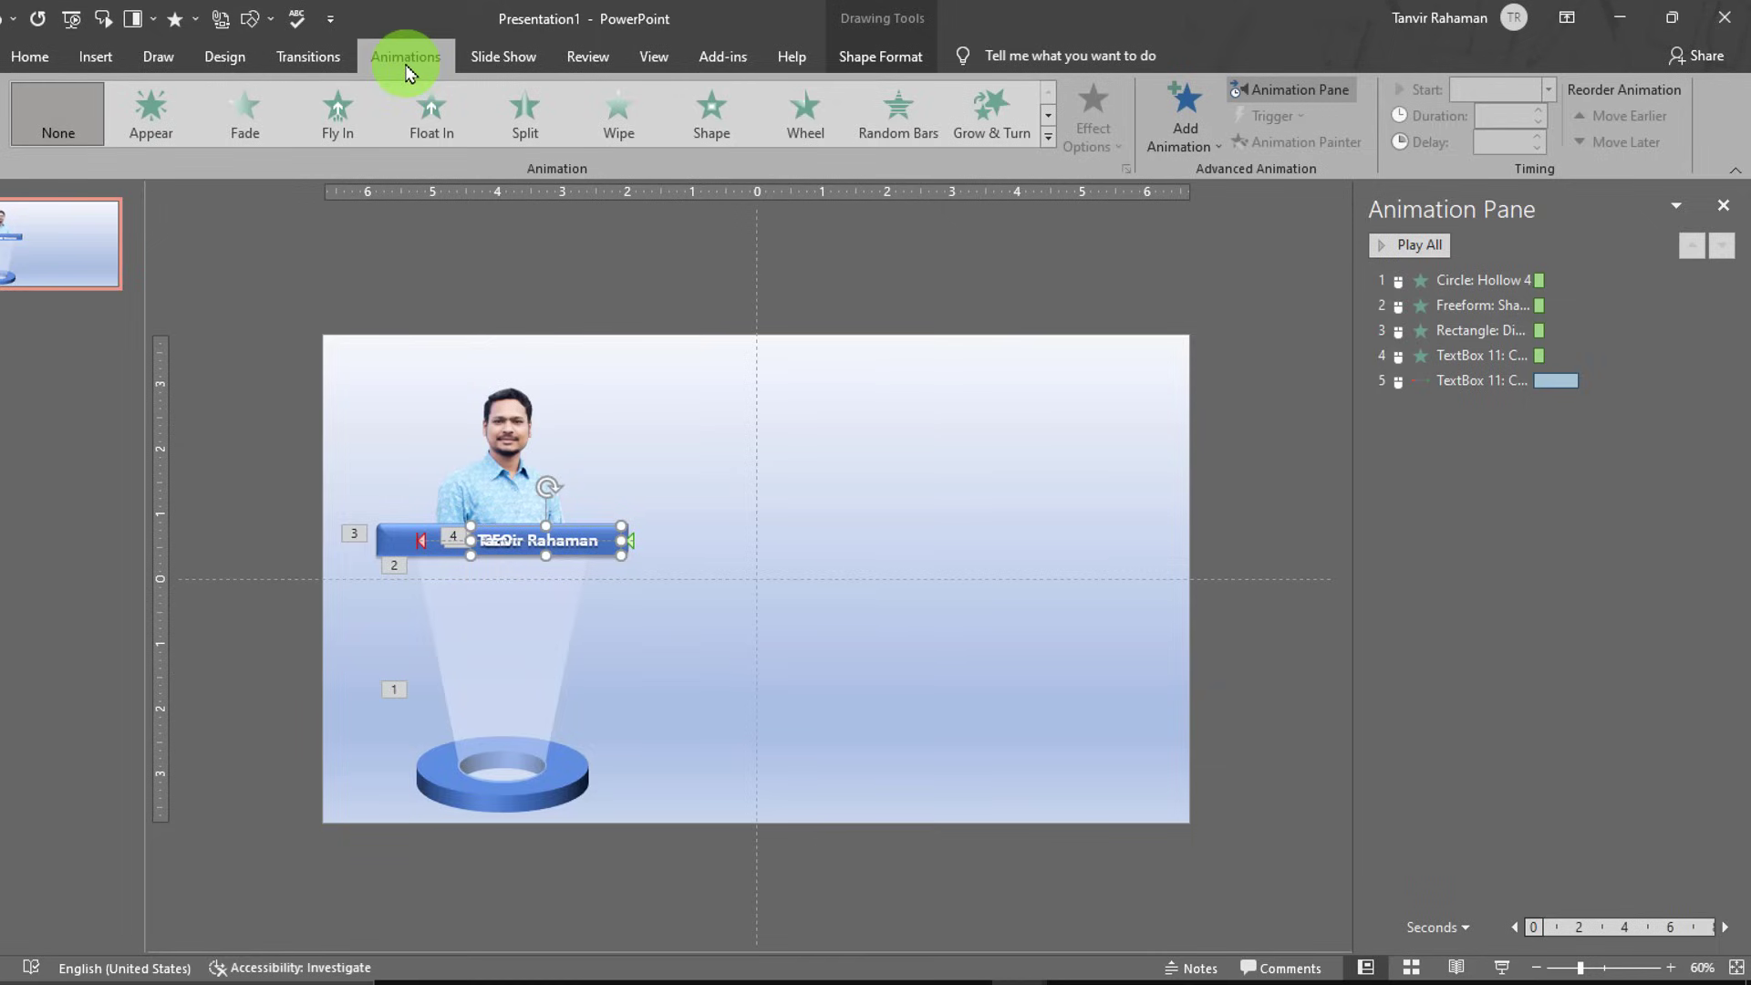
pyautogui.click(246, 128)
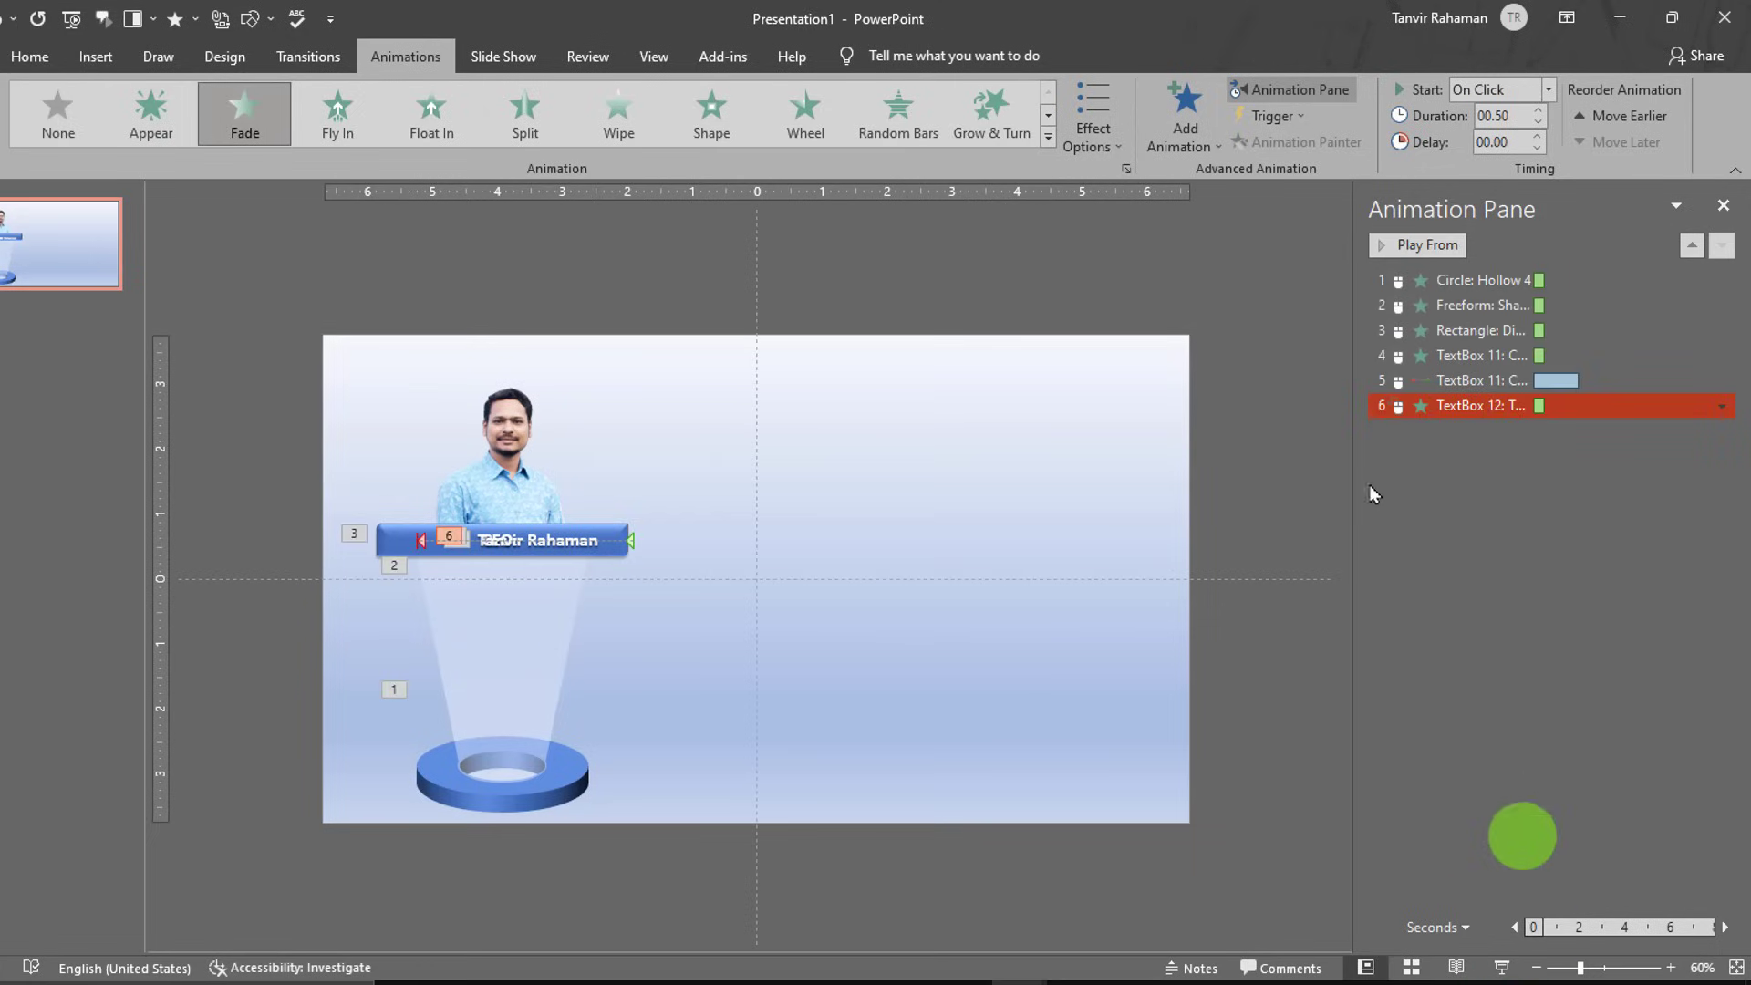
pyautogui.click(1426, 550)
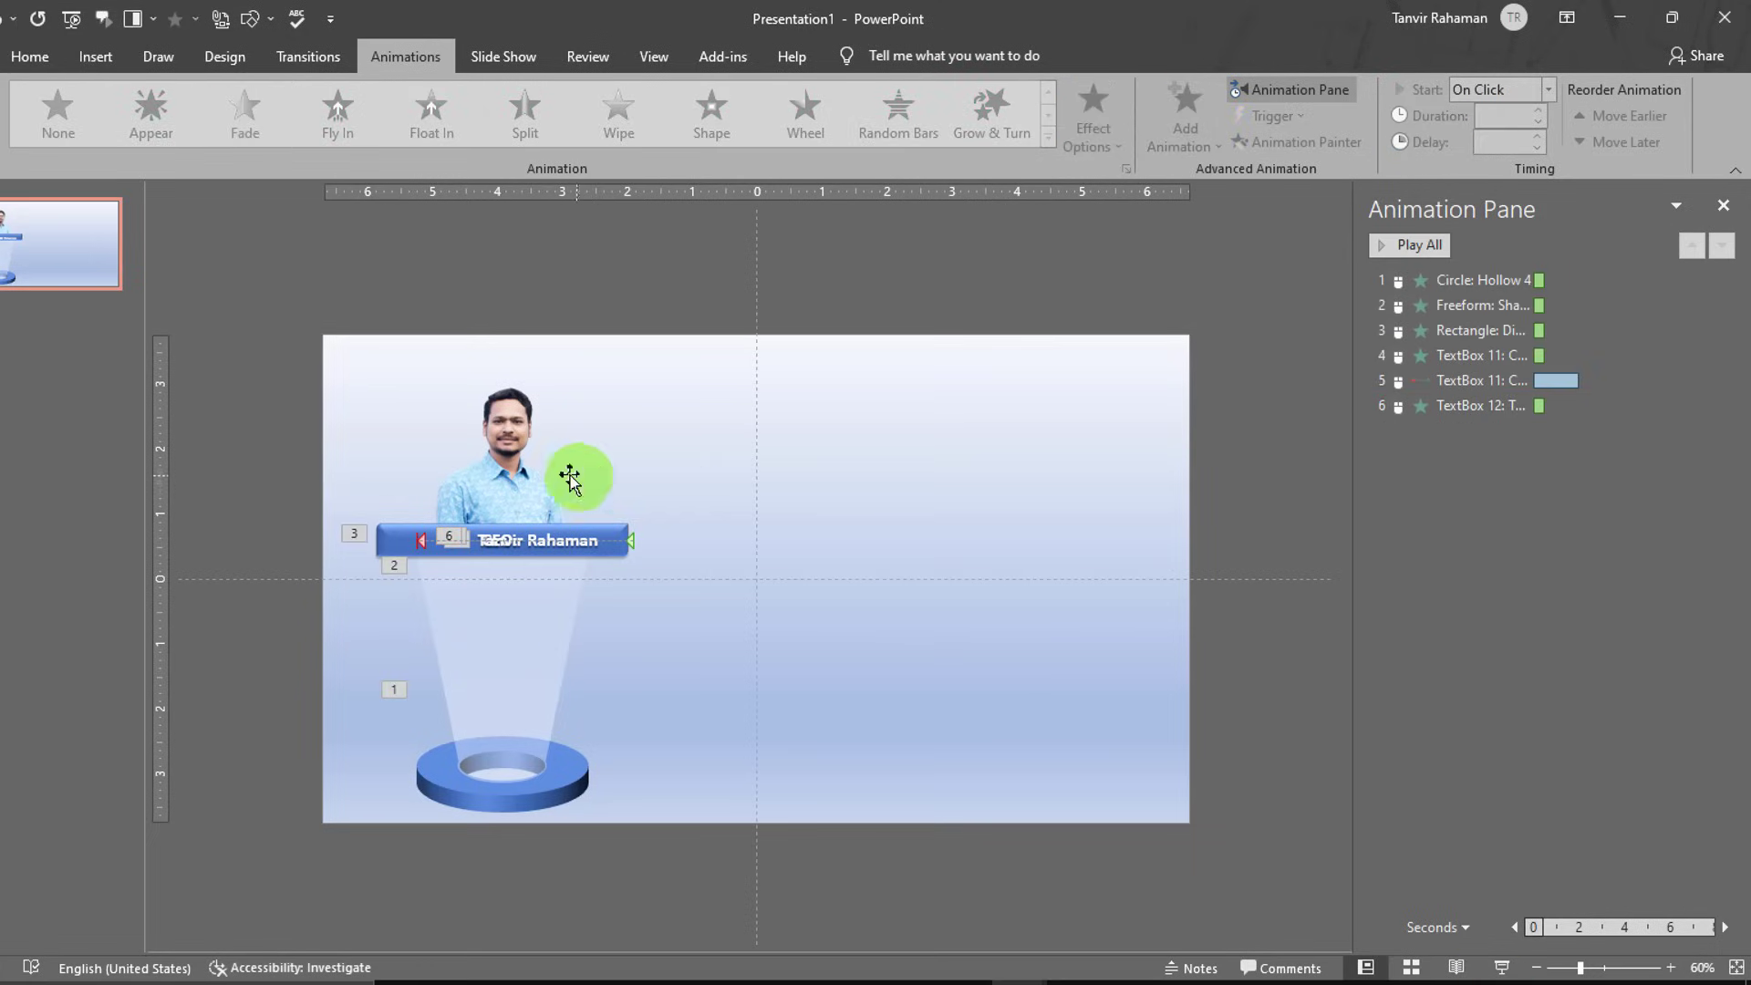
pyautogui.click(1502, 967)
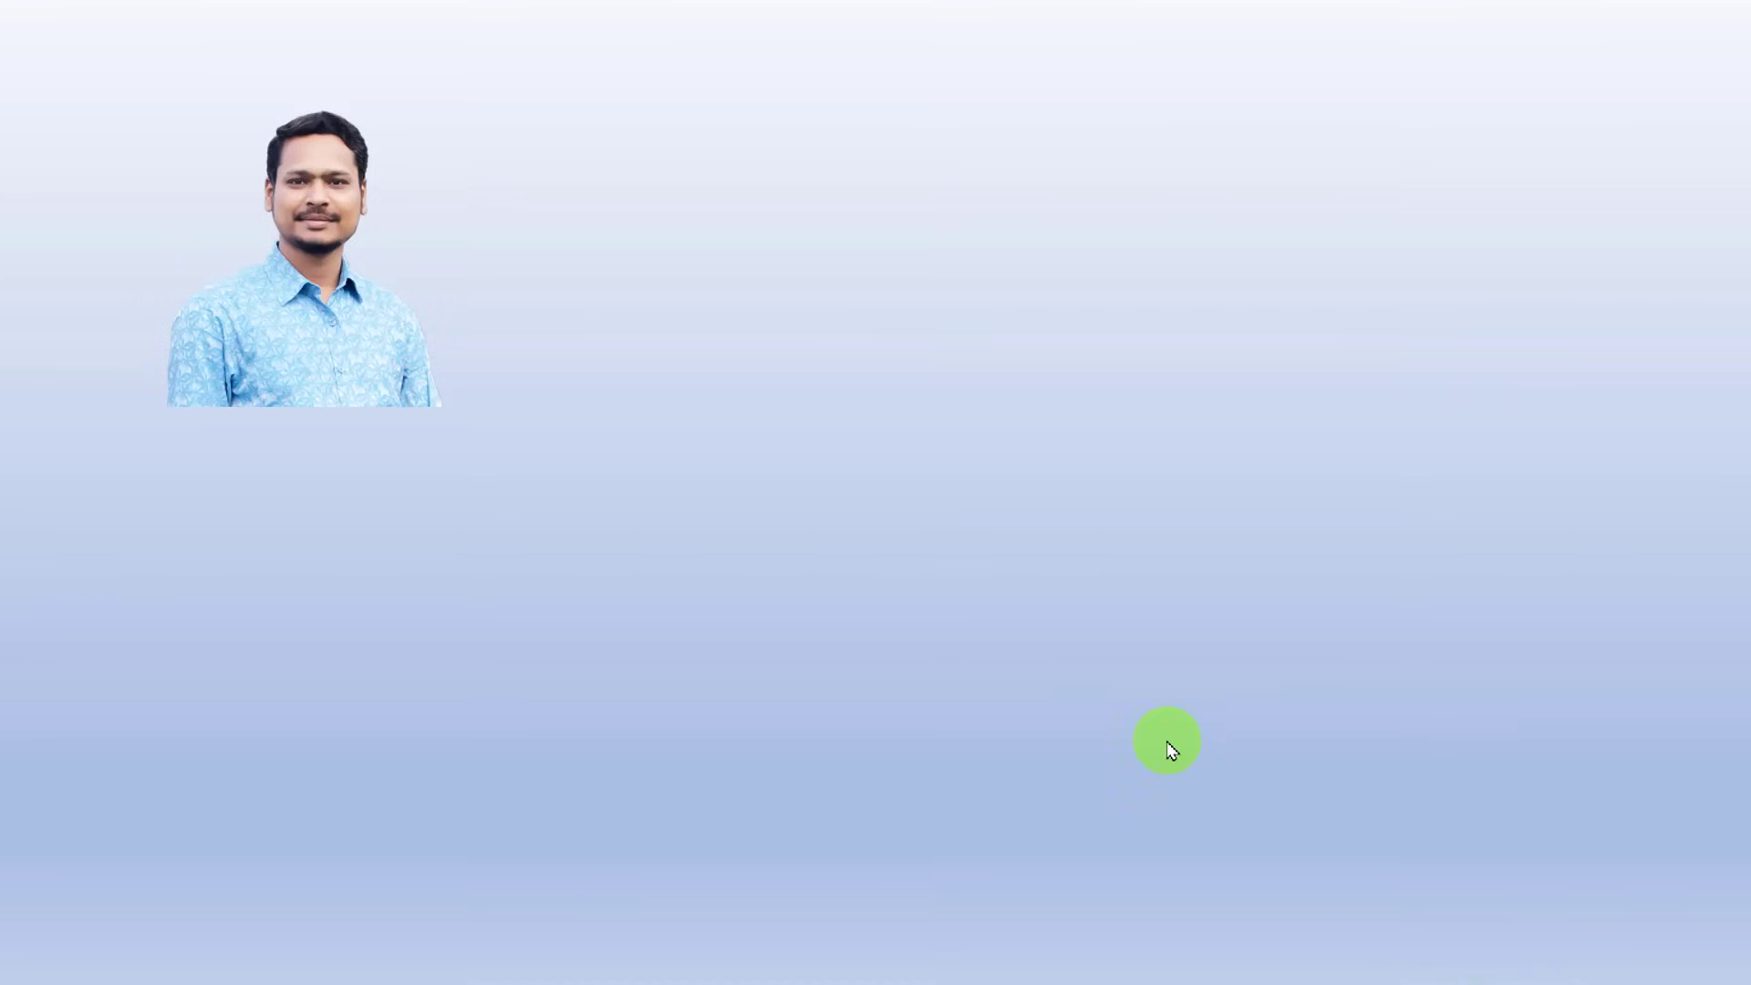
# - Advance the show to play the beam animation, then exit back to editing
pyautogui.click(1172, 750)
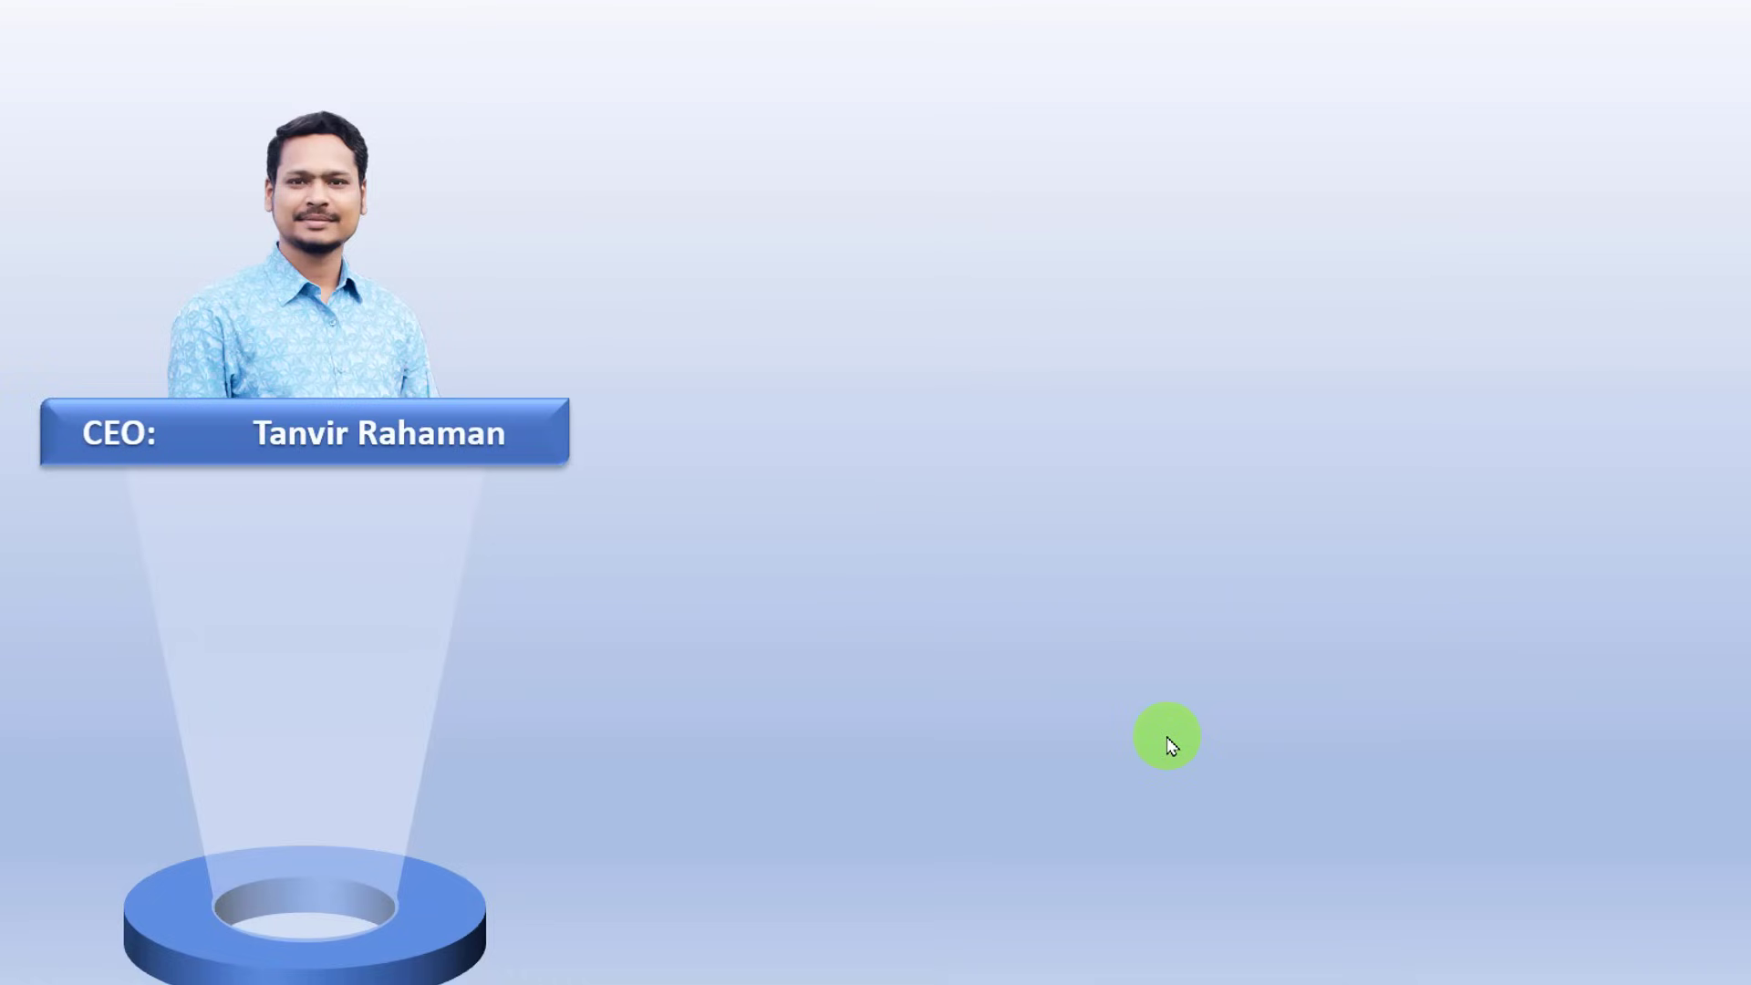
pyautogui.press('Escape')
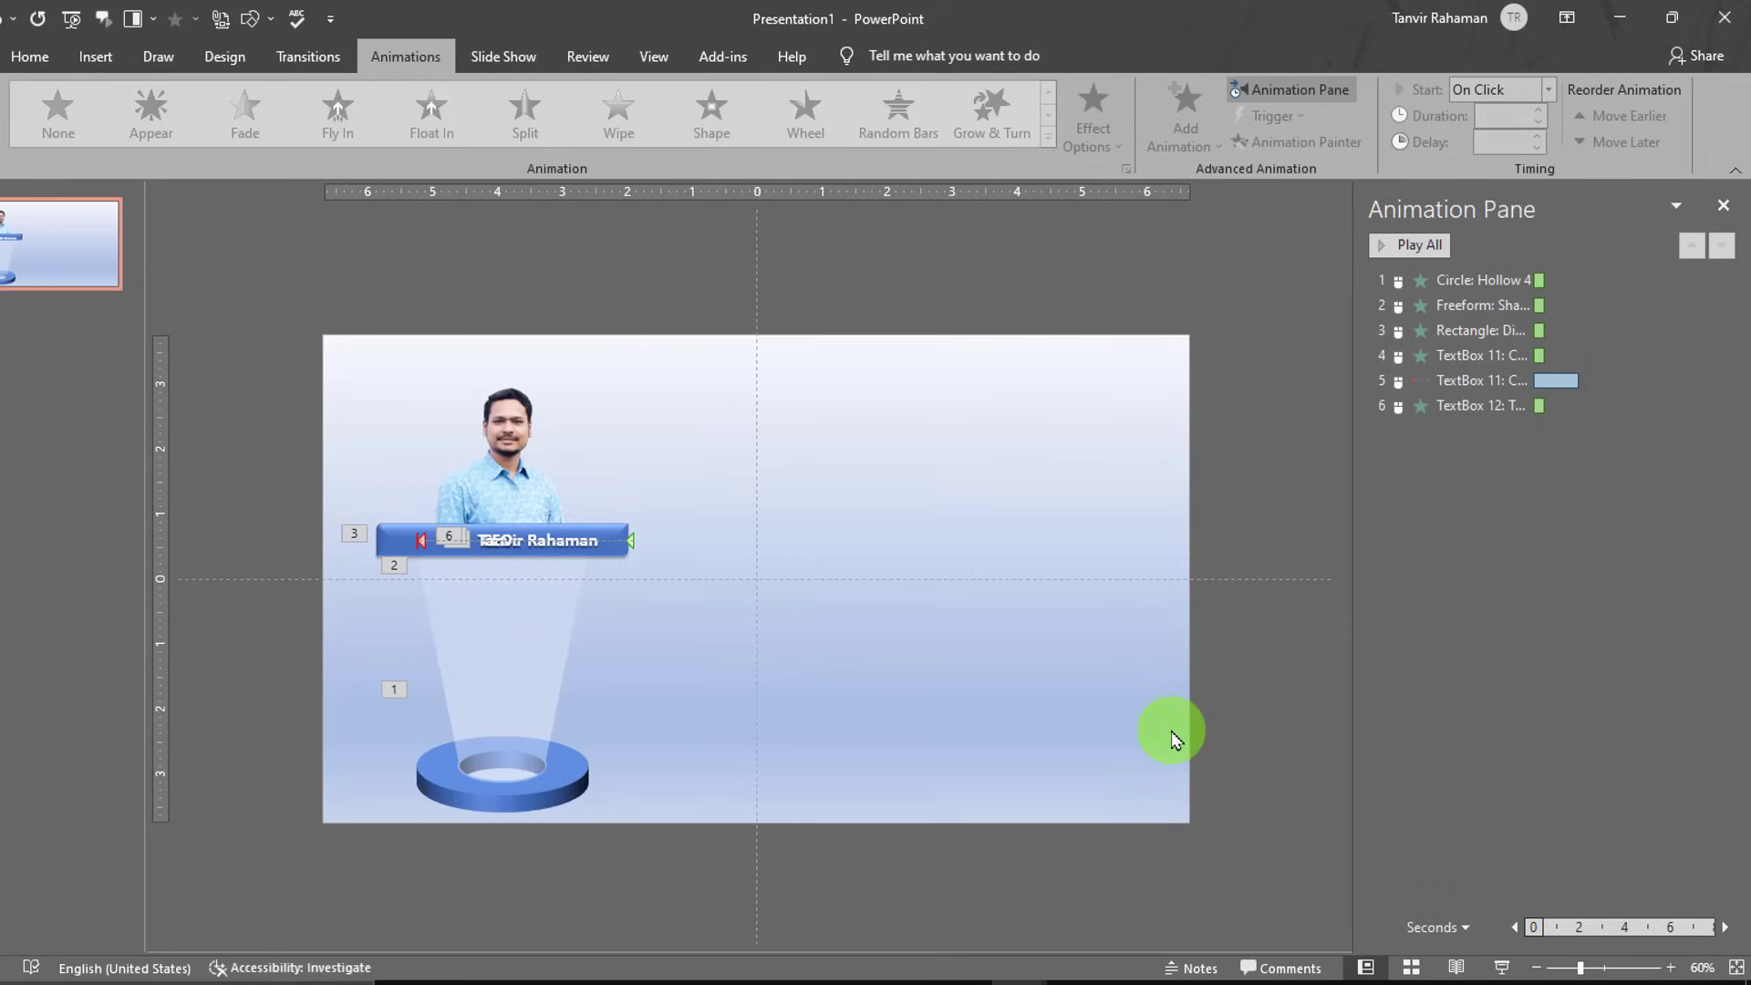
# - End the CEO: label's slide at the bar's middle, nudge the name text left, and replay
pyautogui.click(628, 543)
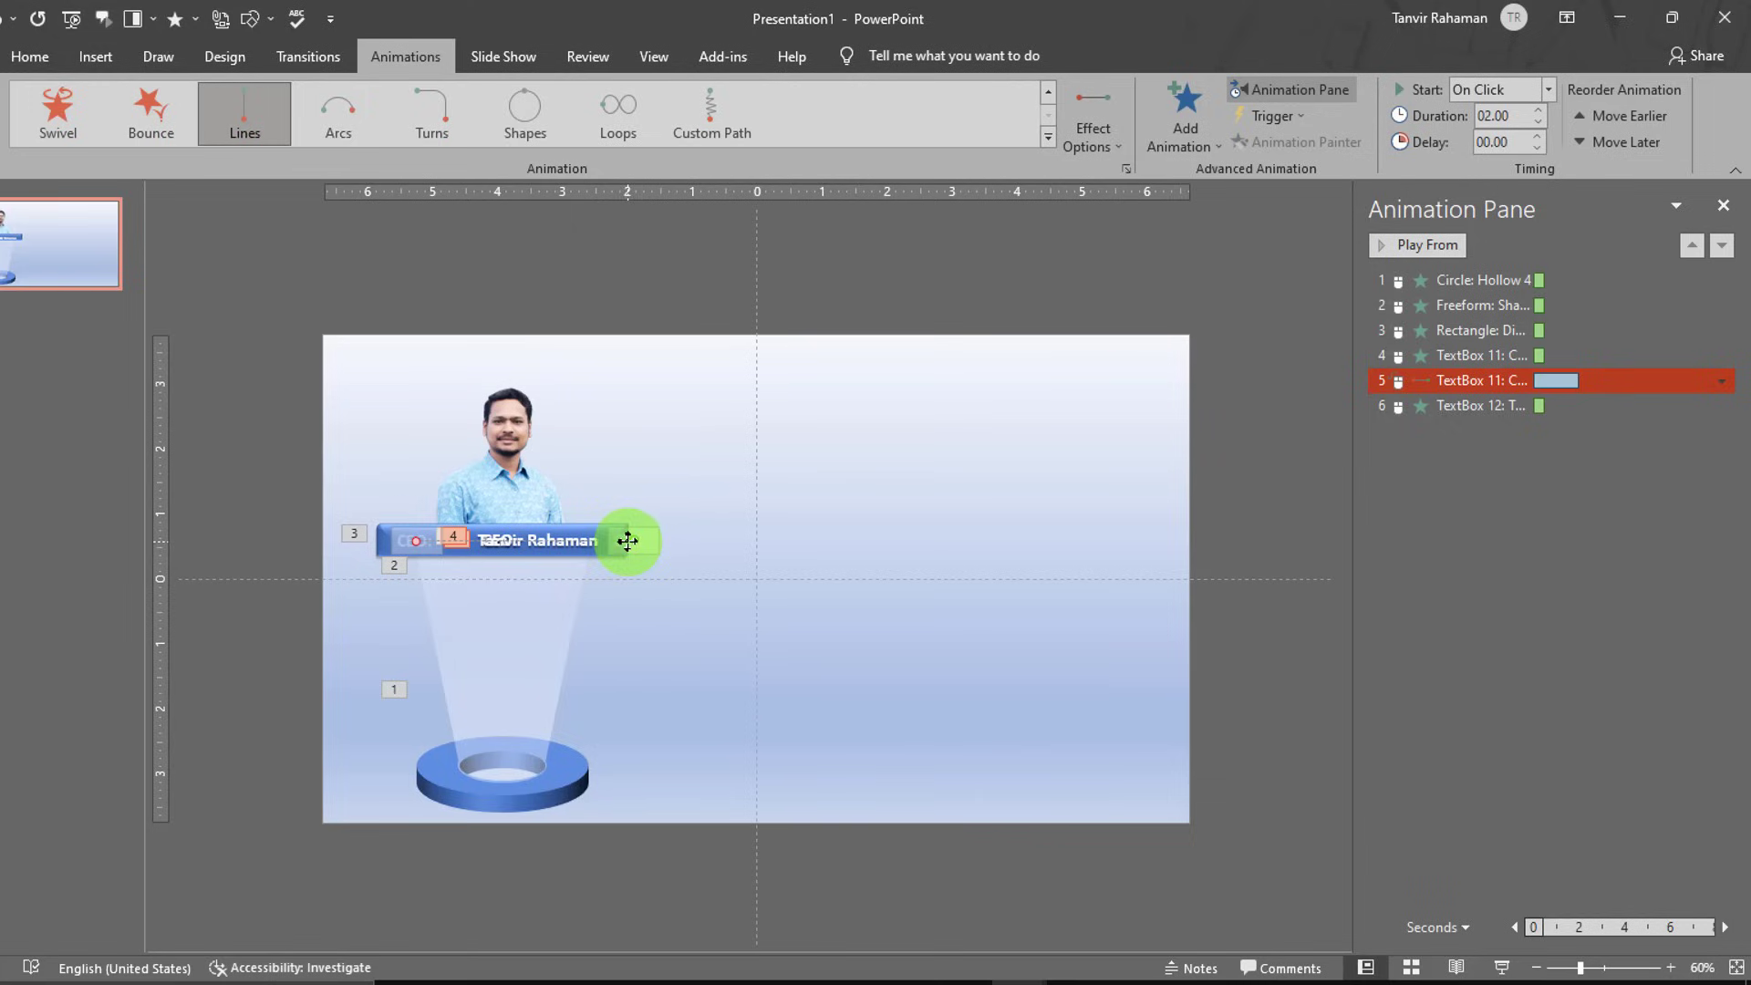
pyautogui.moveTo(634, 542); pyautogui.dragTo(479, 538)
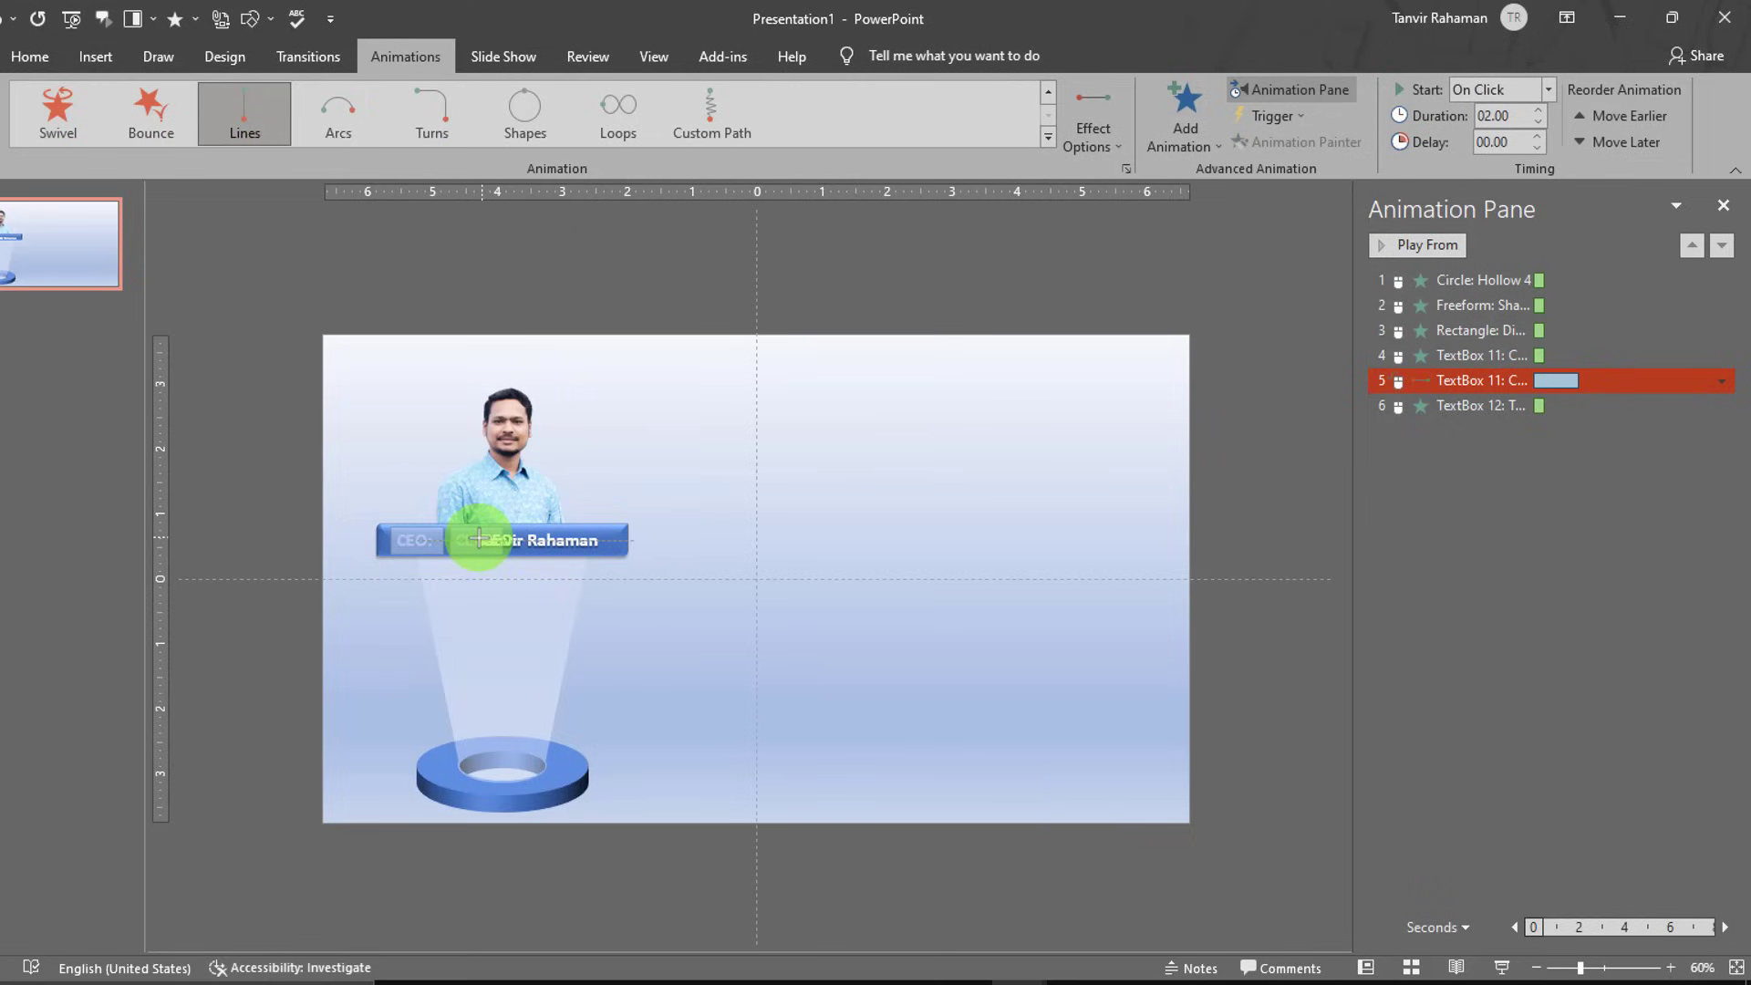
pyautogui.click(599, 540)
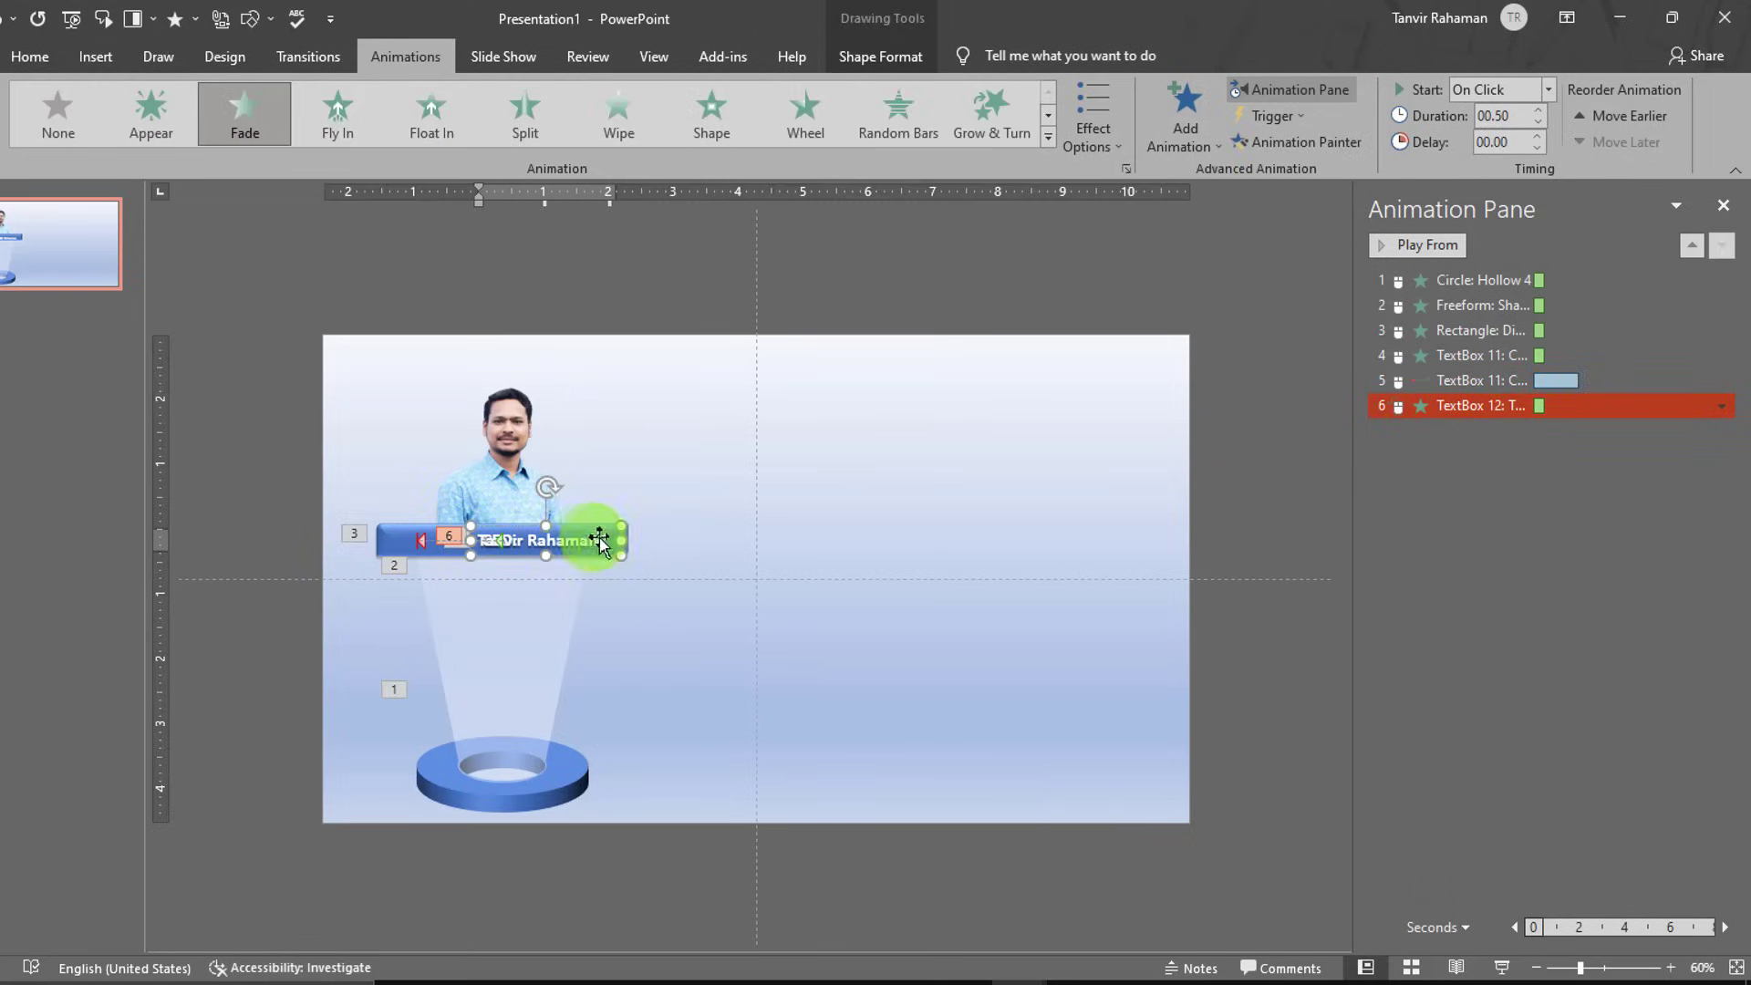
pyautogui.click(595, 529)
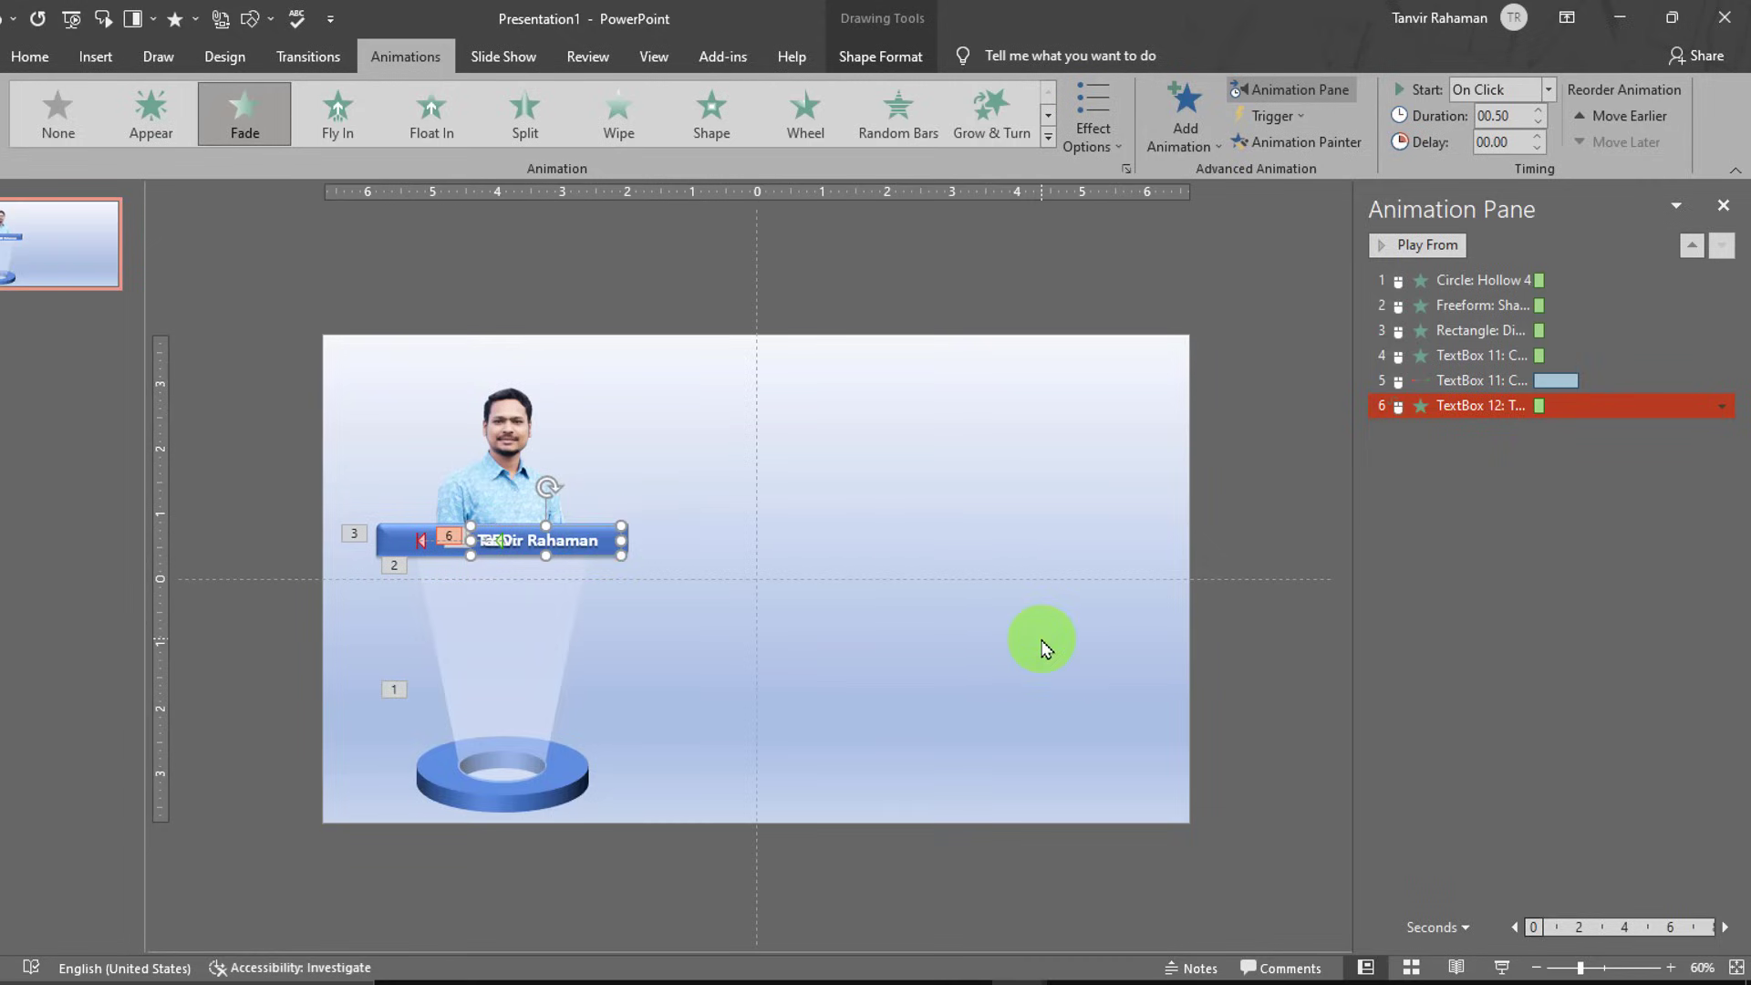
pyautogui.press('Left')
pyautogui.press('Left')
pyautogui.press('Left')
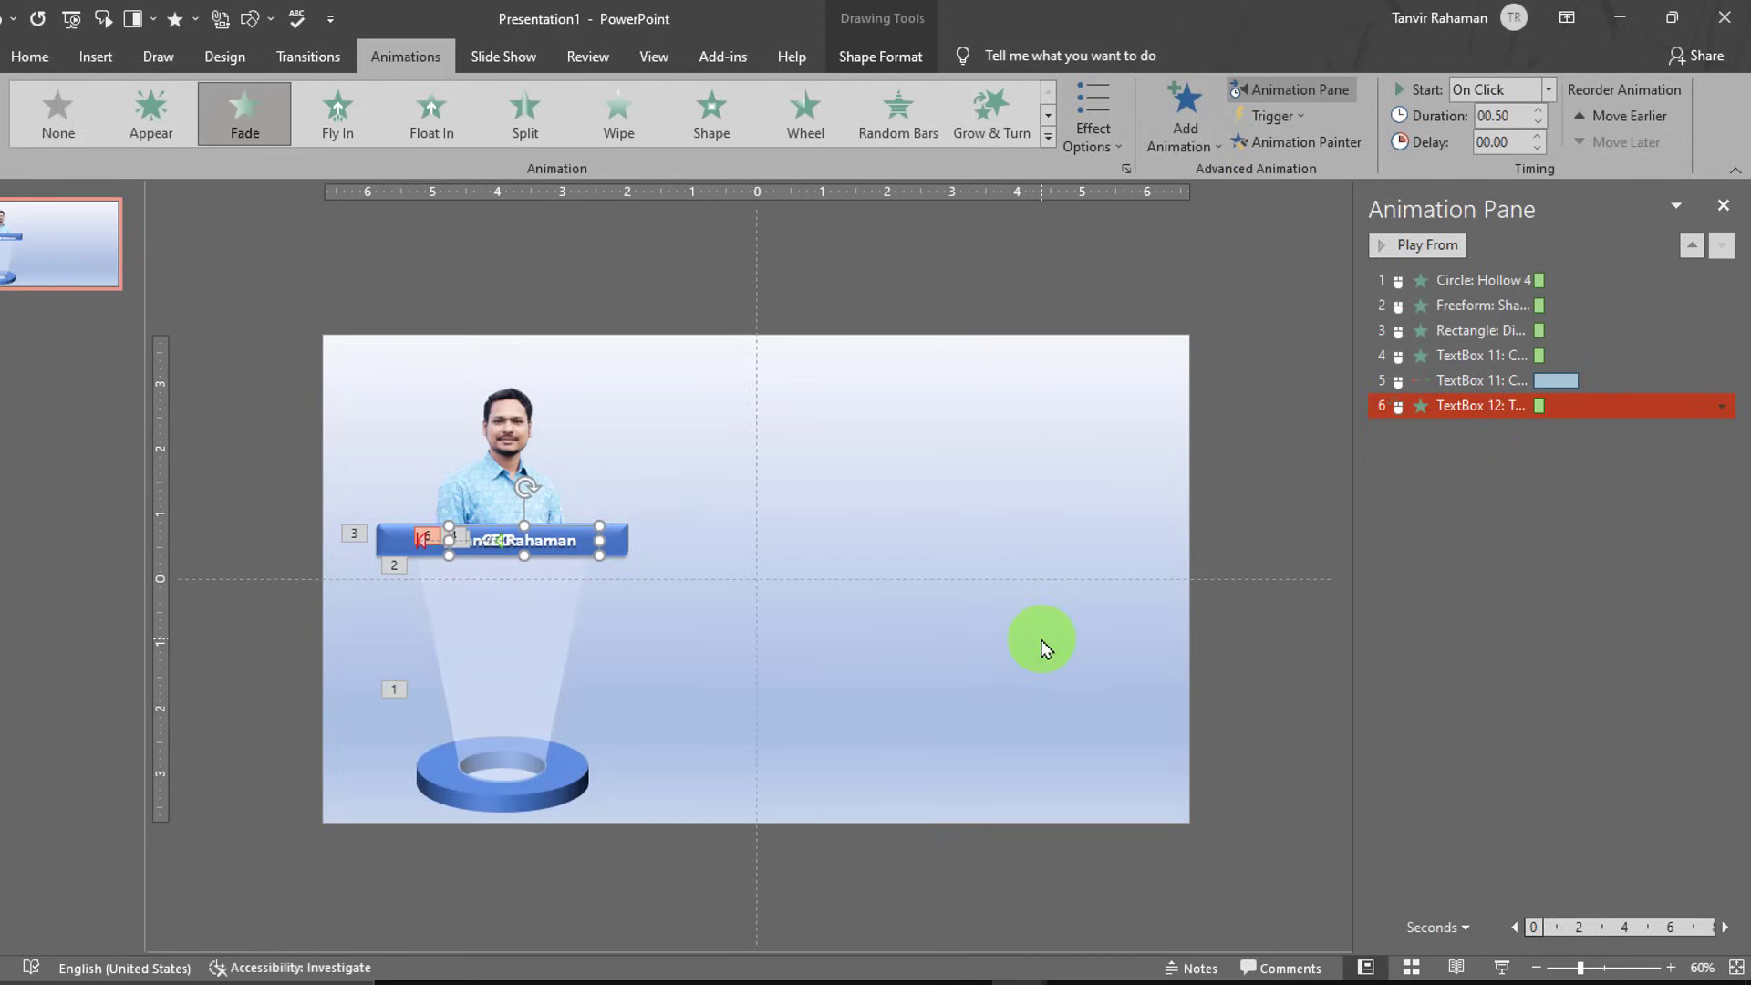
pyautogui.click(988, 755)
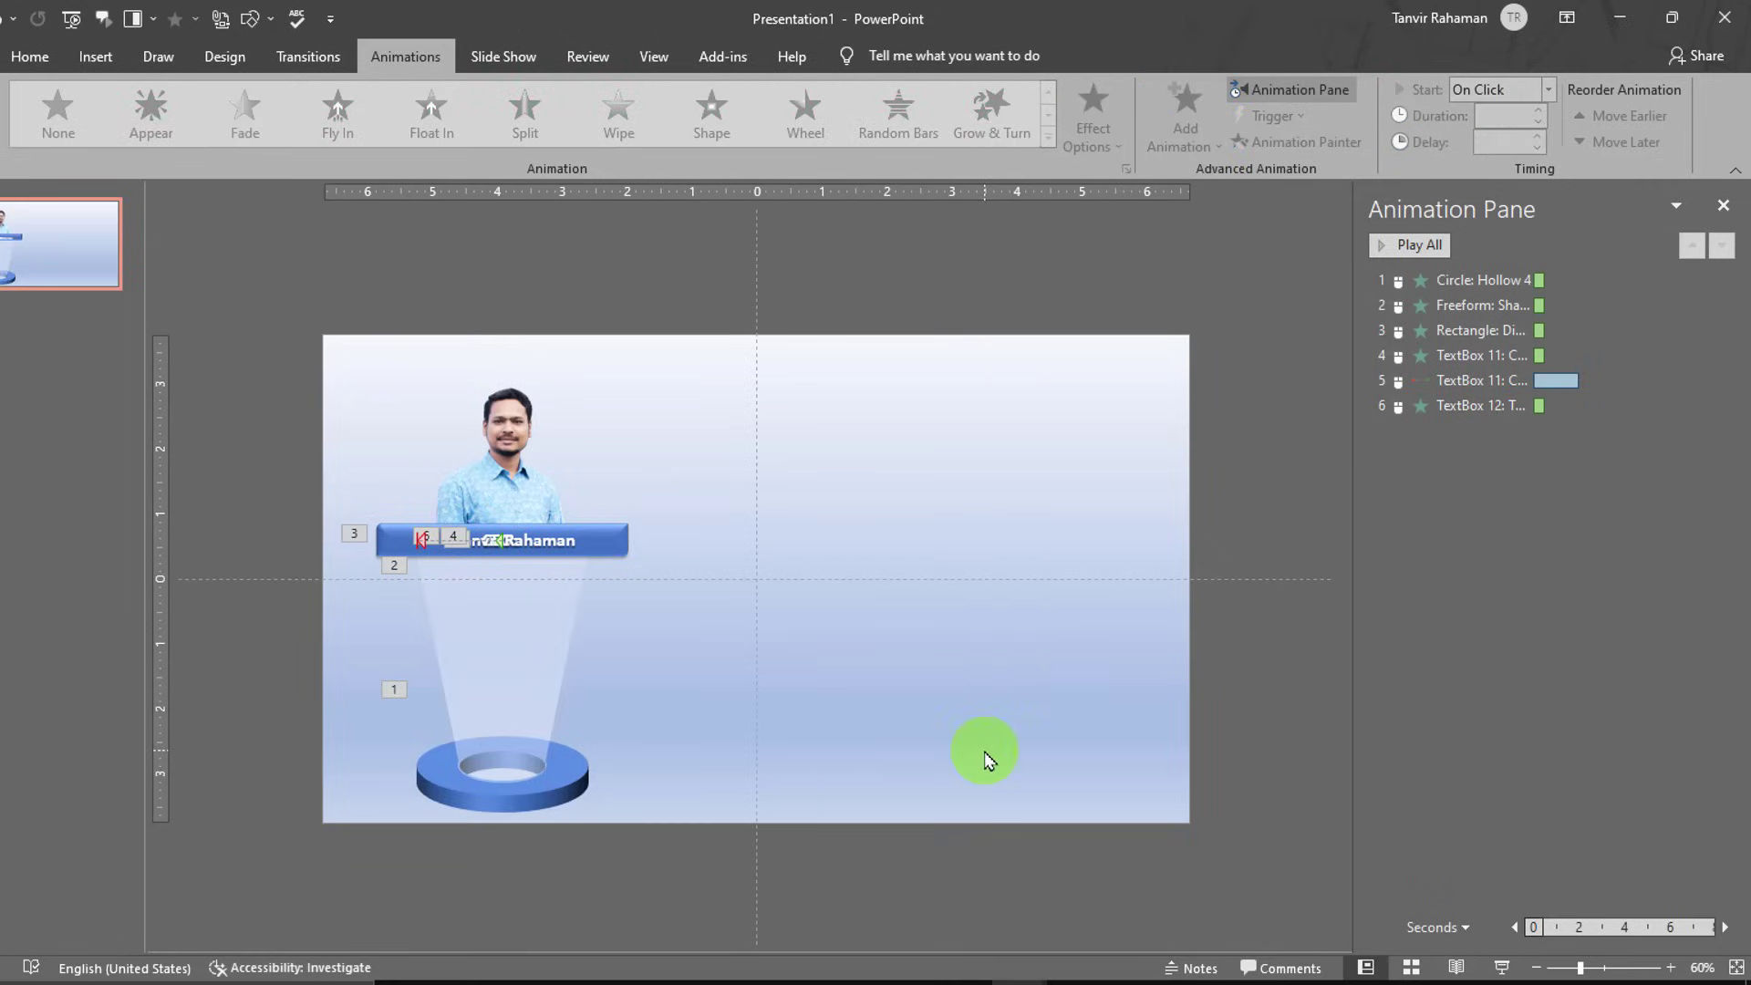
pyautogui.click(1502, 967)
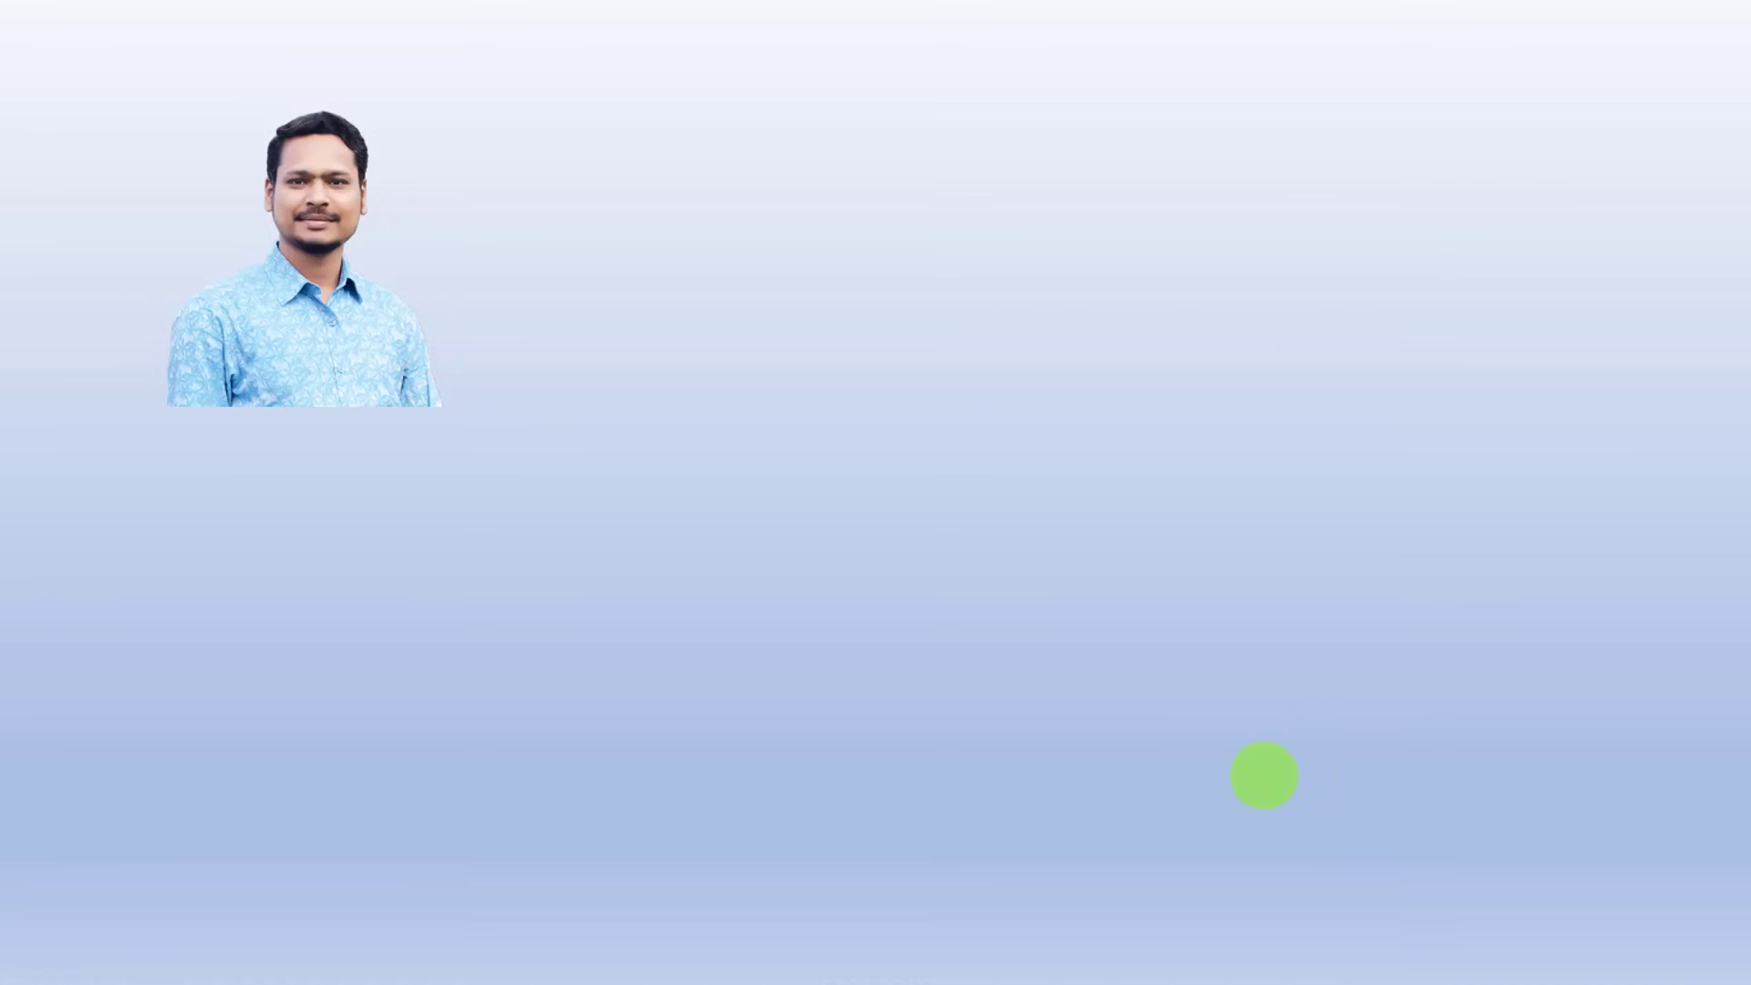
# - Click through the ring, beam and name-bar animations in the slide show preview
pyautogui.click(1265, 774)
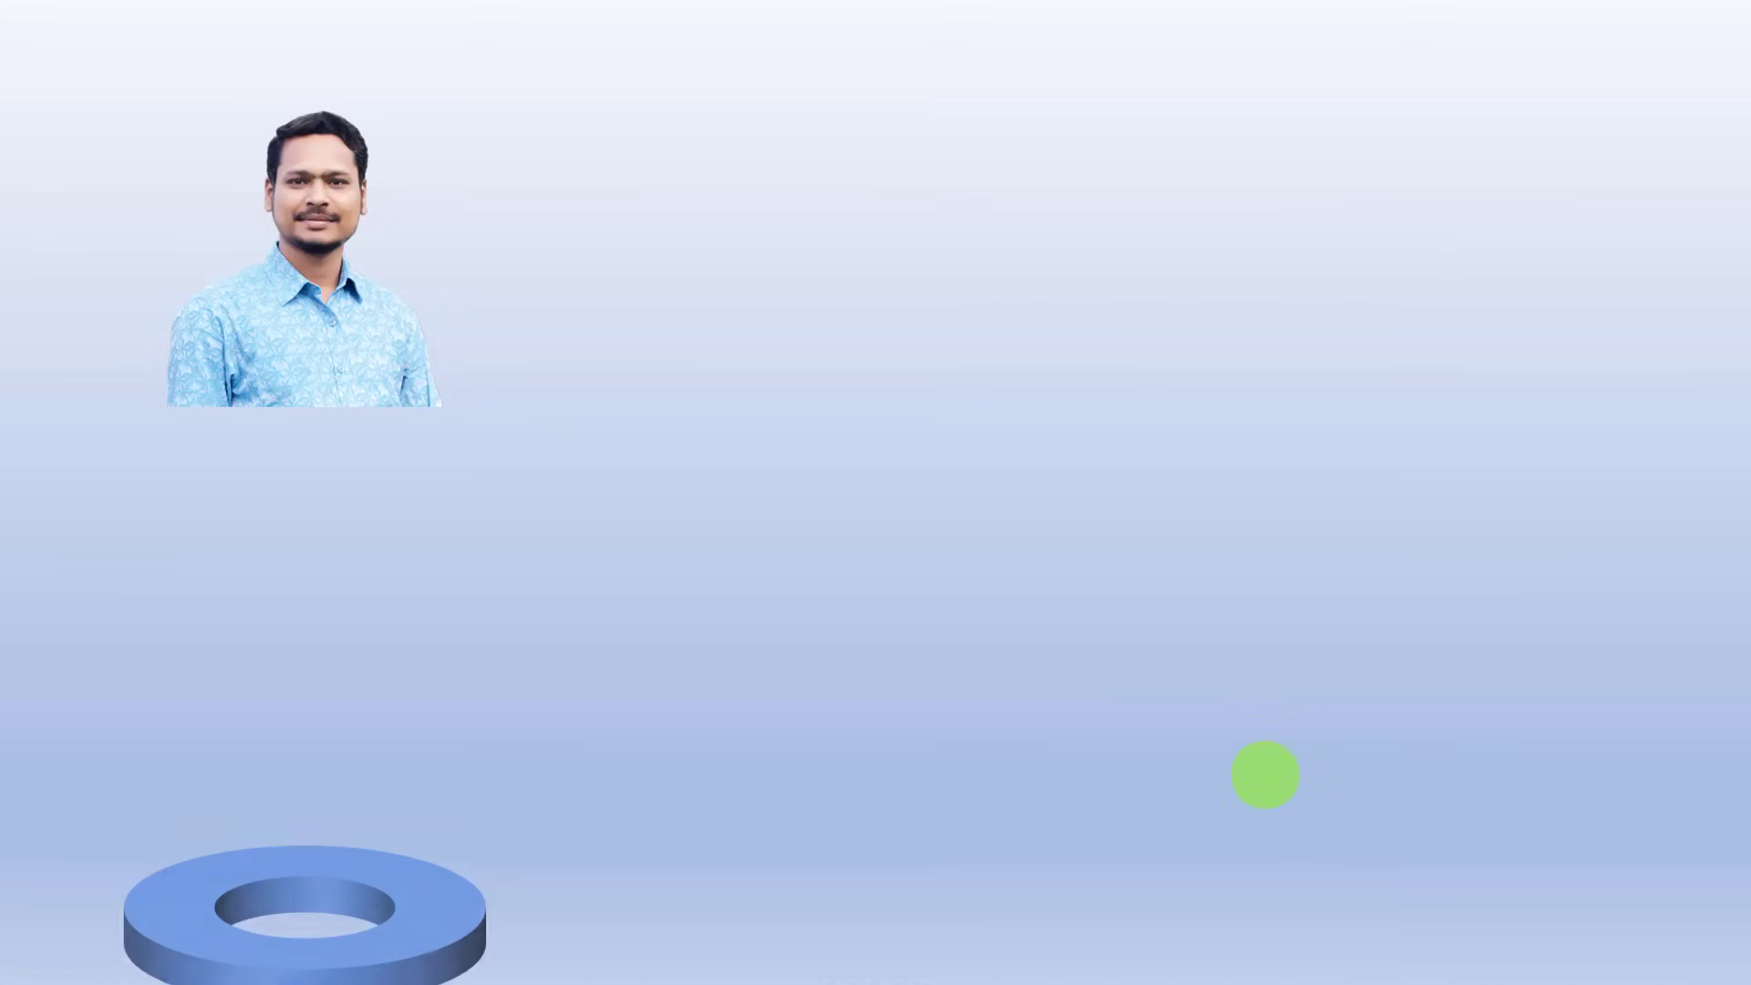
pyautogui.click(1265, 774)
pyautogui.click(1265, 775)
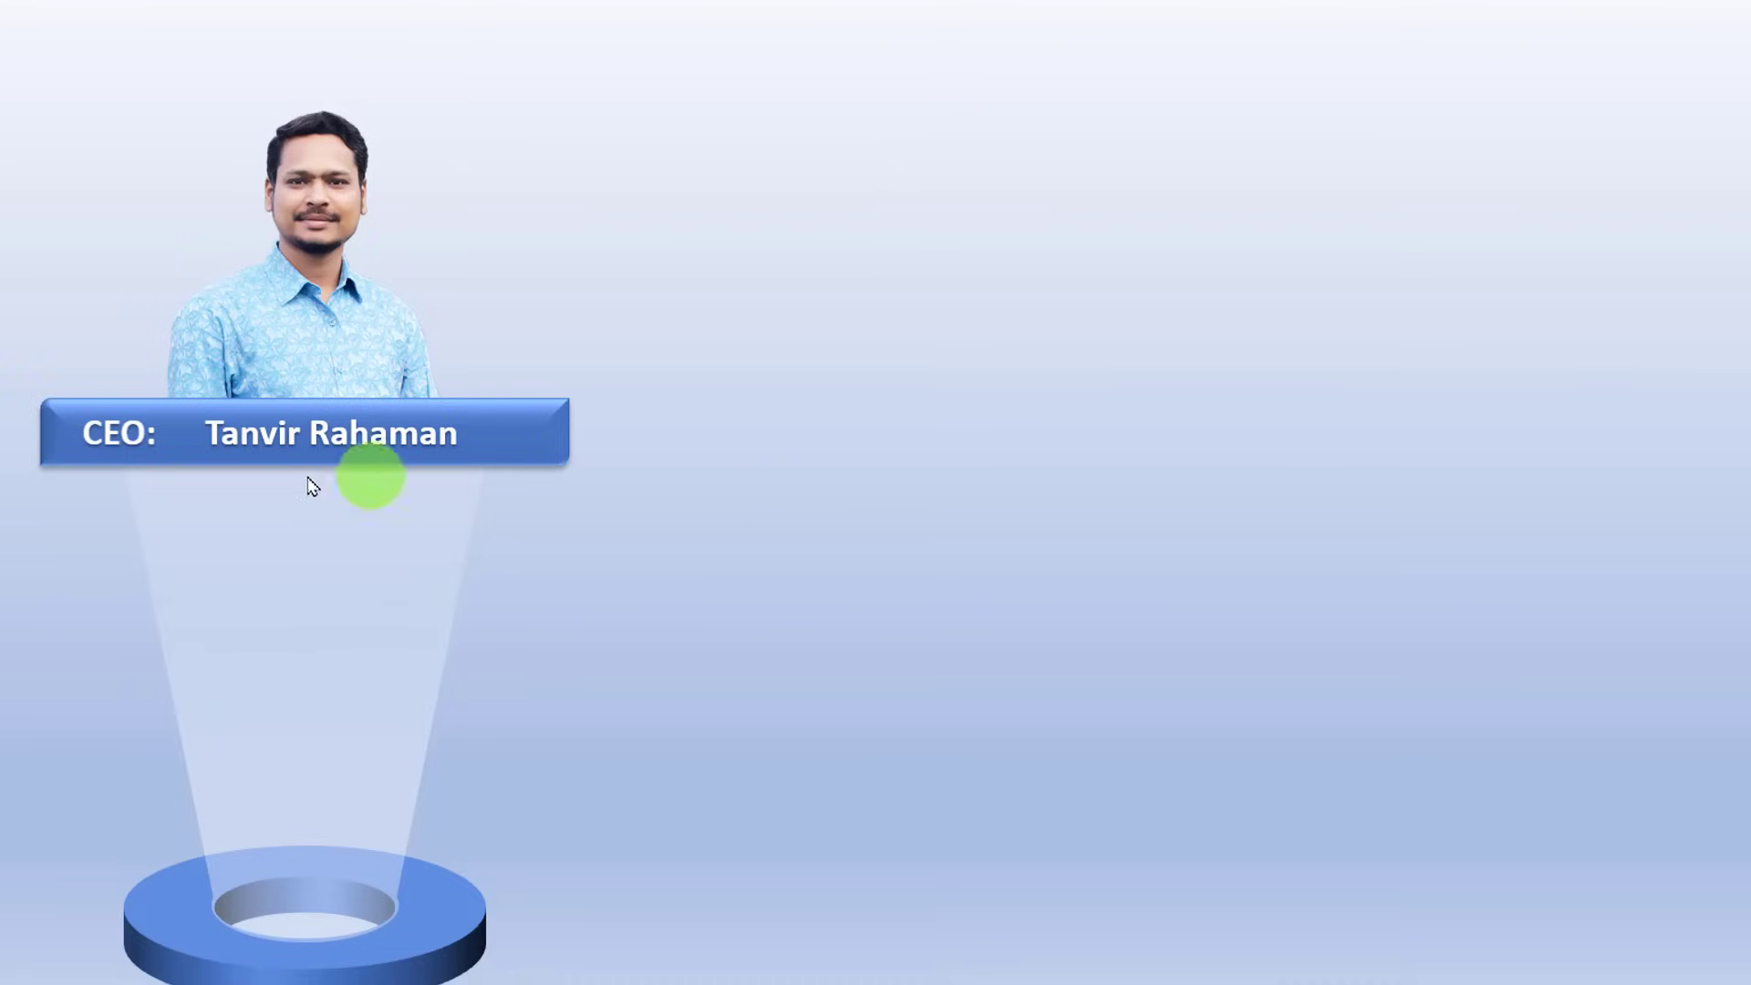
# - Exit the show and give the CEO photo a Float In entrance
pyautogui.press('Escape')
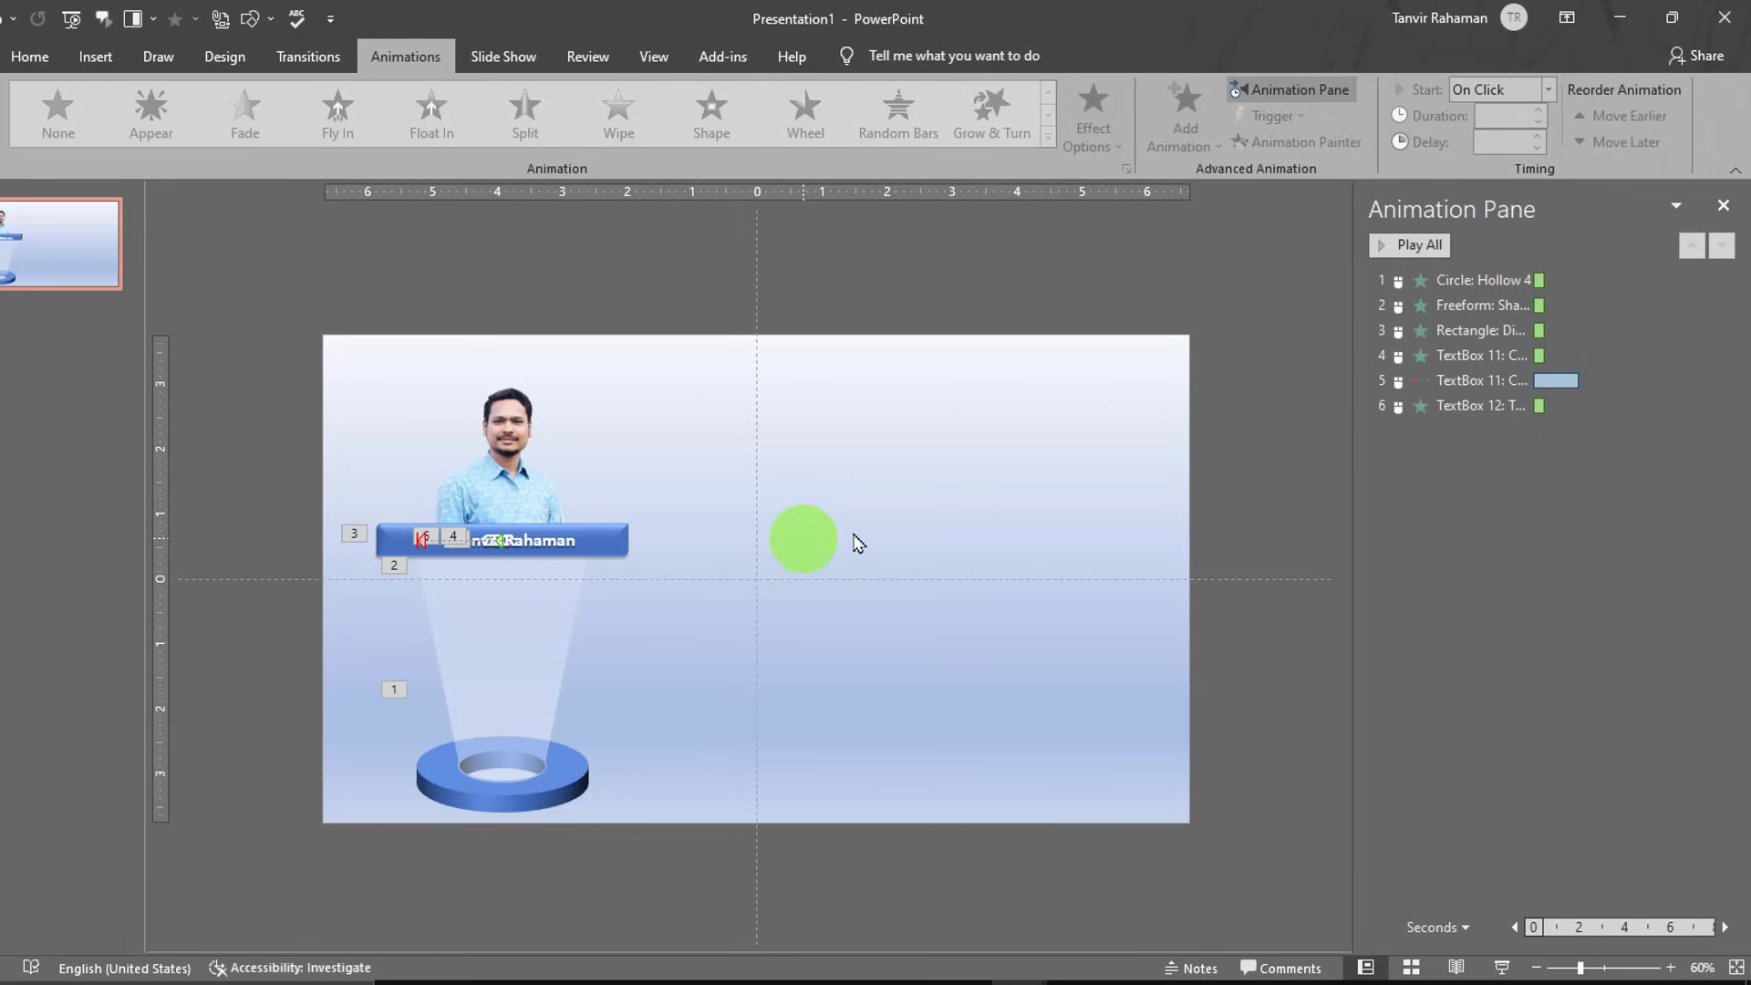
pyautogui.click(493, 453)
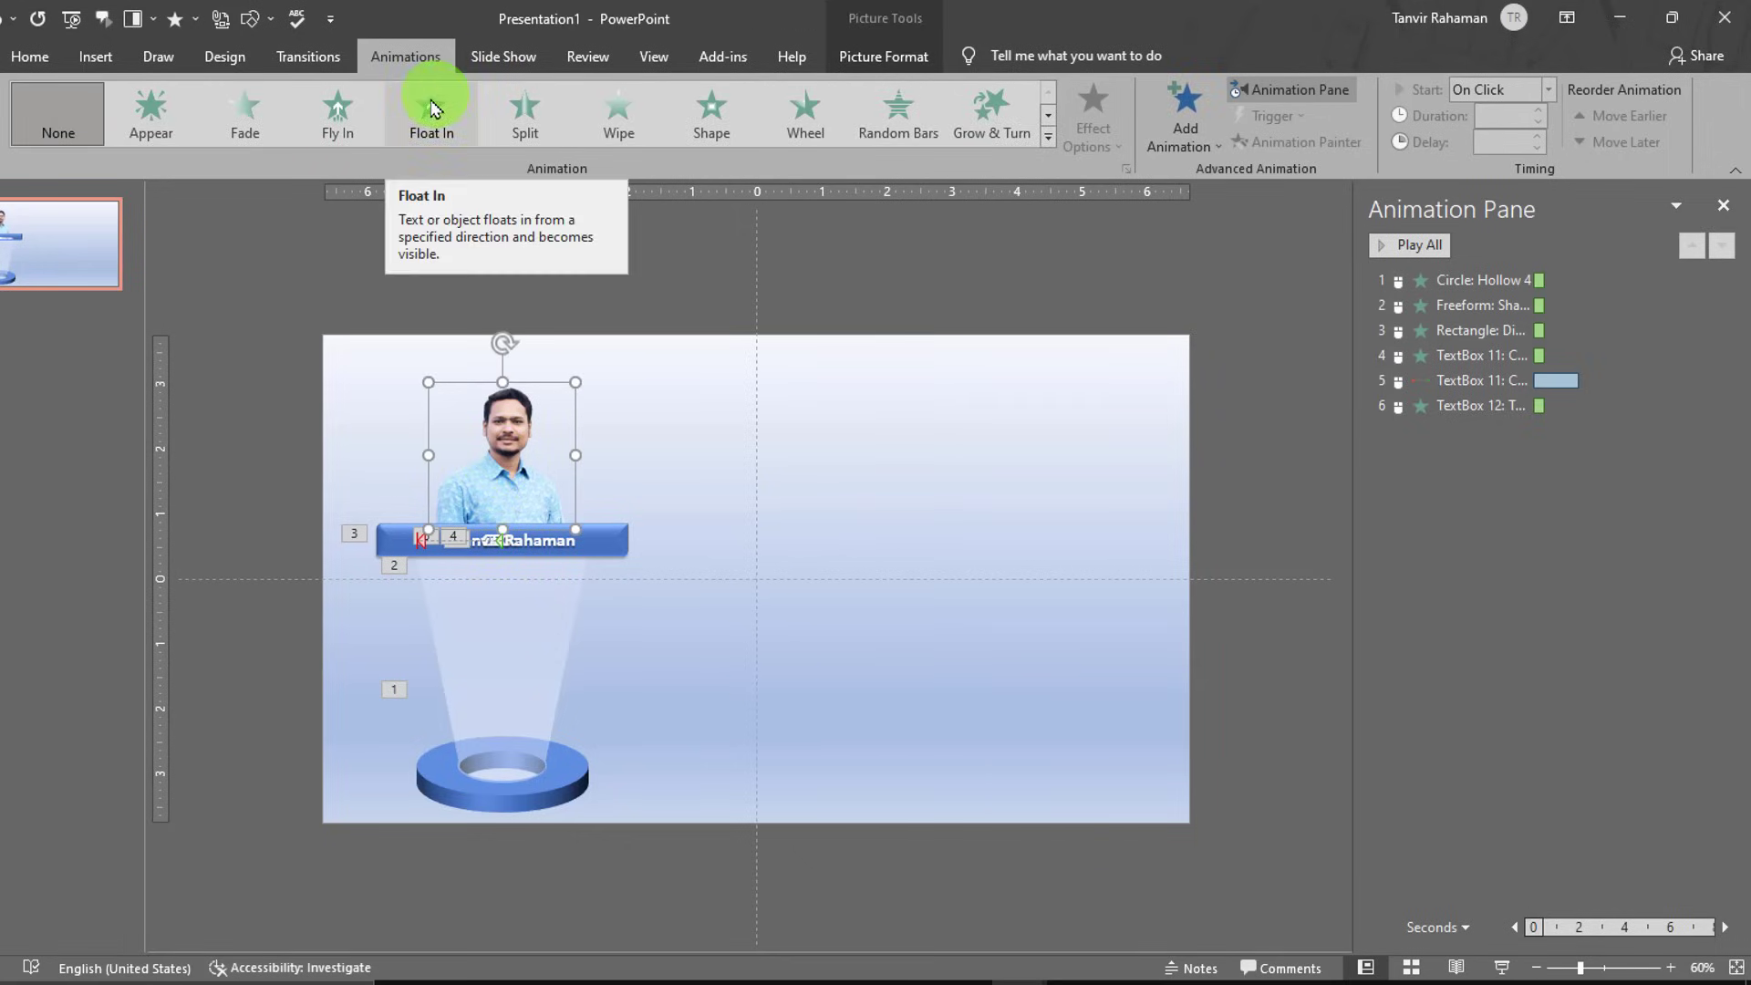
pyautogui.click(443, 131)
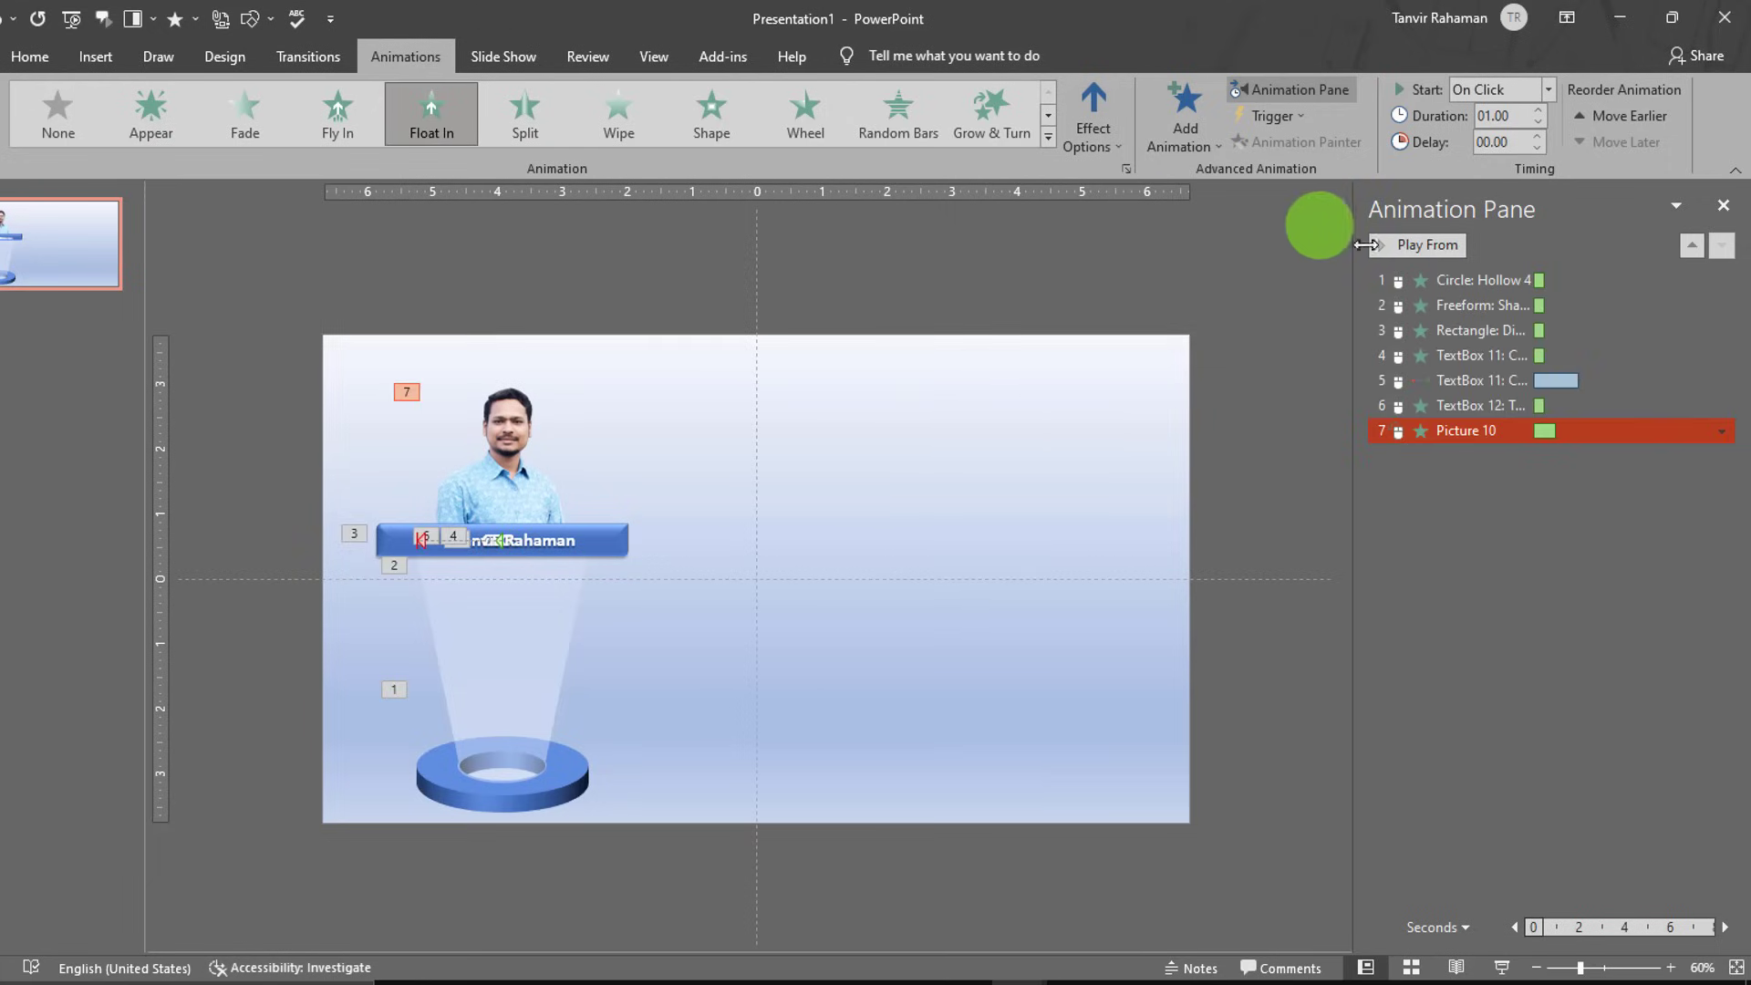
# - Review the seven animations in the Animation Pane and select them all
pyautogui.keyDown('shift'); pyautogui.click(1603, 383); pyautogui.keyUp('shift')
pyautogui.click(1603, 381)
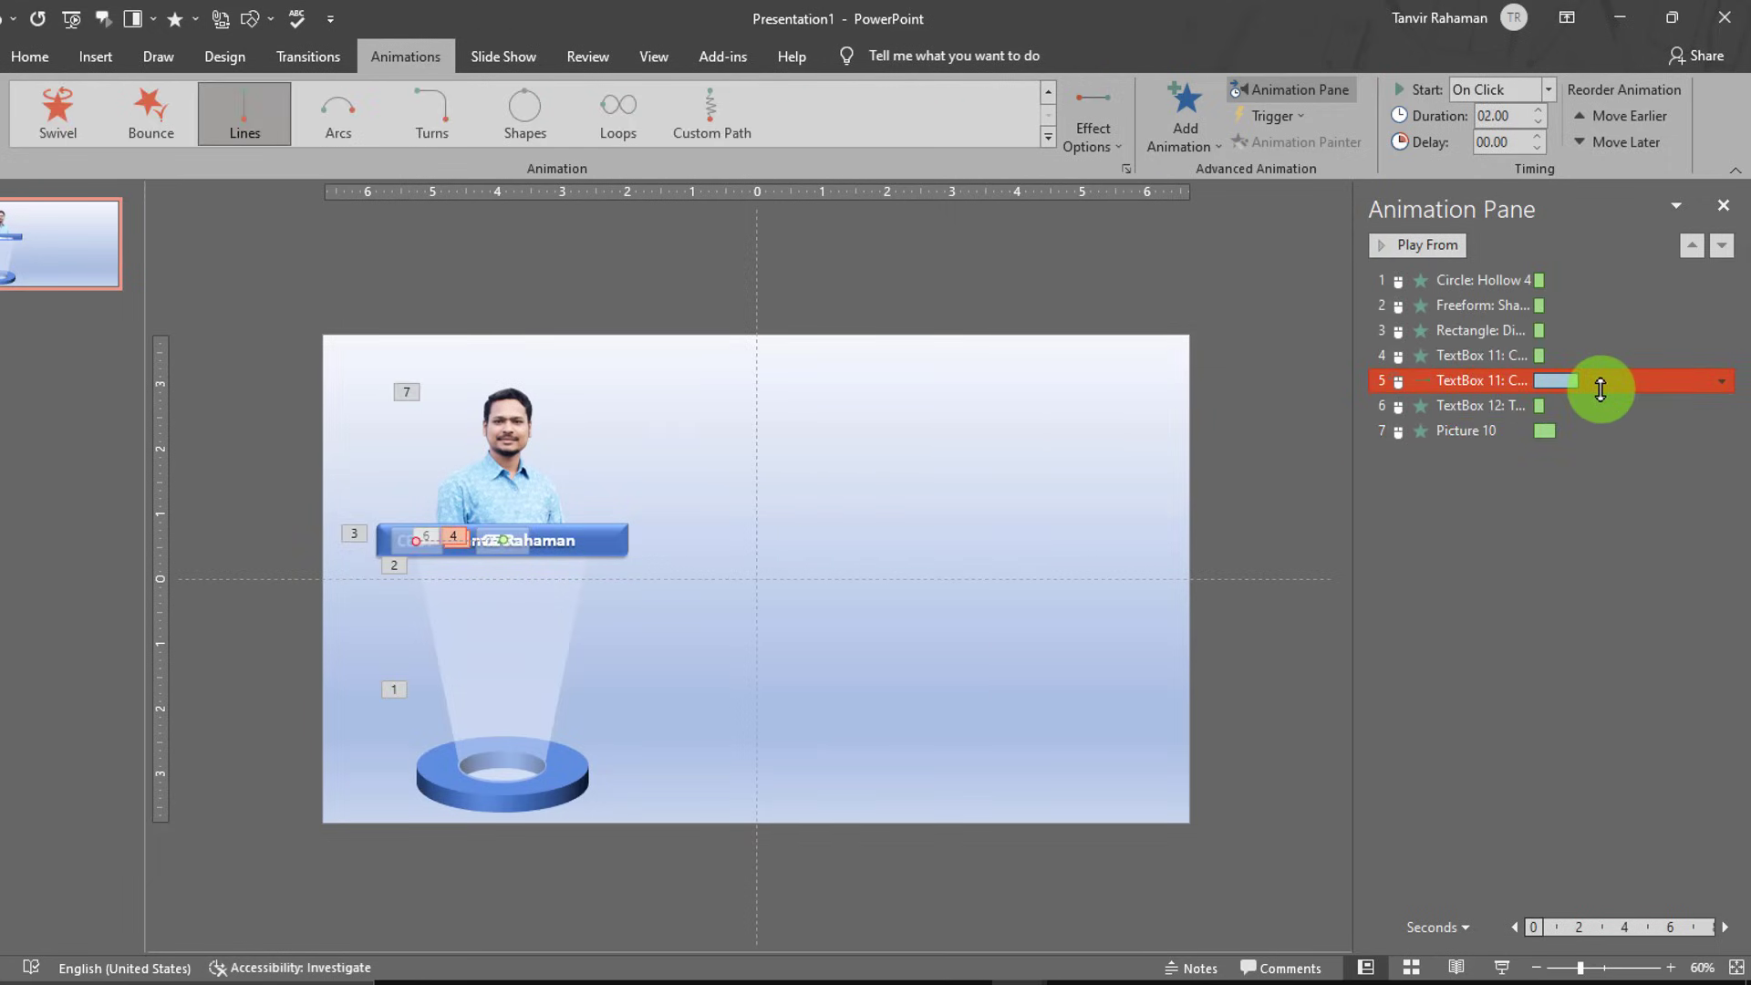
pyautogui.keyDown('ctrl'); pyautogui.click(1610, 305); pyautogui.keyUp('ctrl')
pyautogui.click(1605, 381)
pyautogui.keyDown('shift'); pyautogui.click(1605, 405); pyautogui.keyUp('shift')
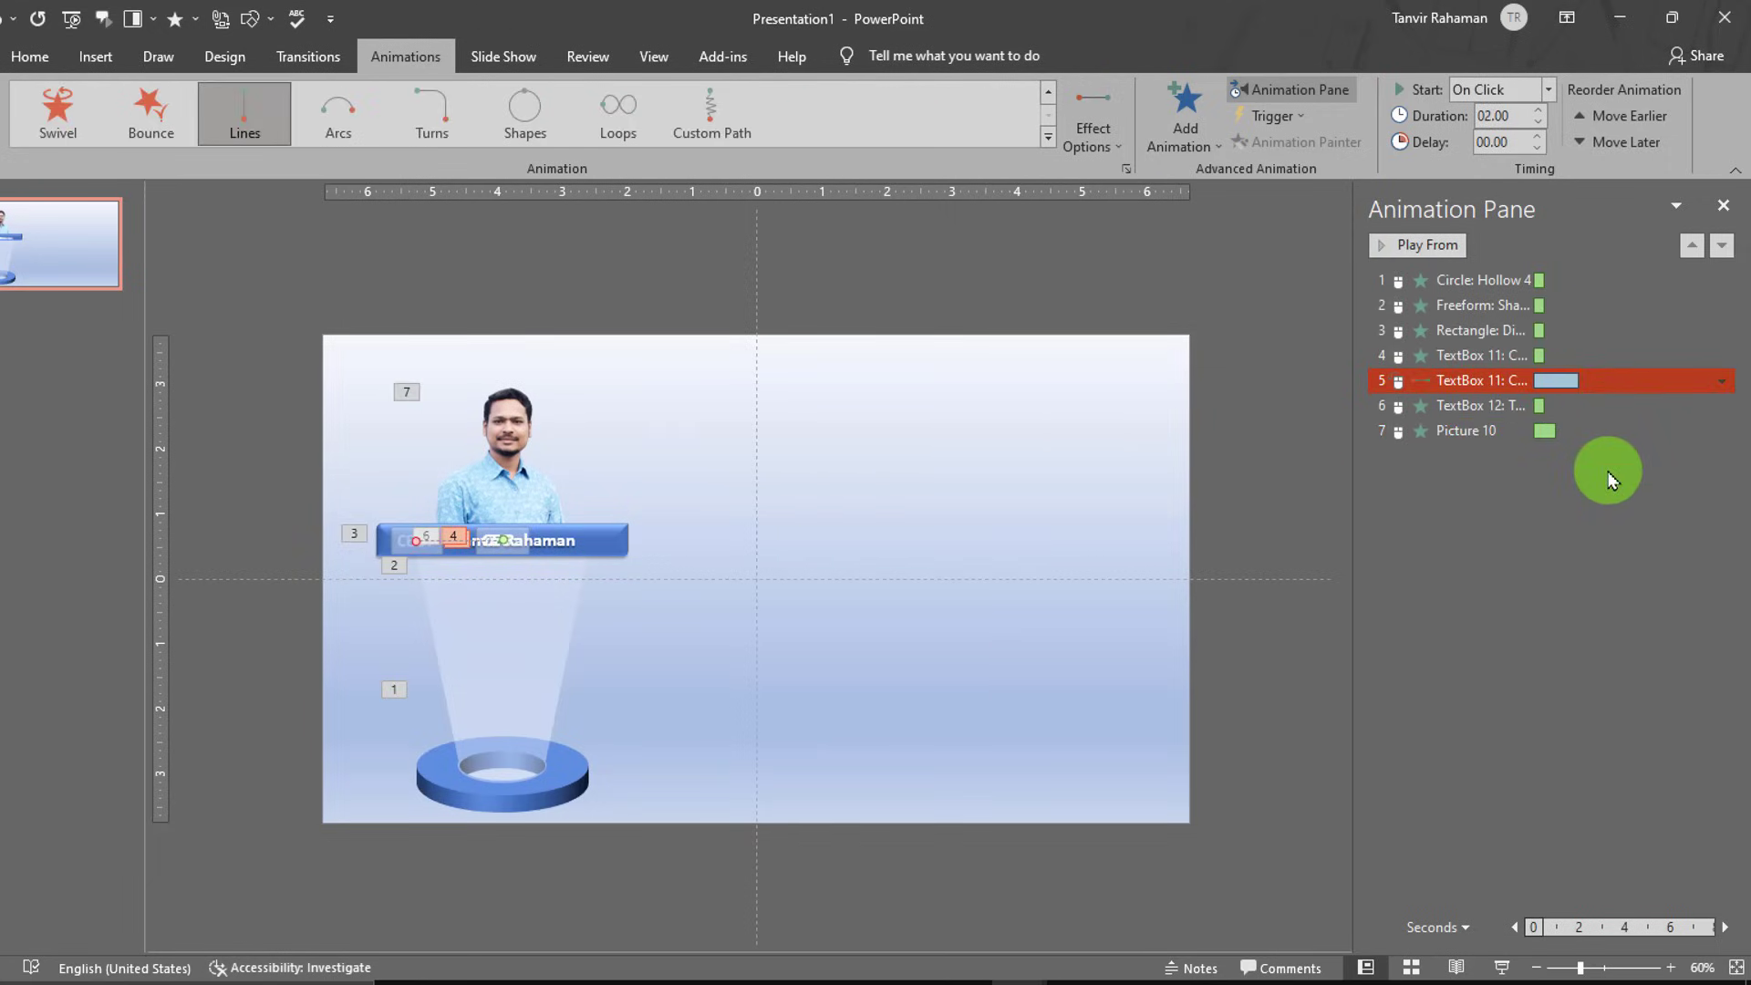
pyautogui.click(1587, 500)
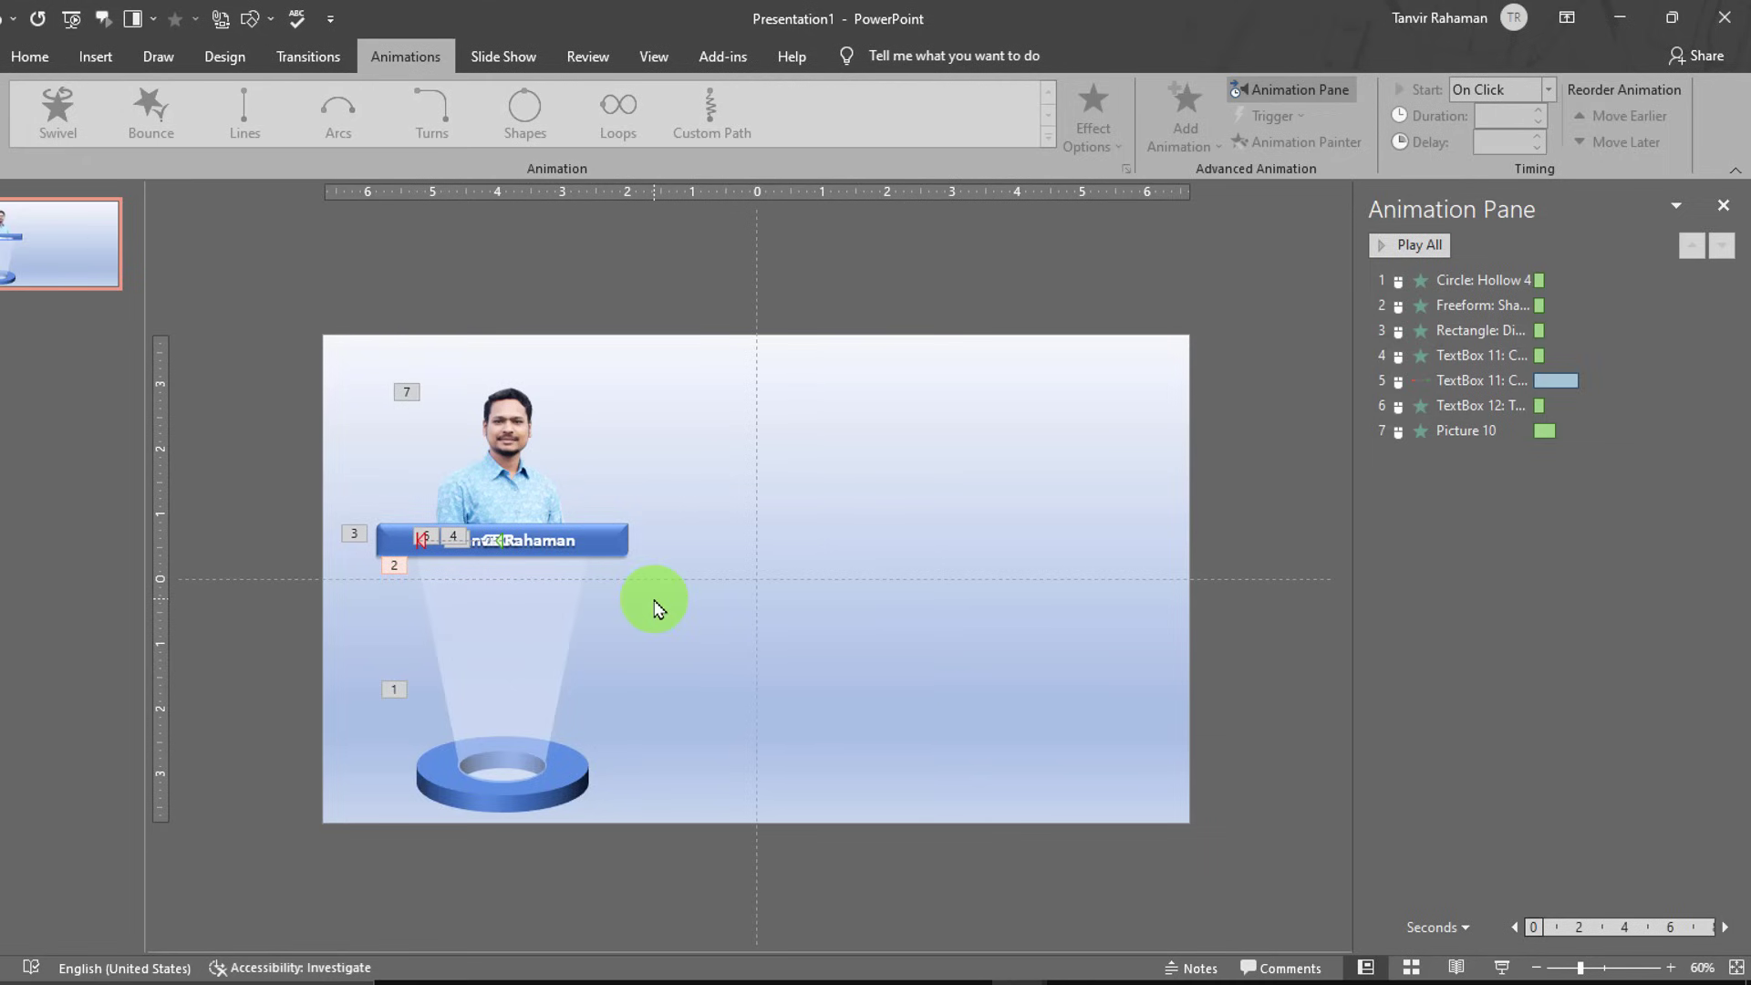
pyautogui.hotkey('ctrl', 'a')
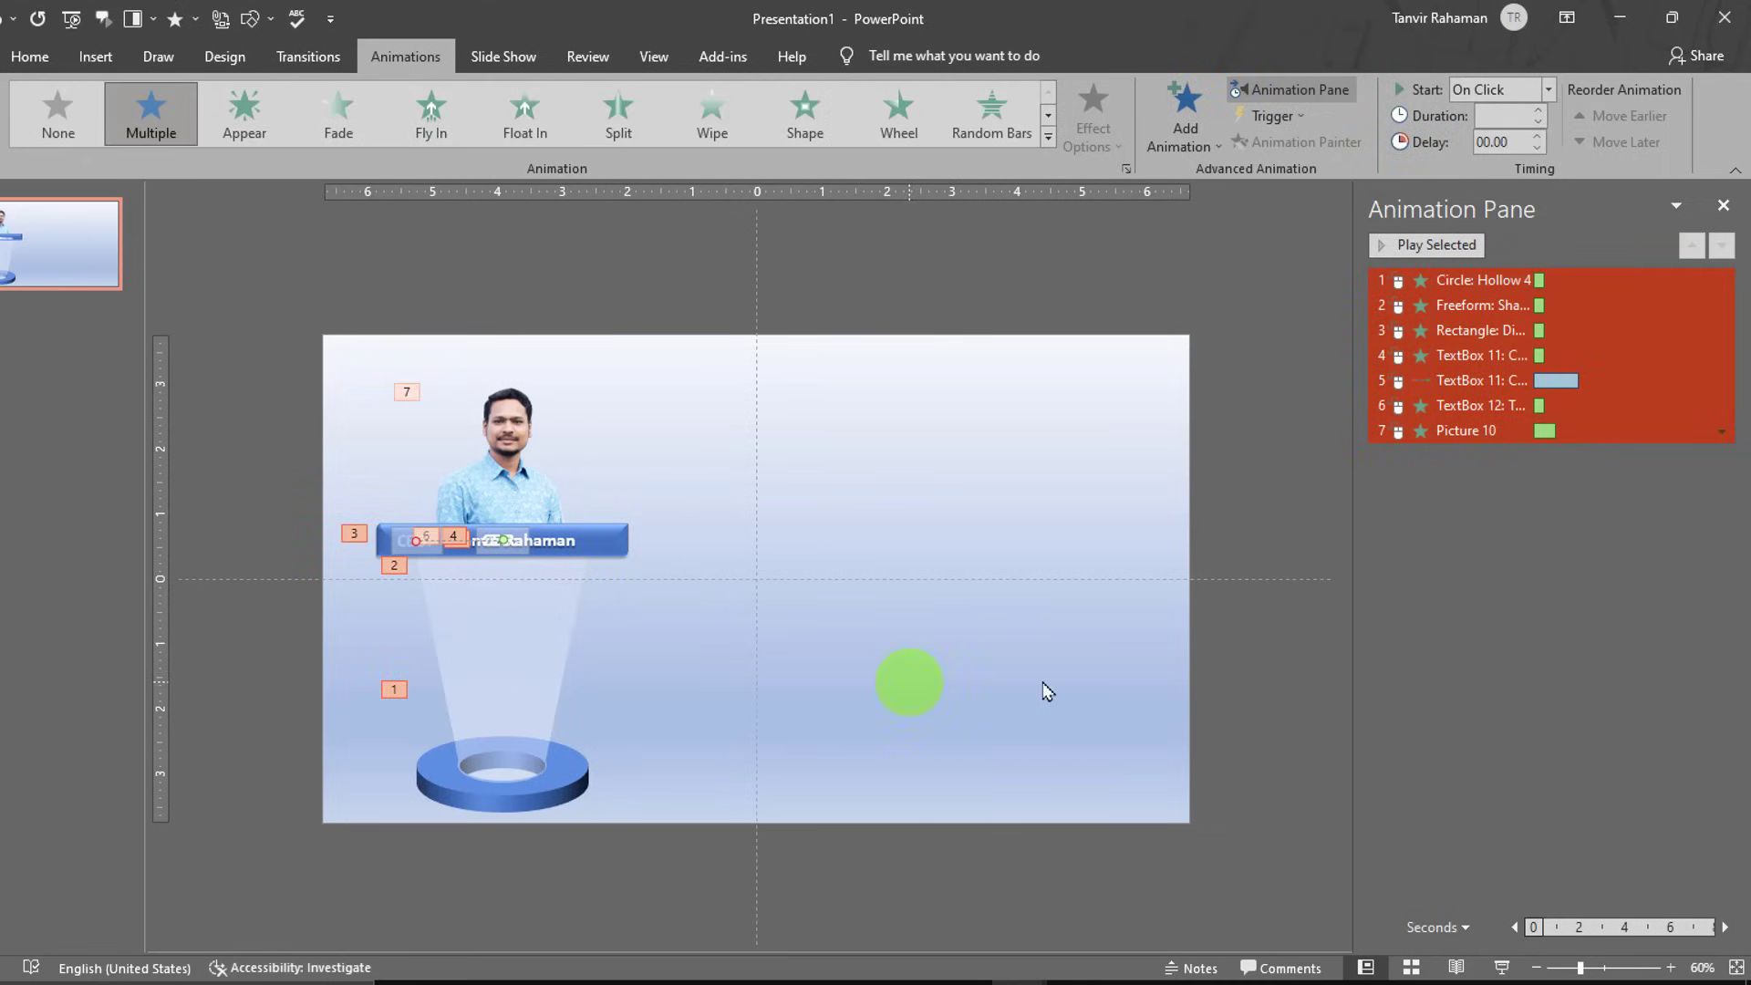
# - Duplicate the whole spotlight unit and place the copy beside the original
pyautogui.click(993, 734)
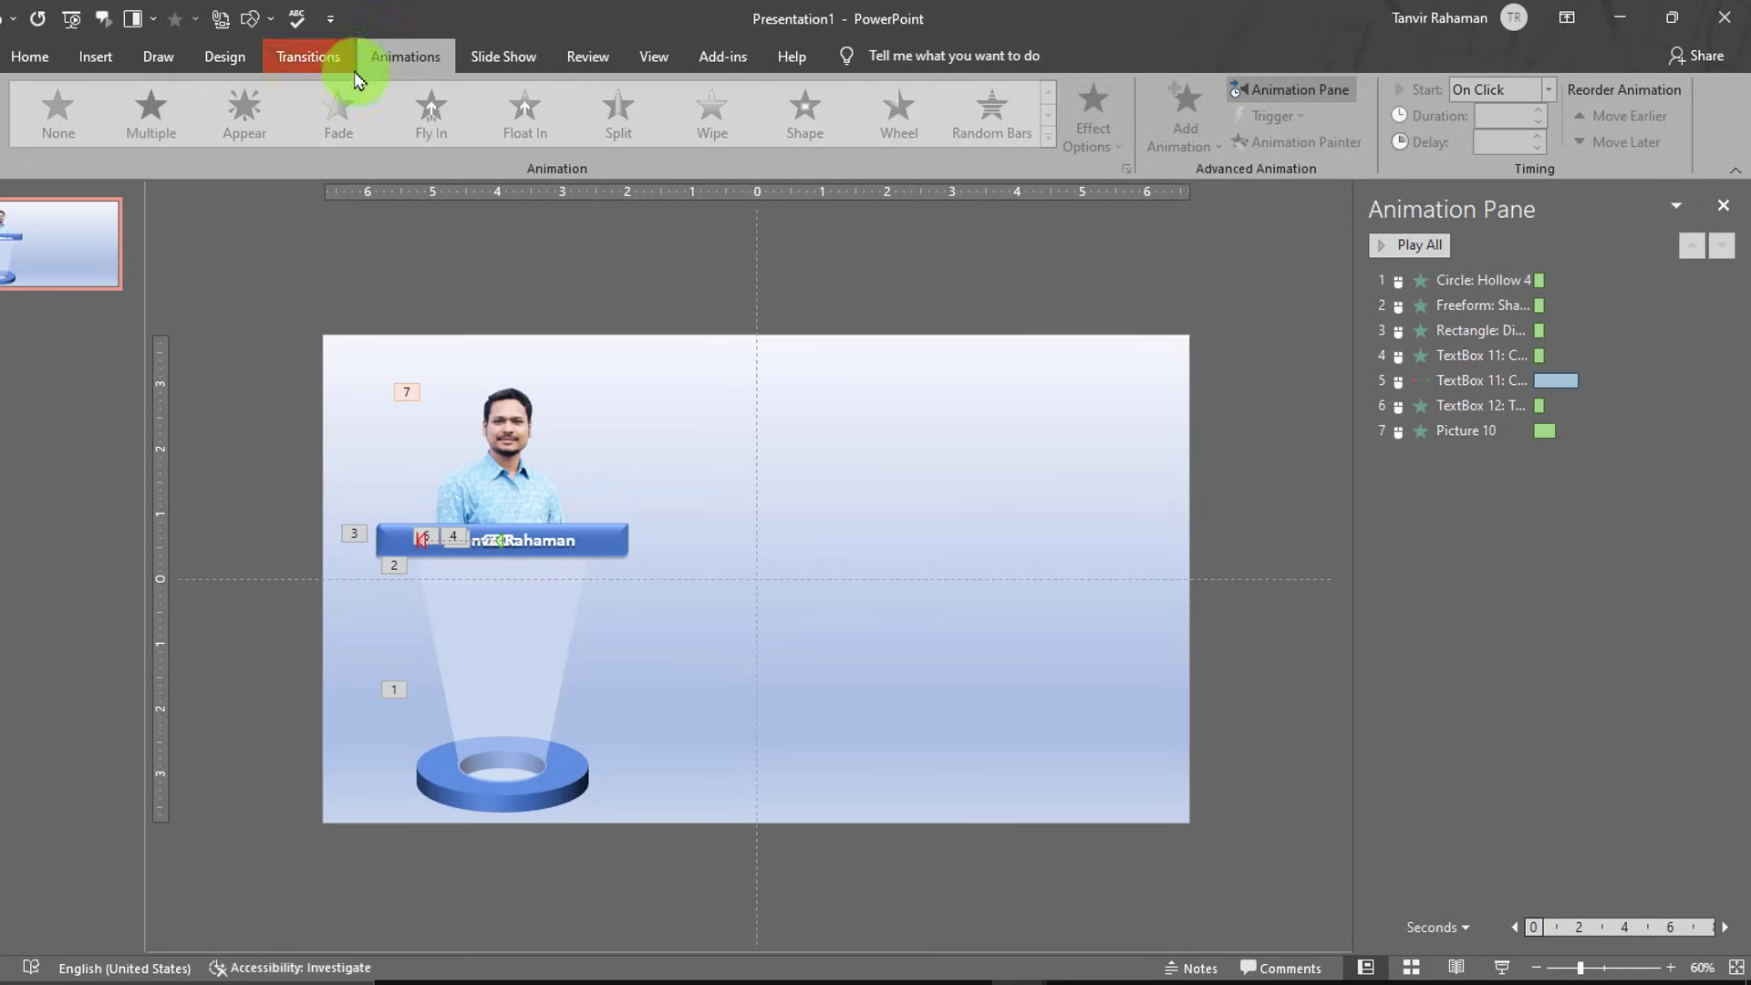
pyautogui.click(527, 431)
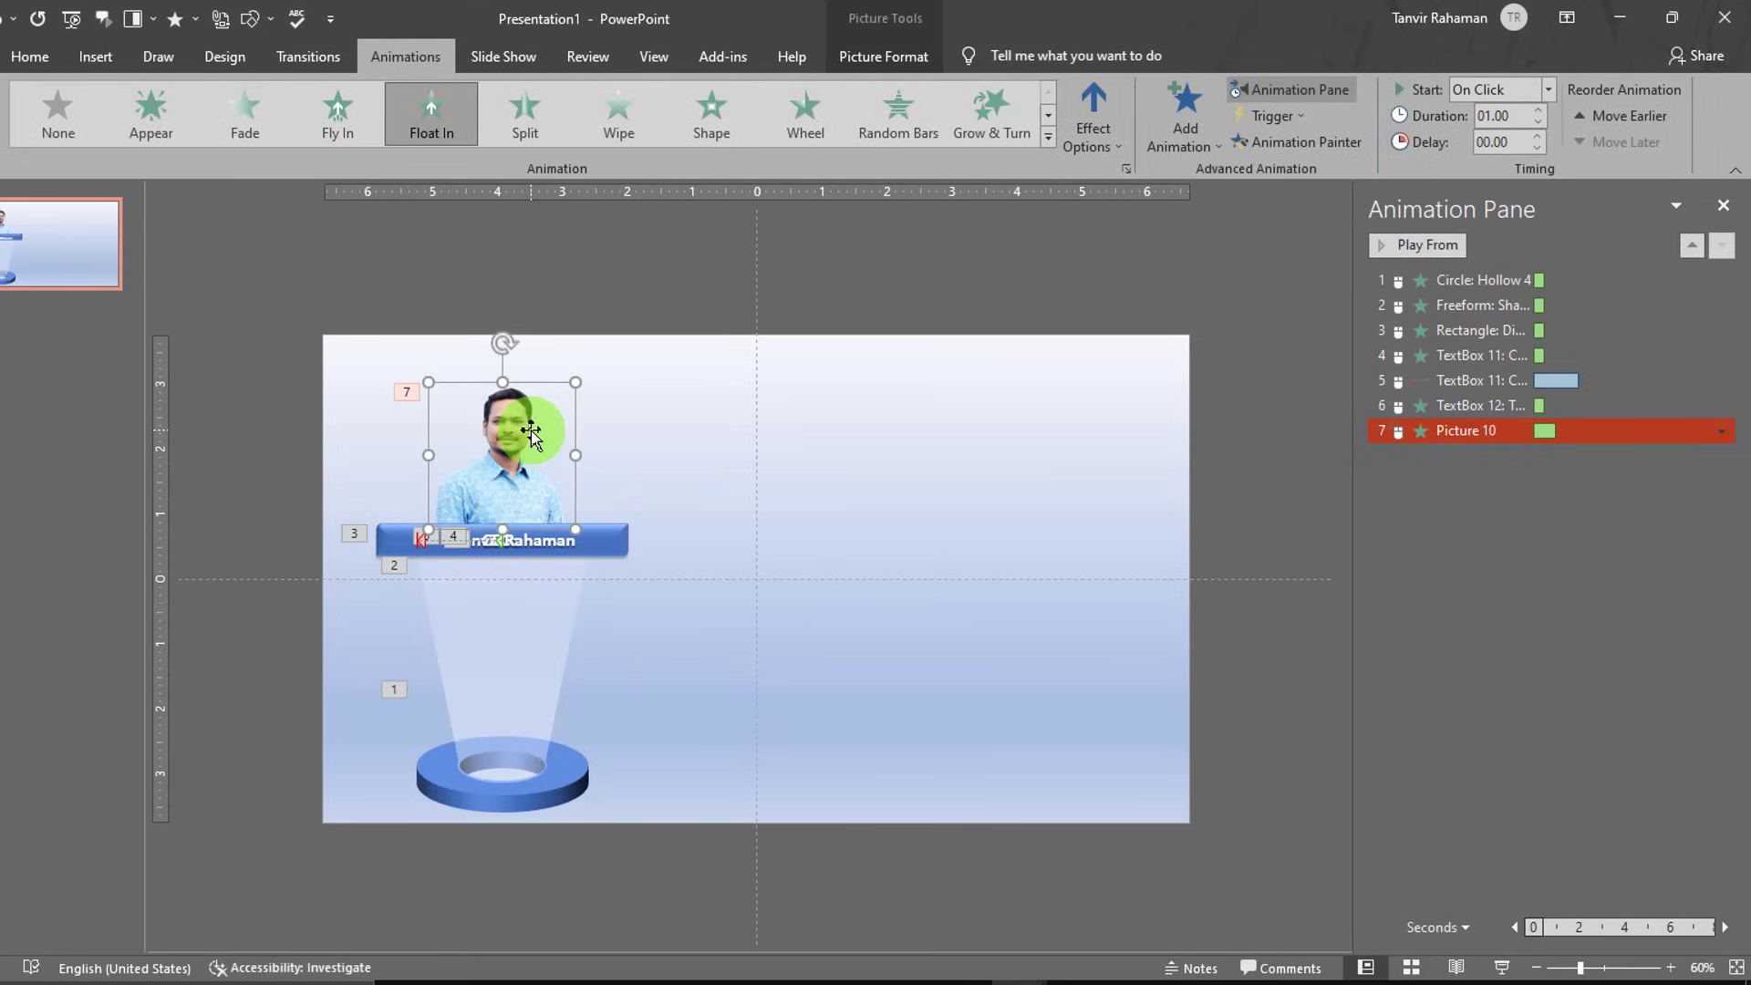
pyautogui.hotkey('ctrl', 'a')
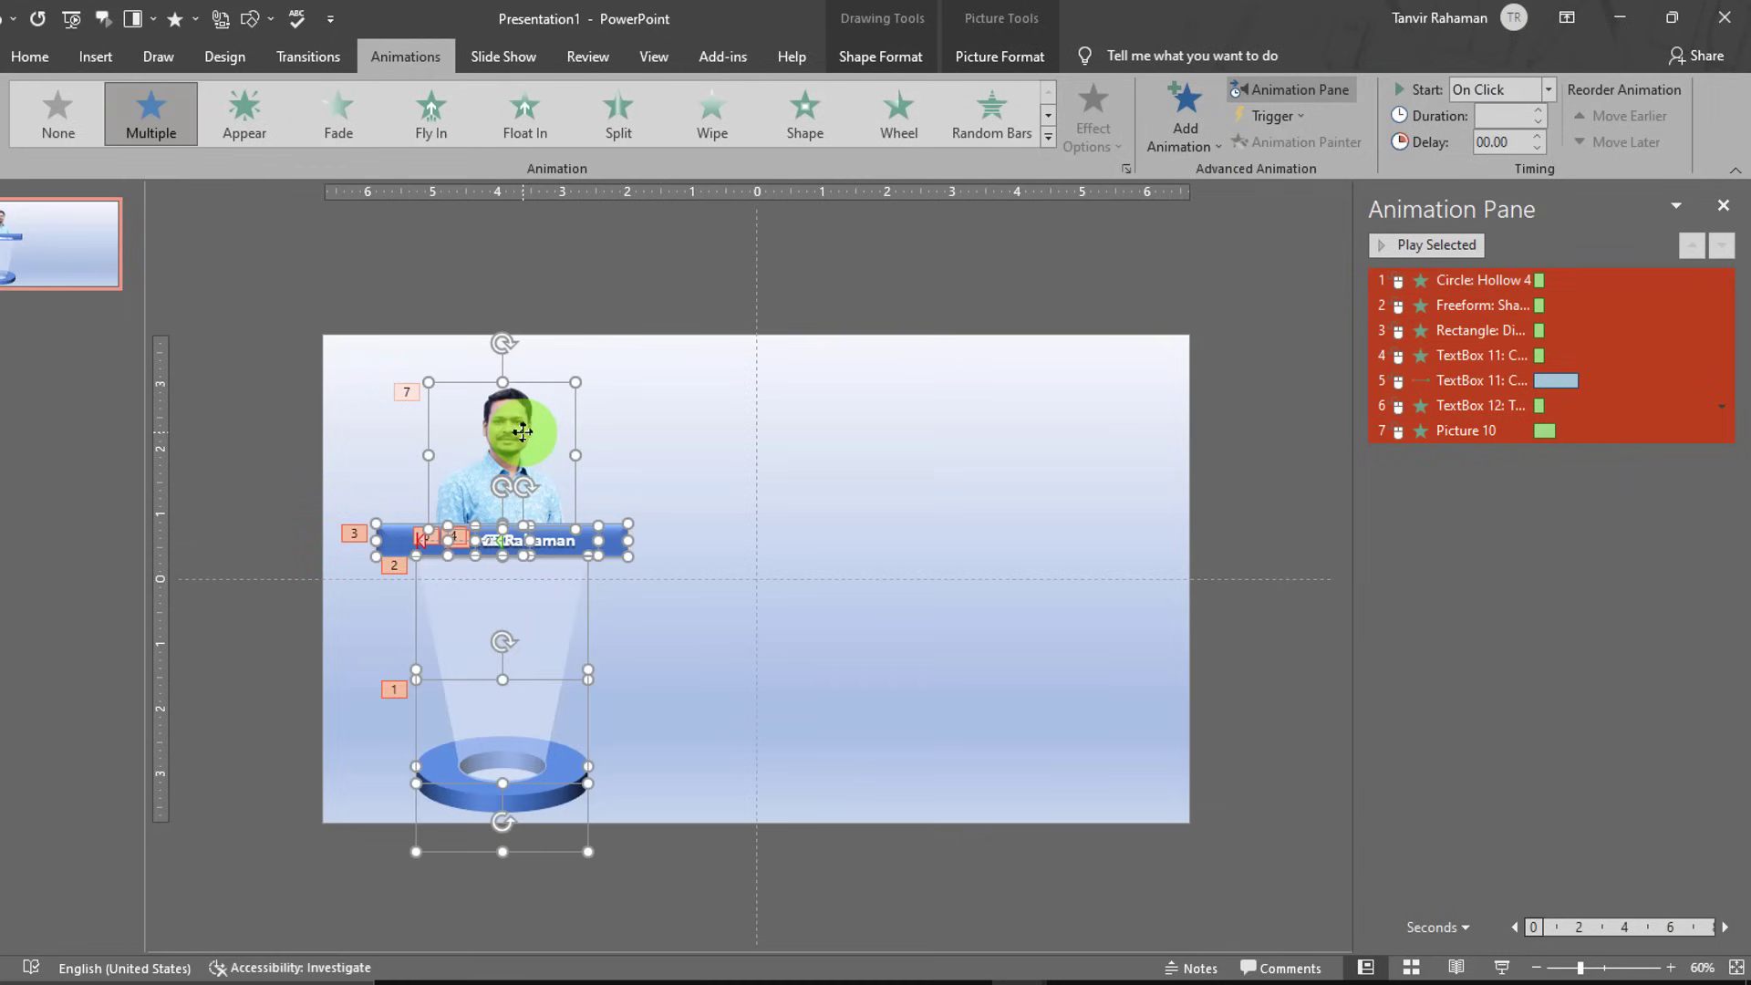
pyautogui.hotkey('ctrl', 'd')
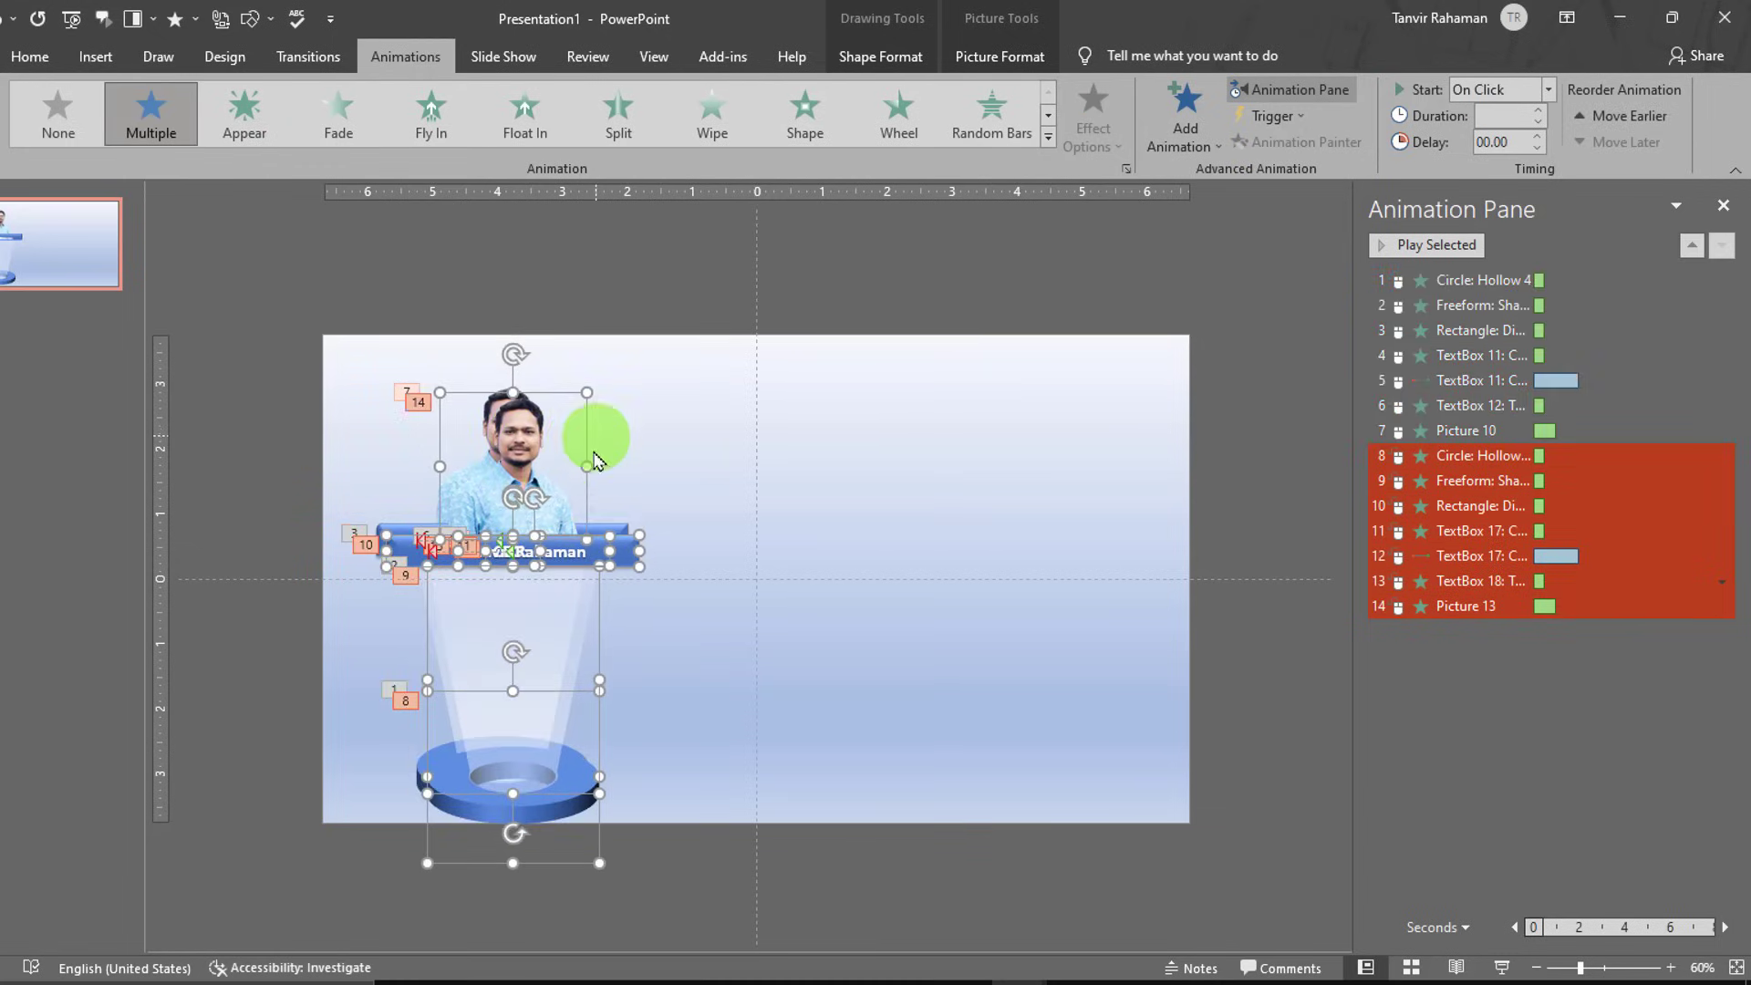
pyautogui.moveTo(527, 474); pyautogui.dragTo(793, 456)
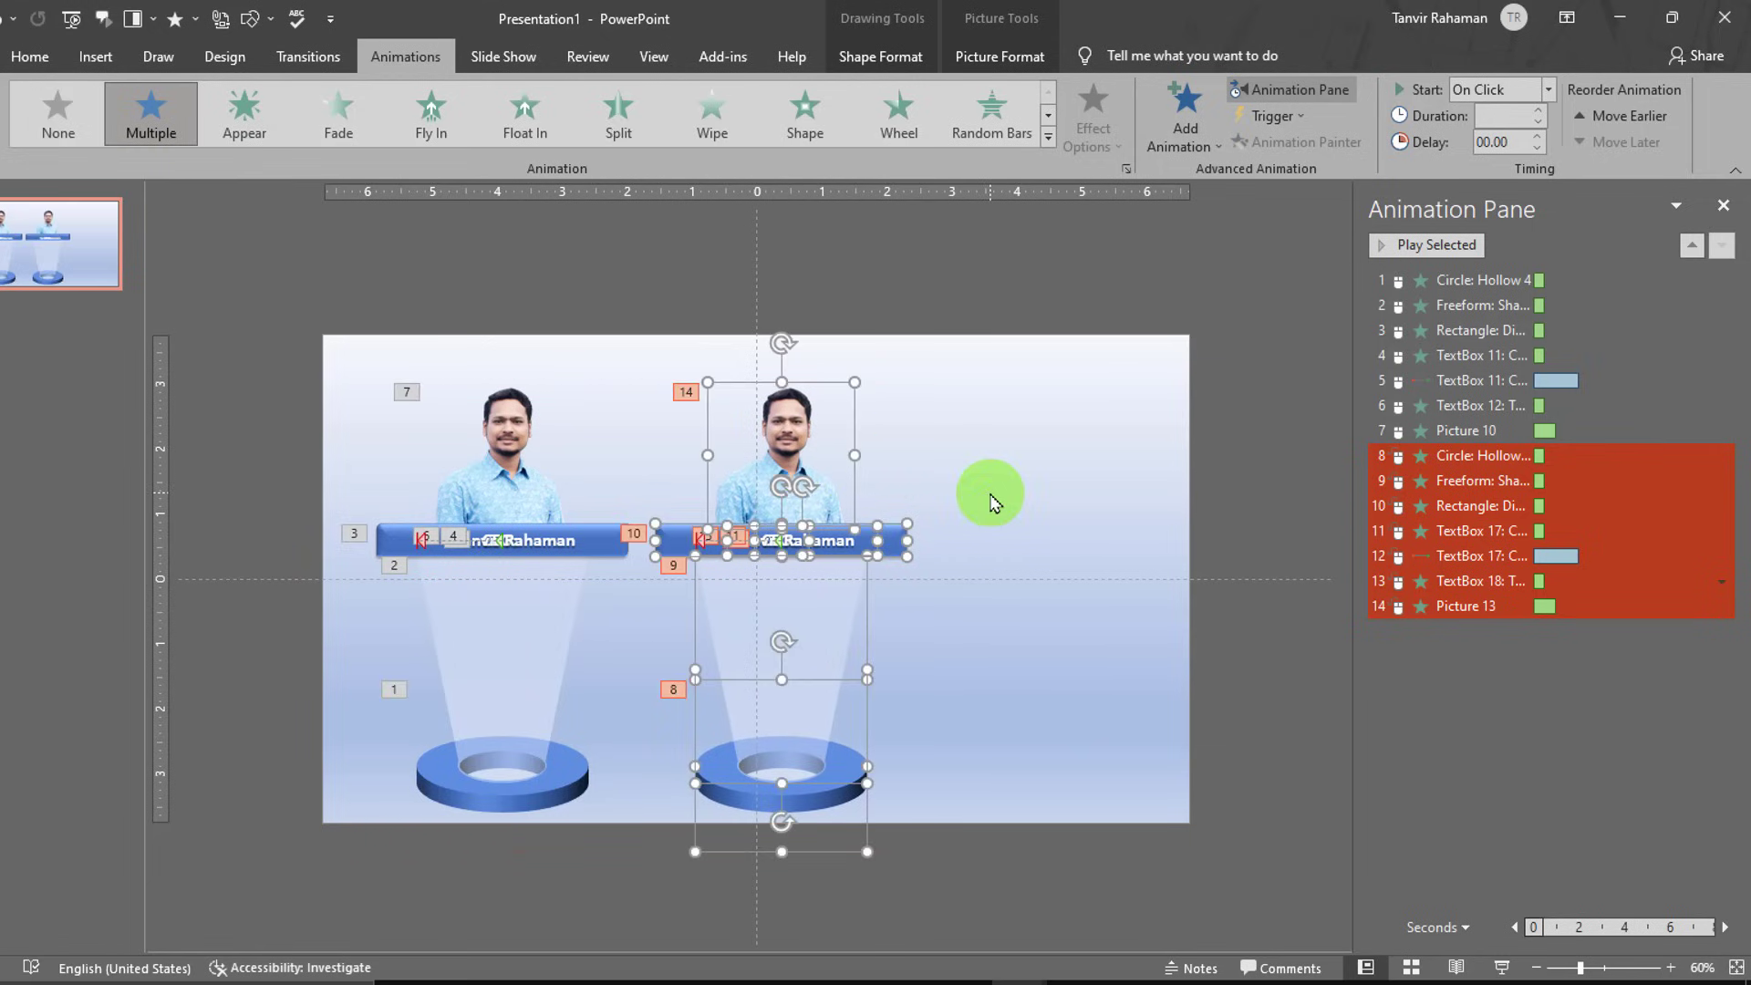
# - Duplicate it again for a third unit, then shift all three left to centre them
pyautogui.hotkey('ctrl', 'd')
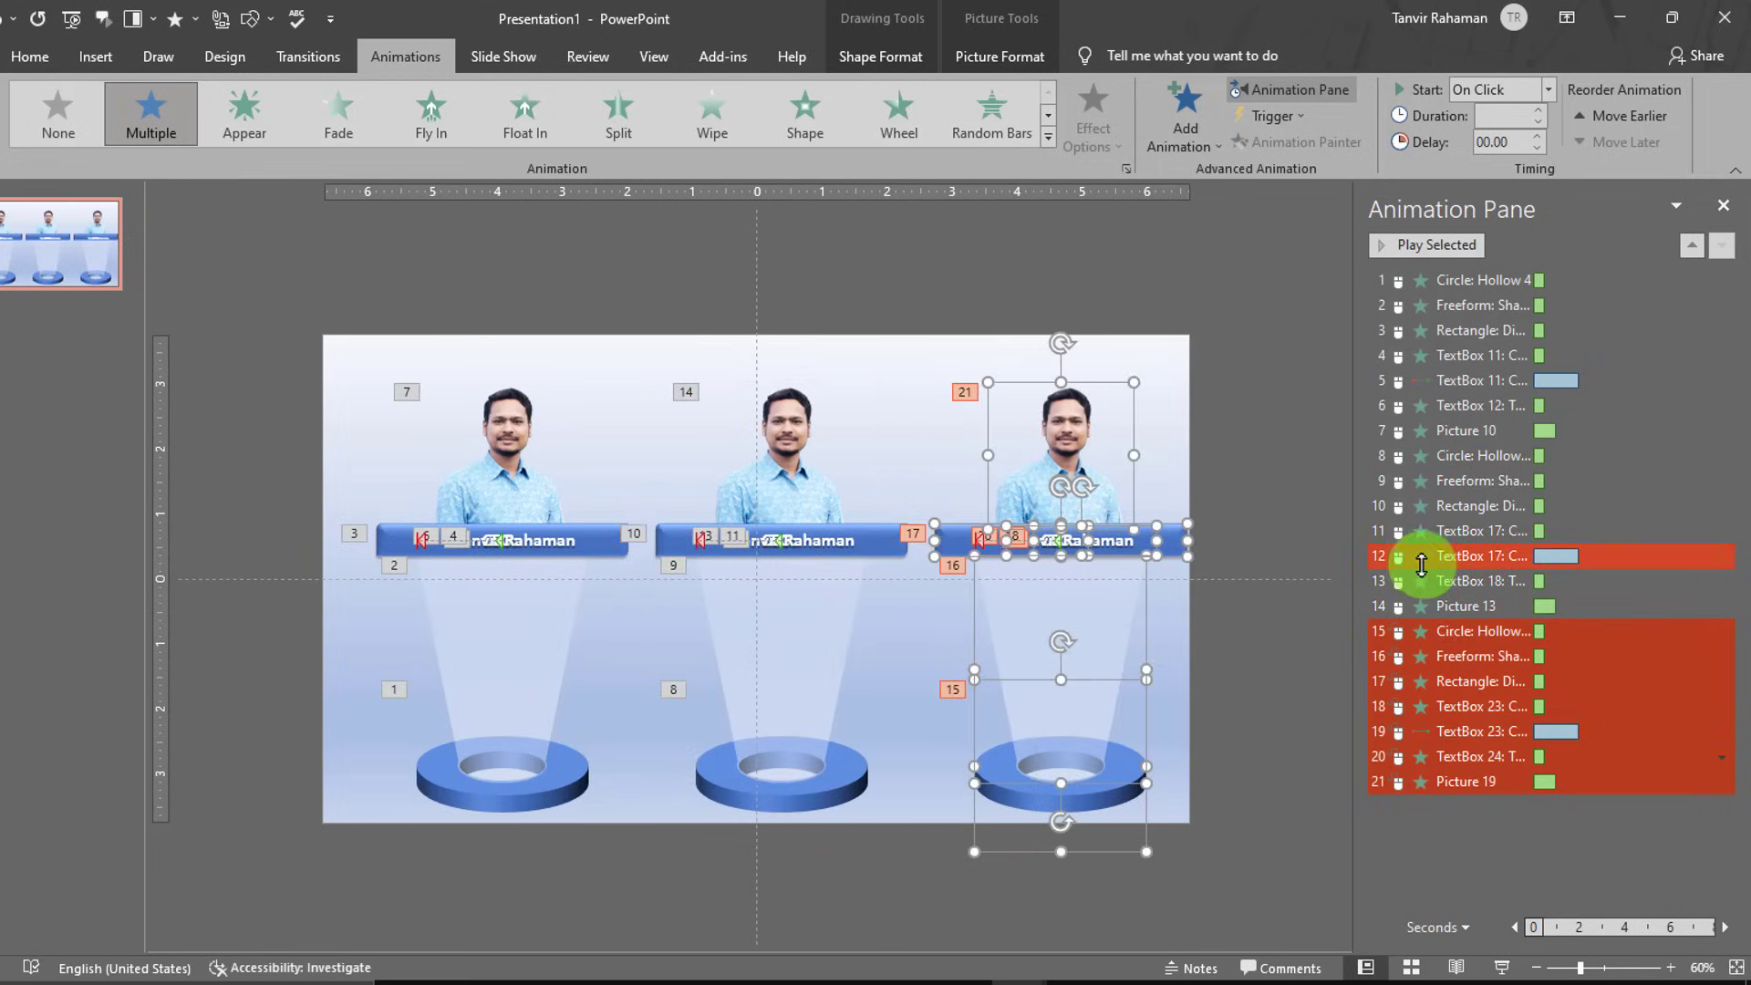
pyautogui.click(1263, 693)
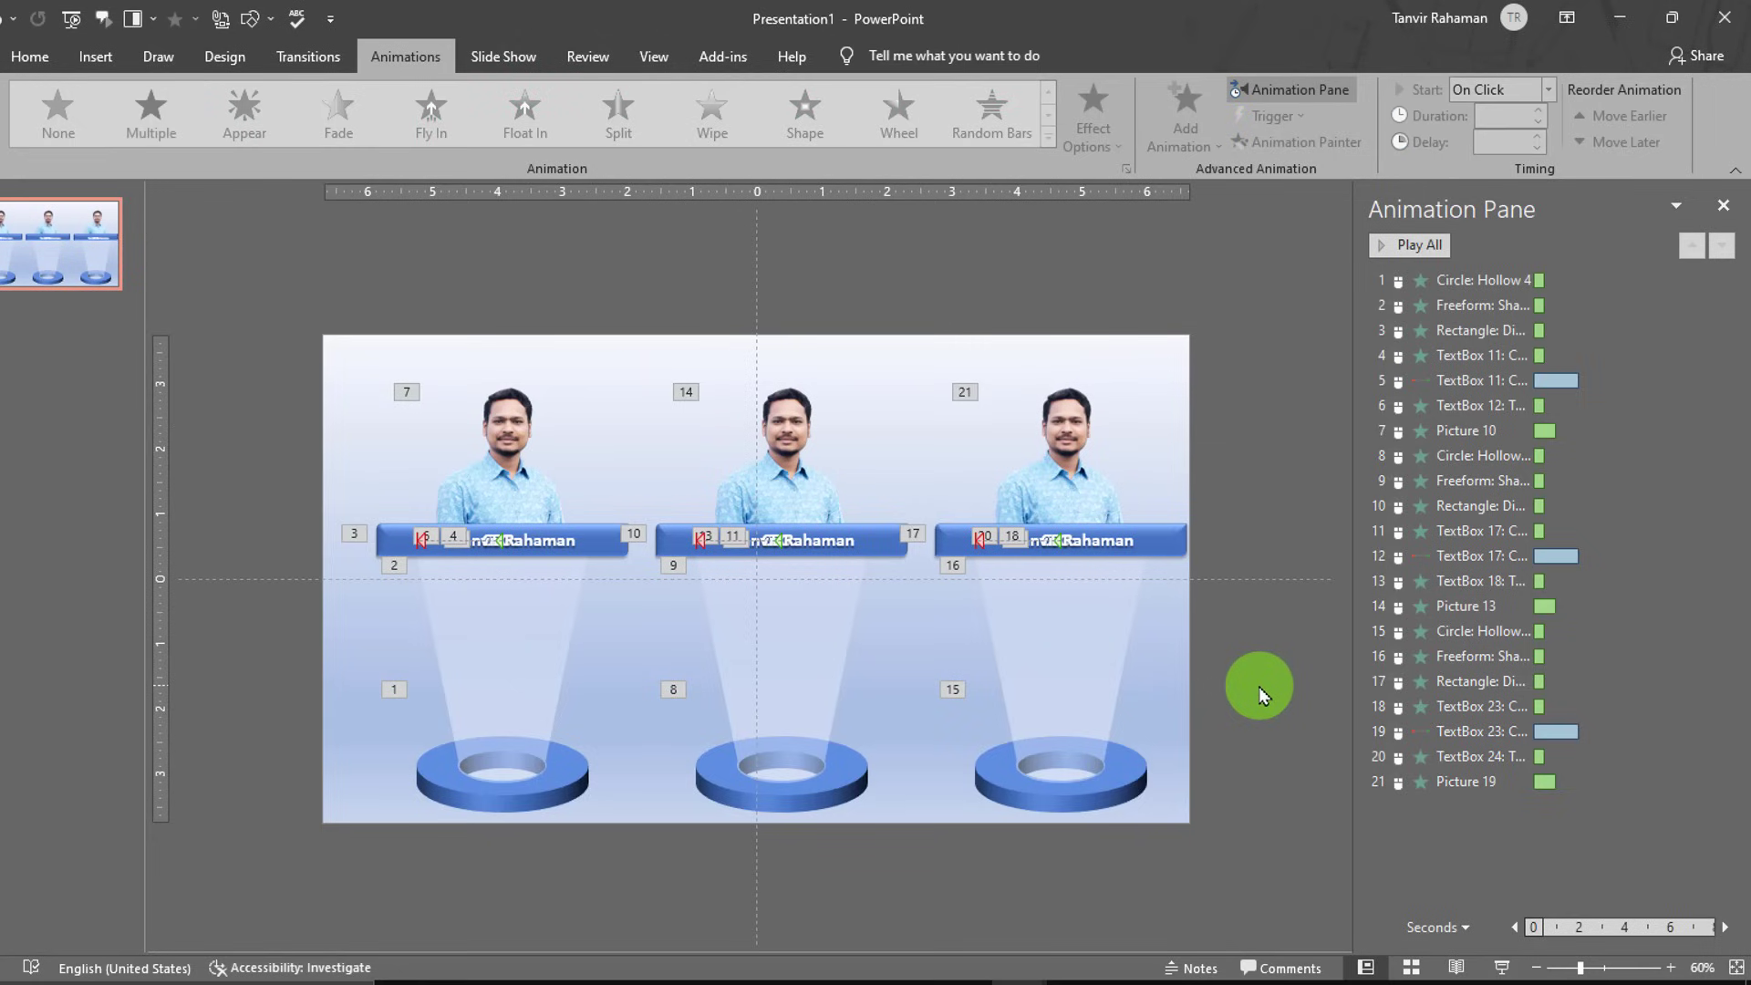
pyautogui.hotkey('ctrl', 'a')
pyautogui.moveTo(791, 405); pyautogui.dragTo(766, 408)
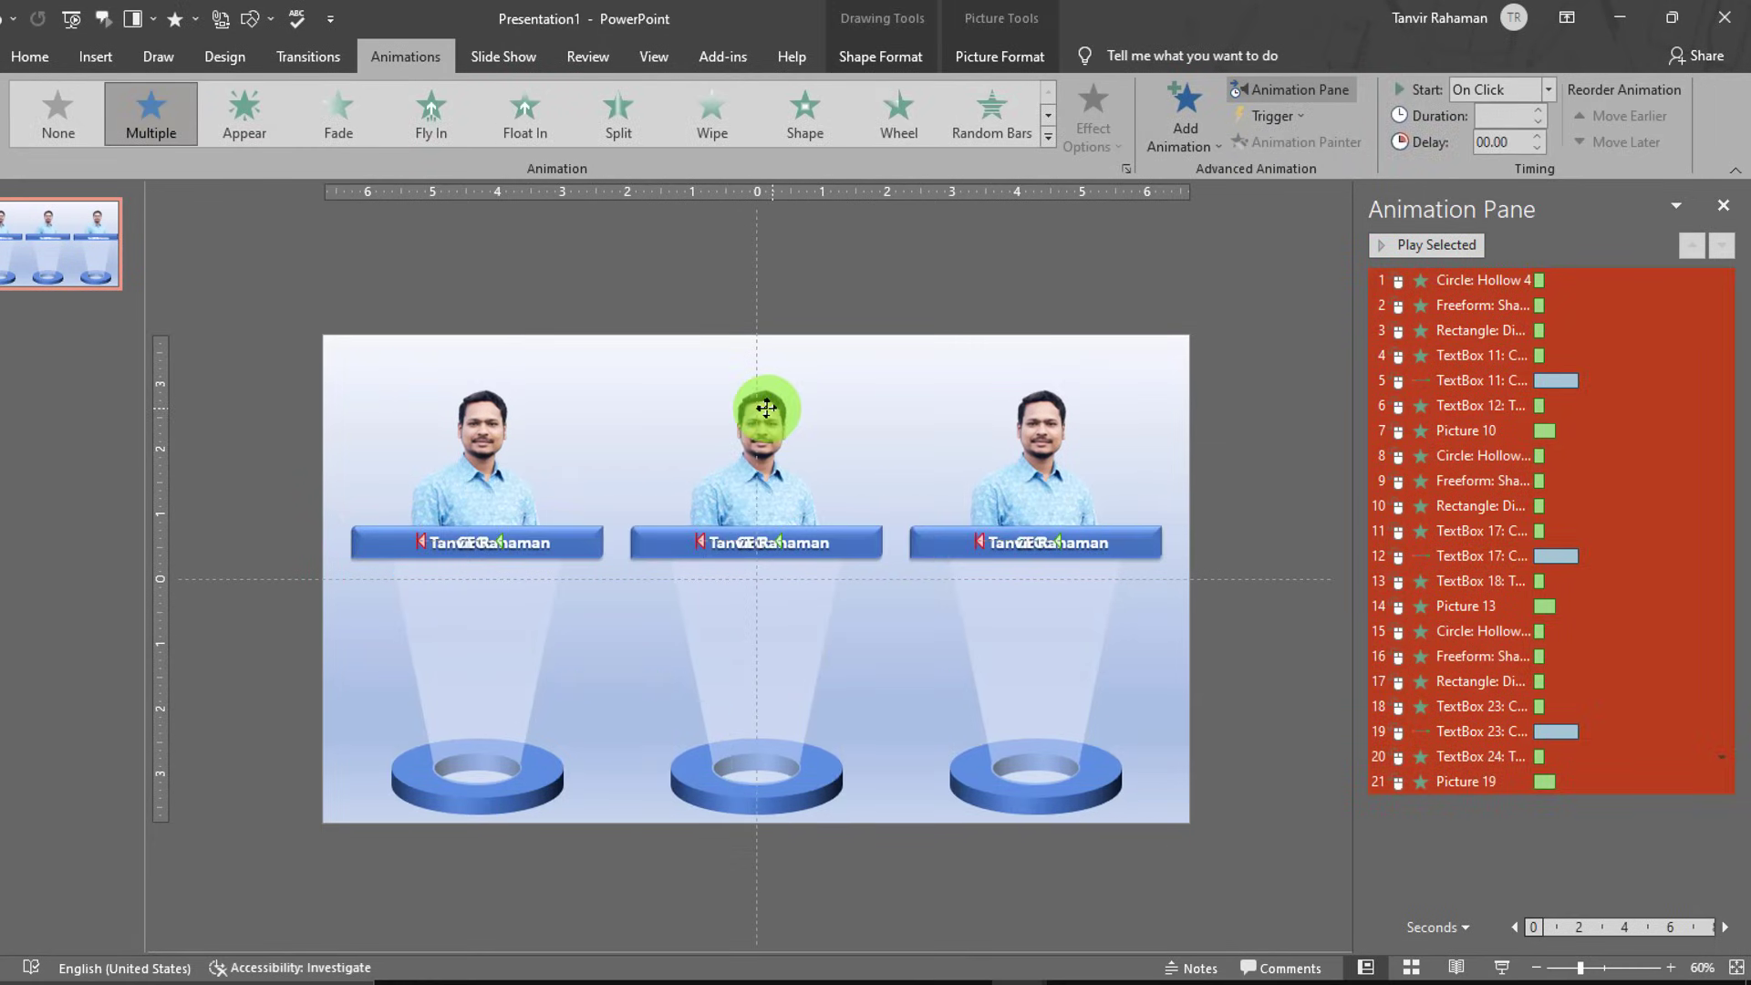
# - Replace the middle photo with the dark-suit portrait from a file
pyautogui.click(852, 285)
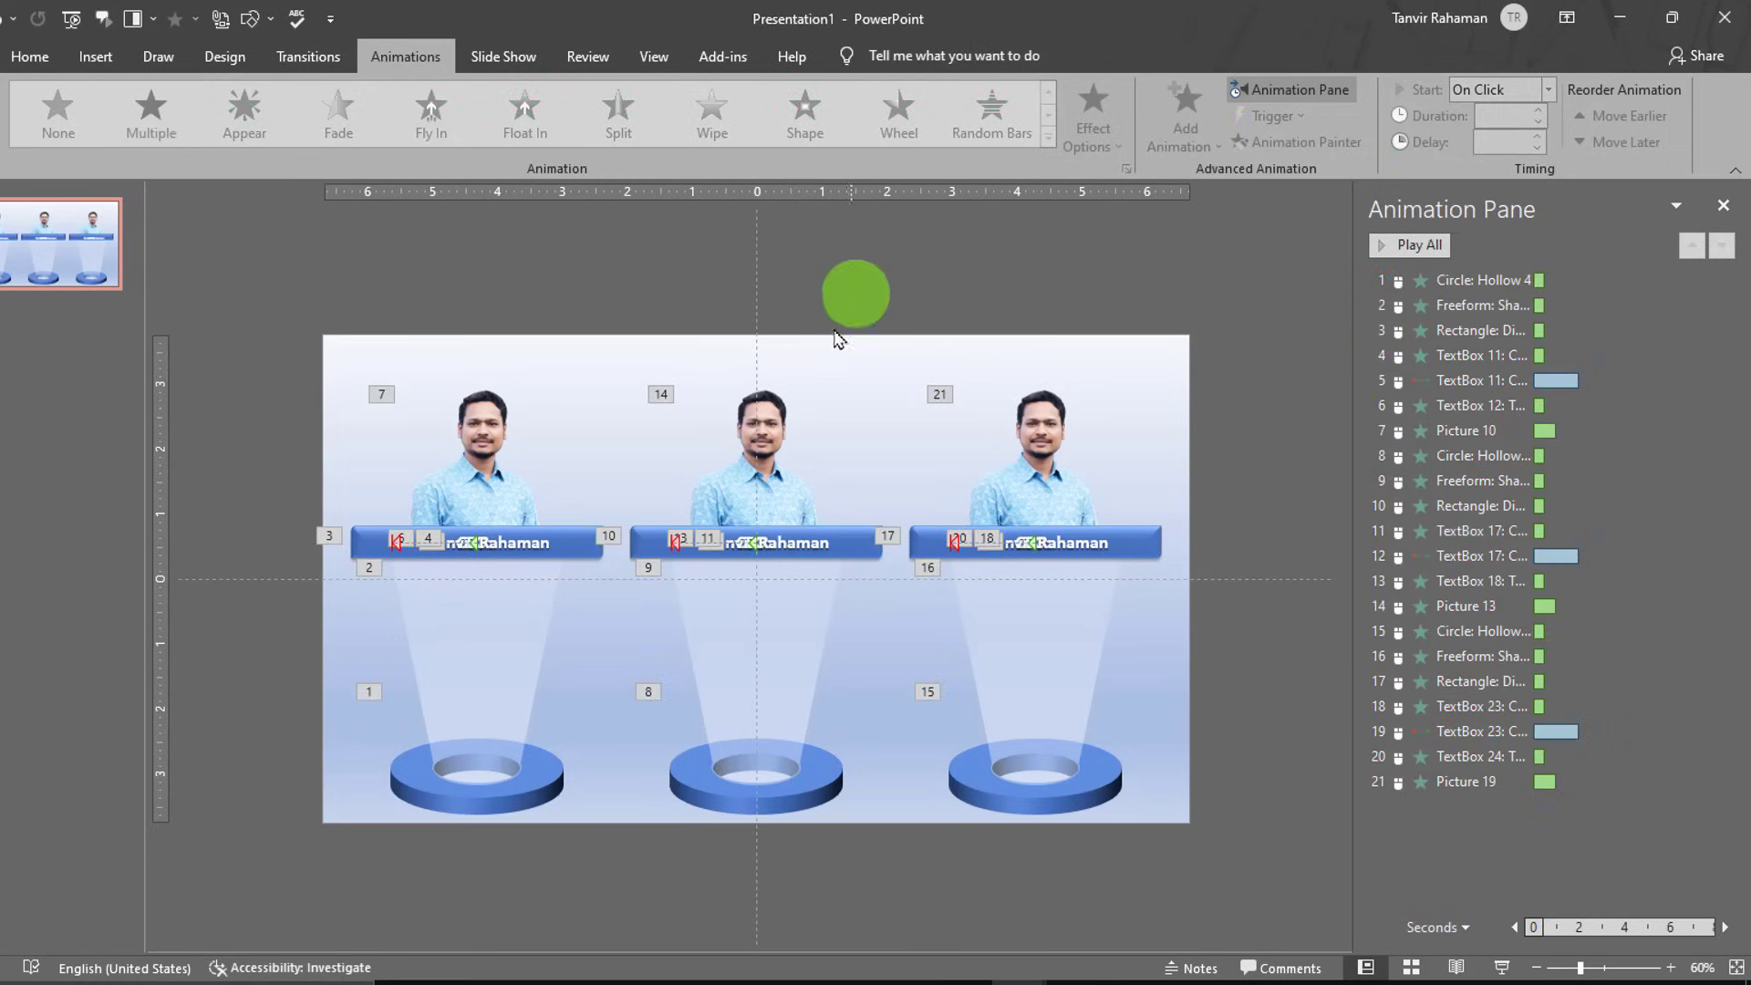
pyautogui.click(780, 450)
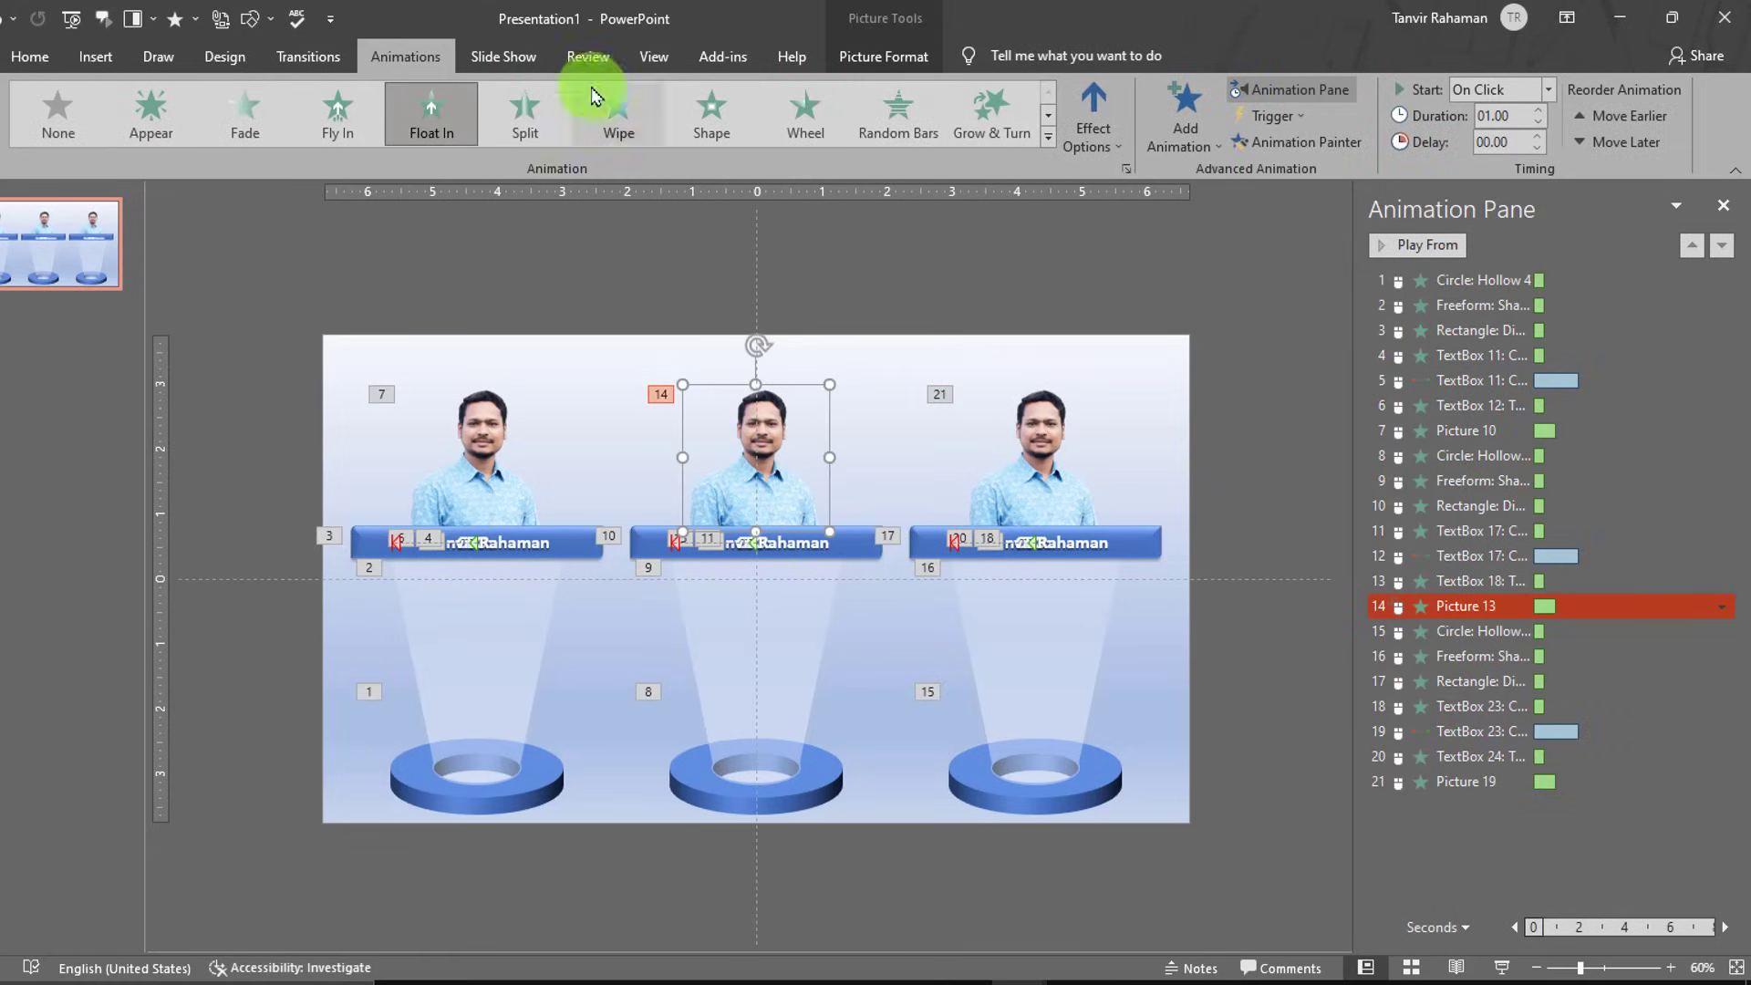
pyautogui.click(881, 56)
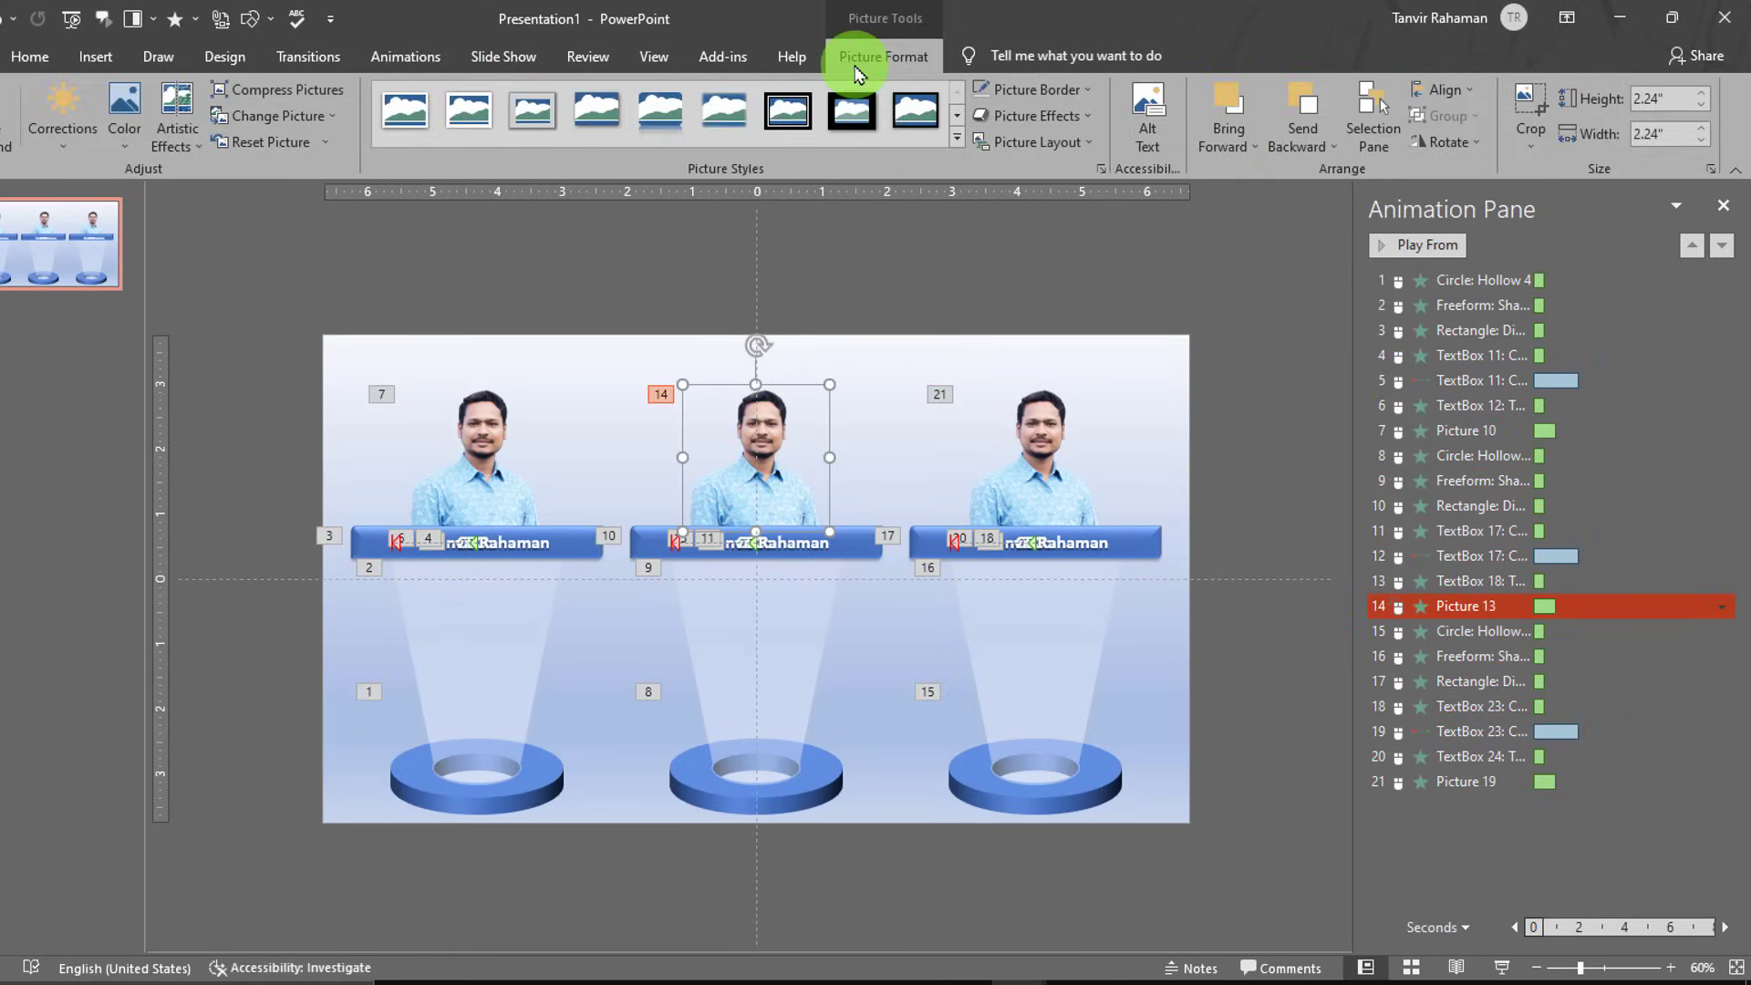
pyautogui.click(315, 116)
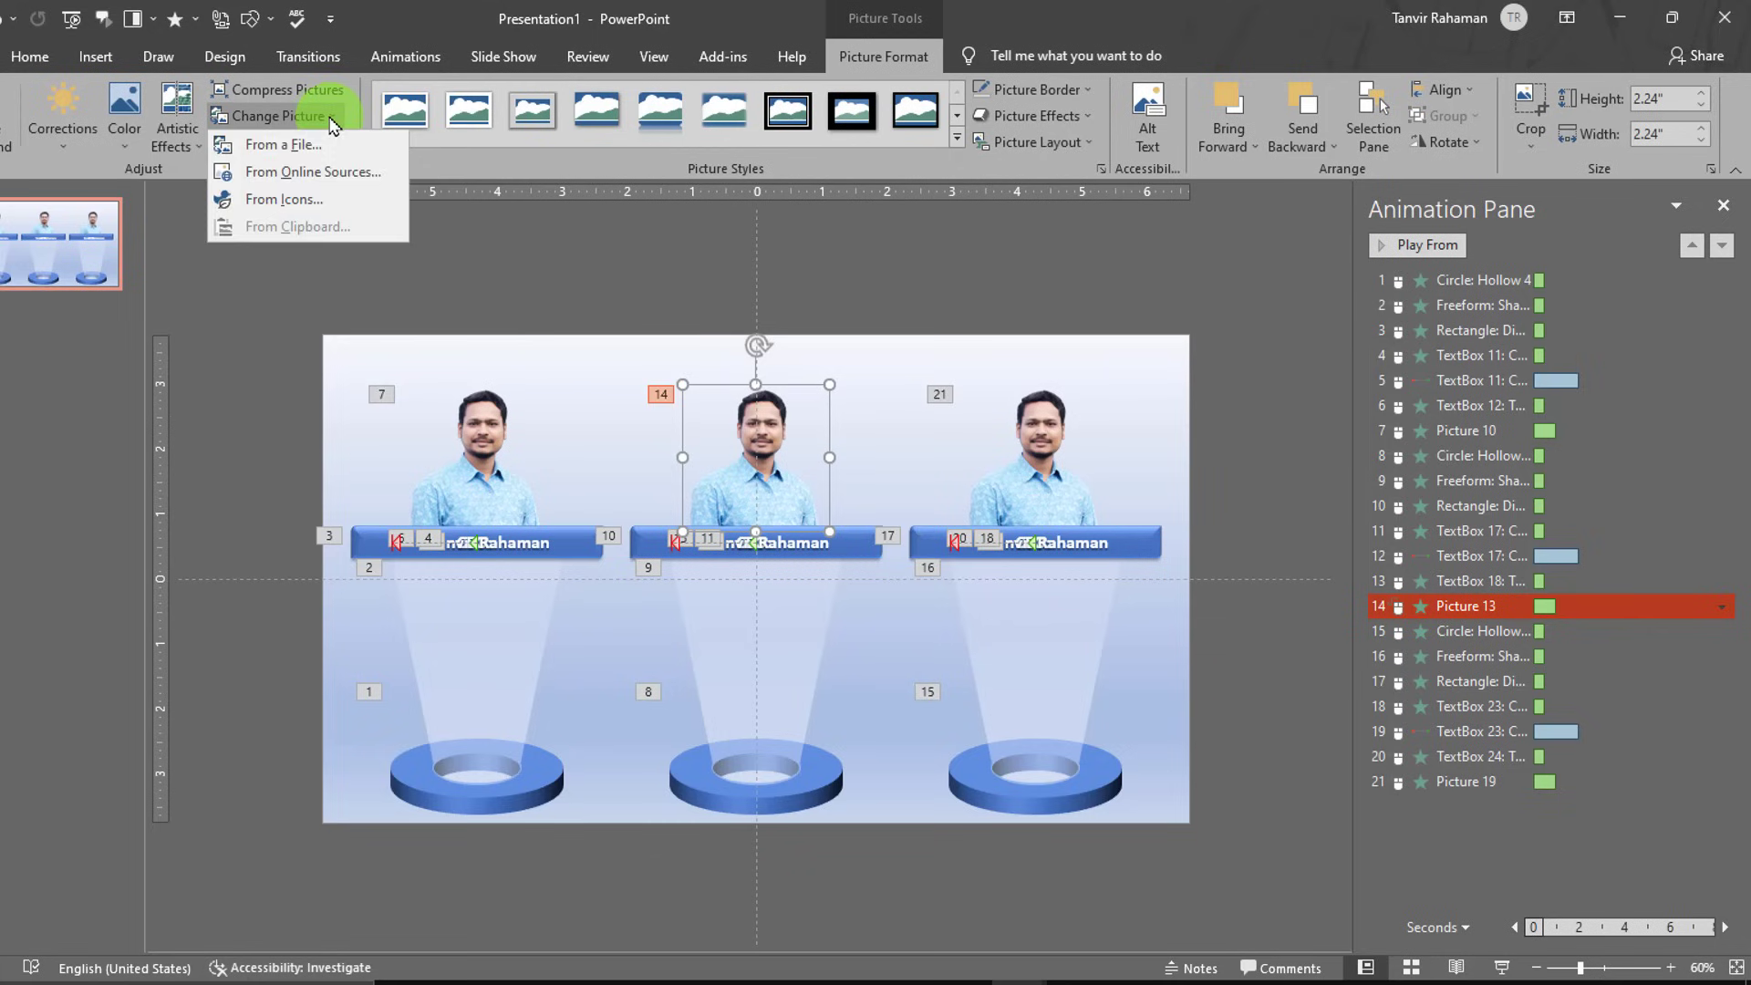
pyautogui.click(283, 146)
pyautogui.scroll(-5, 559, 442)
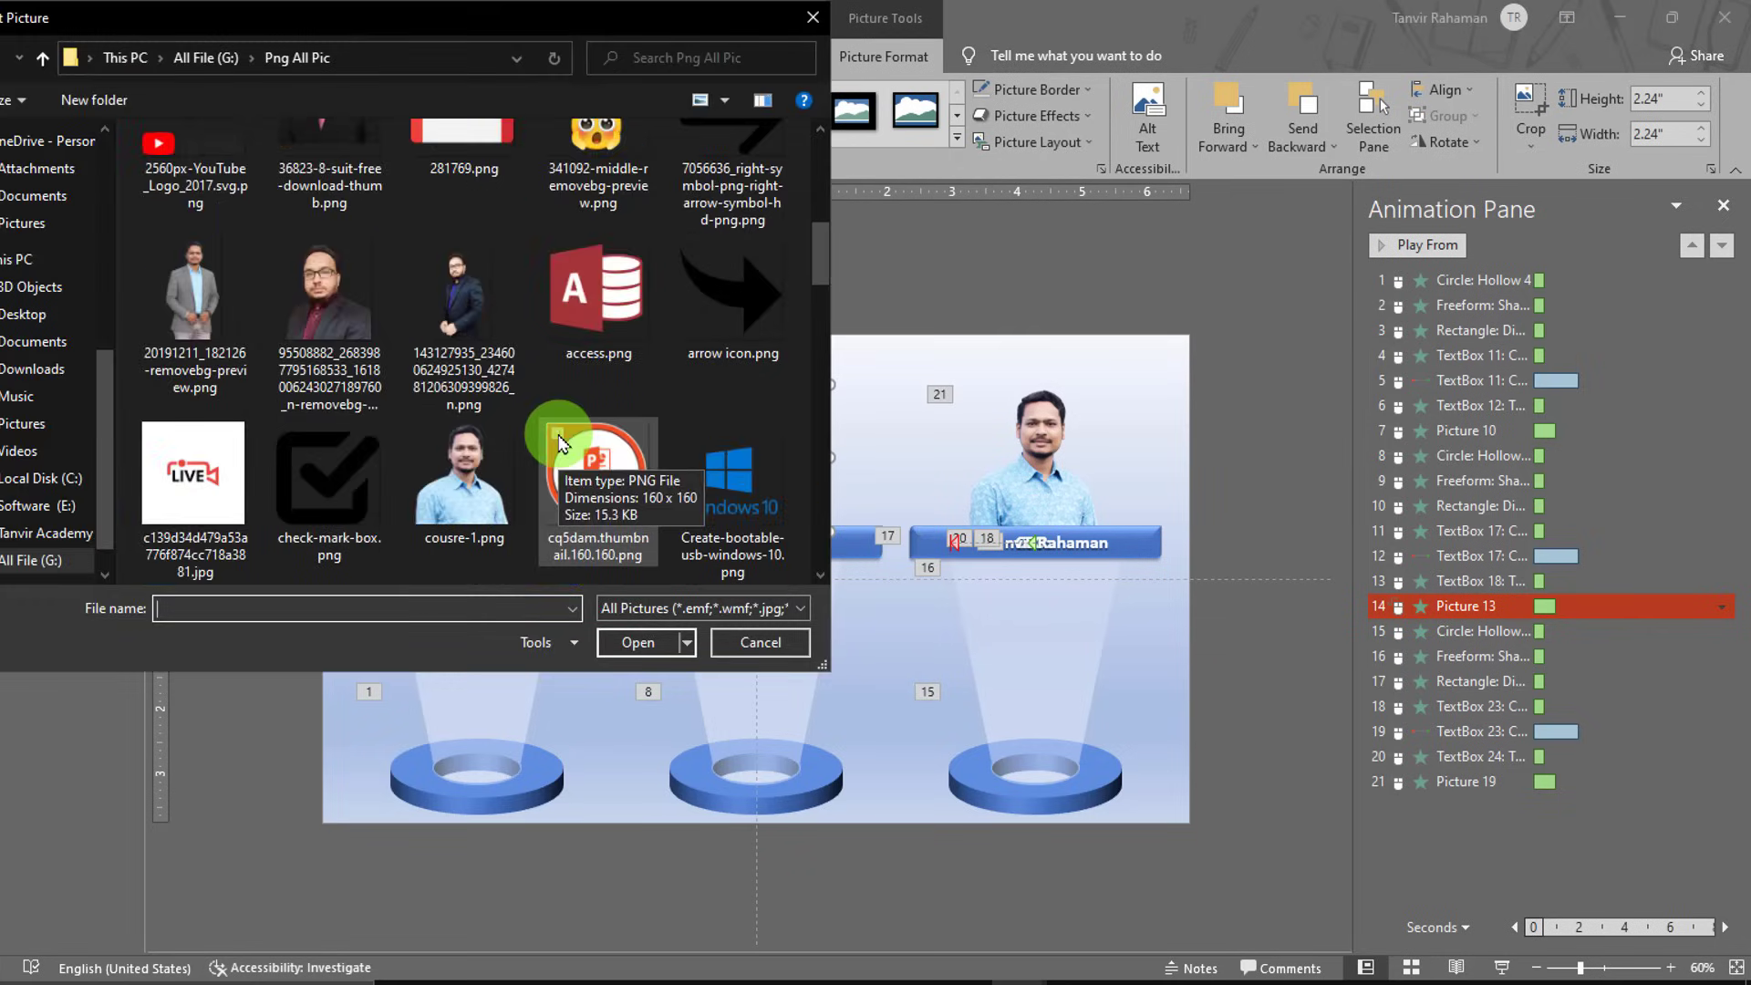
pyautogui.scroll(-6, 559, 442)
pyautogui.scroll(5, 554, 431)
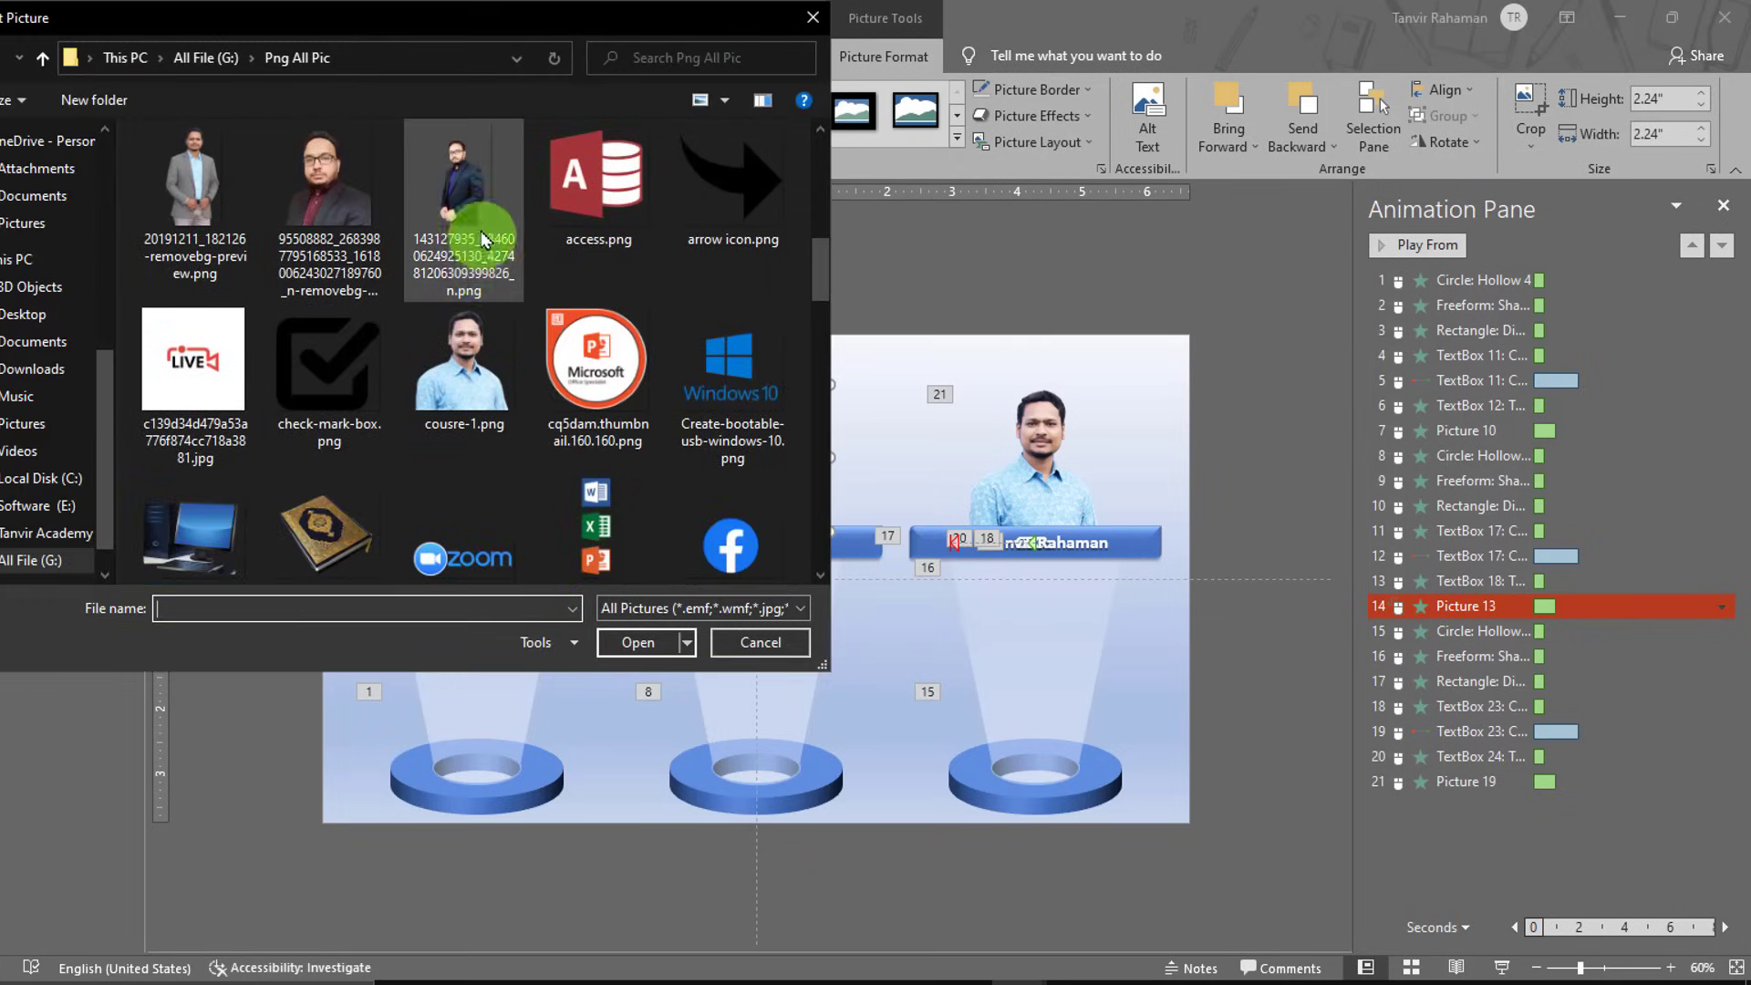
pyautogui.doubleClick(360, 209)
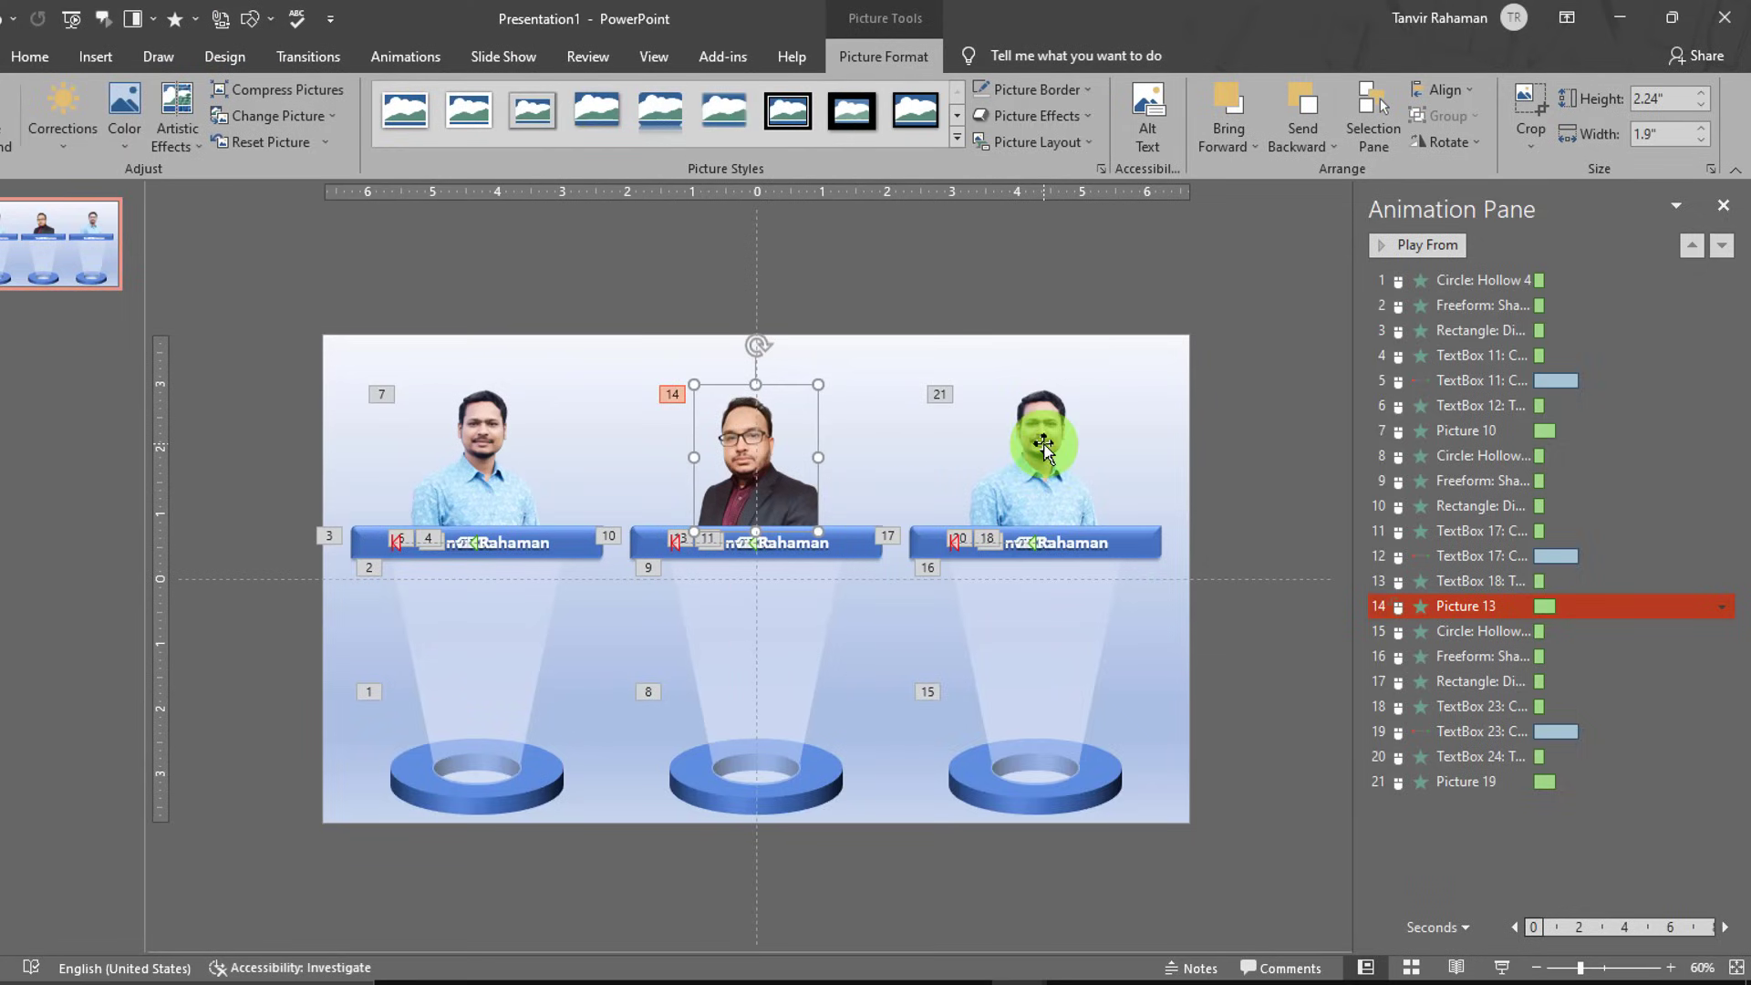
# - Replace the right photo with the blue-suit portrait from a file
pyautogui.click(1044, 383)
pyautogui.click(300, 128)
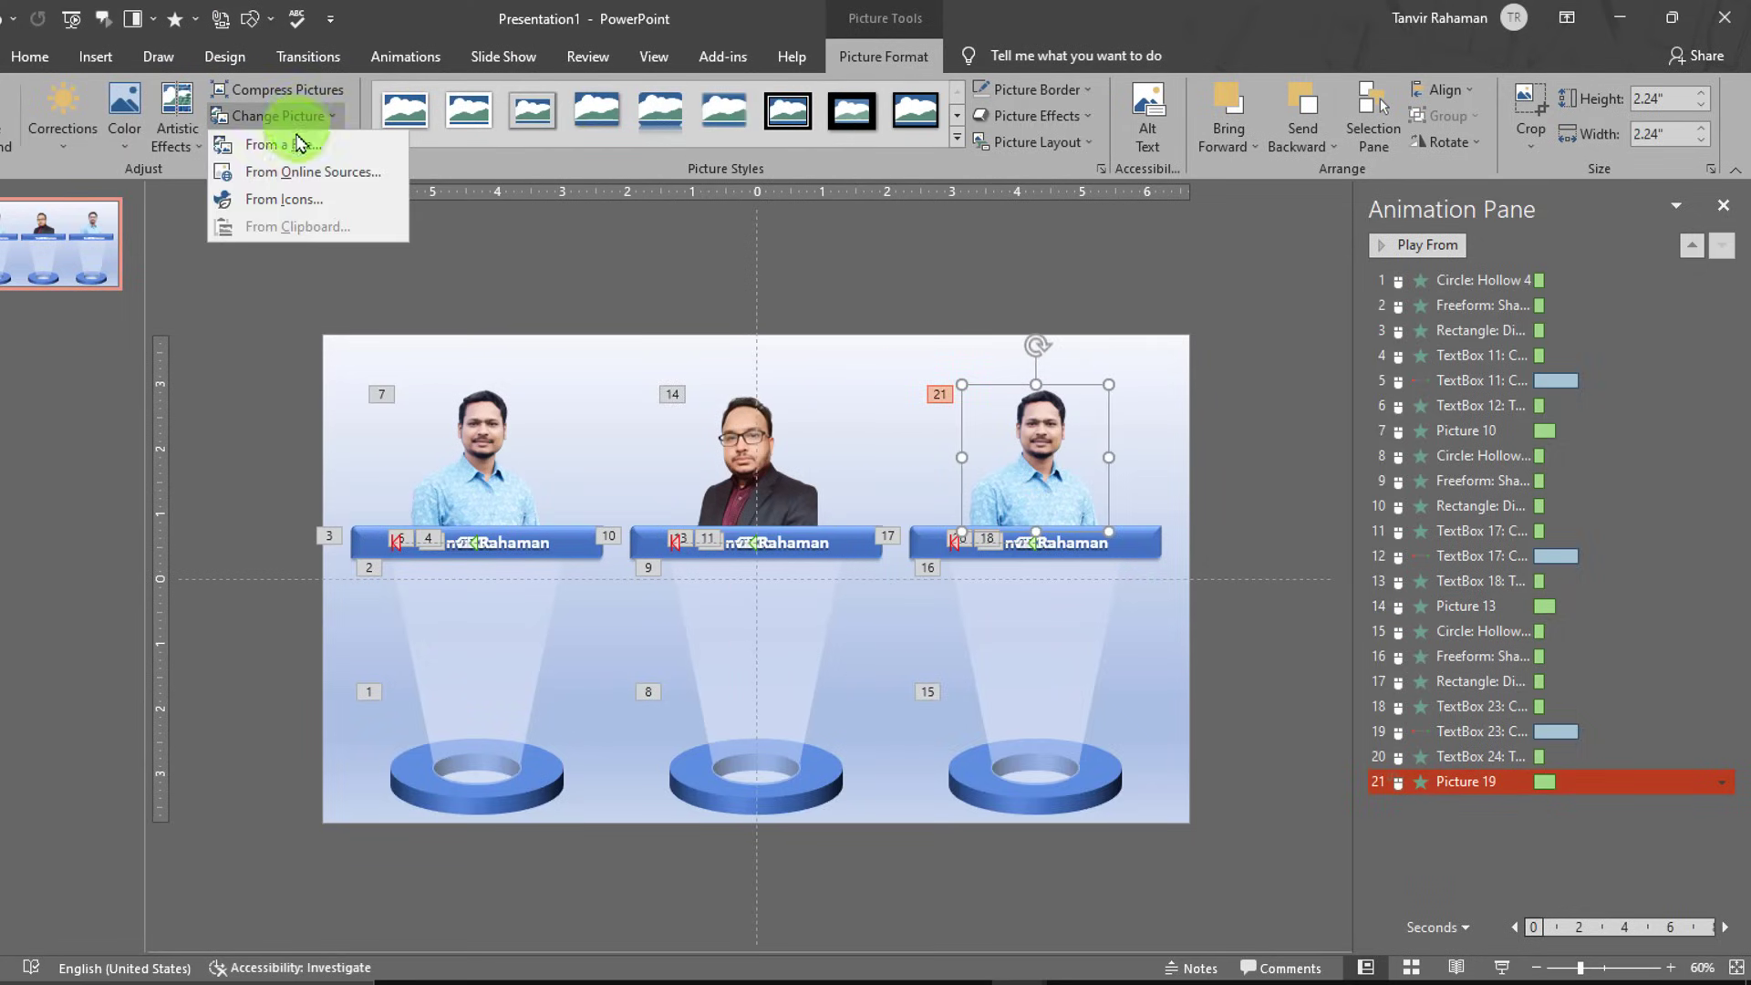
pyautogui.click(258, 141)
pyautogui.scroll(-9, 493, 412)
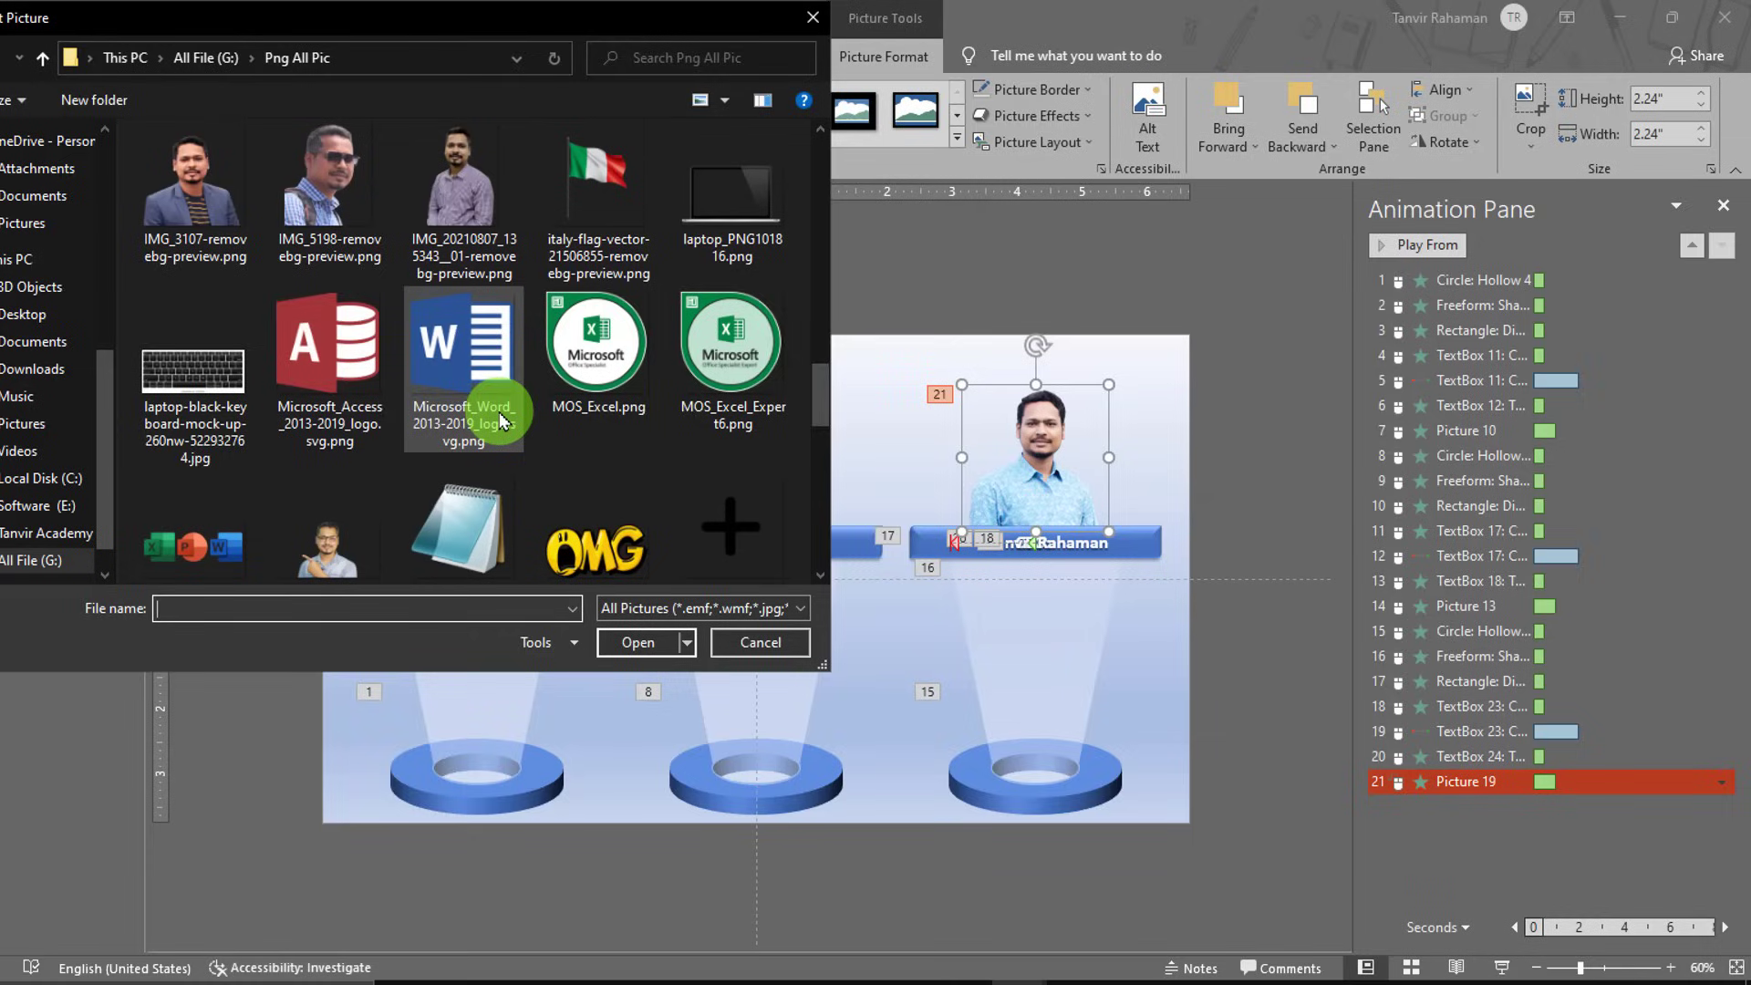
pyautogui.scroll(-6, 499, 420)
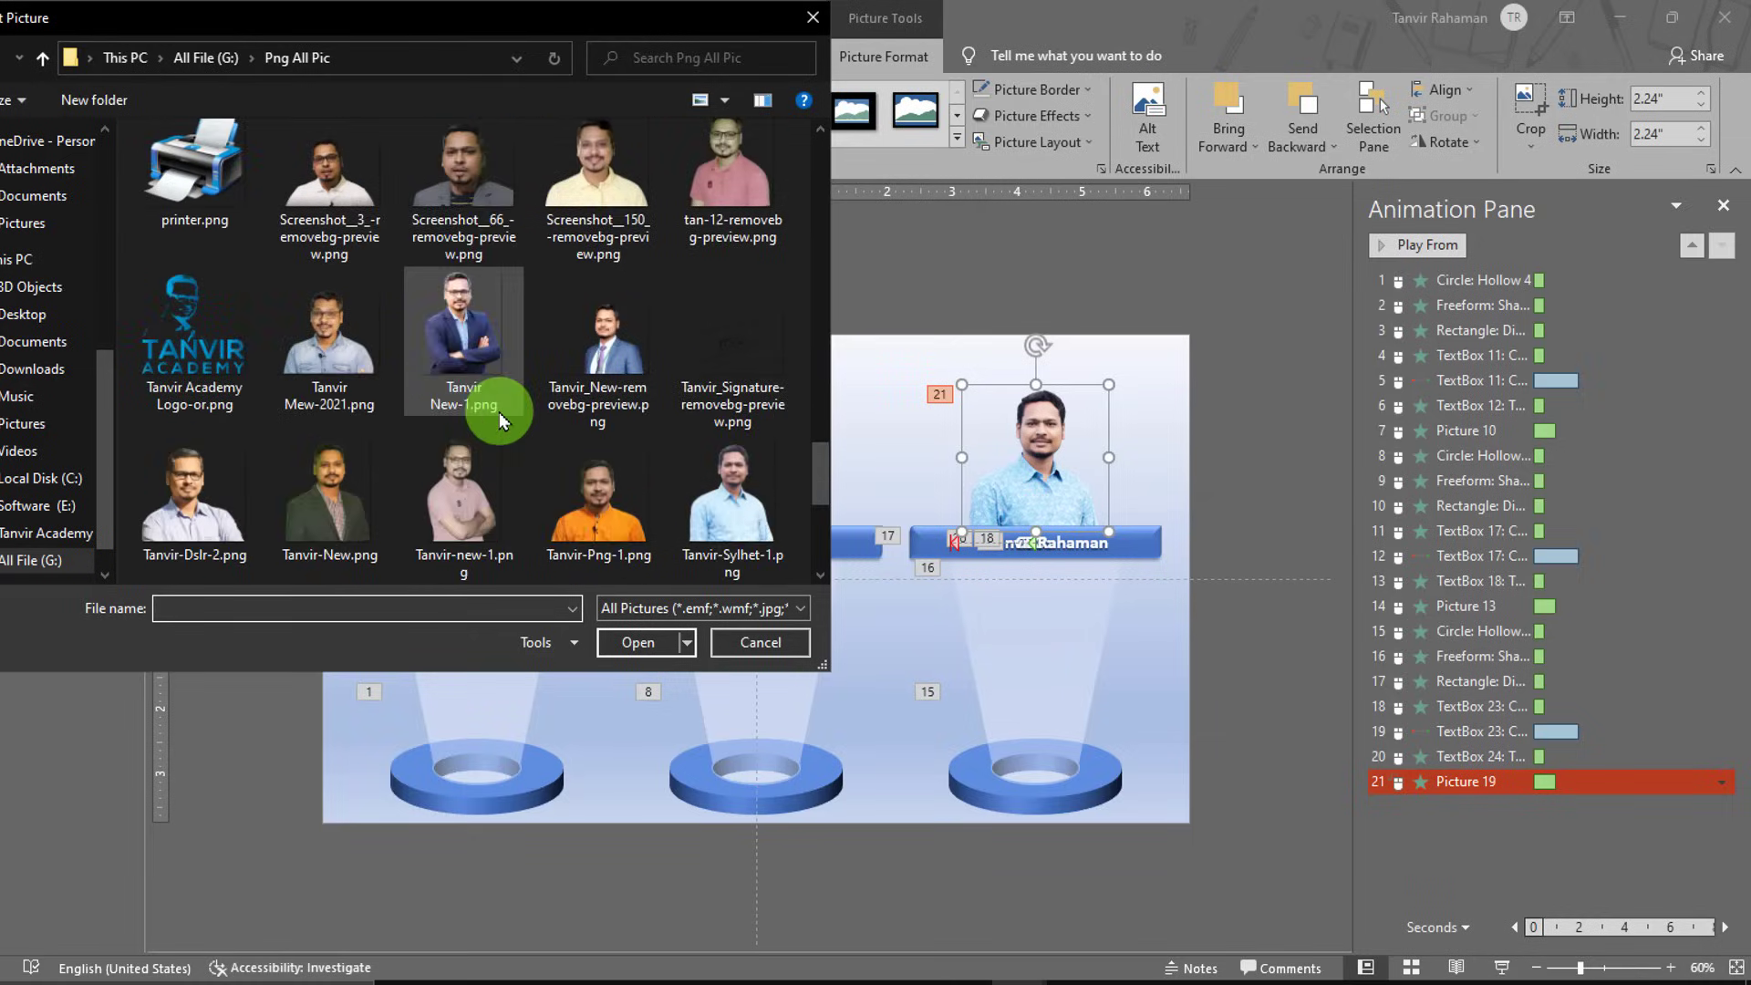
pyautogui.scroll(-4, 500, 420)
pyautogui.scroll(2, 498, 393)
pyautogui.doubleClick(470, 173)
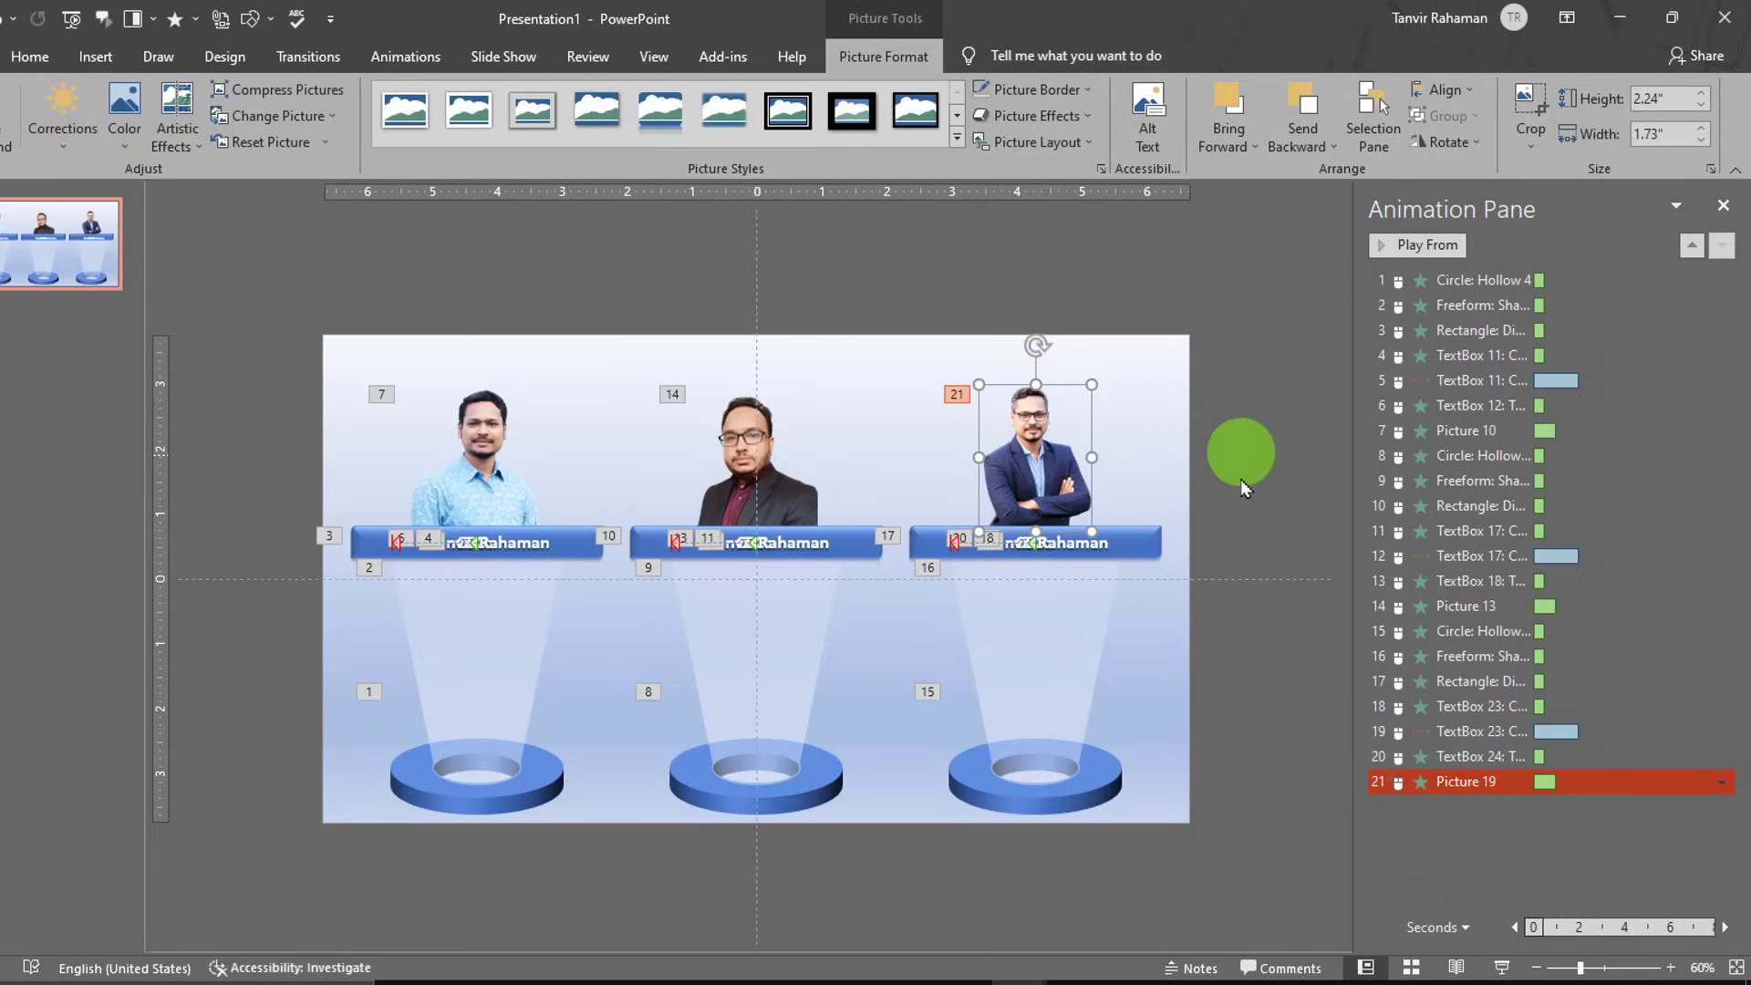
# - Close the Animation Pane and reselect the right unit's new portrait
pyautogui.click(1241, 484)
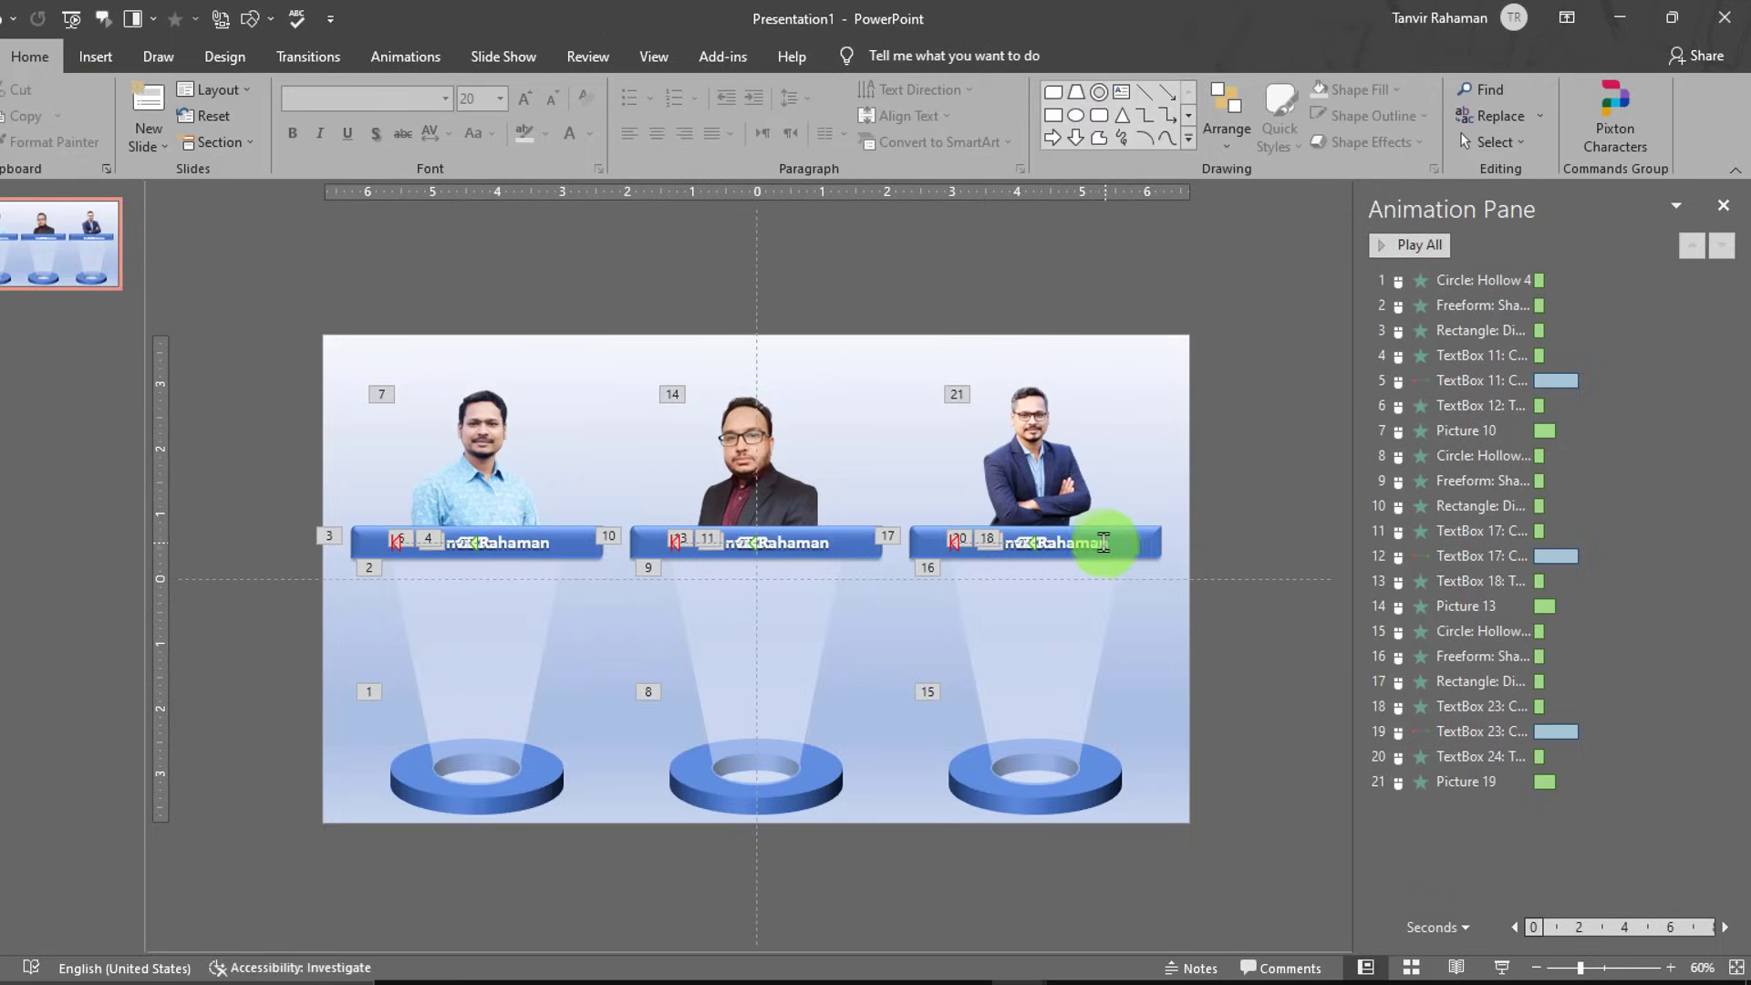
pyautogui.click(1724, 205)
pyautogui.click(1238, 472)
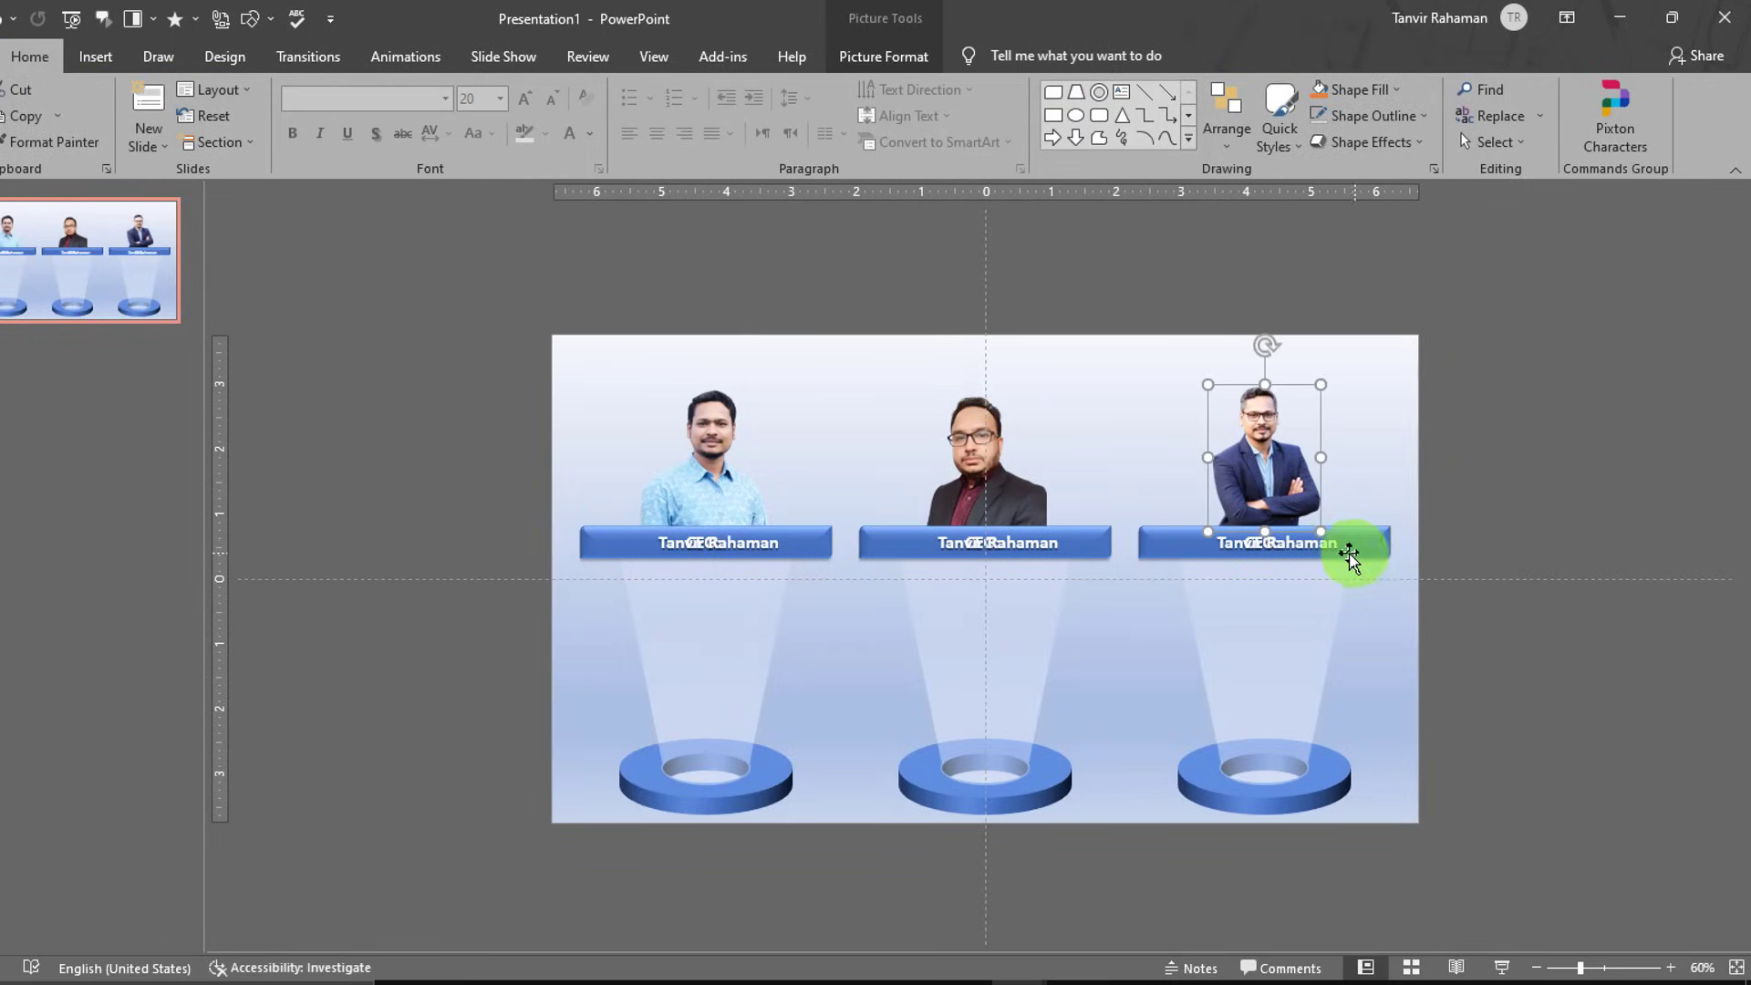
pyautogui.click(859, 60)
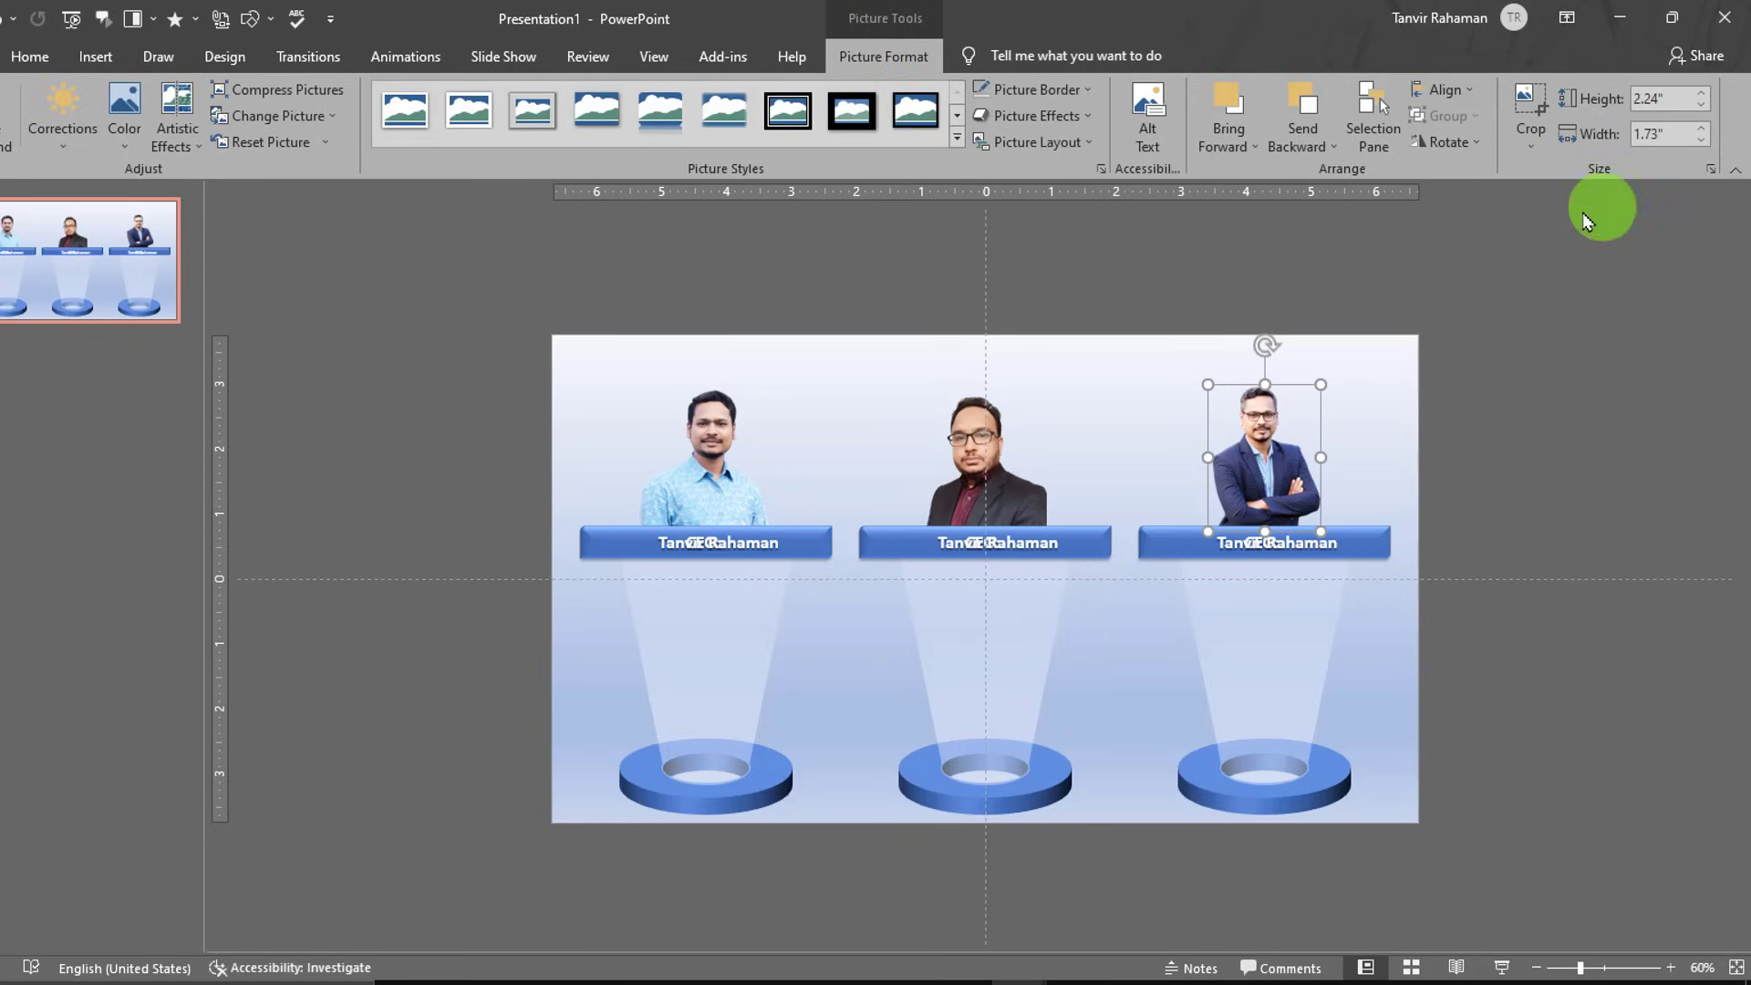
# - Open the Selection Pane and select the CEO labels TextBox 23 and TextBox 18
pyautogui.click(1374, 118)
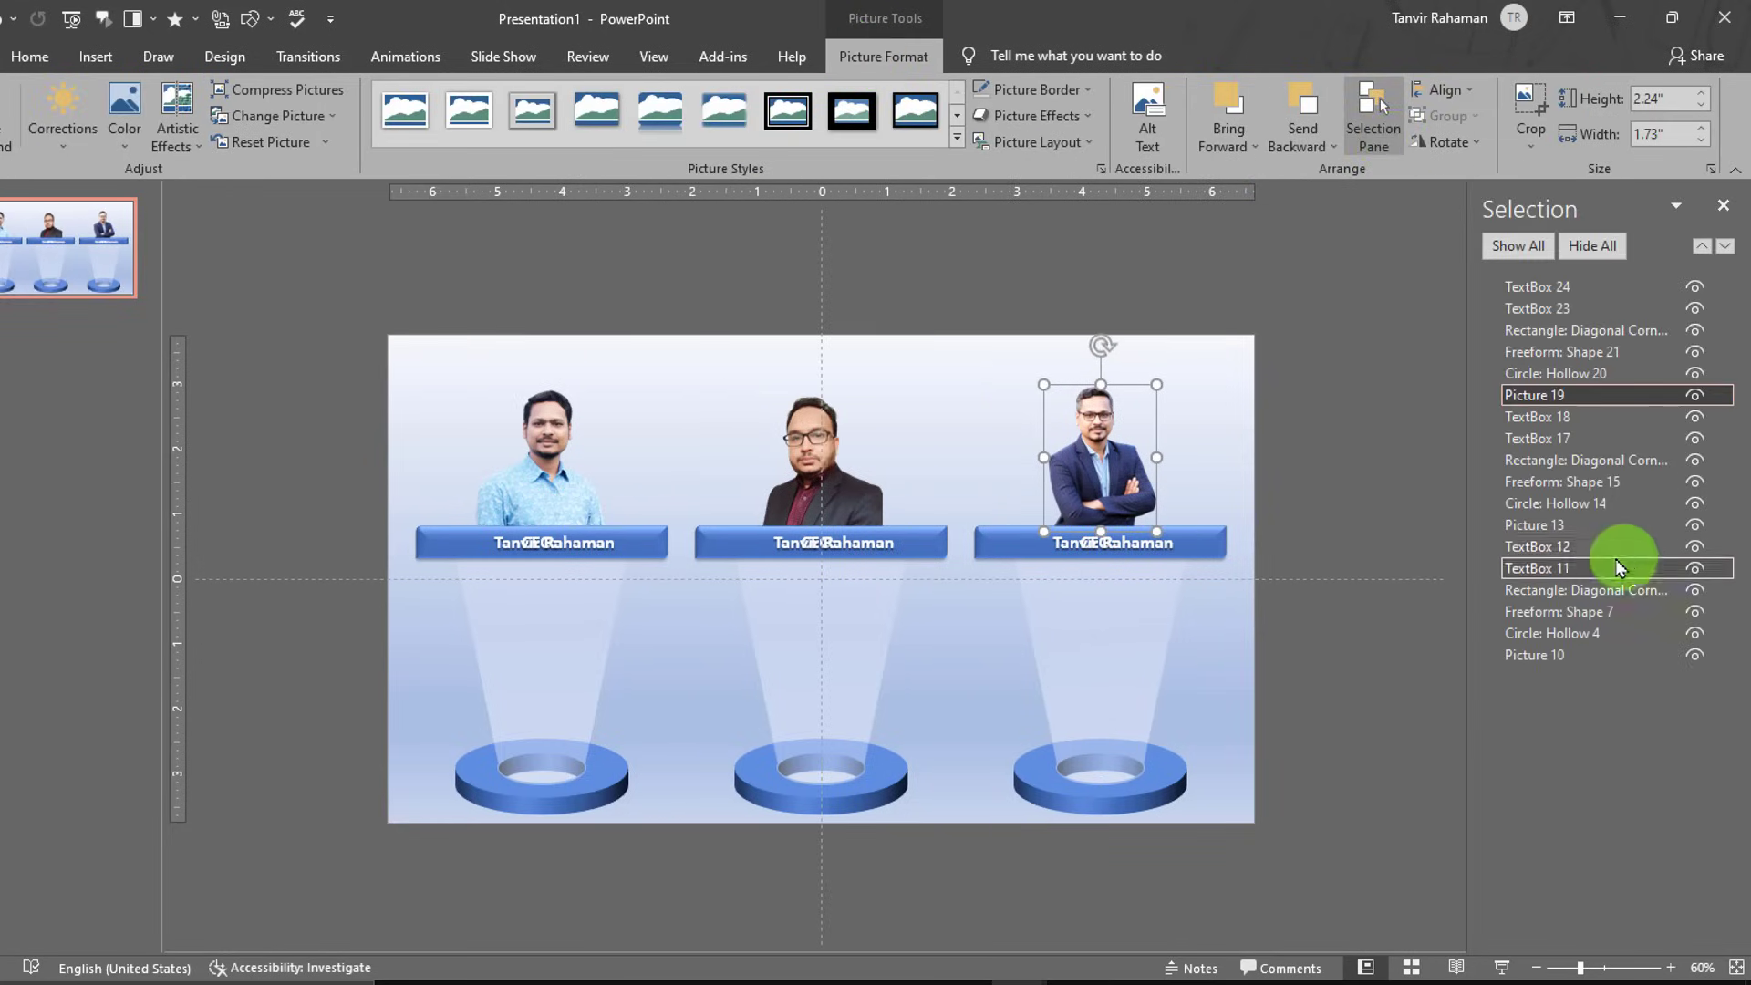
pyautogui.click(1562, 304)
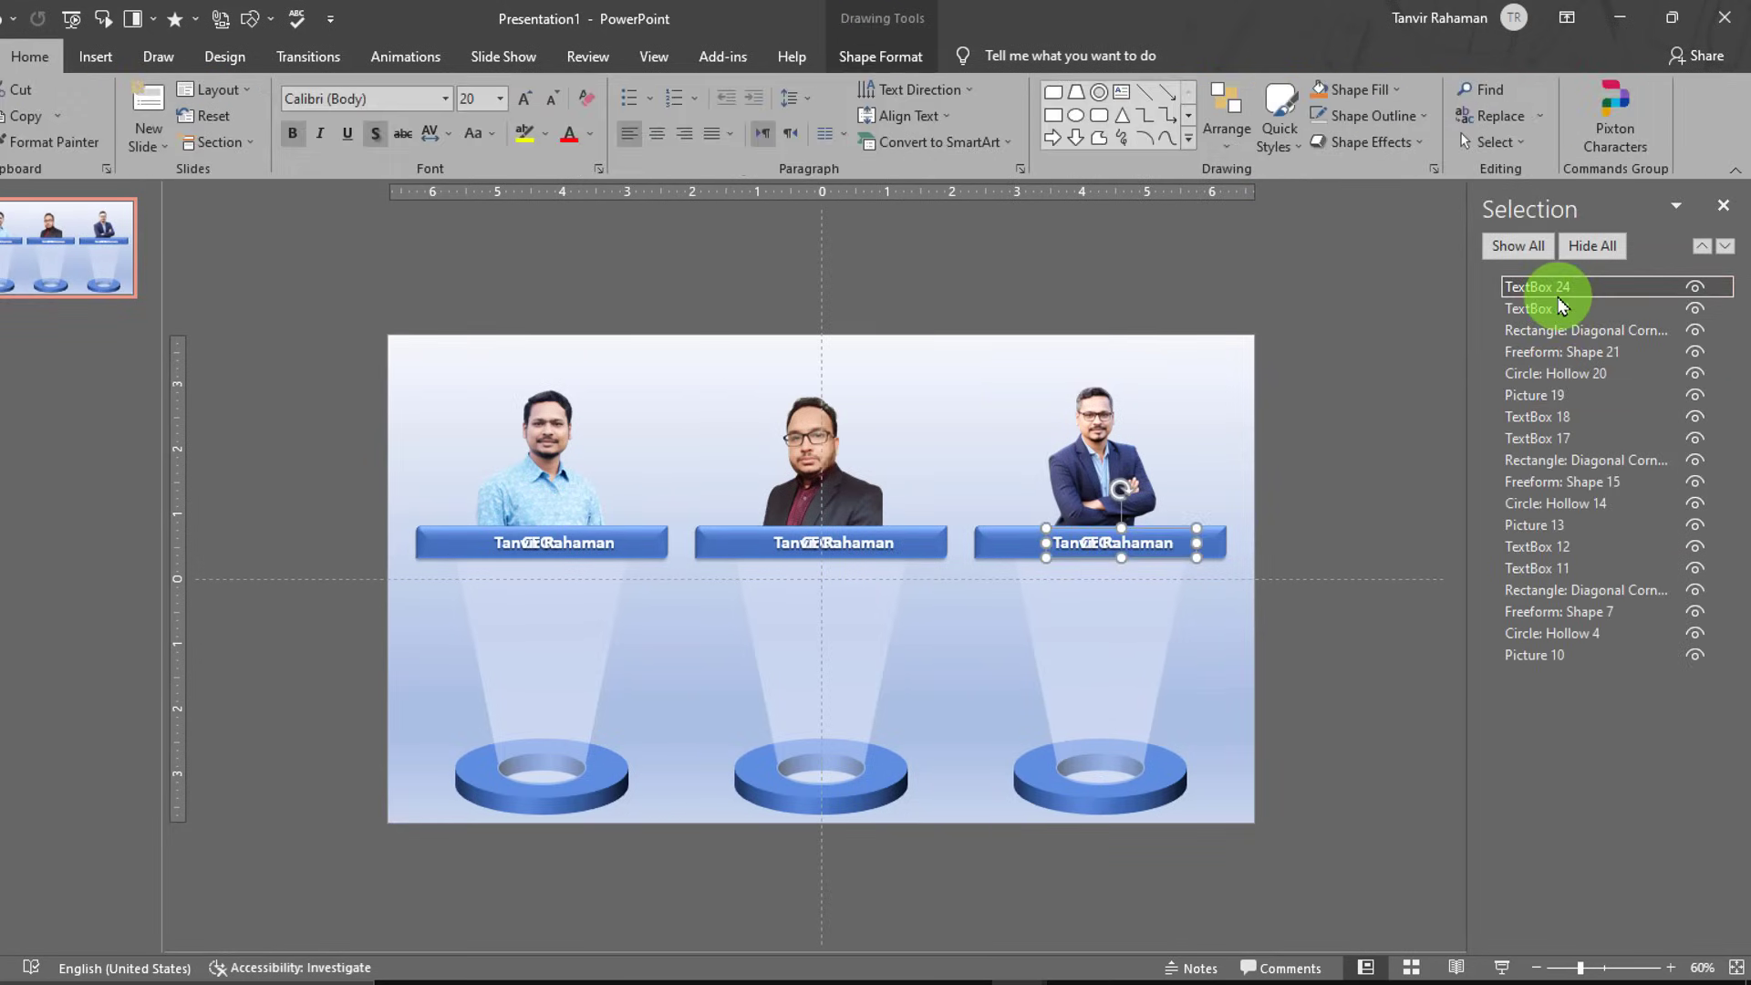
pyautogui.keyDown('ctrl'); pyautogui.click(1562, 312); pyautogui.keyUp('ctrl')
pyautogui.click(1563, 312)
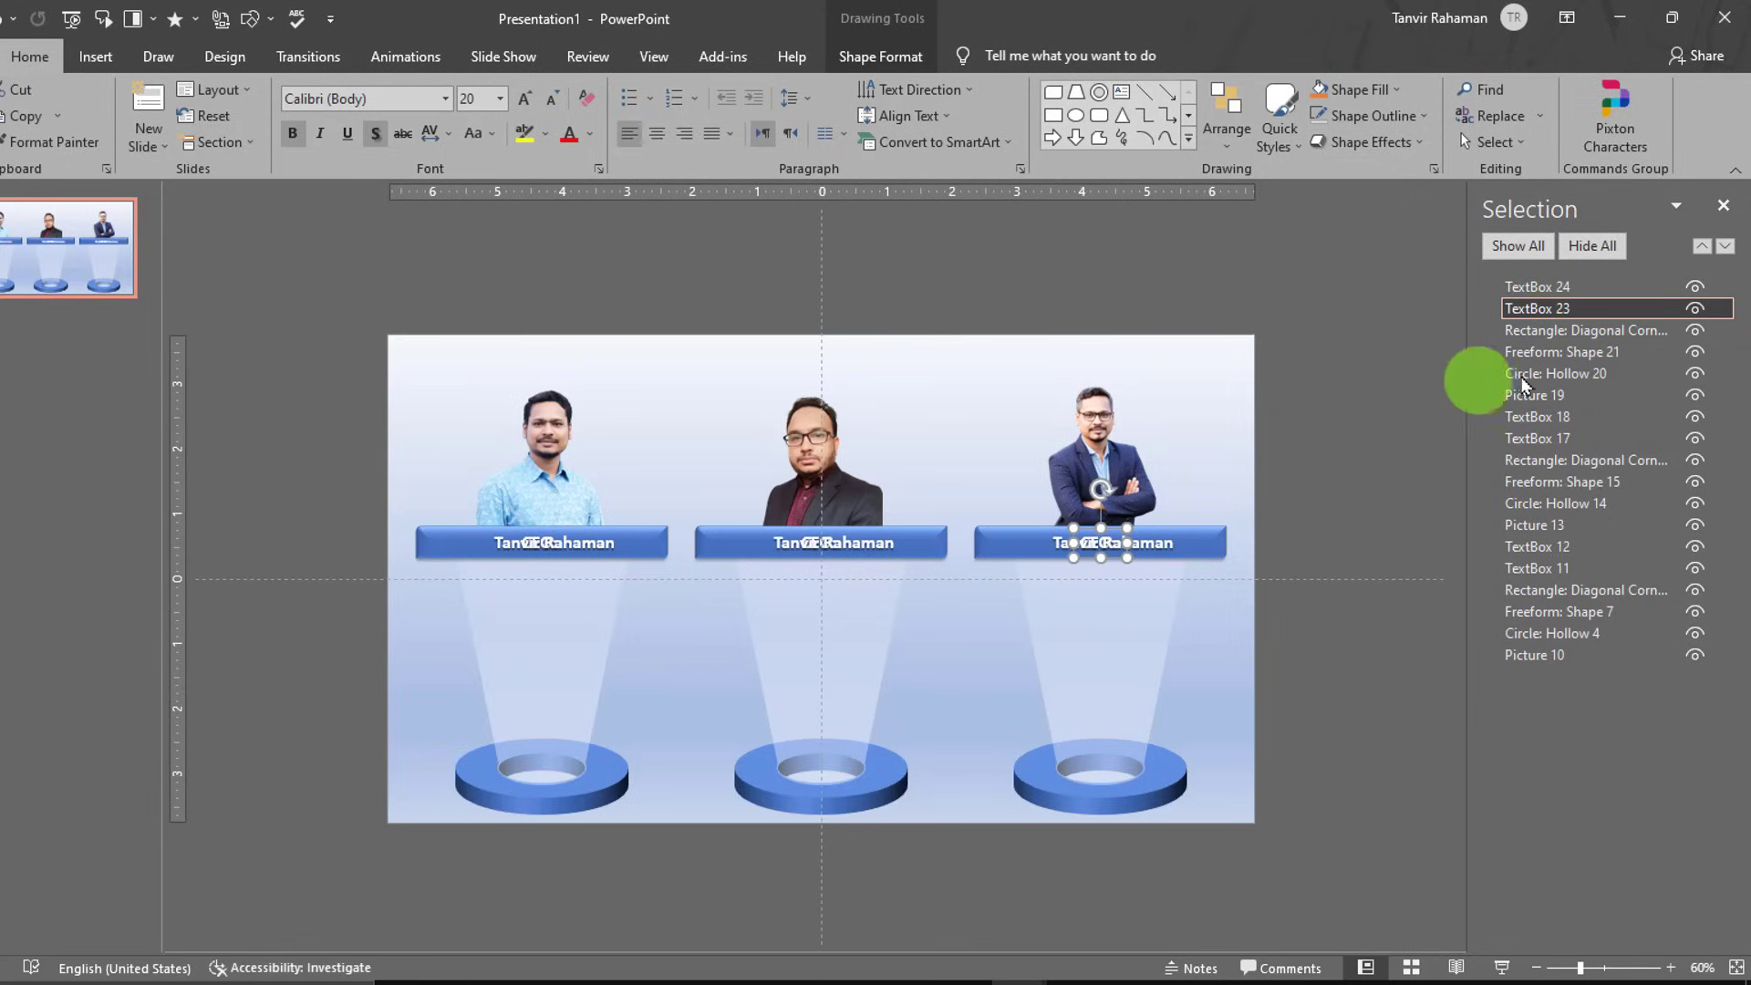
pyautogui.click(1541, 418)
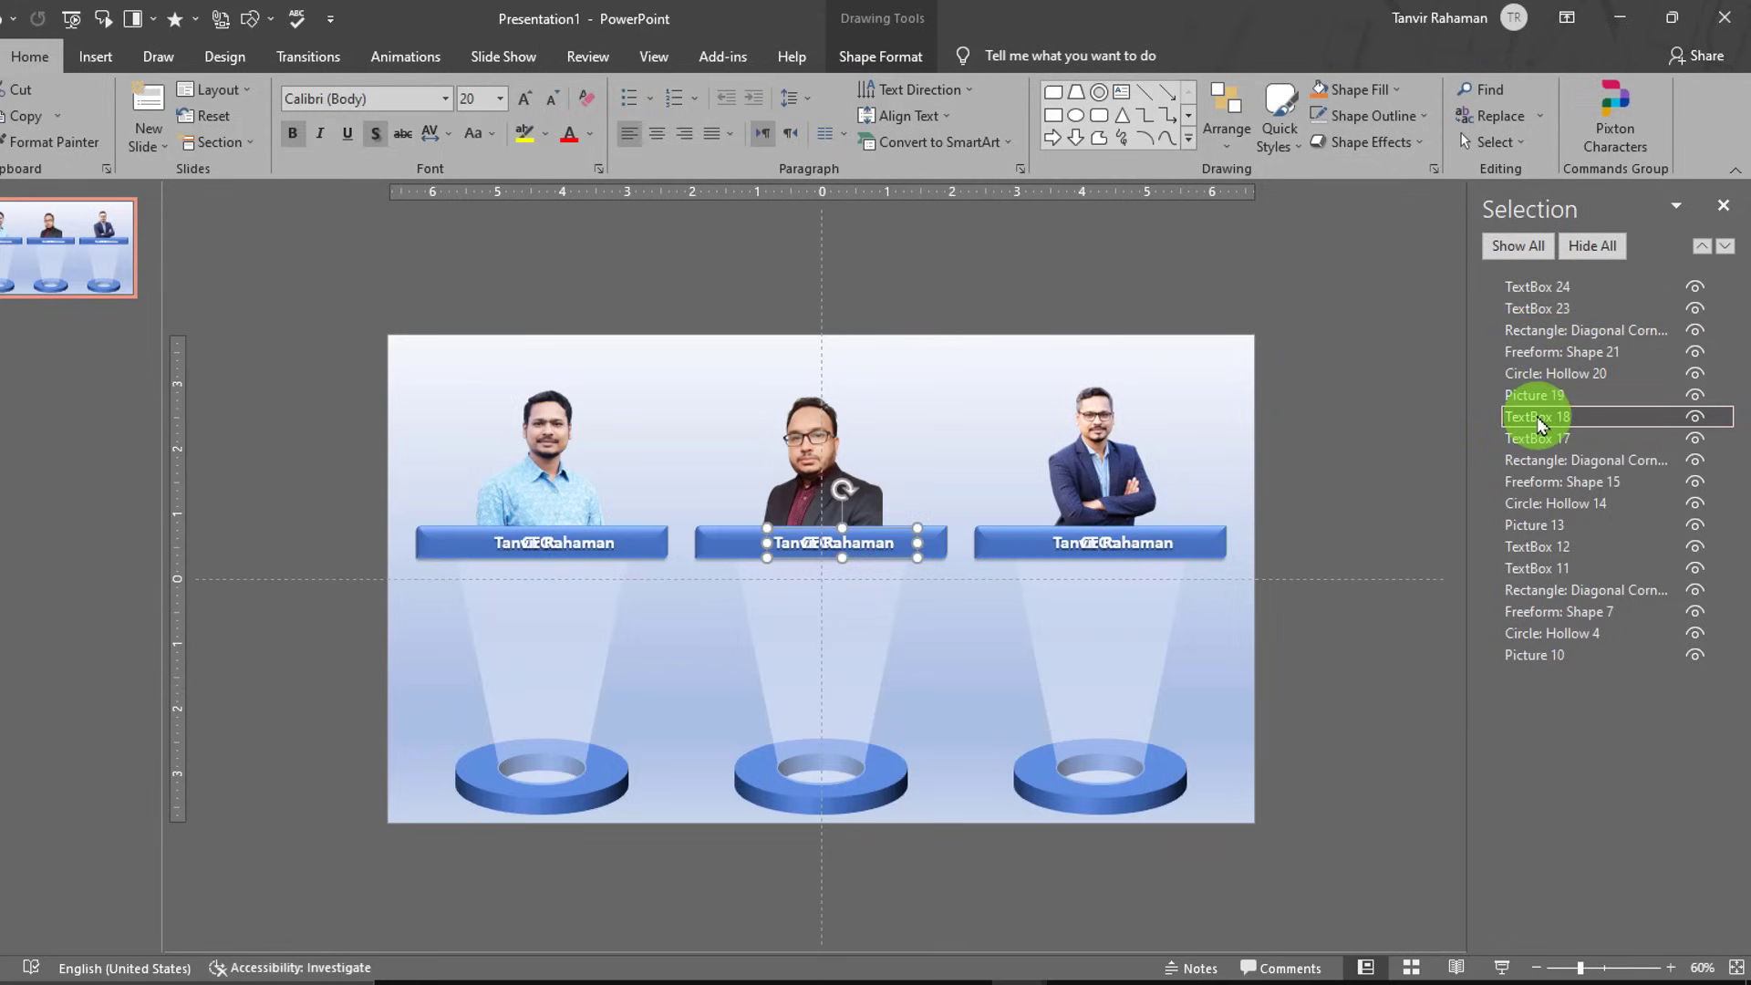